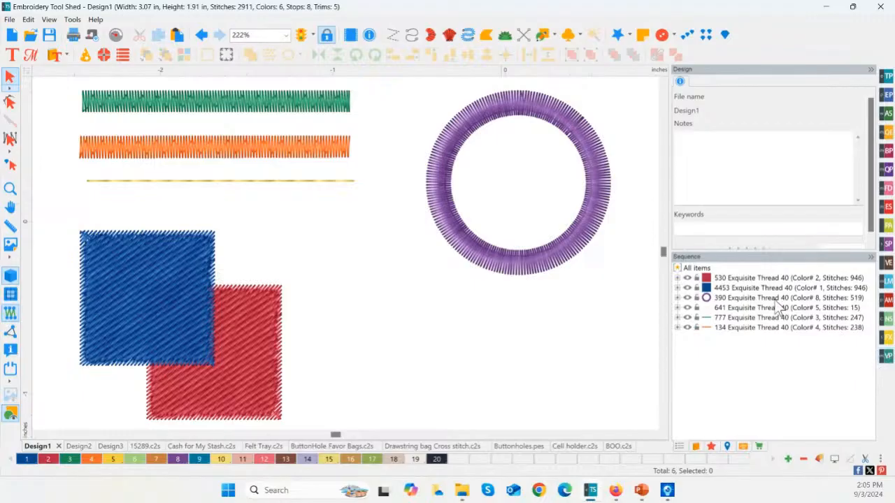
- Browse the list of purchased software modules
click(759, 446)
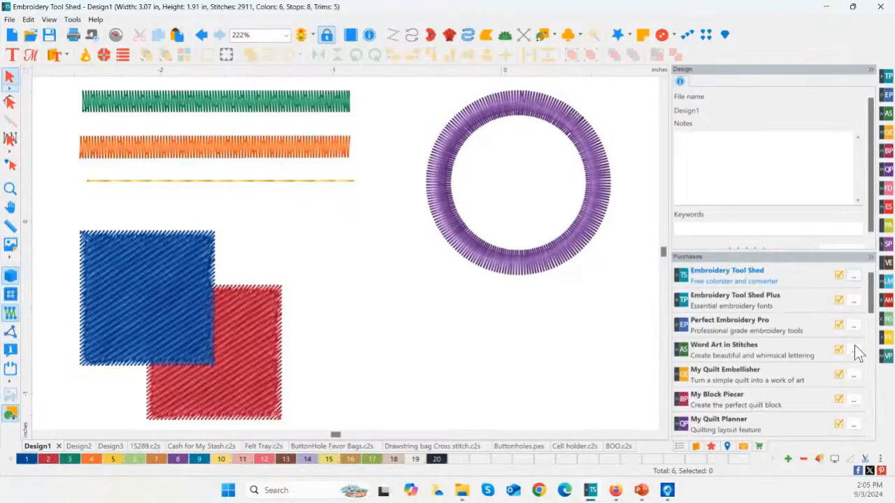
scroll(871, 297, down, 1)
scroll(870, 297, down, 1)
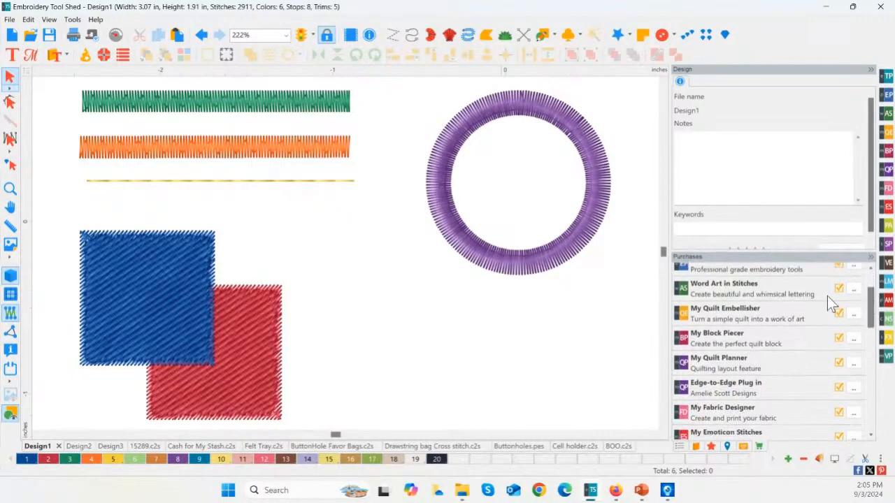
scroll(762, 367, up, 3)
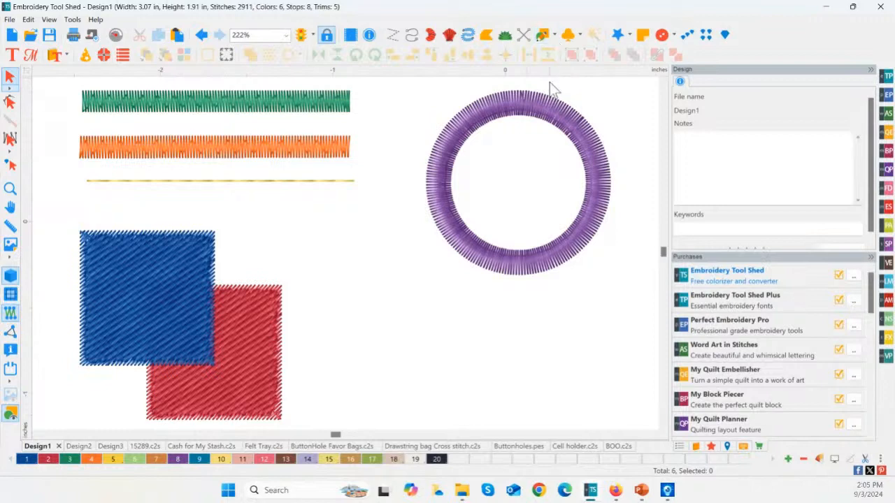
scroll(529, 271, down, 1)
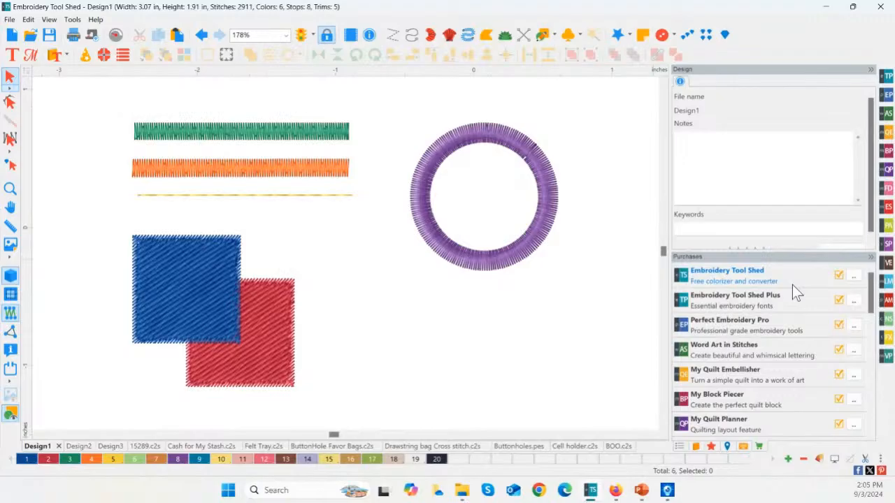
- View the default, manual and tutorial options offered for Perfect Embroidery Pro in the purchased modules list
key(ctrl)
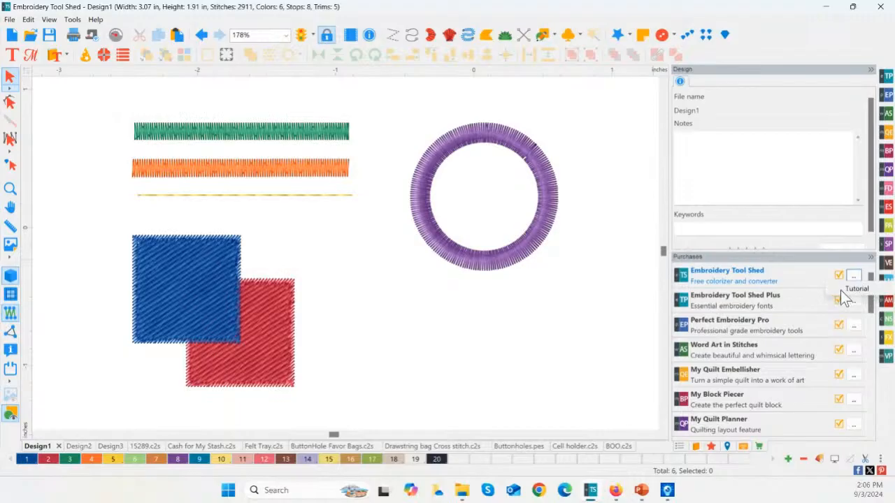
click(852, 325)
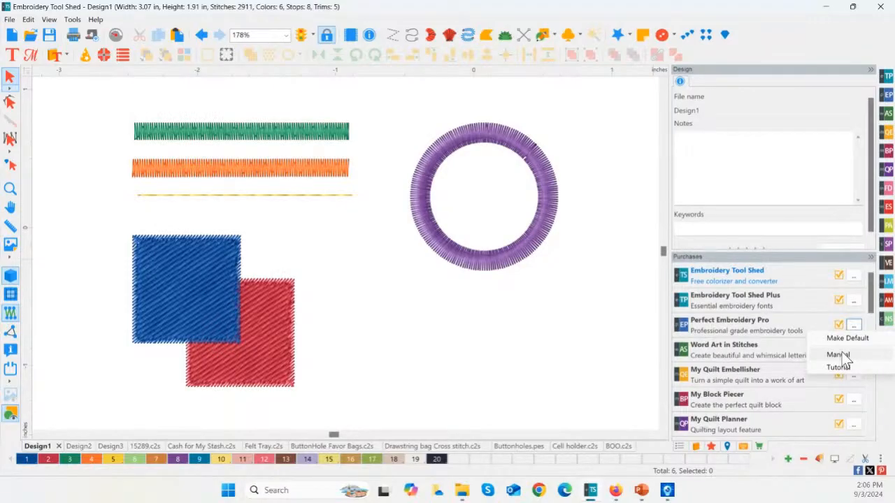
click(784, 328)
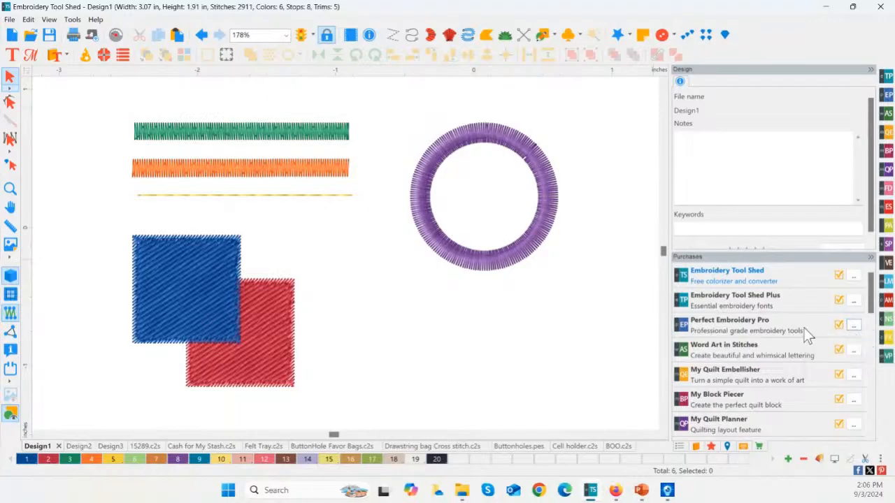
click(854, 326)
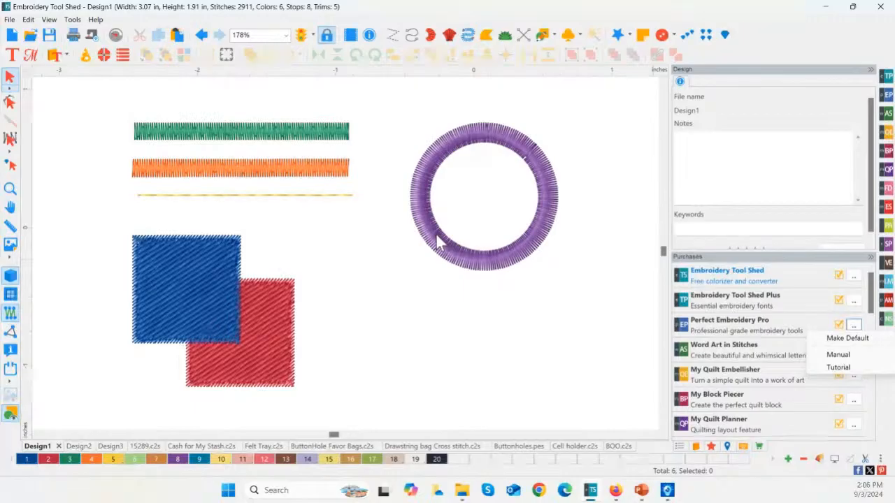
click(444, 285)
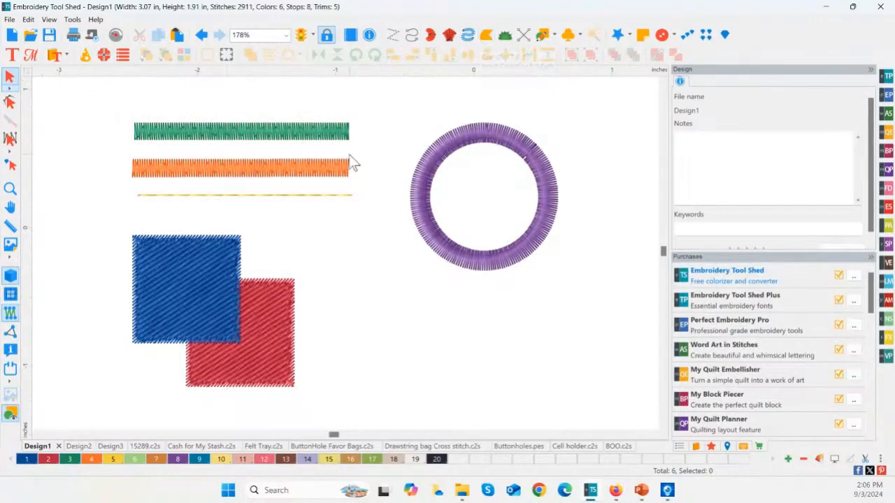
- Move the blue filled square about 0.5 in to the left and slightly up, clear of the red square
click(194, 281)
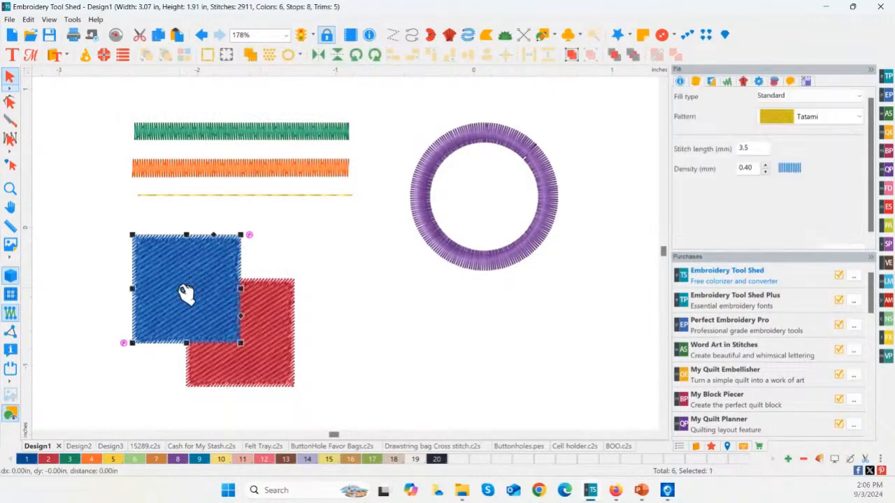
drag(186, 296, 156, 295)
click(259, 339)
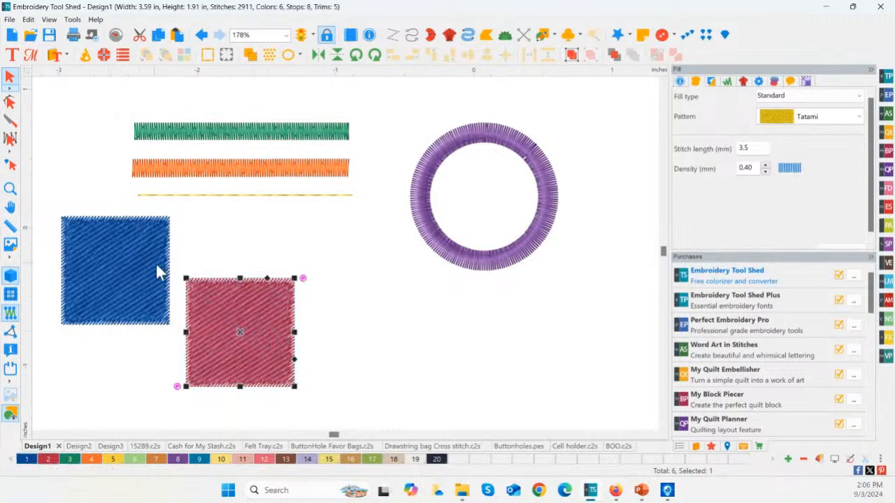
- Examine the stitch properties of the yellow line, the orange and green bars, and the purple circle
click(248, 196)
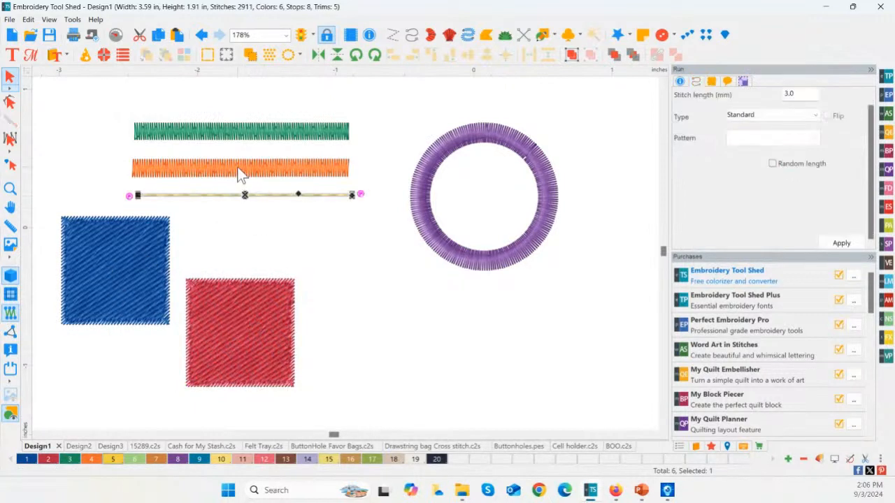
click(239, 168)
click(240, 133)
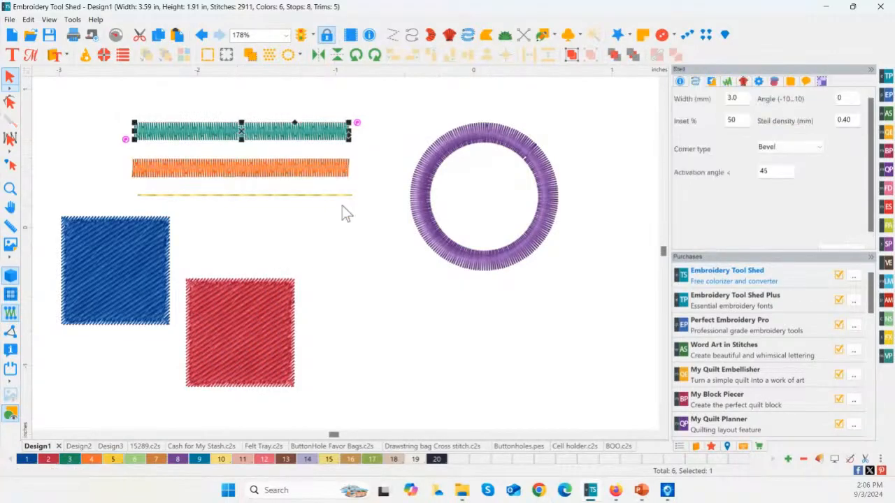
click(266, 174)
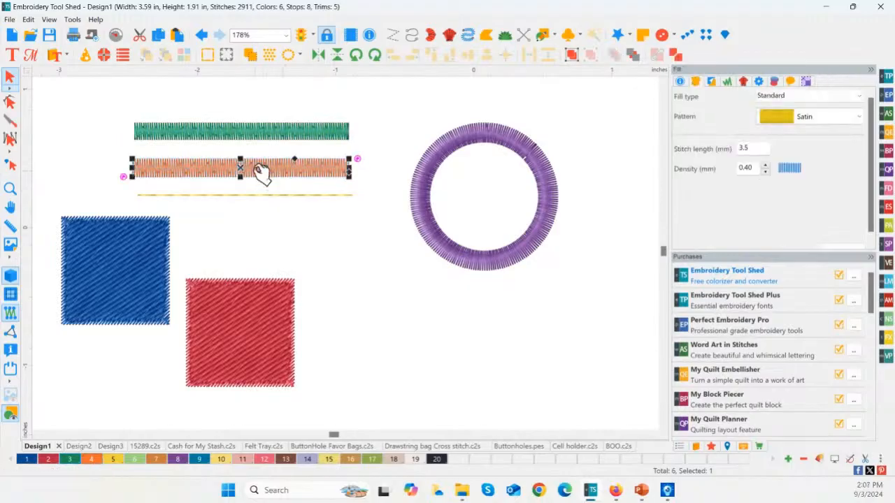
click(221, 133)
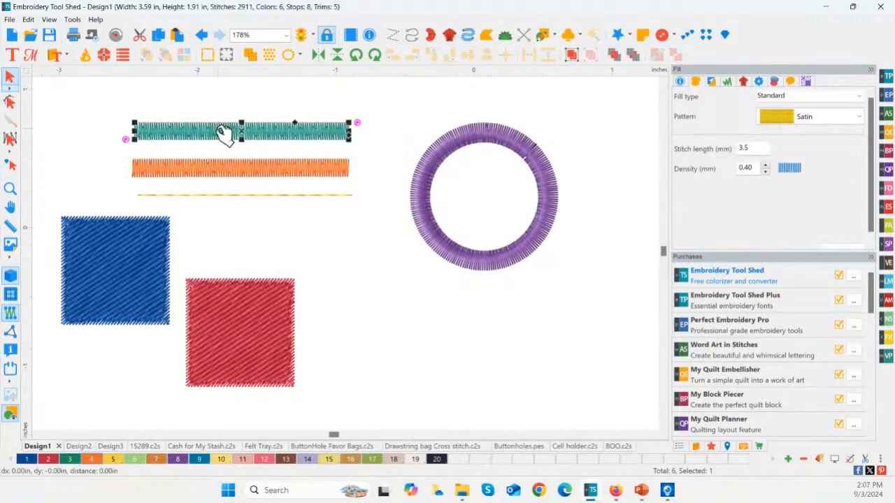
click(249, 183)
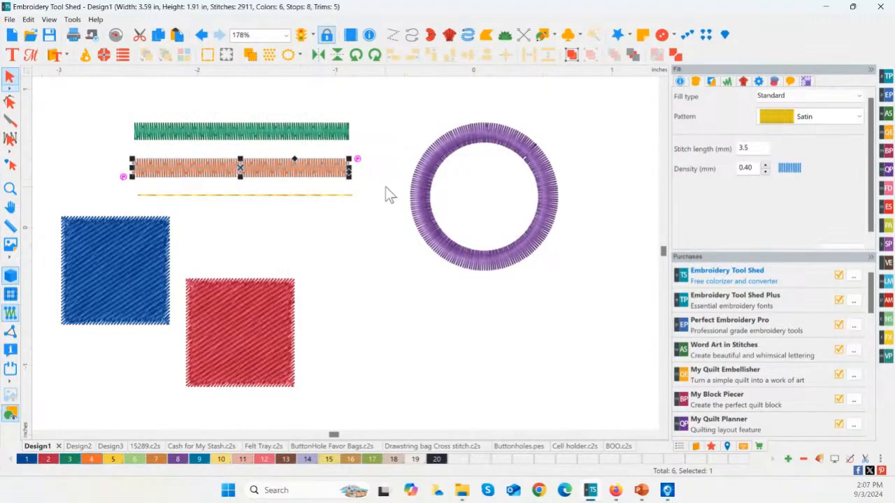
click(425, 192)
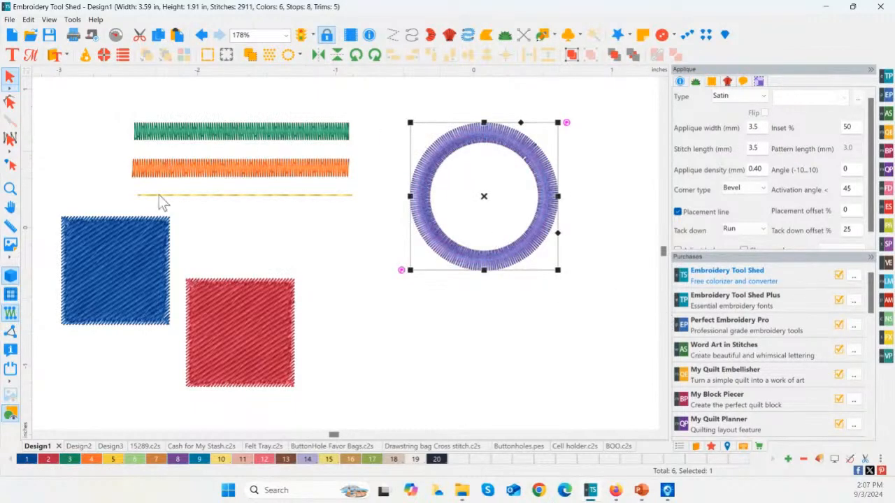
- Show the stitching sequence and expand the red, purple, yellow, green and orange thread entries to list their stitch types
click(679, 446)
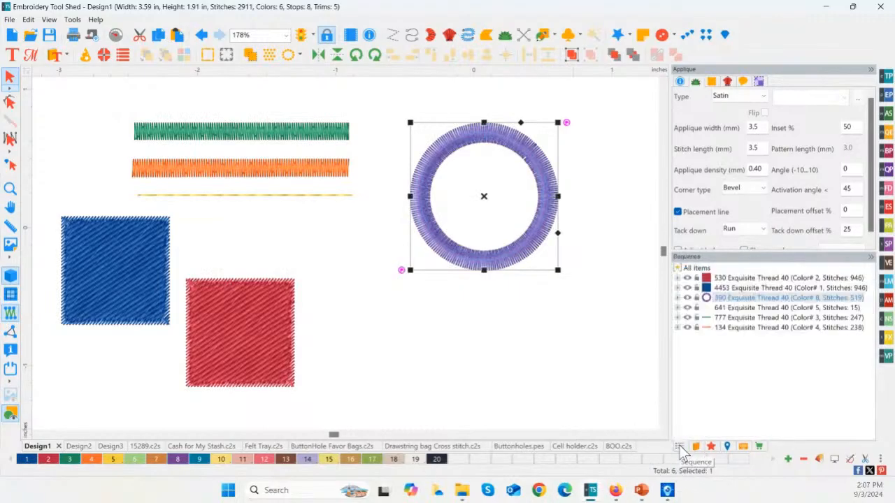
click(677, 278)
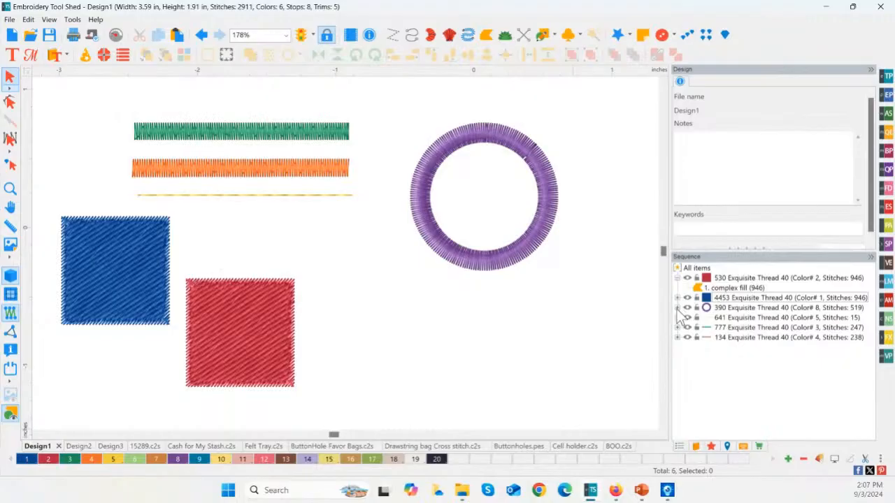
click(677, 307)
click(677, 327)
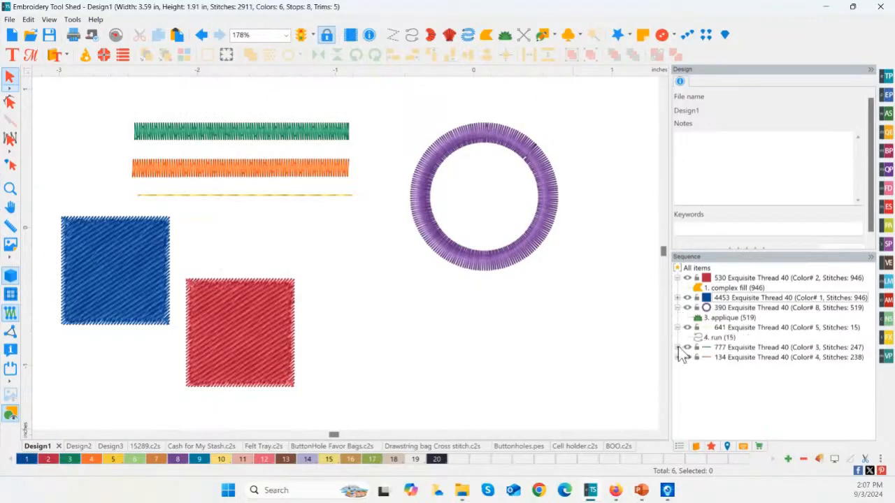
click(677, 347)
click(678, 367)
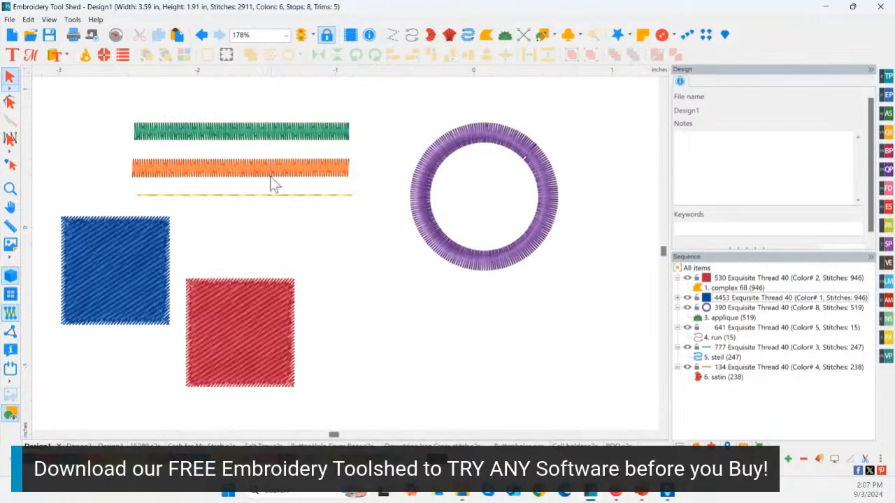
- Compare the stitch settings and sequence entries of the purple circle, both squares, the yellow line, and the orange and green bars
click(431, 191)
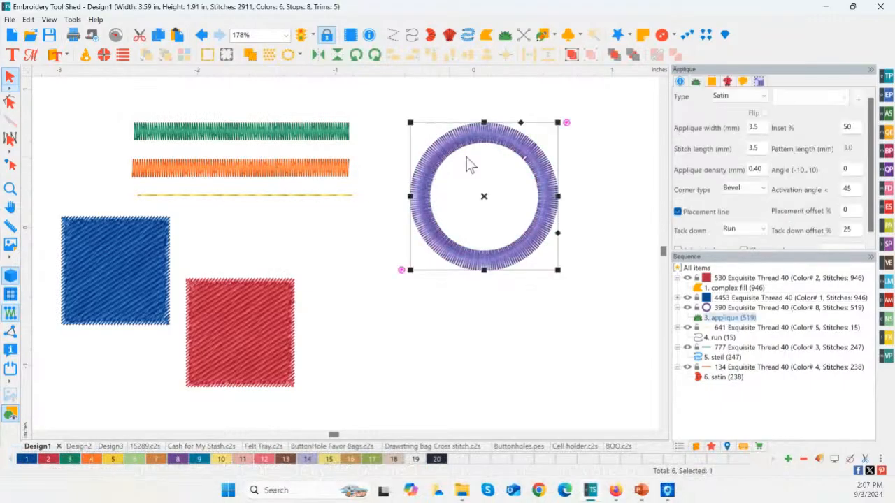
click(214, 343)
click(124, 283)
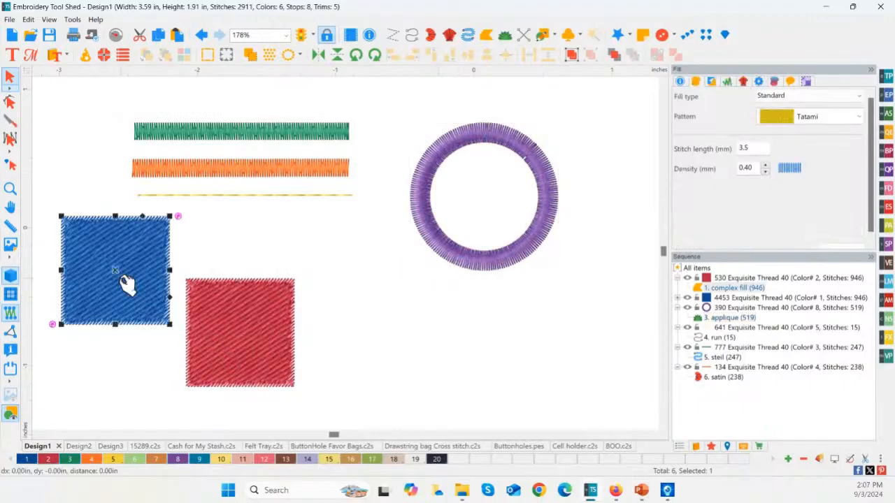
click(215, 195)
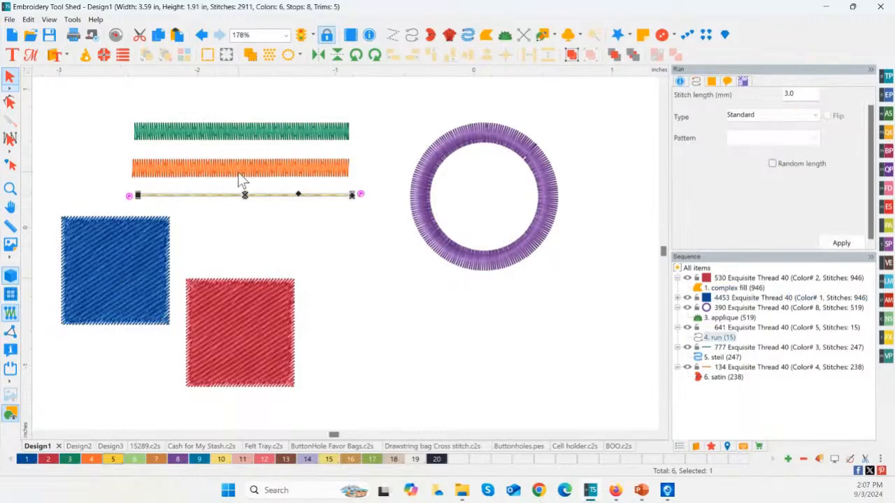
click(238, 170)
click(238, 134)
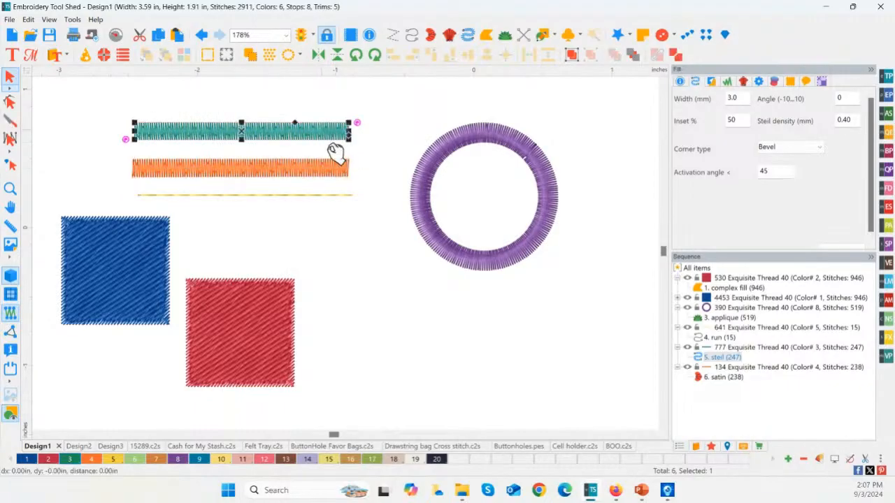
click(414, 186)
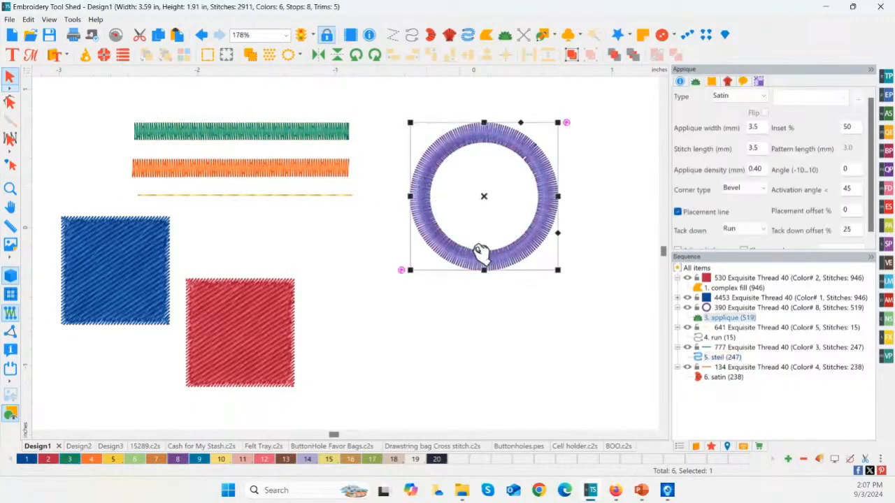
click(251, 353)
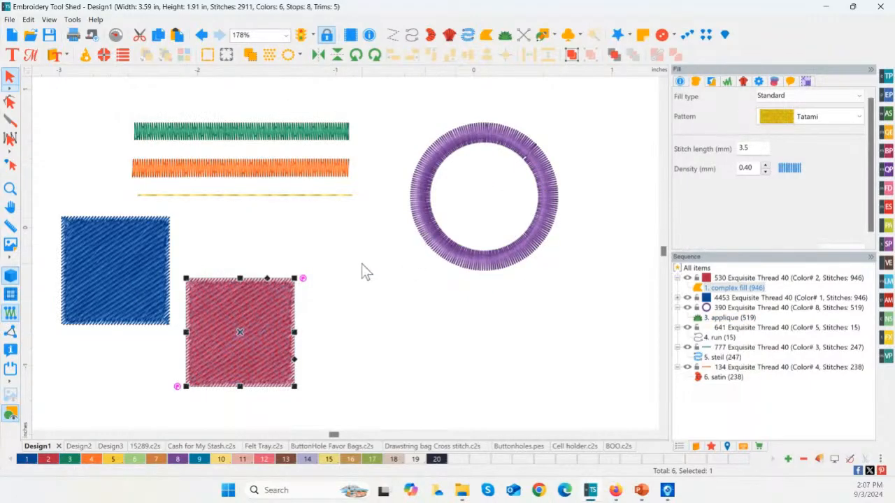
- Create a new design and draw two overlapping artwork outline squares, each about 1.1 in wide, the second one lower and to the right
click(12, 37)
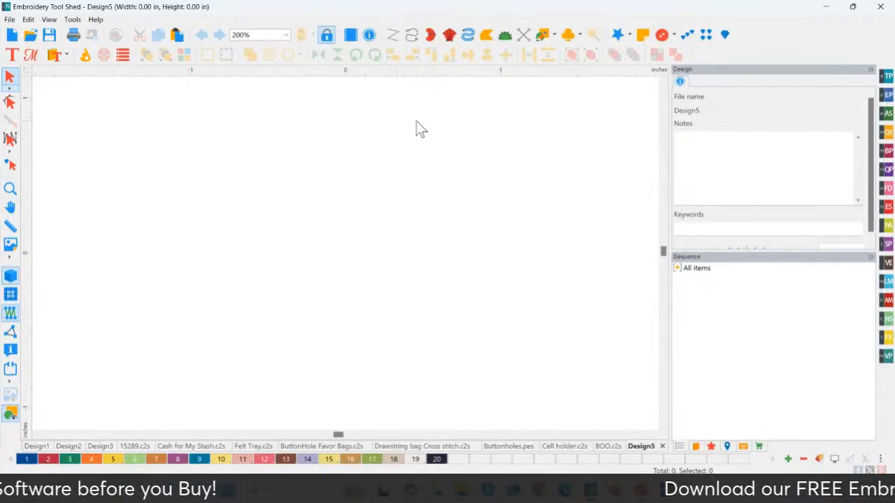
click(554, 37)
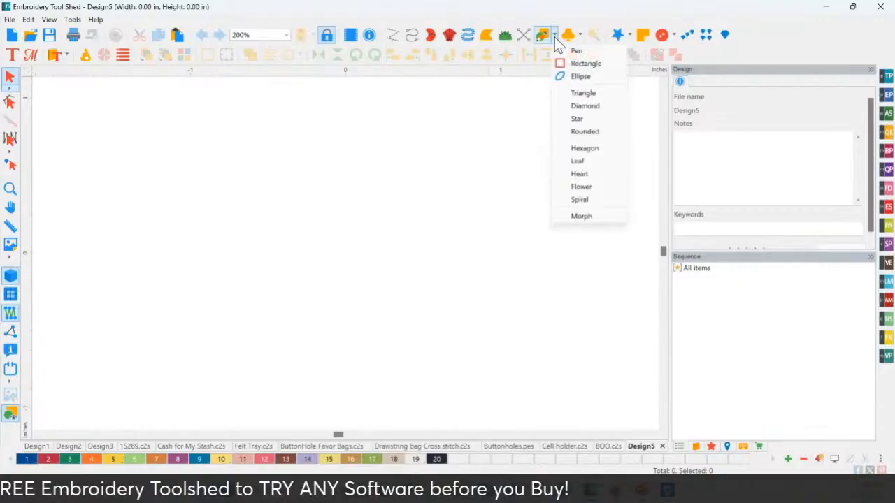
click(592, 67)
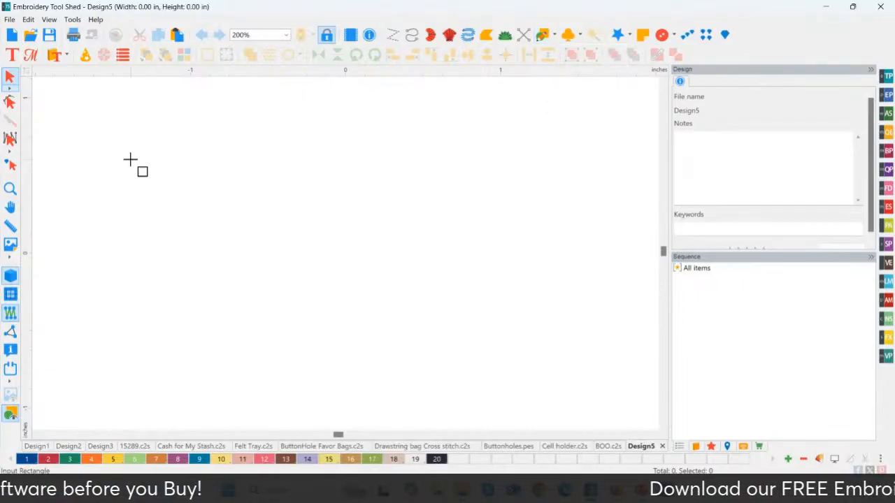
drag(93, 138, 257, 304)
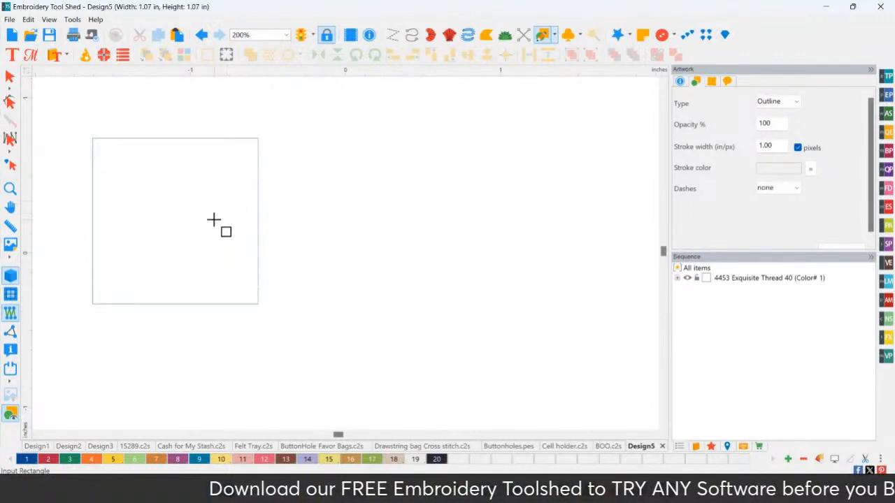
drag(190, 236, 361, 381)
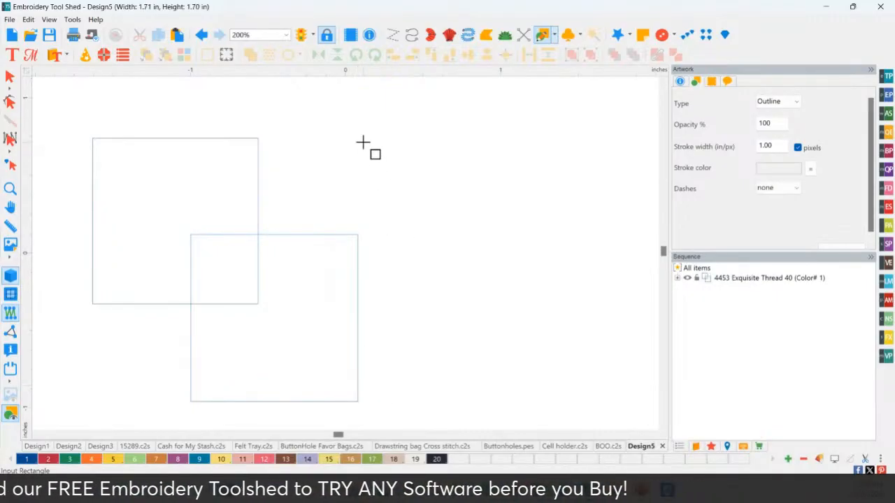
drag(363, 143, 446, 221)
key(ctrl+z)
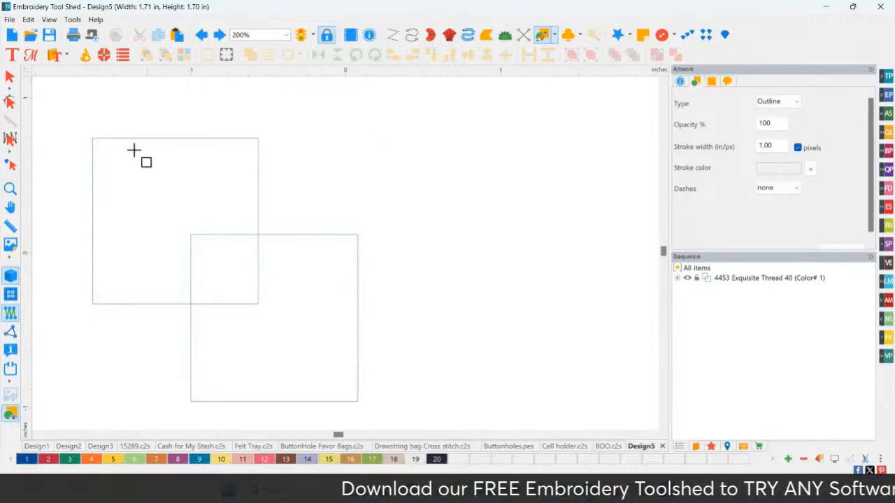
- Show the stitch effects and convert the upper-left artwork square to a Complex Fill
click(10, 77)
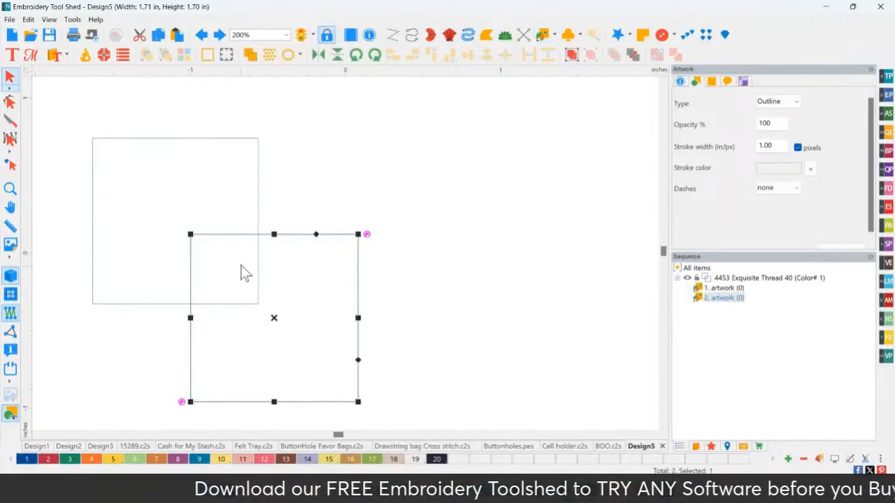
click(319, 207)
click(259, 207)
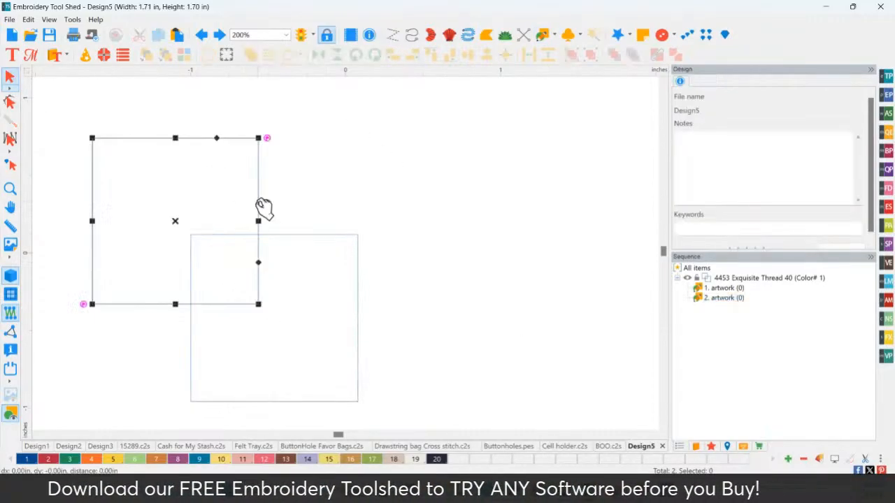
click(264, 208)
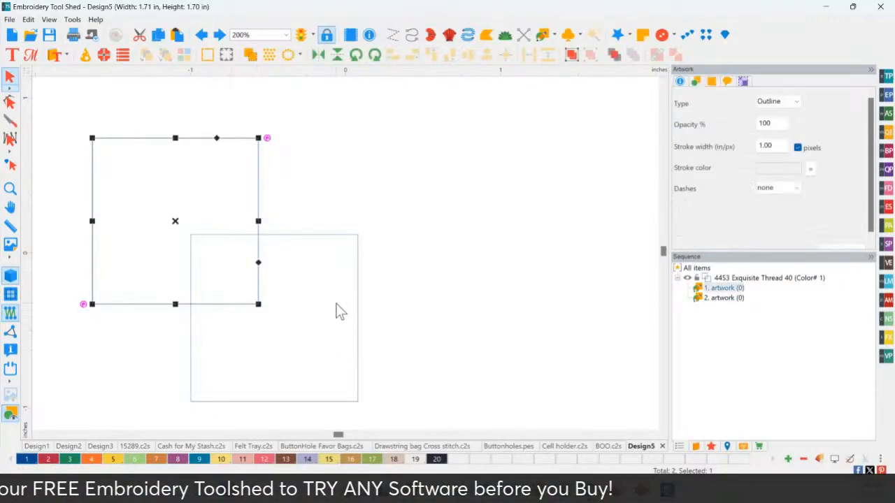
click(711, 446)
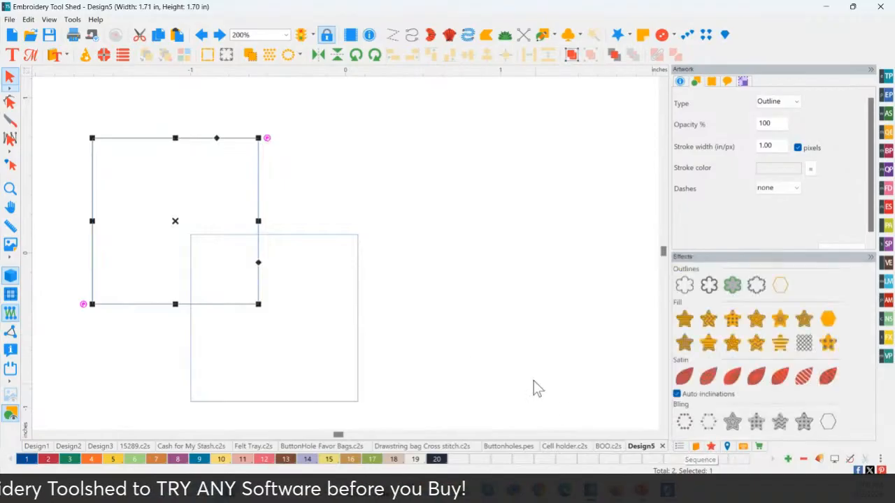
right_click(181, 222)
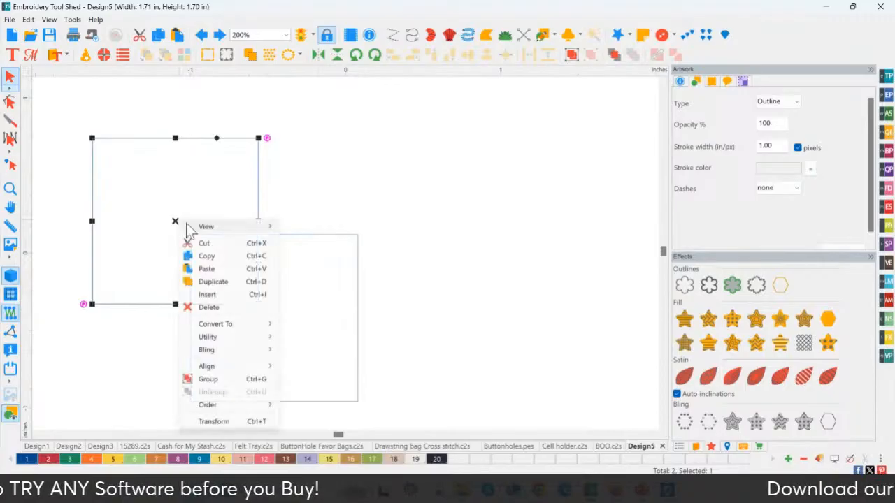
mouse_move(249, 326)
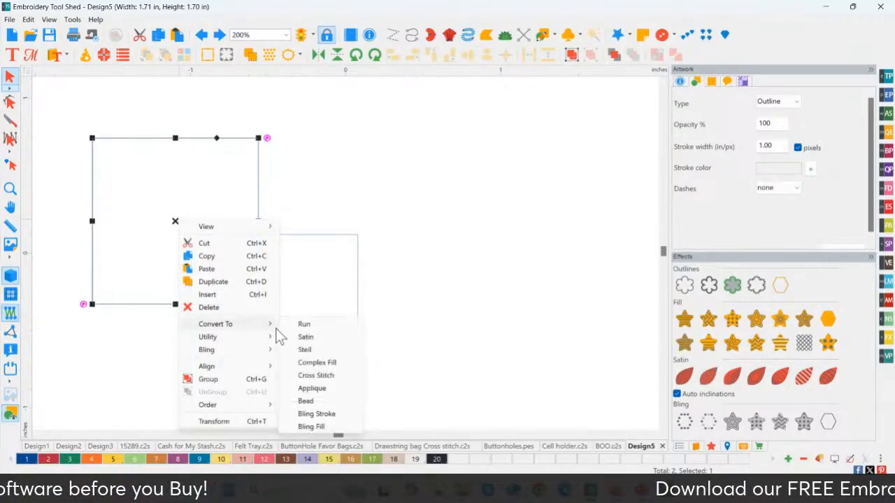
click(336, 365)
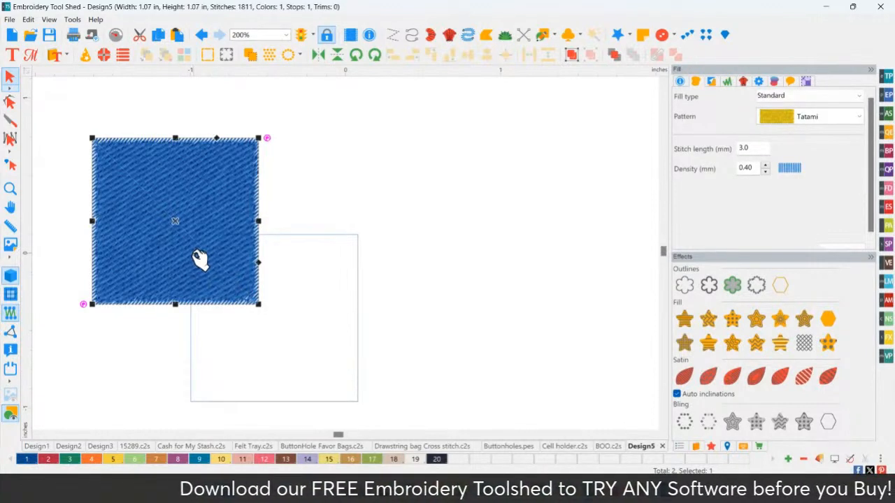
- Apply a standard Tatami fill to the lower-right artwork square and recolour it with the Cranberry thread, code 530
click(294, 237)
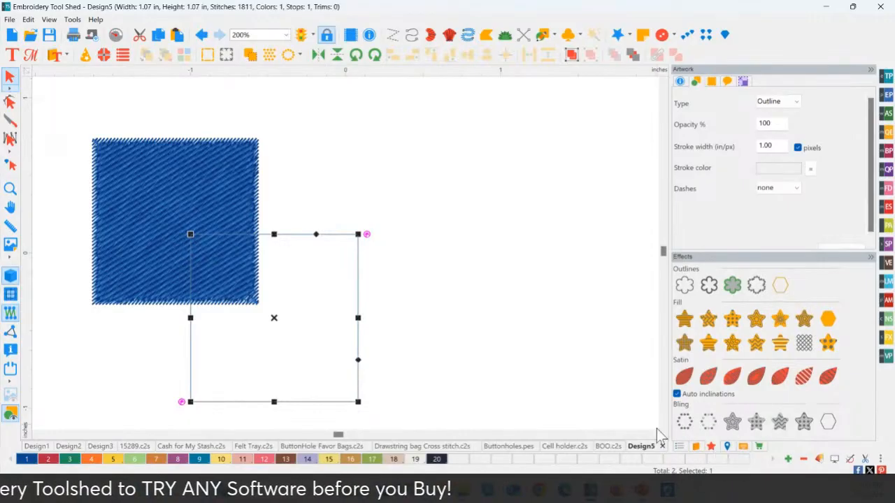
click(290, 238)
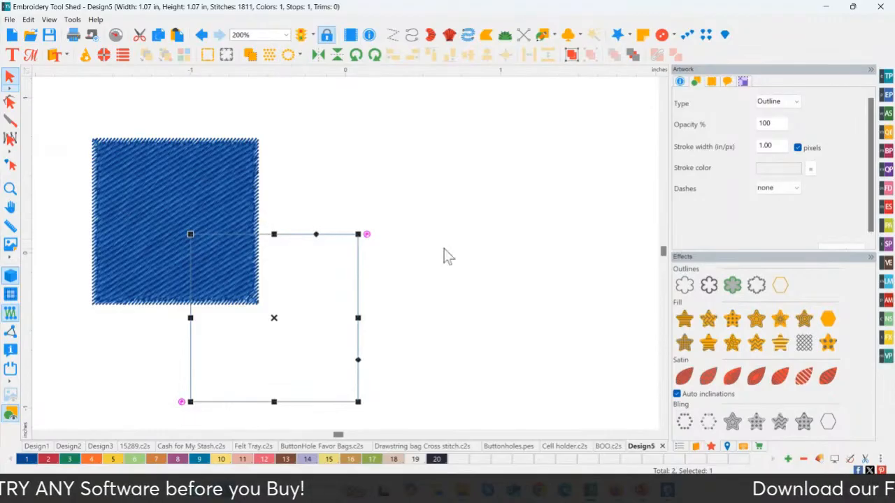
click(686, 325)
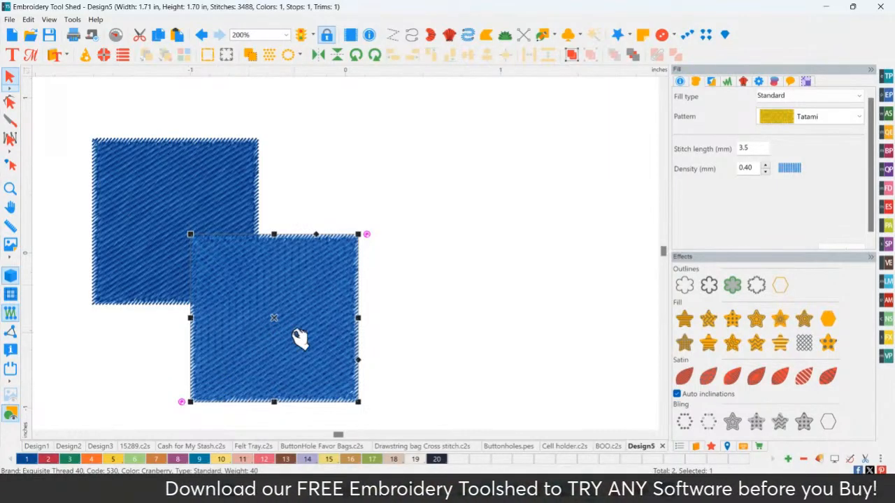
click(47, 460)
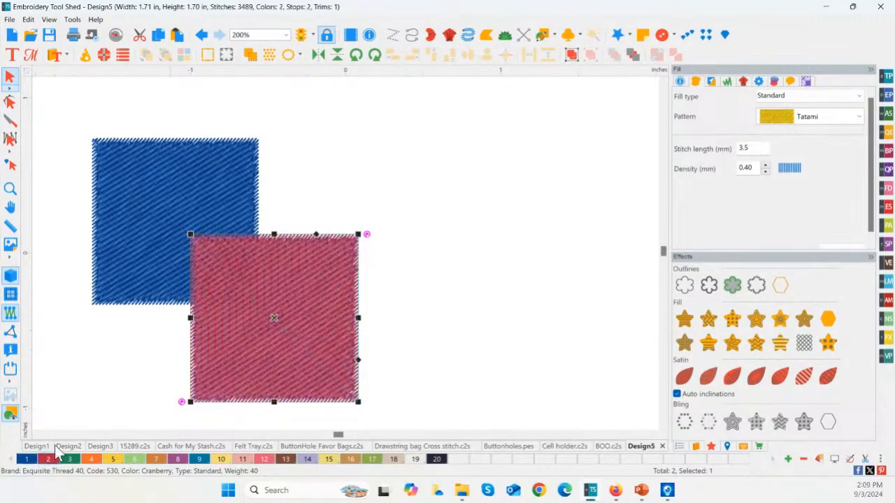
click(390, 212)
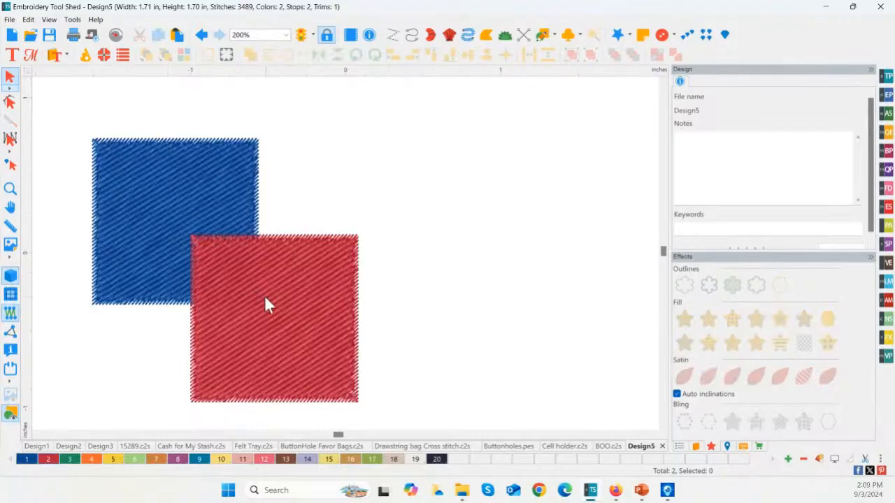
- Move the red square clear of the blue one and back so it overlaps more of the blue square's lower-right corner
drag(264, 300, 376, 279)
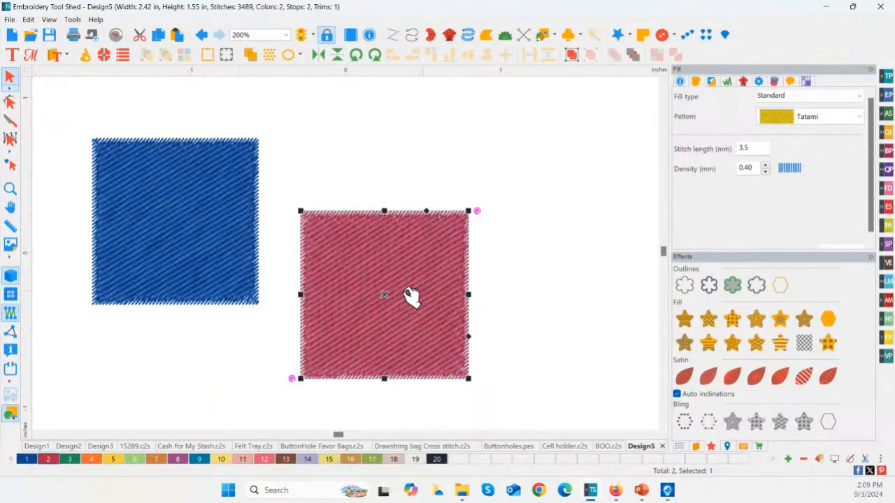
drag(406, 296, 293, 318)
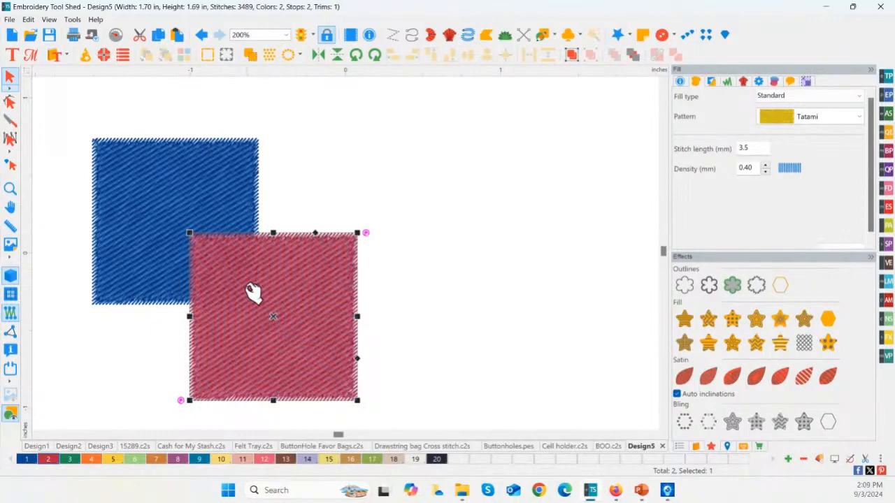
drag(251, 293, 230, 262)
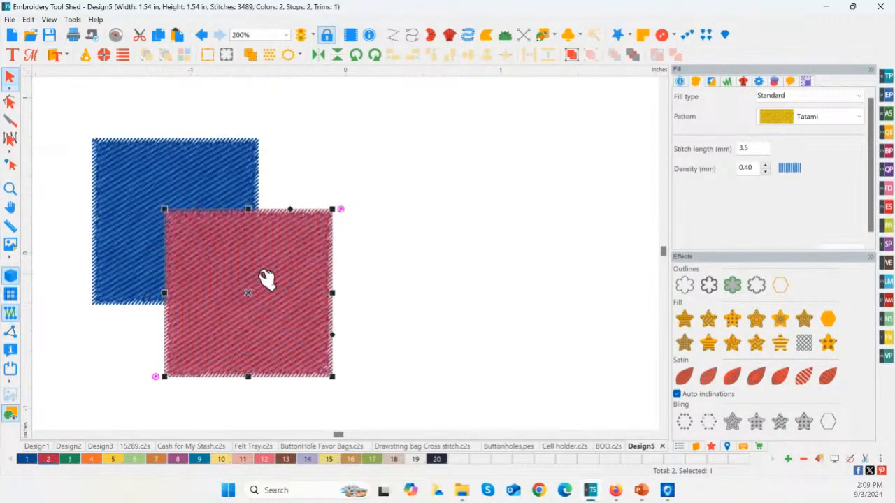
- Remove the overlap beneath the red square, and move the red square aside and back to check the cut-out blue shape
right_click(210, 285)
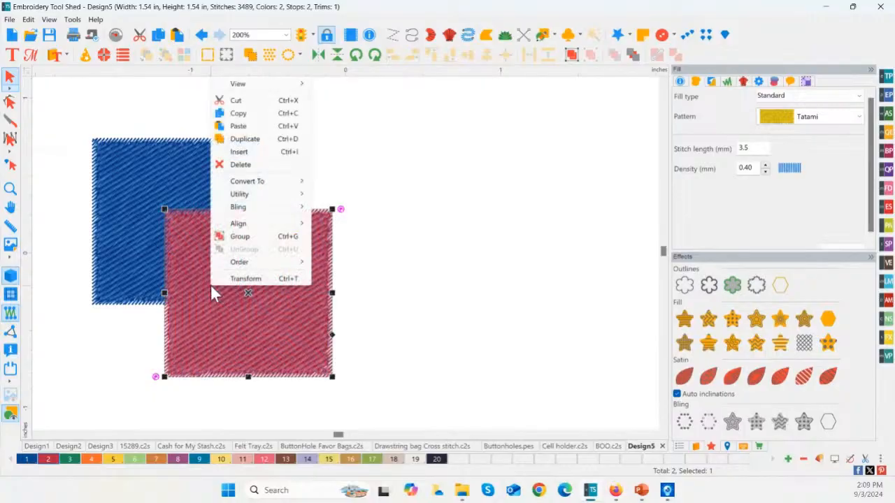
click(244, 194)
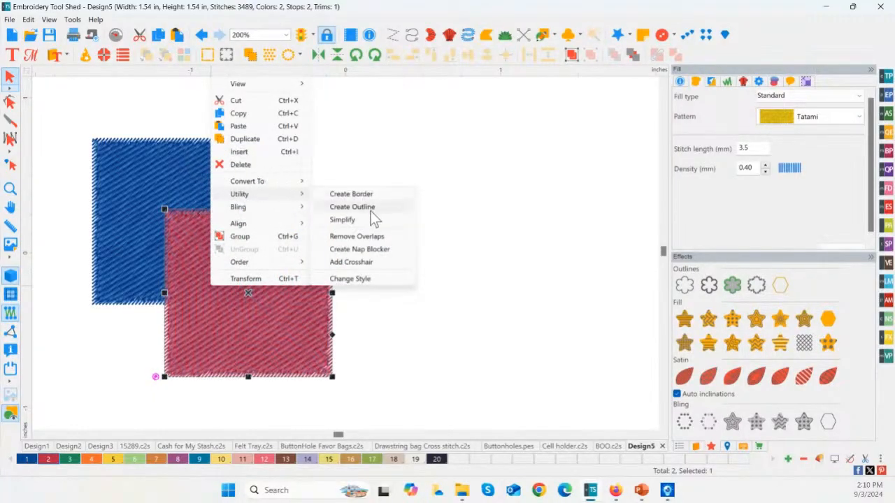
click(367, 236)
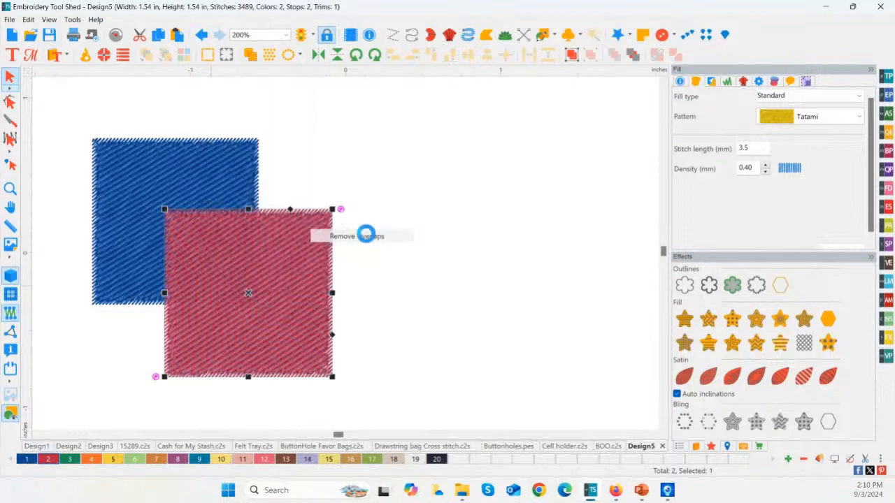
drag(257, 292, 334, 316)
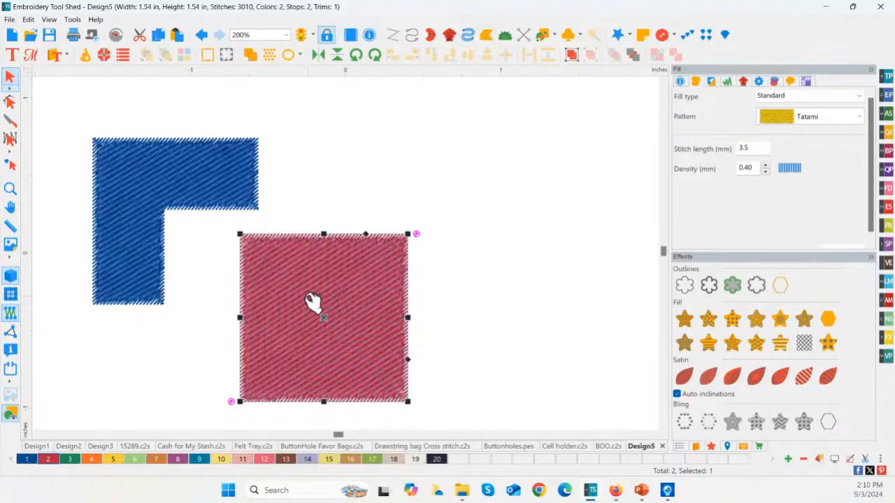
drag(314, 303, 237, 278)
click(281, 180)
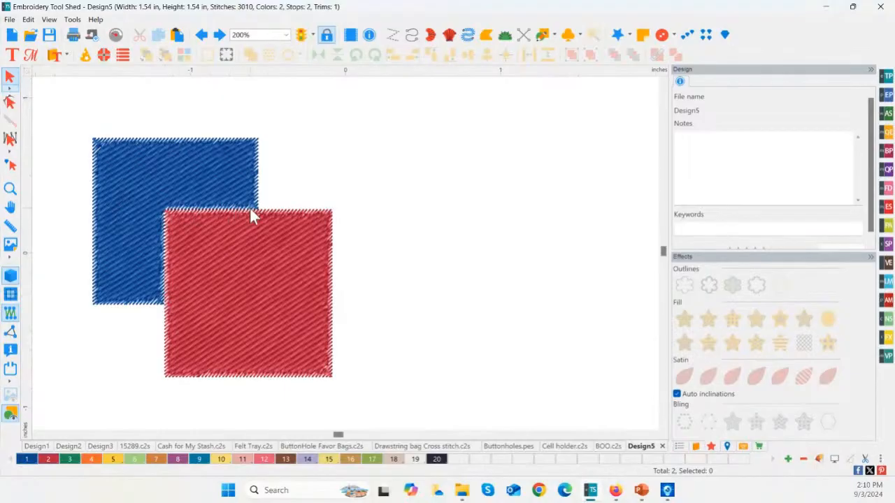
- Shift the red square slightly up and left over the edge of the blue shape and return it to its place
click(235, 266)
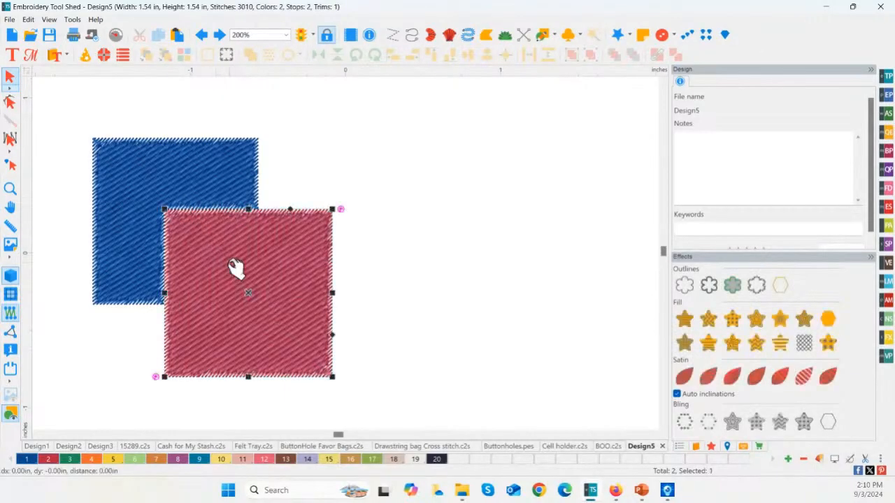
drag(235, 266, 232, 262)
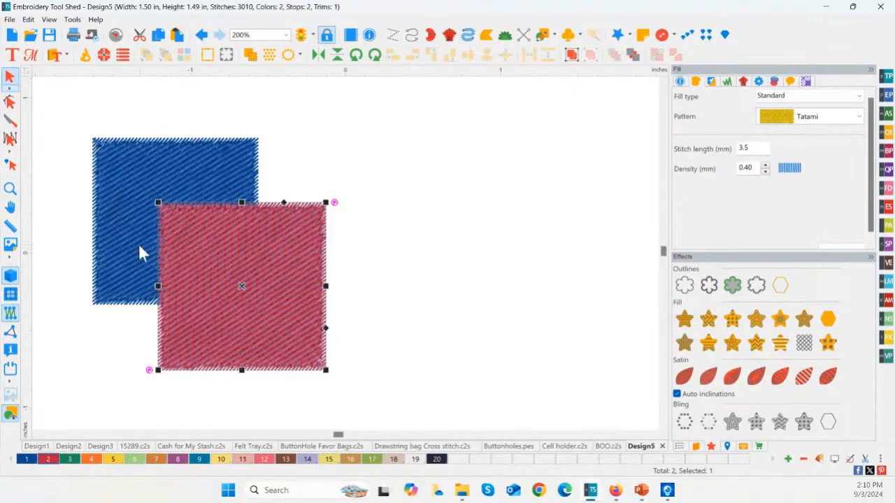
drag(330, 276, 336, 283)
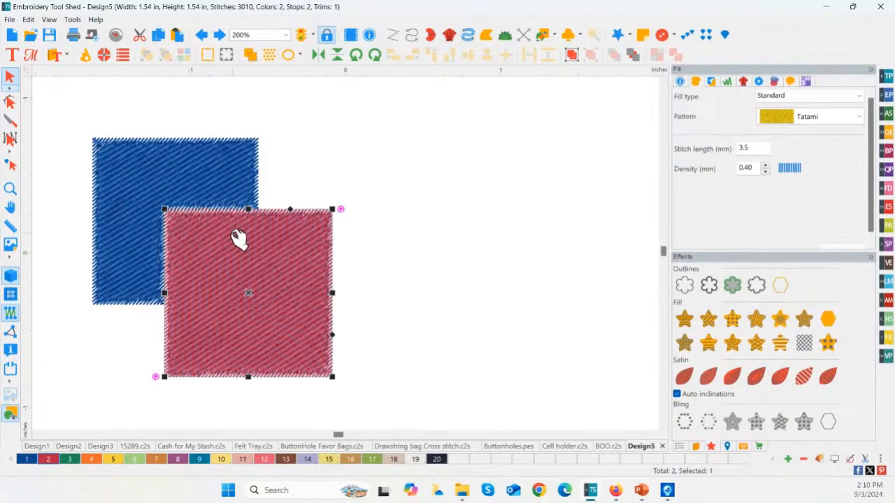
- Examine the pull and push compensation settings of the blue shape
click(133, 158)
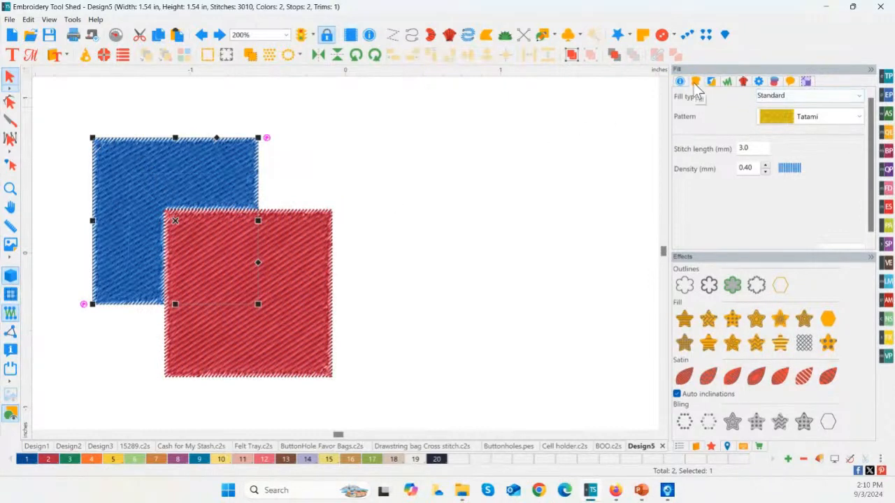
click(727, 82)
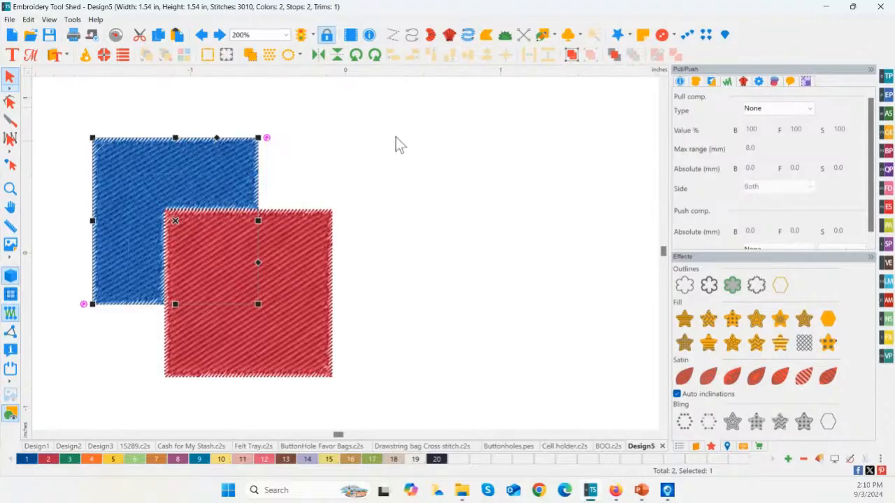
click(10, 20)
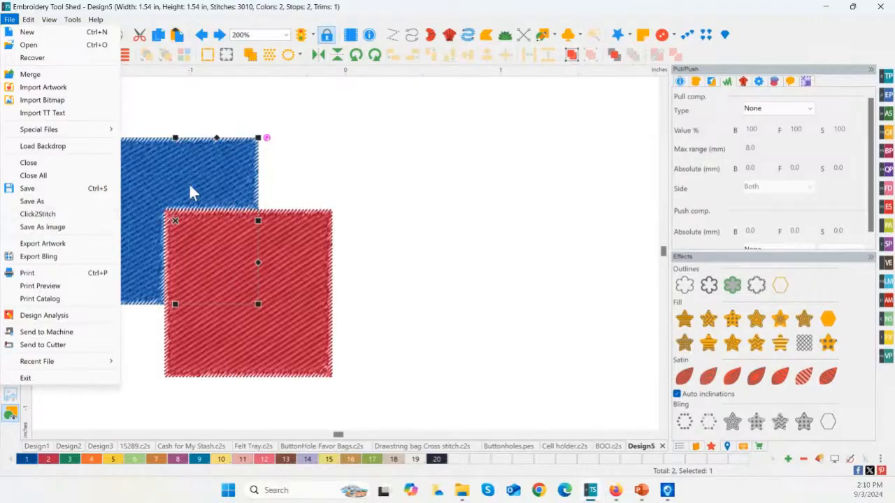
click(285, 161)
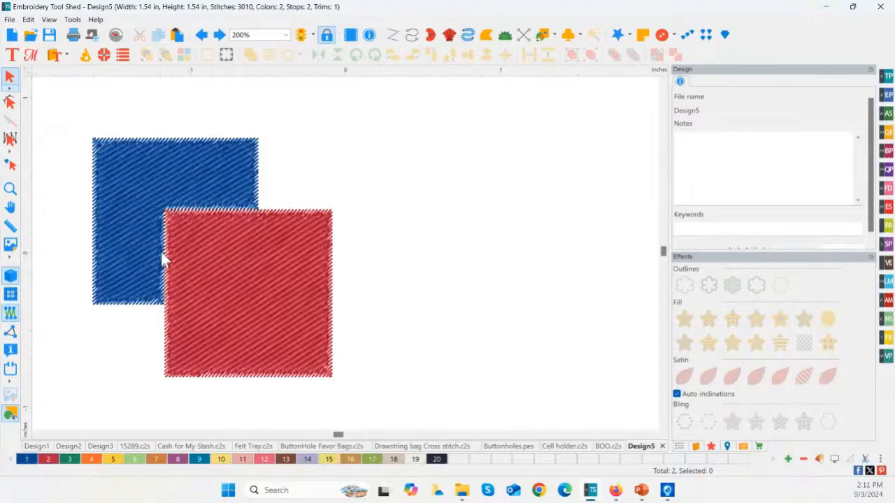
- Nudge the red square slightly up and left to create a small overlap with the cut-out blue shape
click(260, 249)
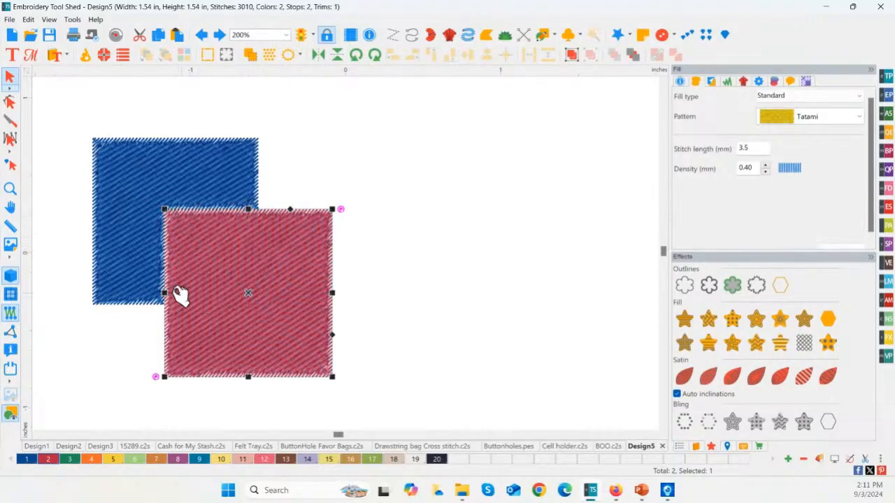
drag(209, 262, 203, 255)
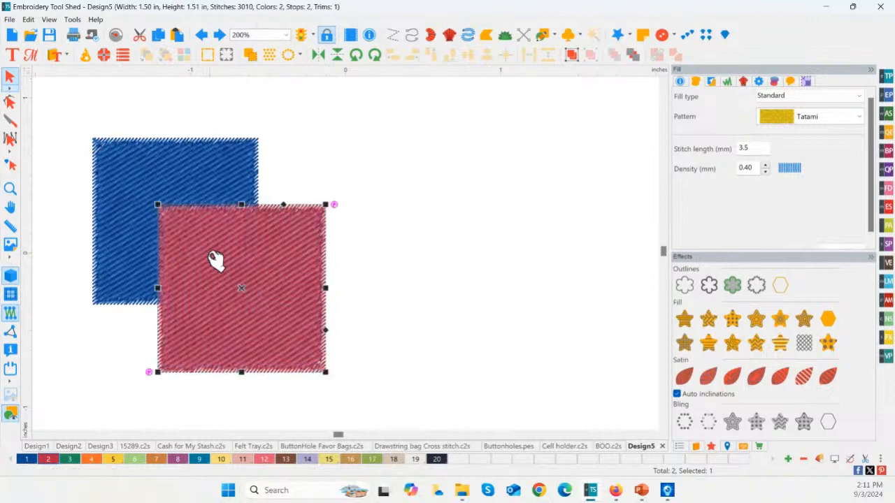
click(461, 250)
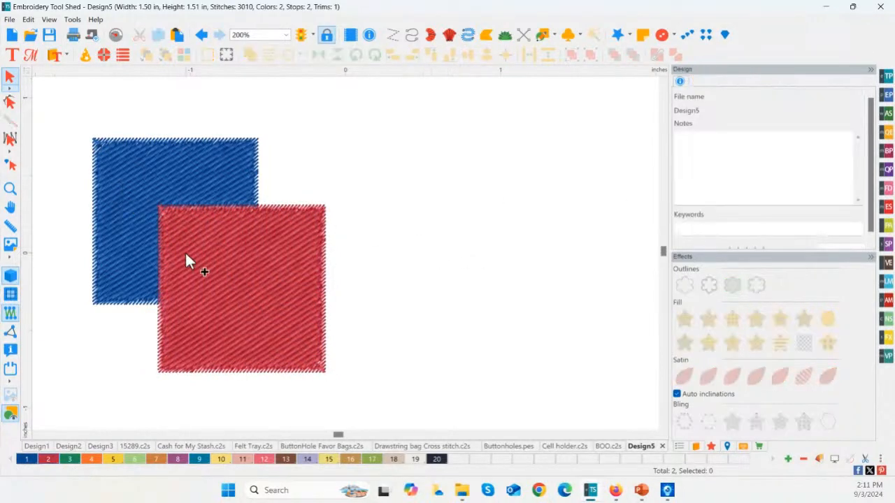
- Undo the nudge and the overlap removal, and move the red square slightly down and to the right
key(ctrl+z)
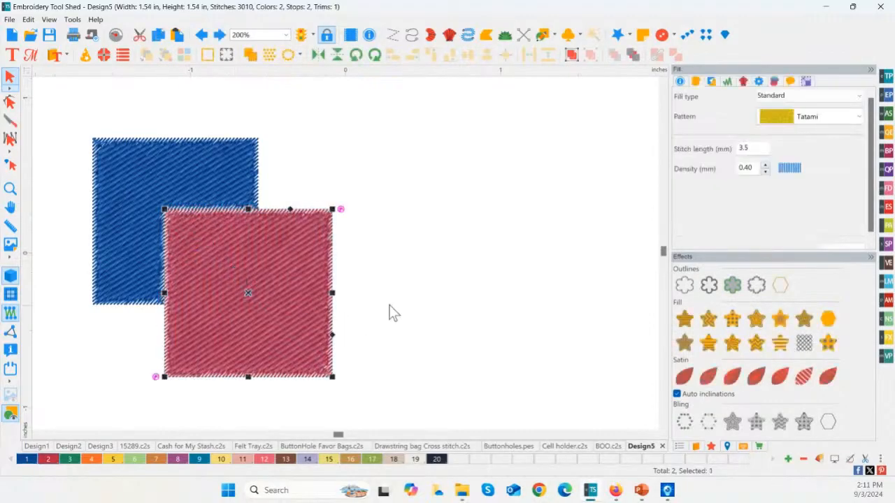
click(201, 35)
drag(218, 275, 239, 285)
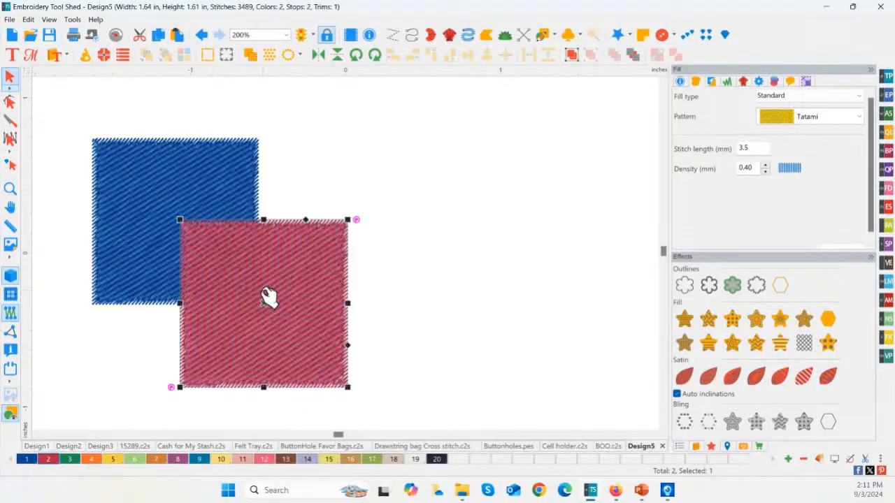
- Select both squares and look through the utility operations available for them together
drag(59, 96, 399, 427)
right_click(242, 314)
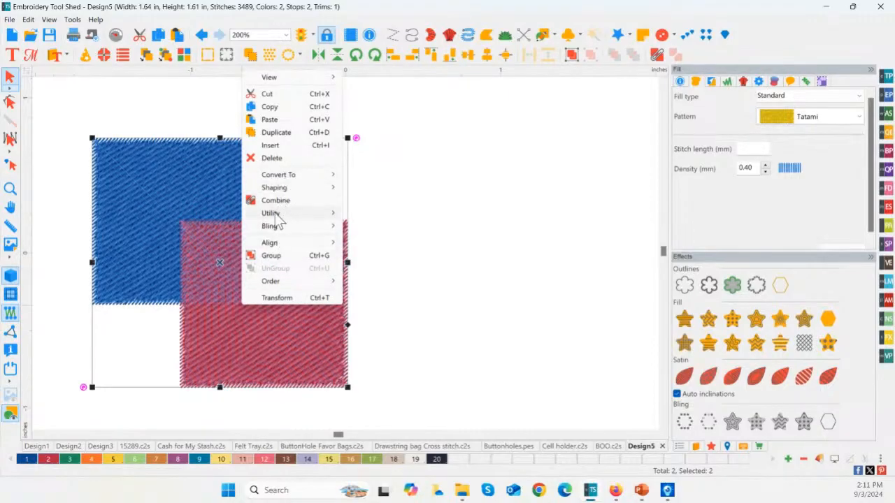
mouse_move(300, 214)
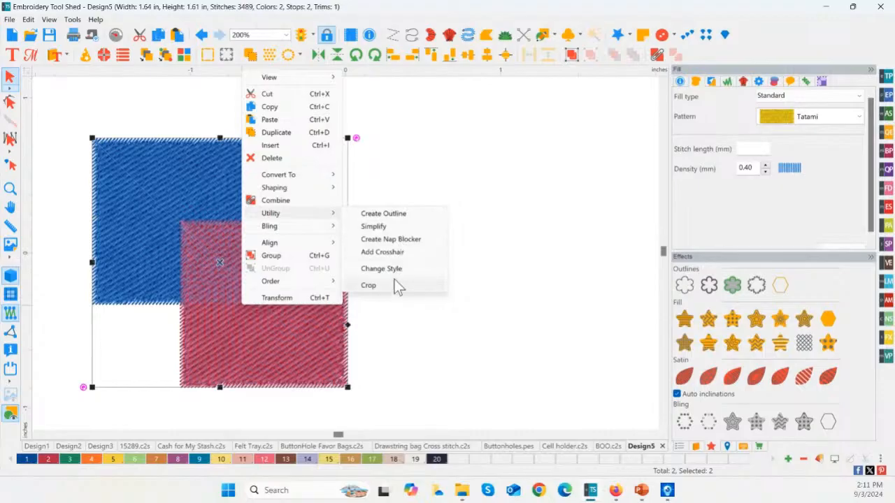
click(404, 155)
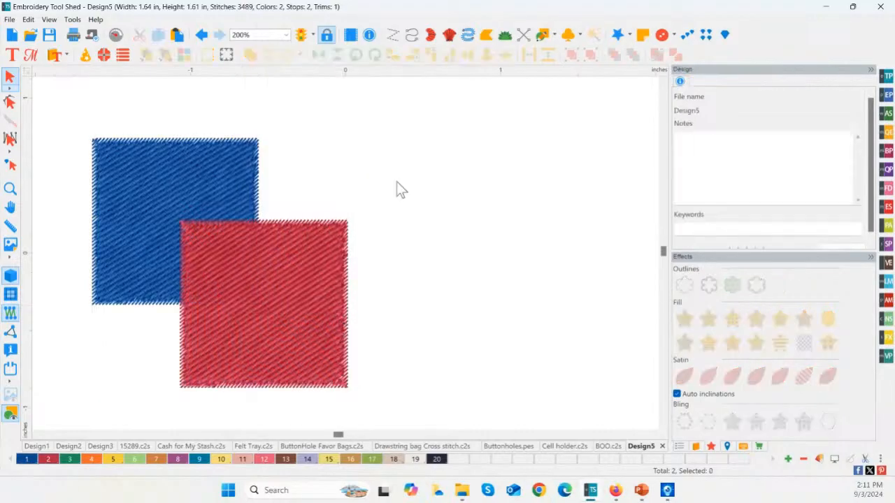
- Remove the overlap between the red square and the blue square beneath it, then undo the removal
click(287, 285)
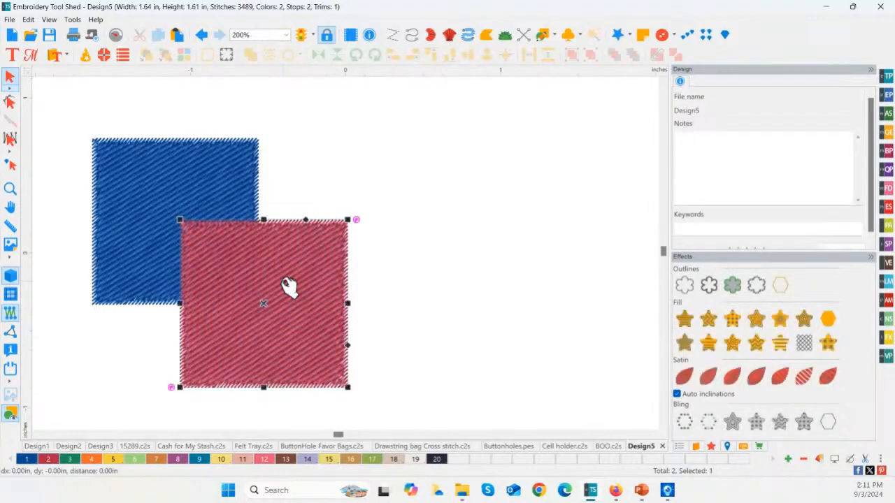
right_click(250, 288)
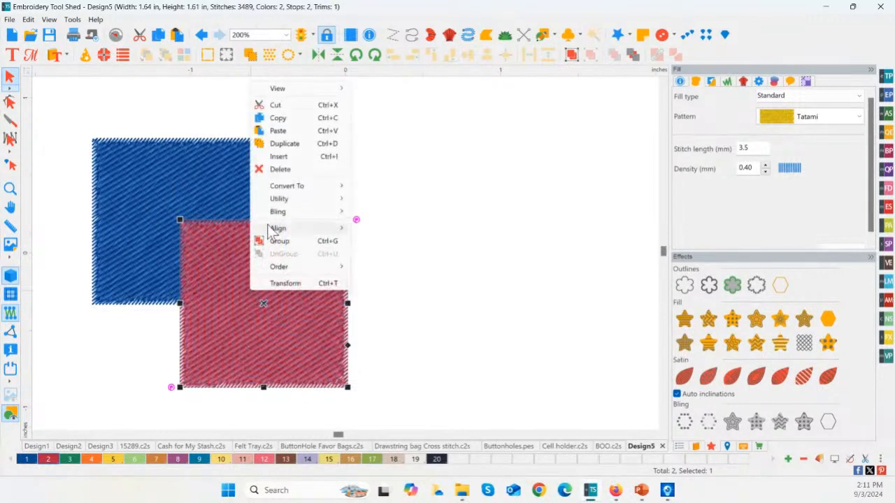
mouse_move(293, 200)
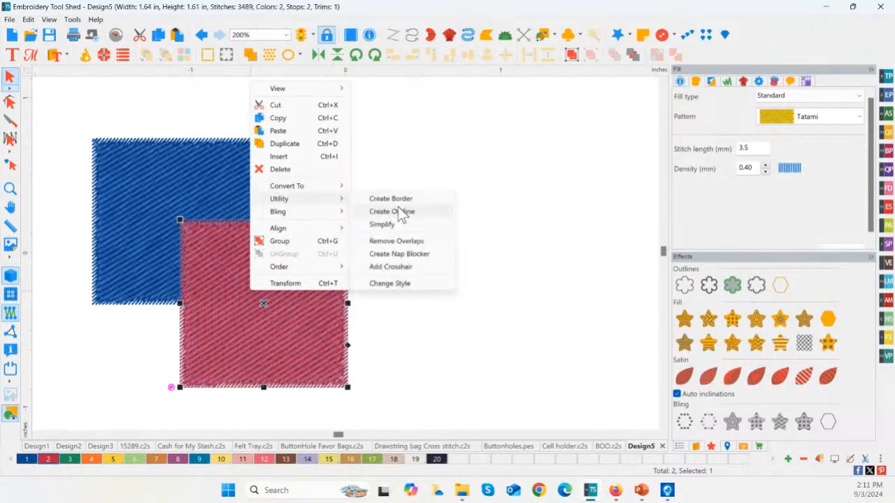
click(412, 241)
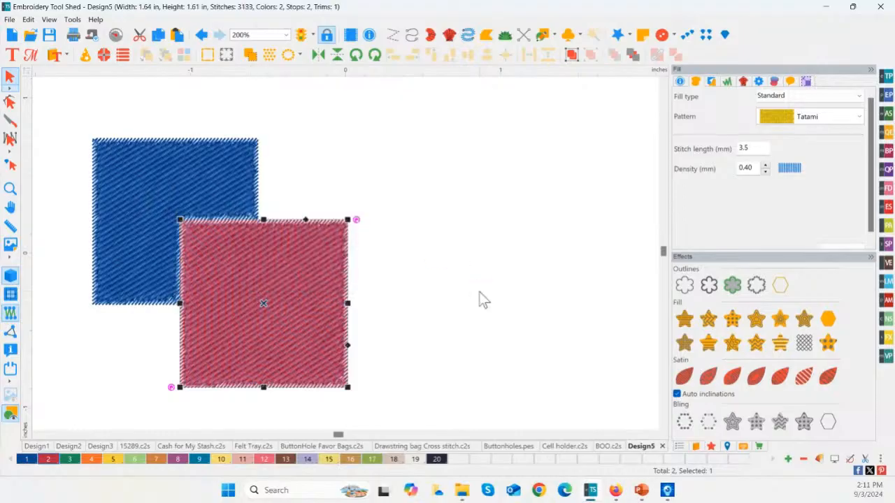
click(455, 308)
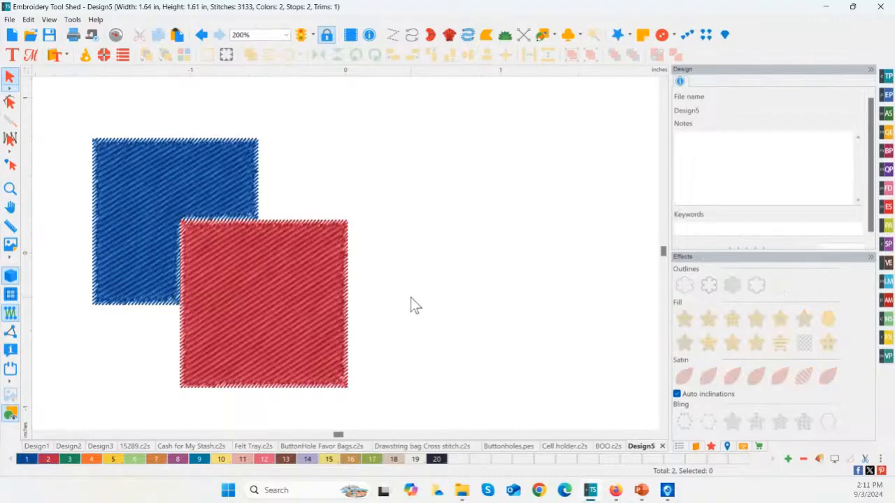
key(ctrl+z)
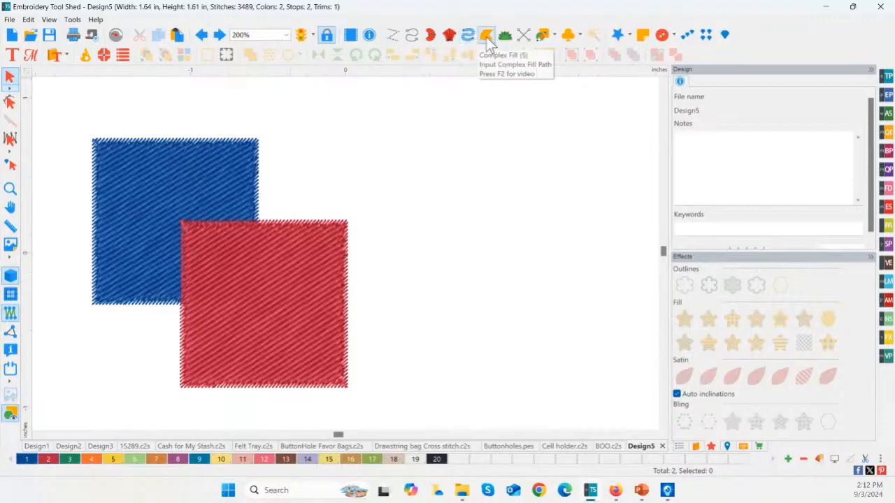
- Draw a horizontal run-stitch line beside the blue square's upper right edge and color it Golden Gate yellow
click(413, 40)
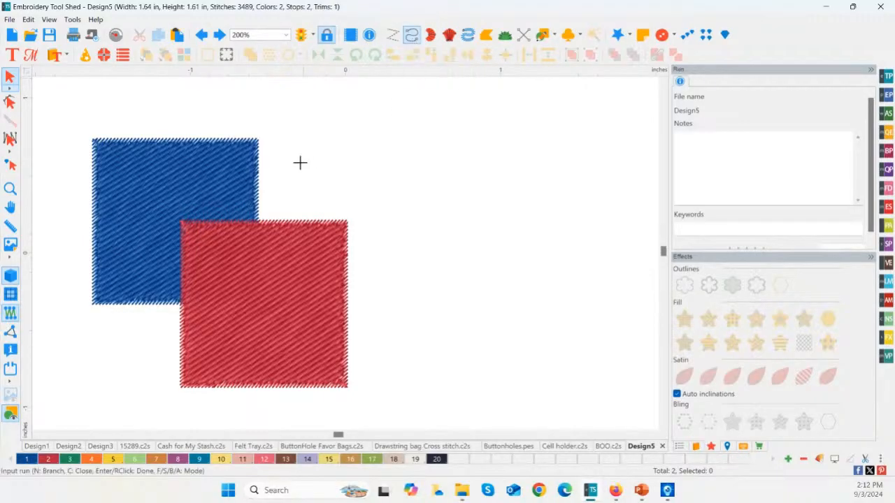
click(276, 160)
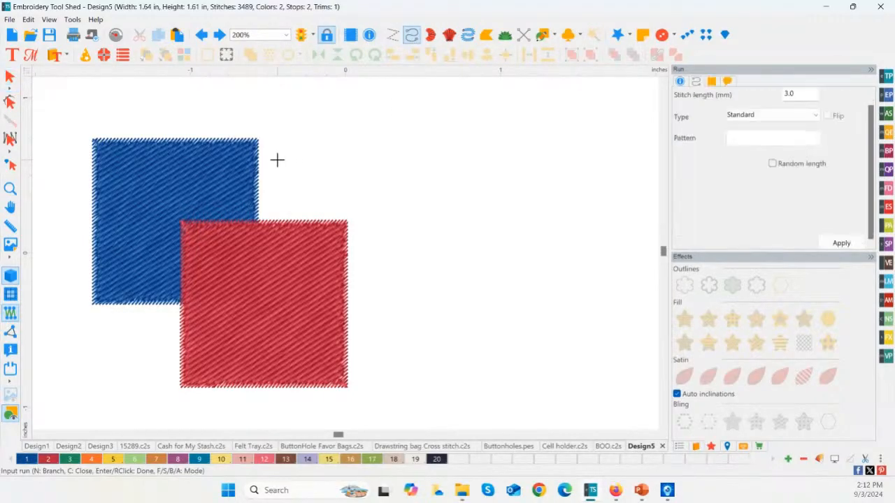
click(468, 161)
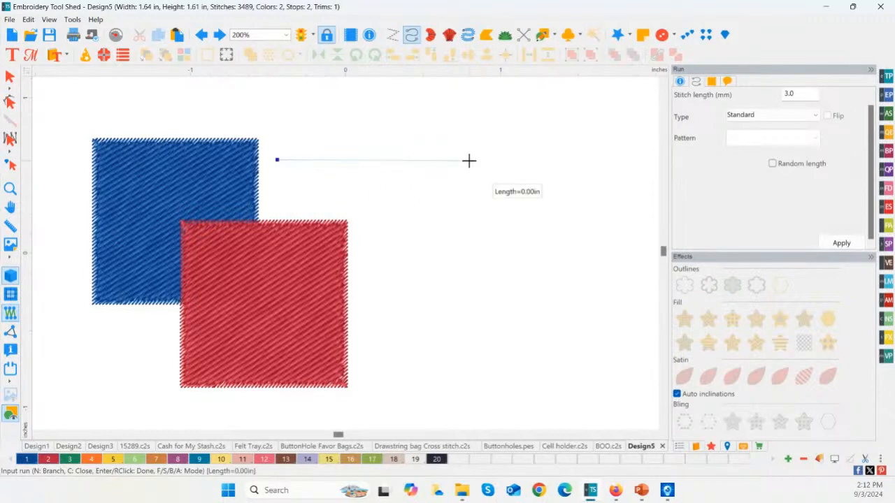
key(Return)
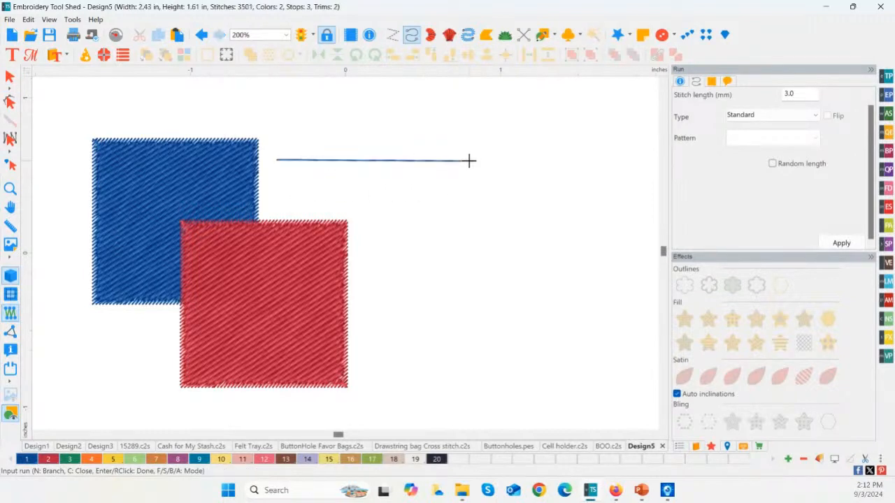
click(10, 77)
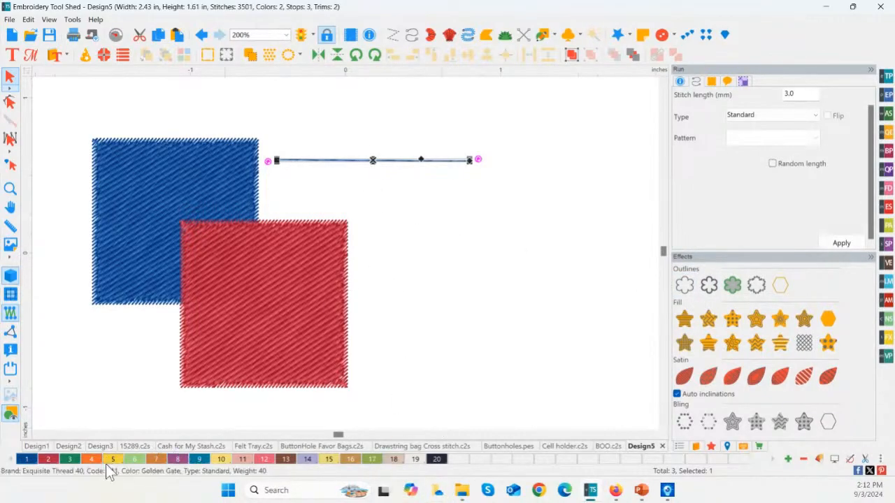
click(514, 272)
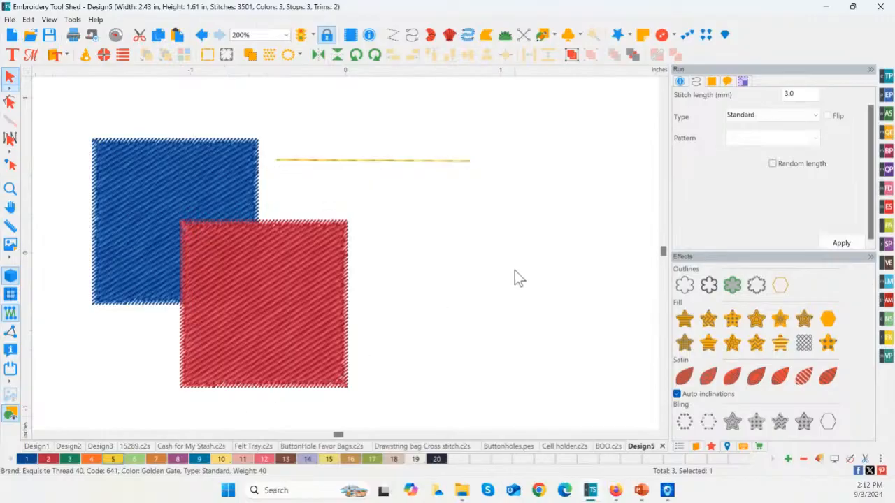
- Move the yellow run line onto the upper part of the blue square so that it crosses the fill
click(381, 160)
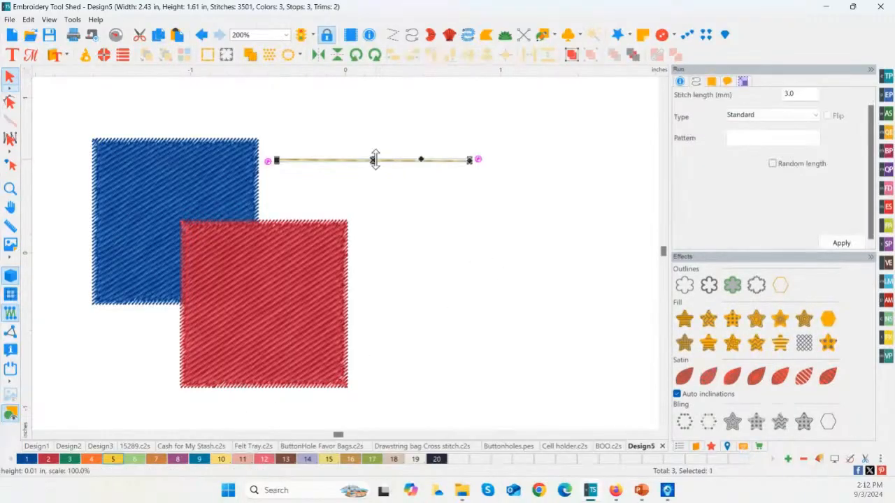
drag(374, 159, 170, 184)
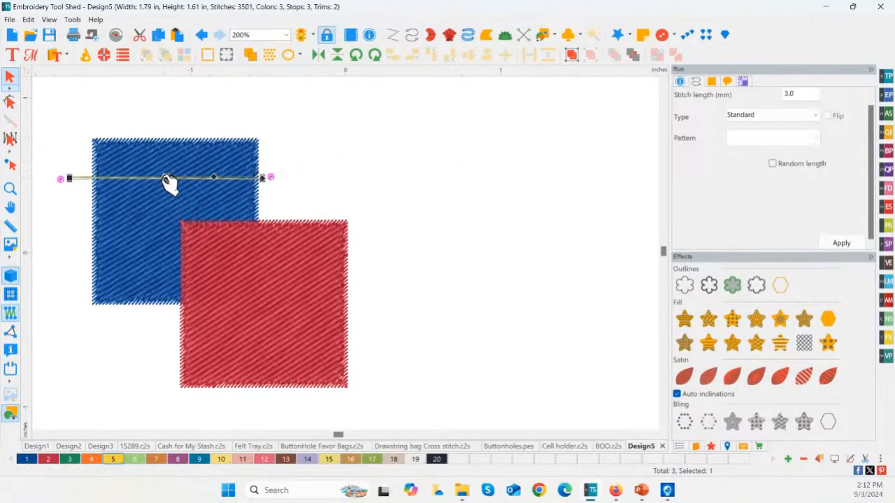
click(310, 181)
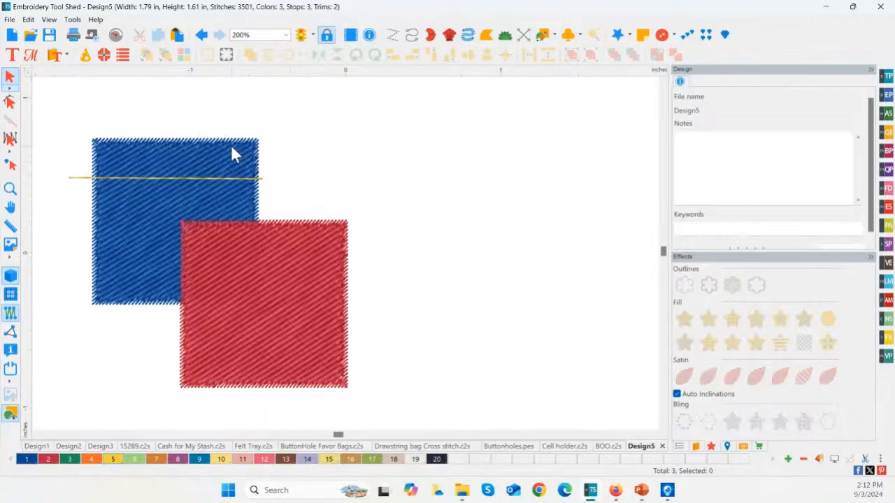
- Try to remove the overlap between the yellow run line and the blue square beneath it
click(146, 182)
click(98, 178)
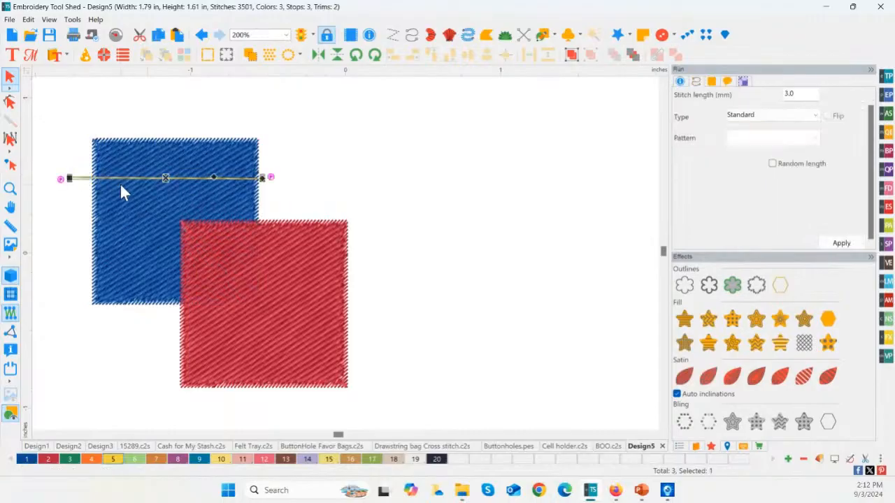
right_click(143, 182)
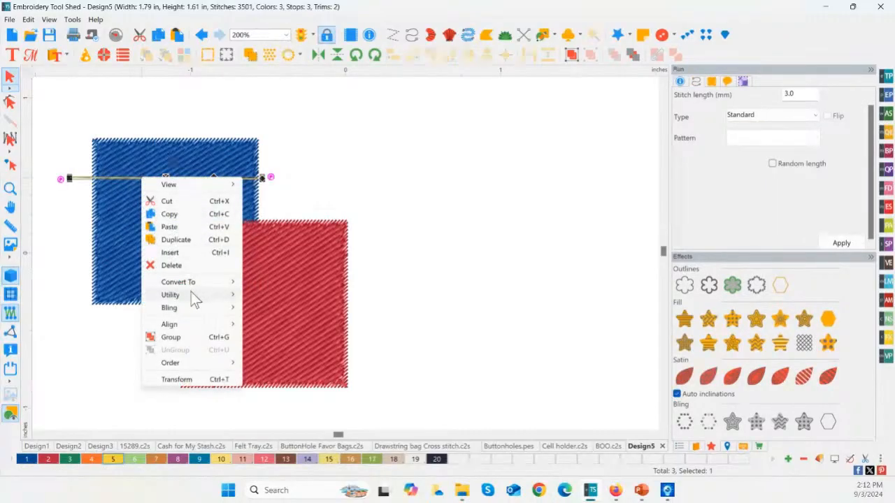
mouse_move(193, 293)
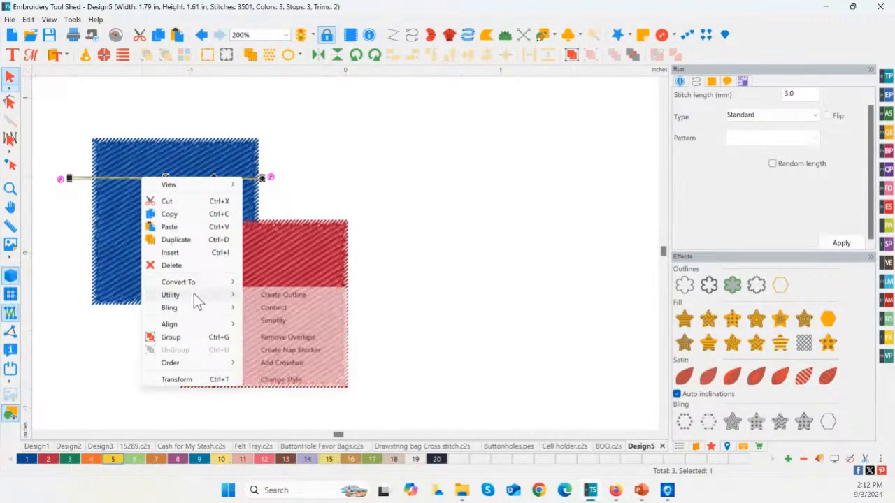
click(292, 337)
click(359, 160)
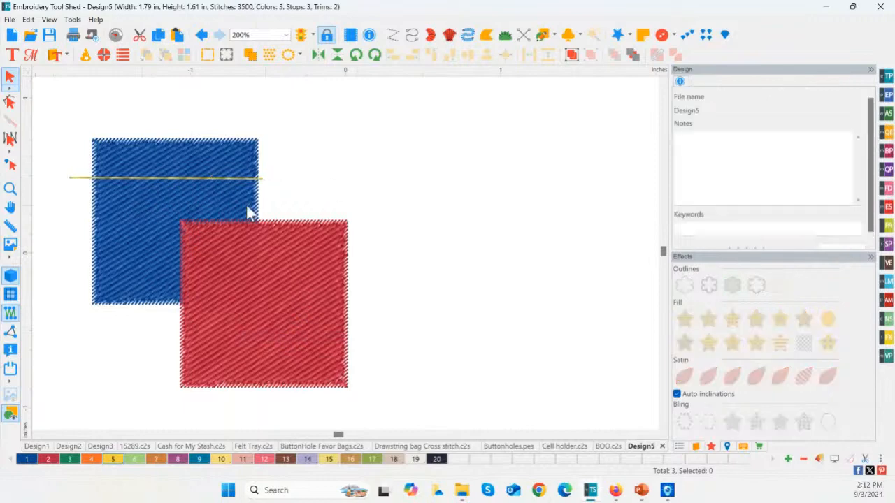
- Move the yellow run line away to inspect the blue fill beneath, then undo the moves and the overlap removal
click(144, 176)
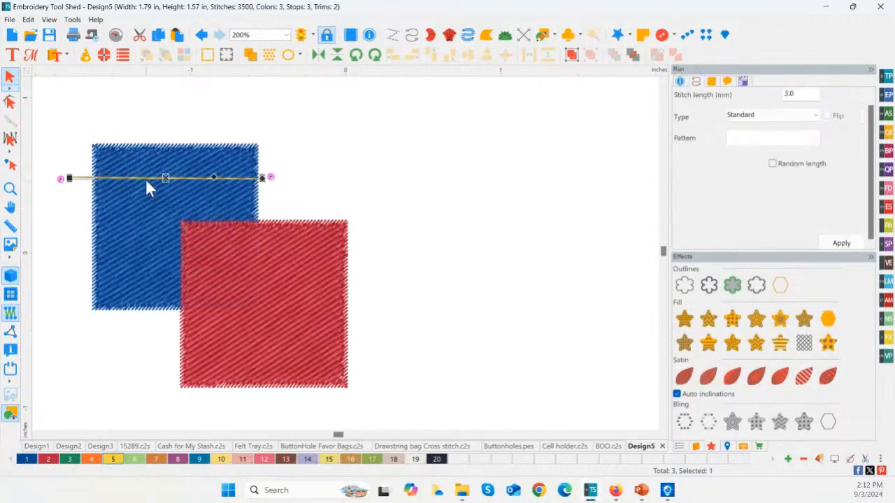
drag(165, 178, 324, 150)
drag(415, 188, 390, 188)
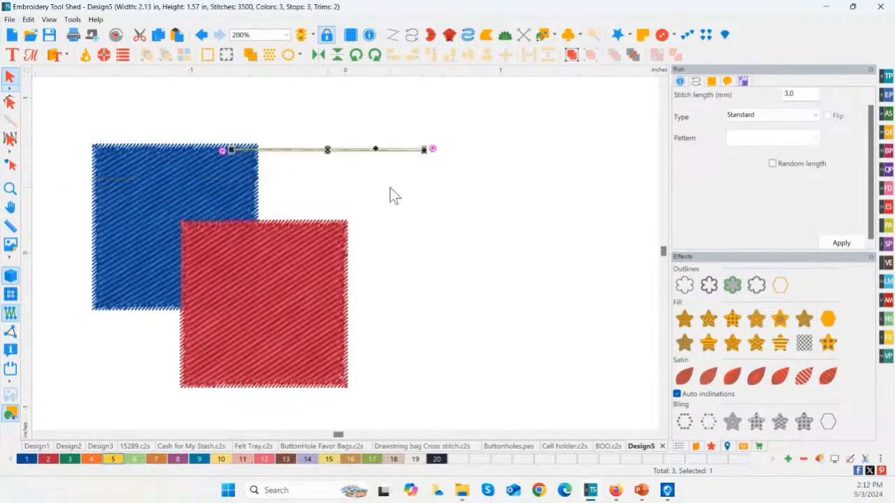
key(ctrl+z)
key(ctrl+z)
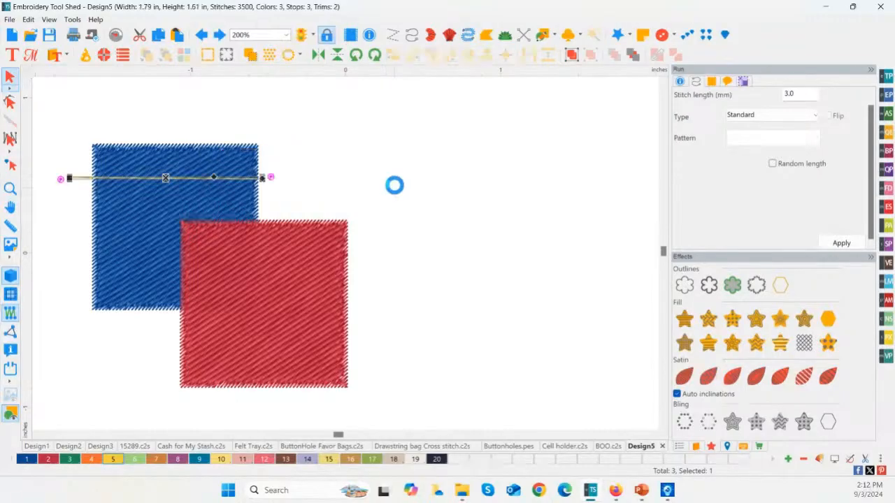
click(390, 189)
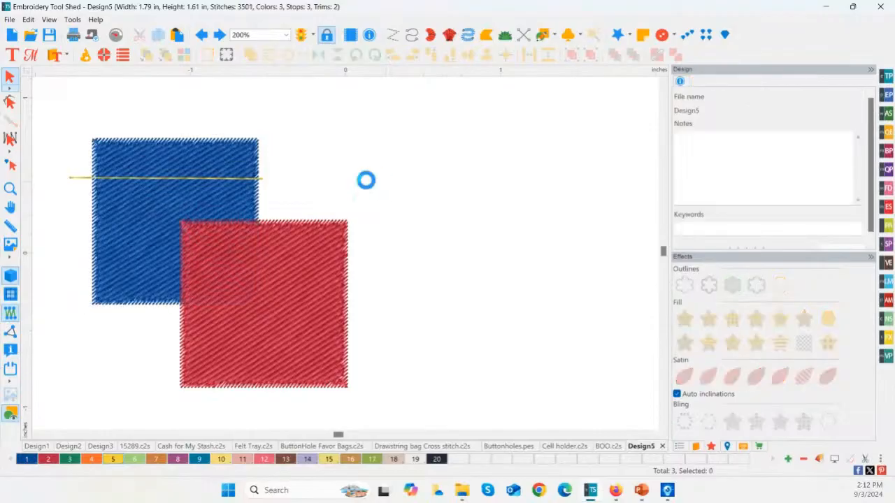
- Delete the yellow run line and select the red square
click(262, 177)
key(Delete)
click(294, 235)
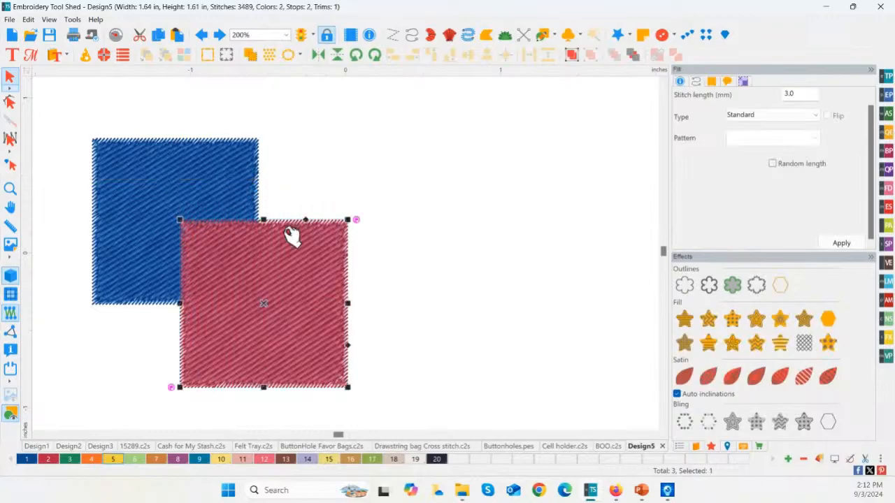
- In Design1, move the yellow run line across the blue square and try to remove the overlap beneath it
click(39, 447)
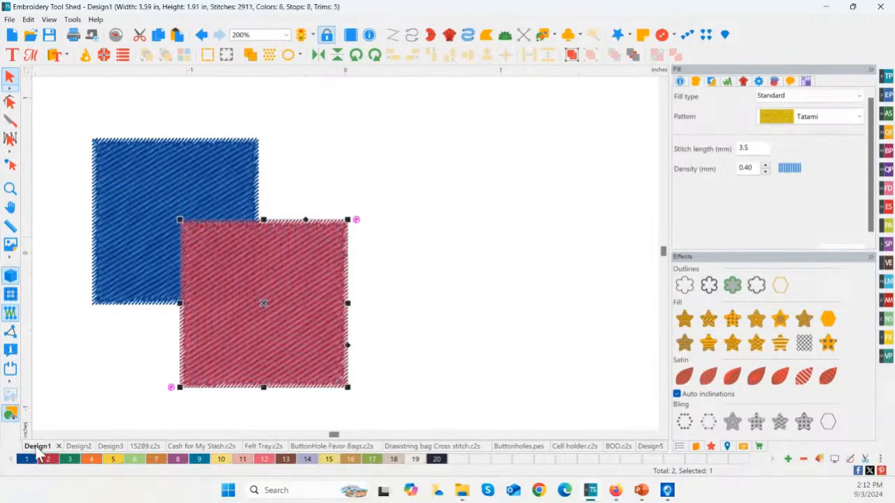
click(241, 195)
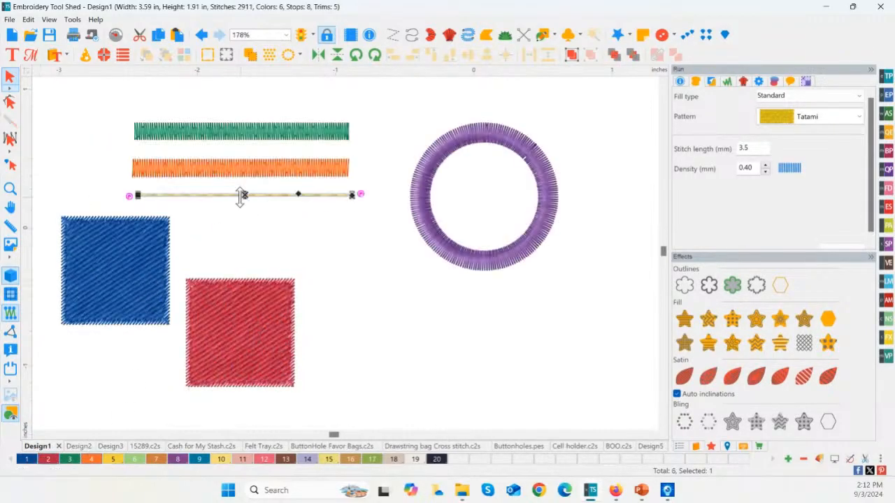
drag(253, 195, 120, 253)
right_click(120, 252)
mouse_move(150, 369)
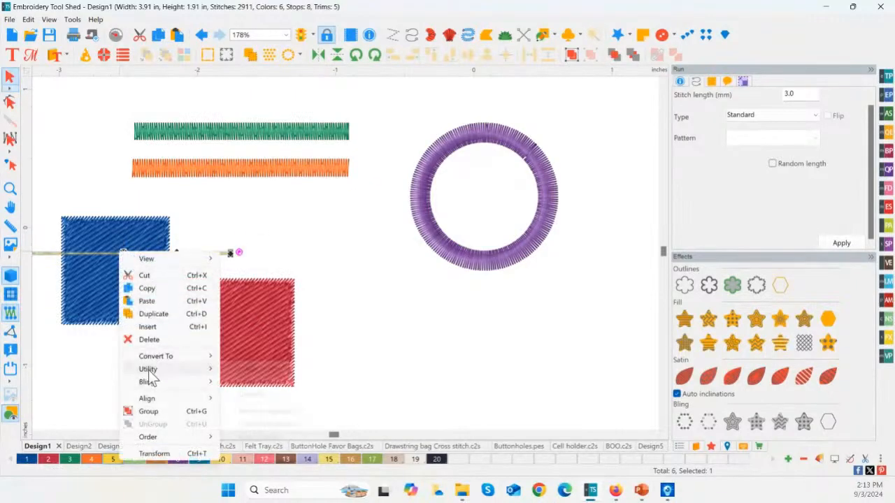
click(256, 411)
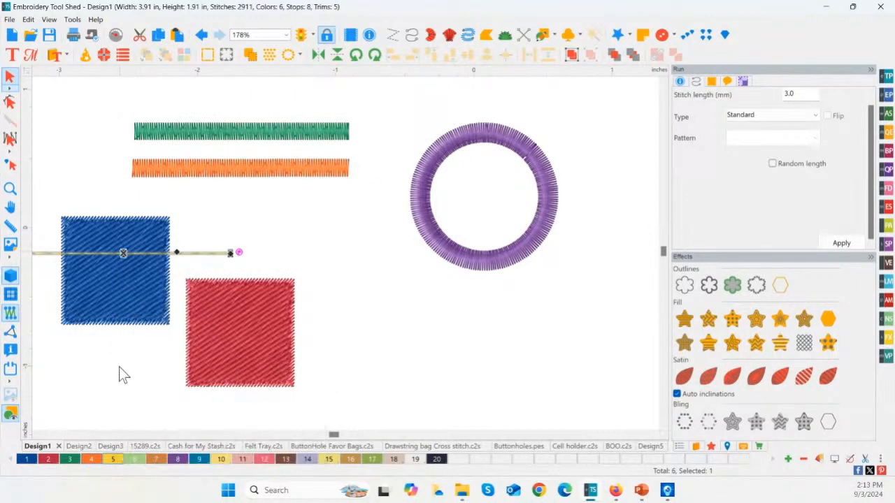
- Move Design1's yellow run line off the blue square, back to just below the orange column
click(116, 376)
click(173, 255)
drag(160, 259, 249, 202)
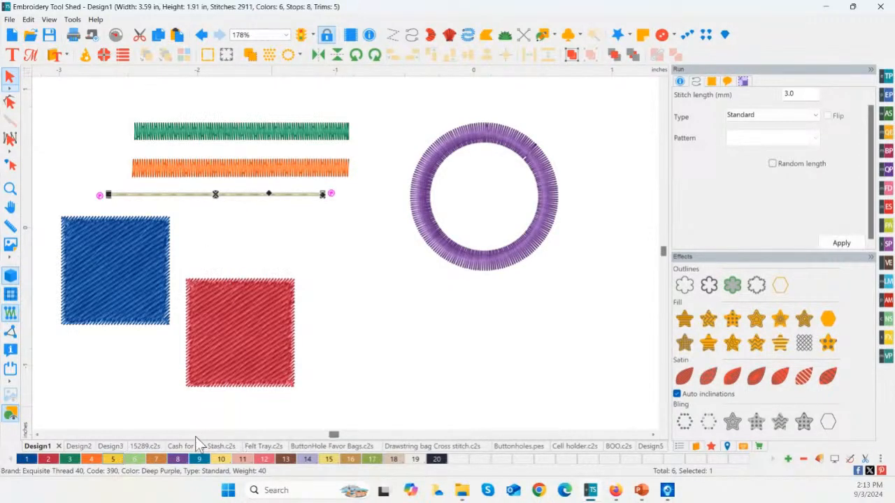
- In Design5, draw a horizontal run-stitch line across the upper blue square, extending past both sides, and color it Golden Gate yellow
click(110, 447)
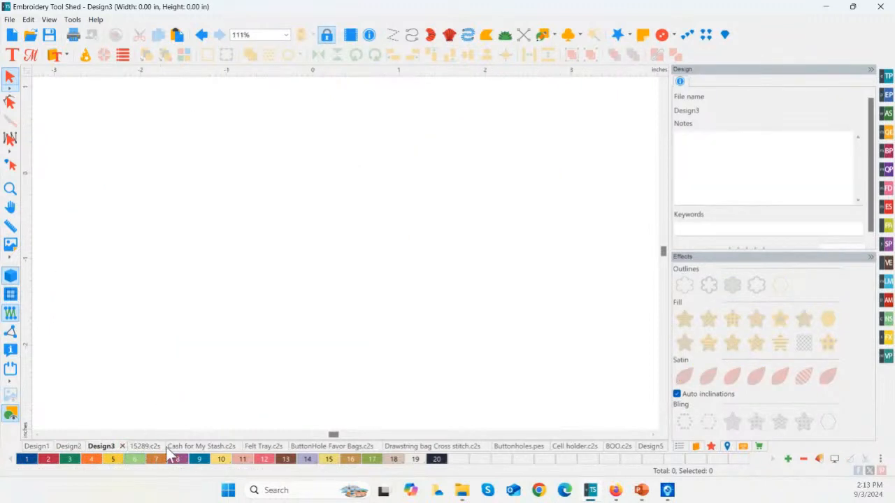
click(650, 446)
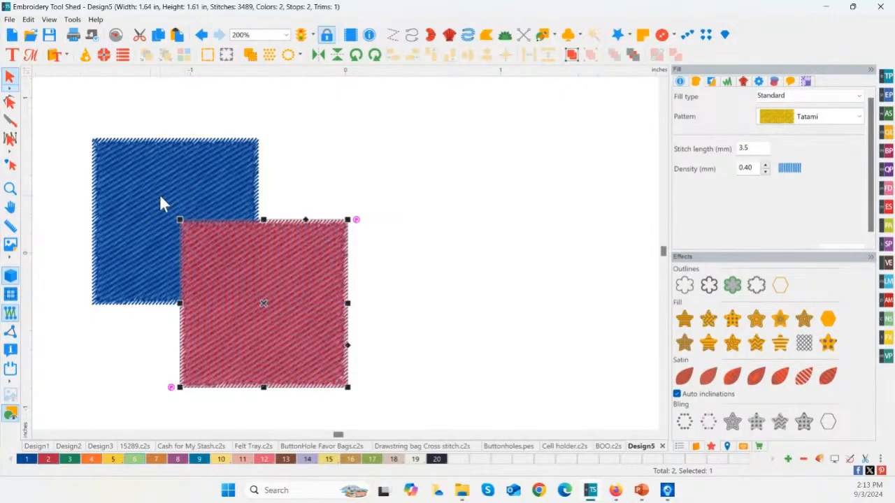
click(410, 34)
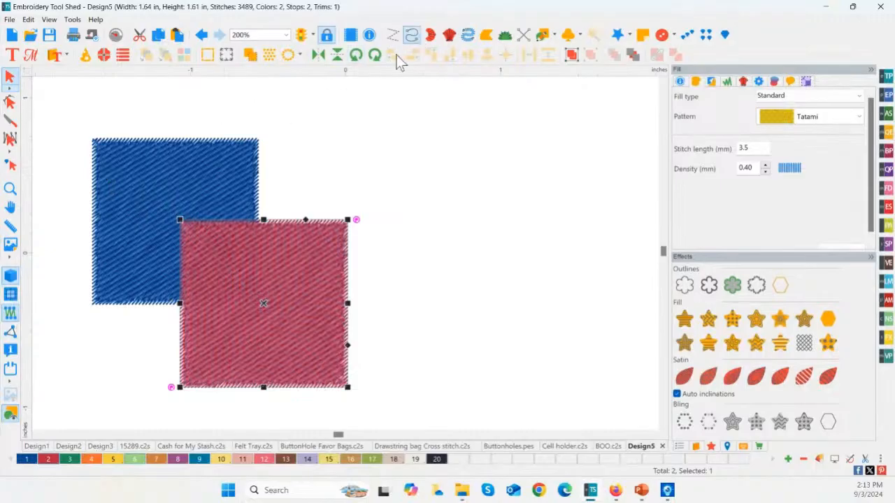
click(59, 176)
click(314, 176)
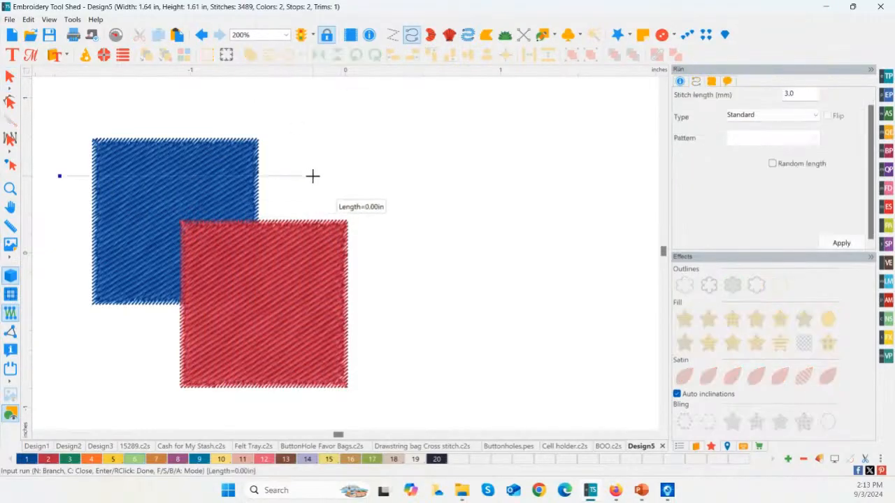
right_click(314, 175)
click(11, 78)
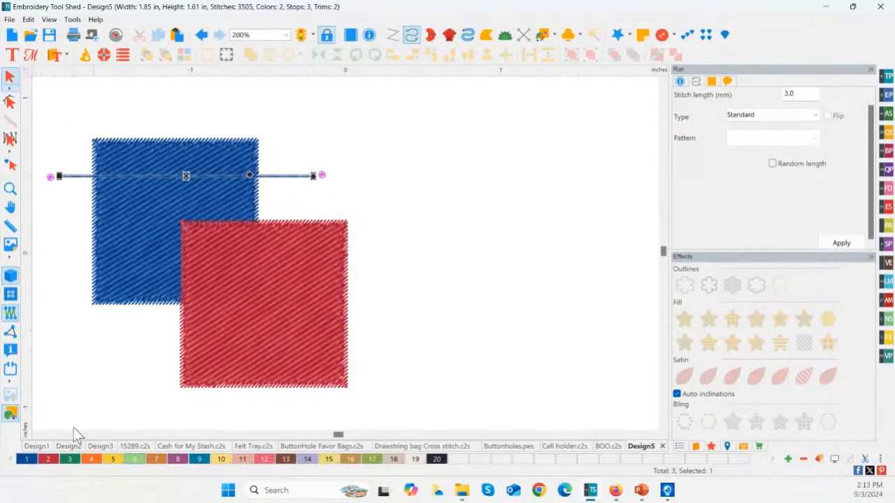
click(123, 461)
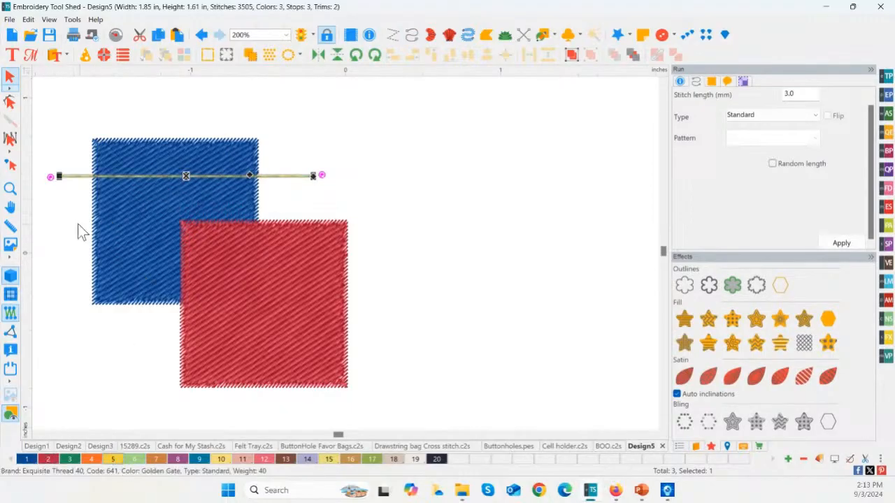
- Examine the stitch points where the yellow run line crosses the blue square's edge in flat view, then restore the 3D view
click(58, 216)
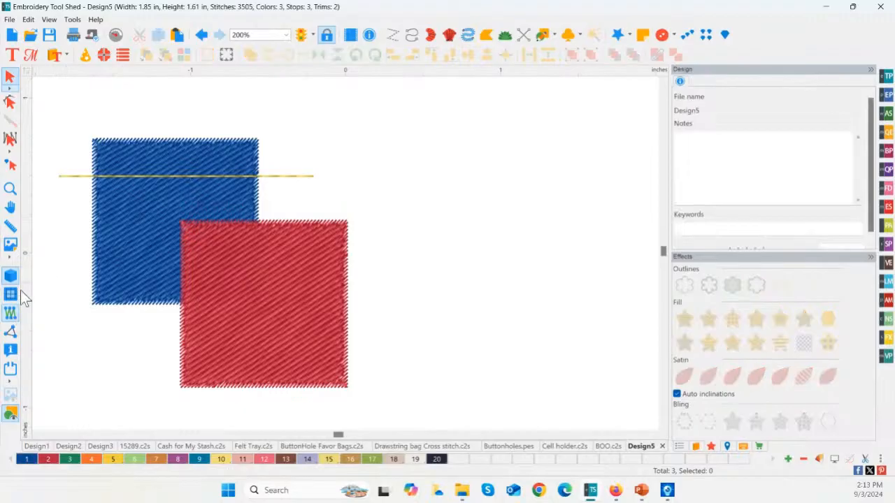
click(15, 276)
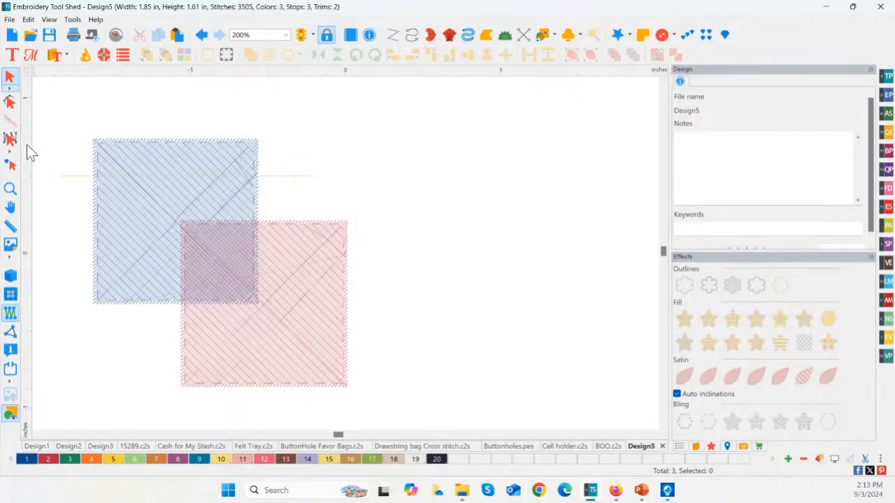
click(10, 337)
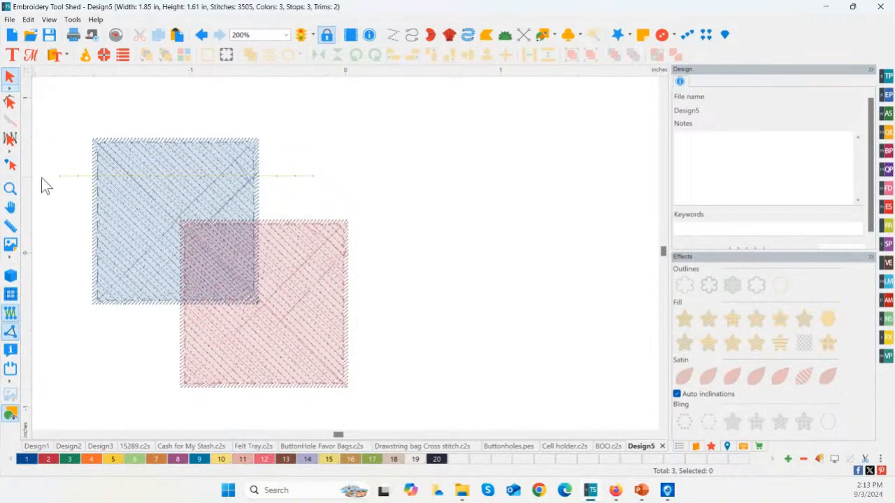
click(10, 188)
drag(66, 153, 128, 203)
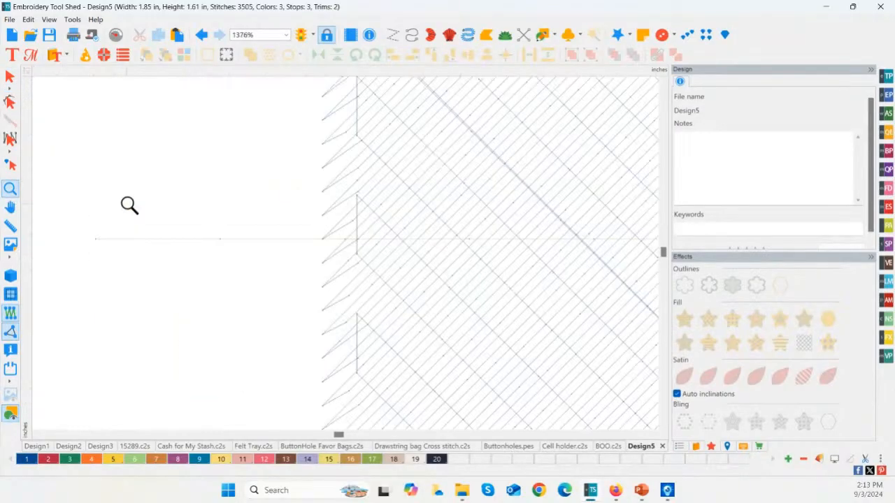
click(11, 79)
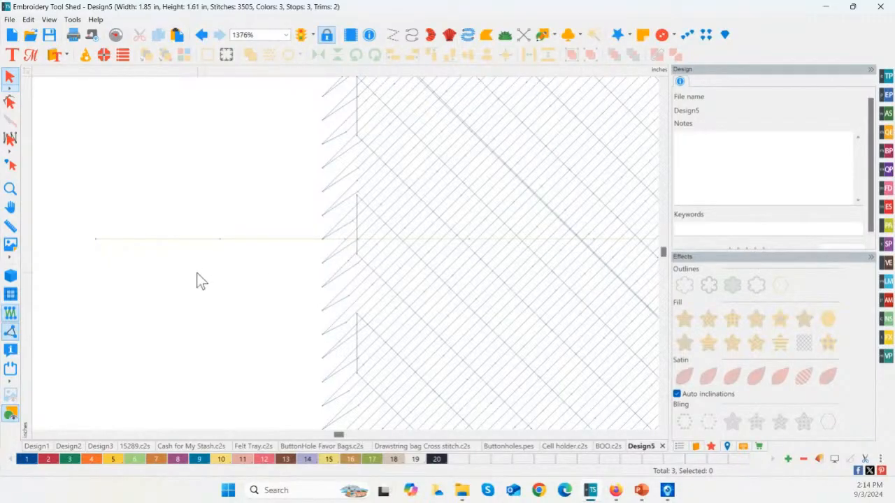
click(9, 190)
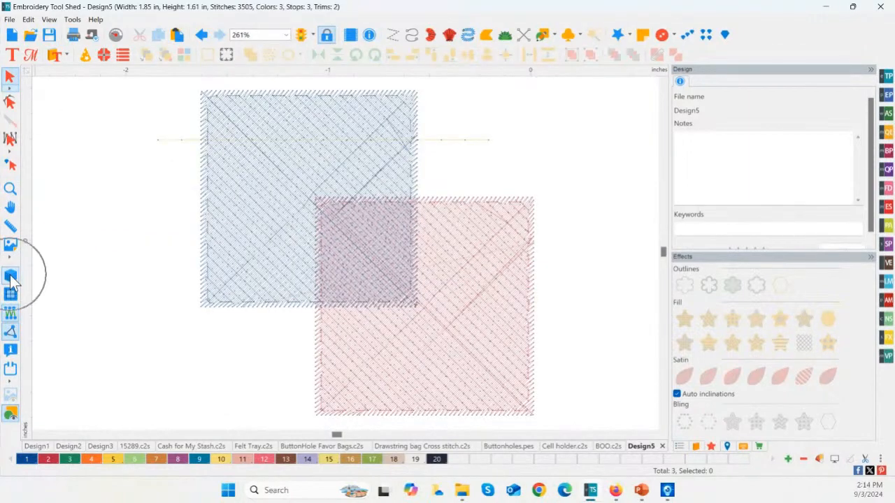
click(11, 276)
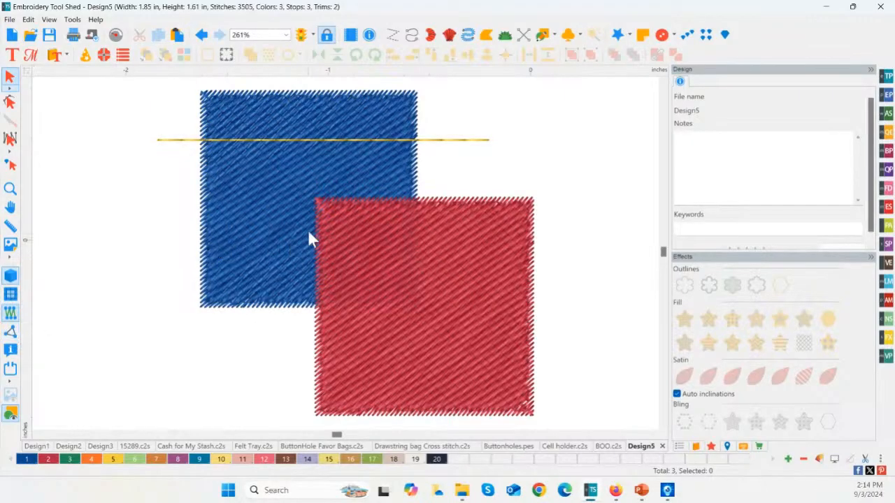
- Draw a horizontal artwork line with the Pen tool just above the blue square, extending past both of its sides
scroll(339, 235, down, 1)
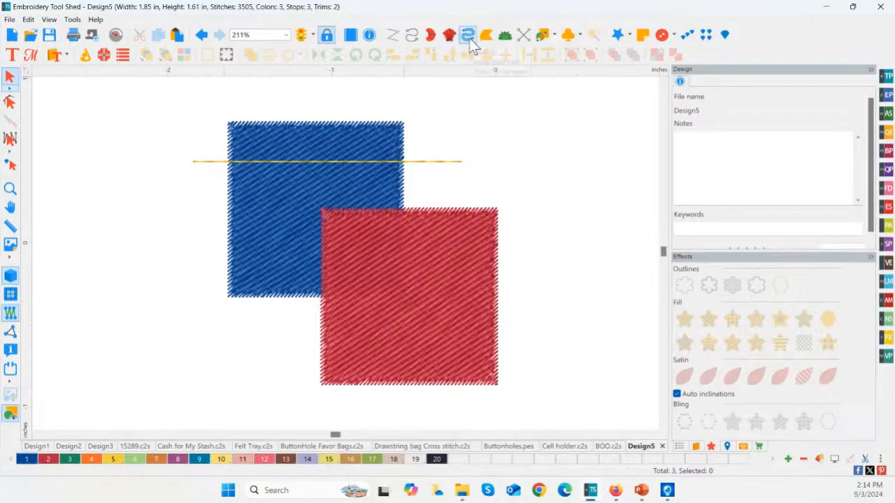
click(556, 37)
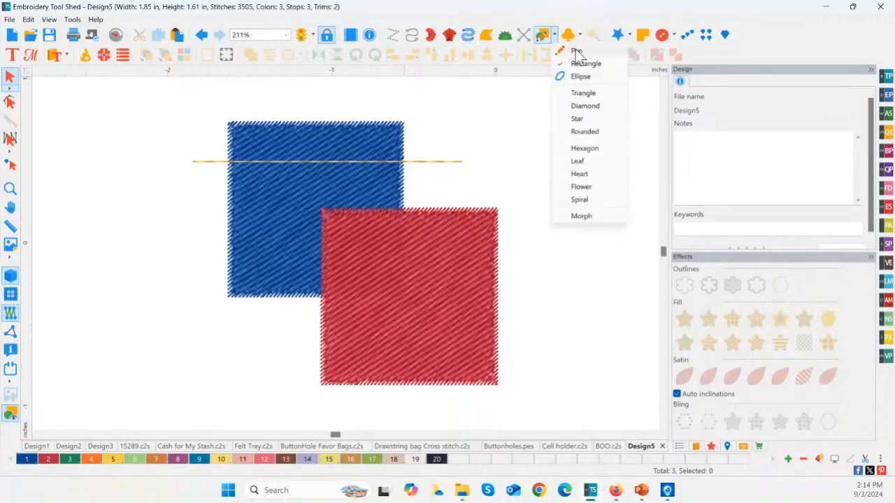
click(575, 52)
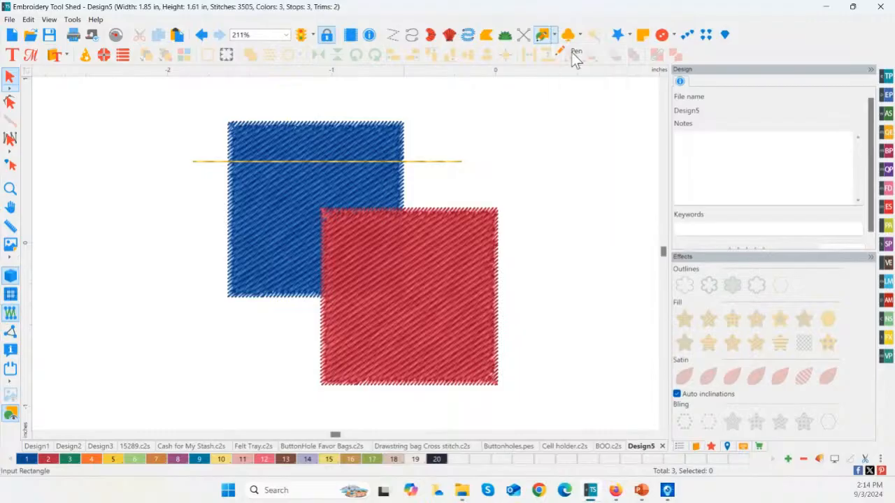
click(170, 104)
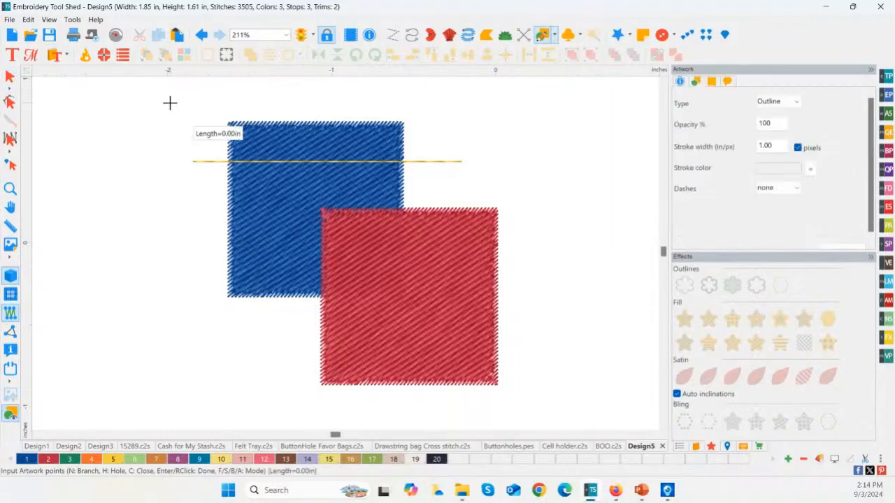
click(436, 102)
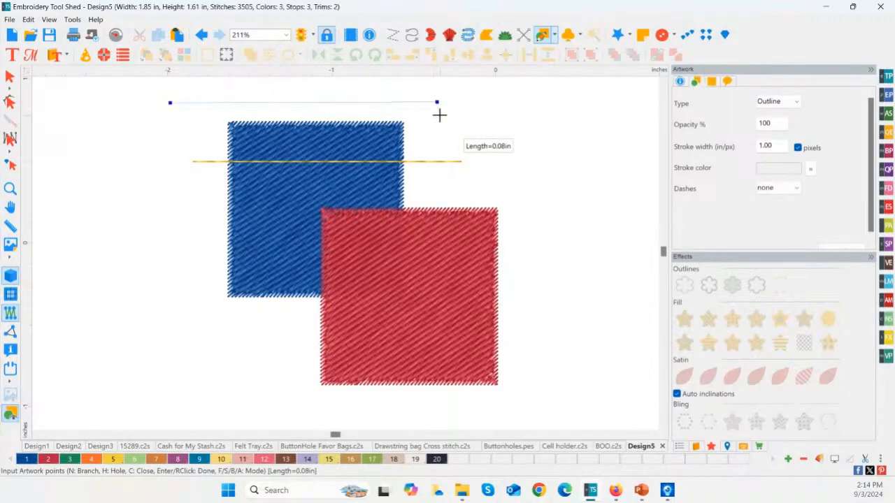
right_click(439, 115)
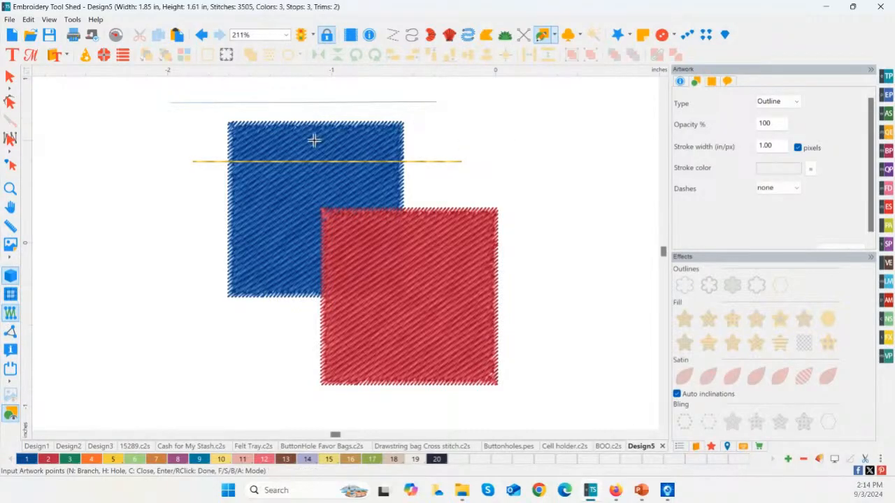
click(294, 100)
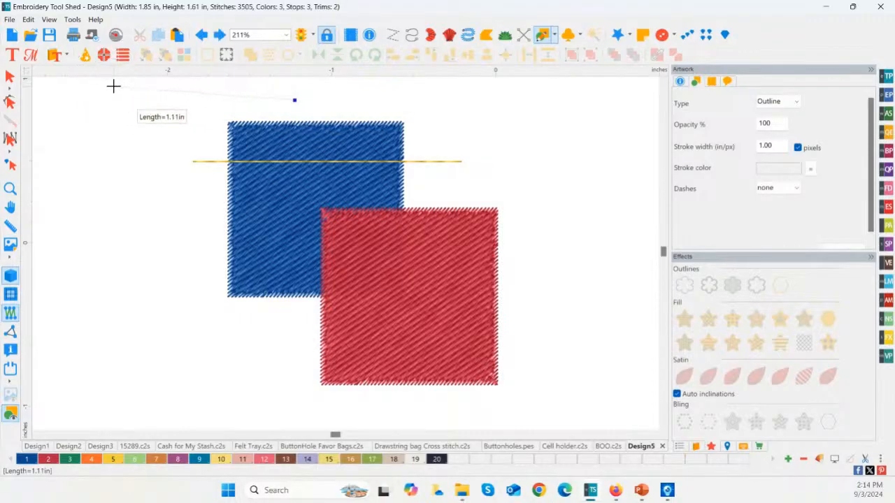
key(ctrl+z)
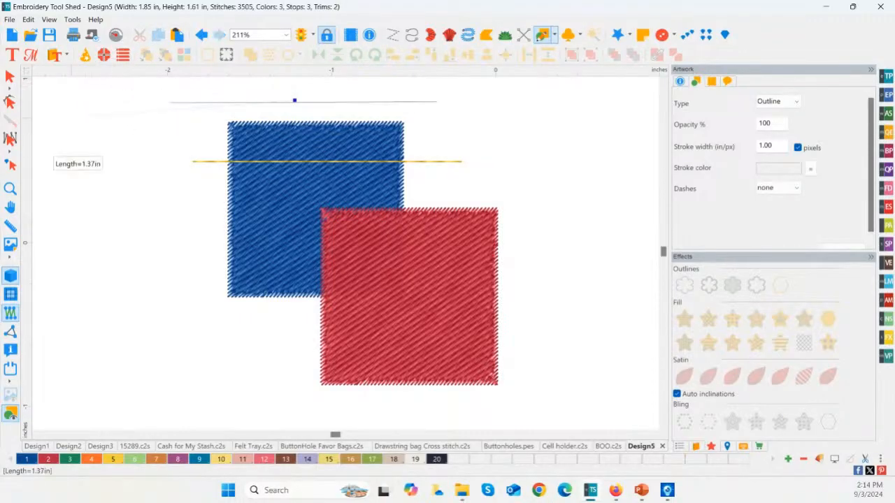
- Convert the artwork line above the blue square to a steil stitch and keep it selected
click(10, 76)
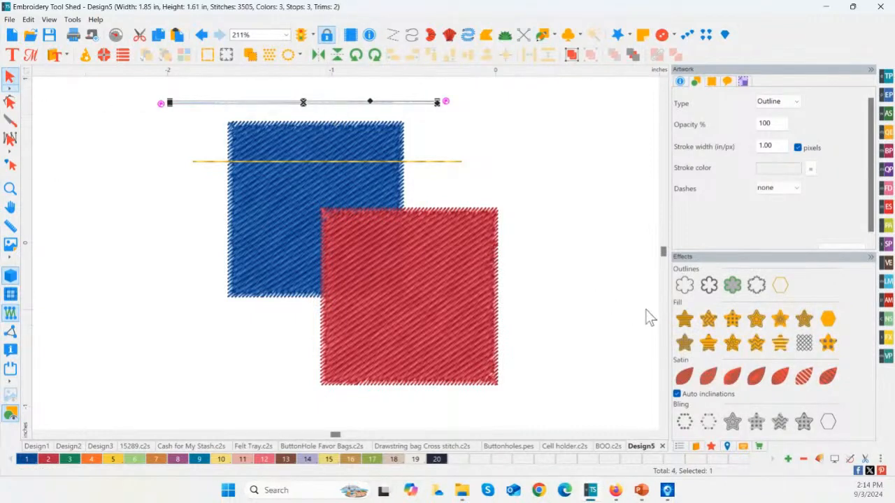
click(709, 286)
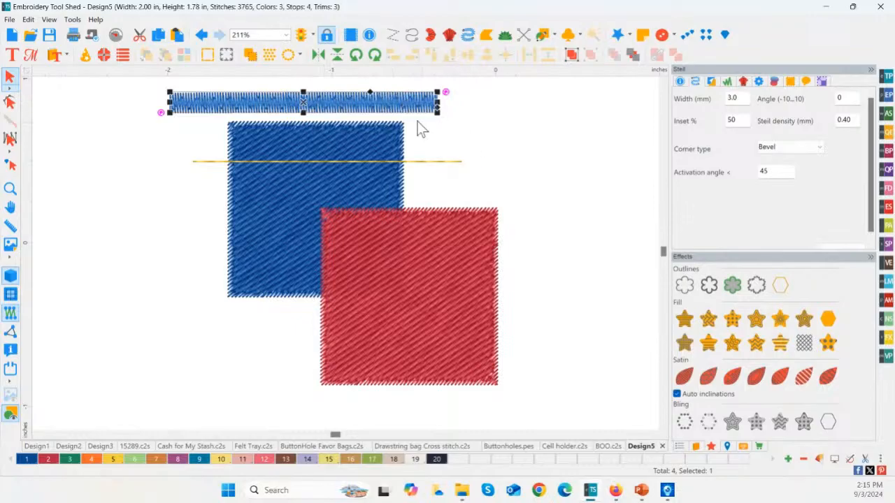
click(525, 117)
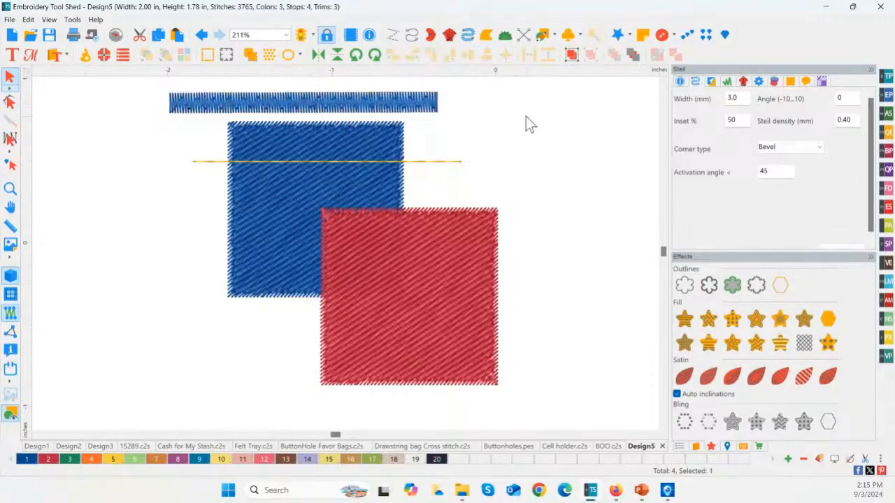
click(371, 108)
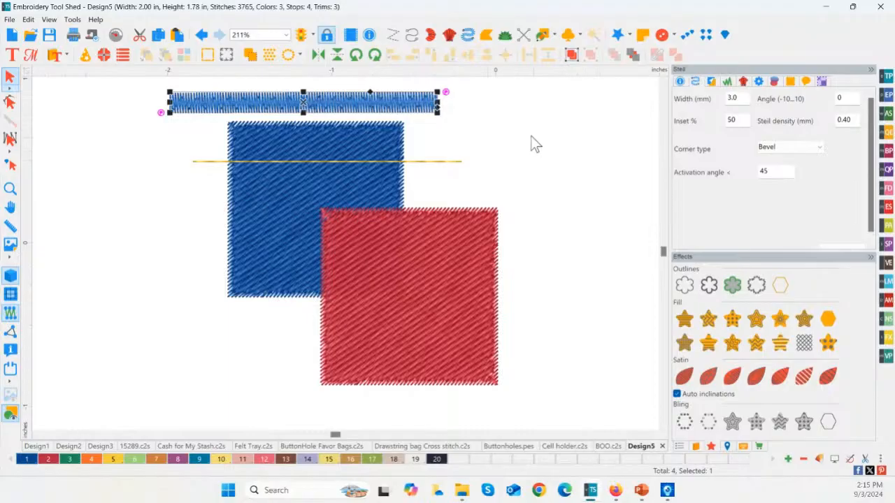
- Draw a Classic Satin column about 0.92 in long and 0.12 in wide, in line with the steil column and beyond its right end
click(449, 36)
click(448, 36)
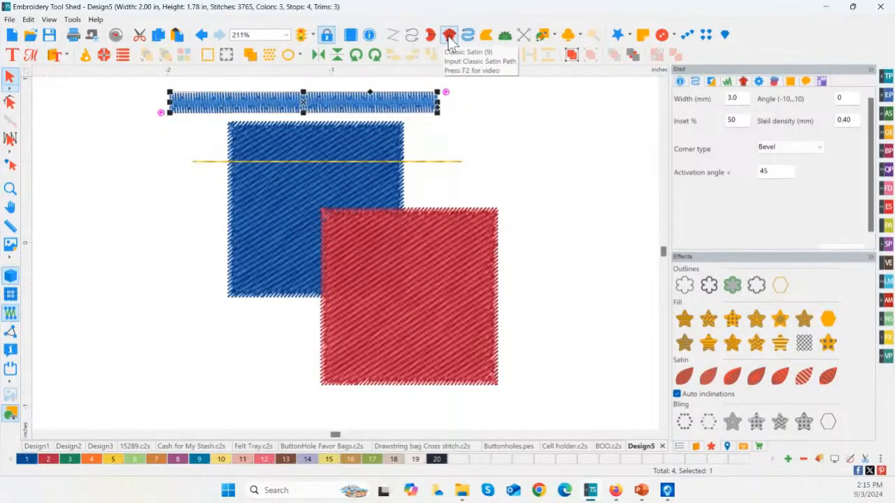
click(476, 112)
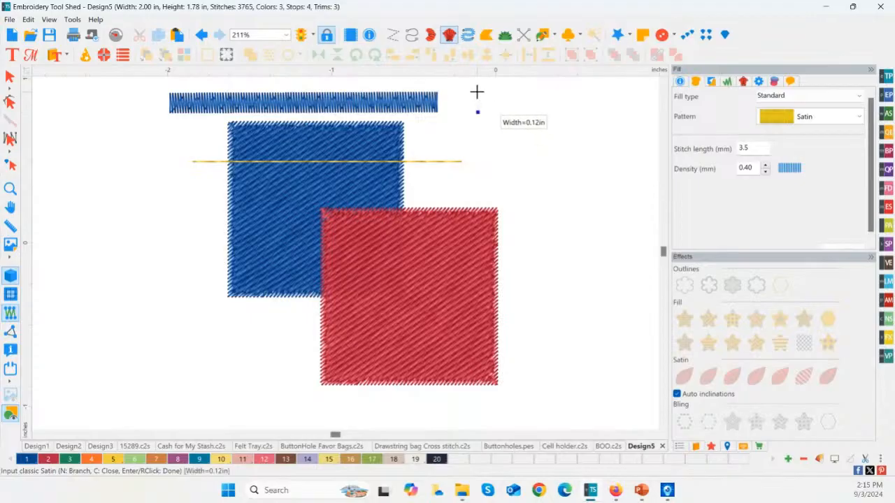
click(479, 92)
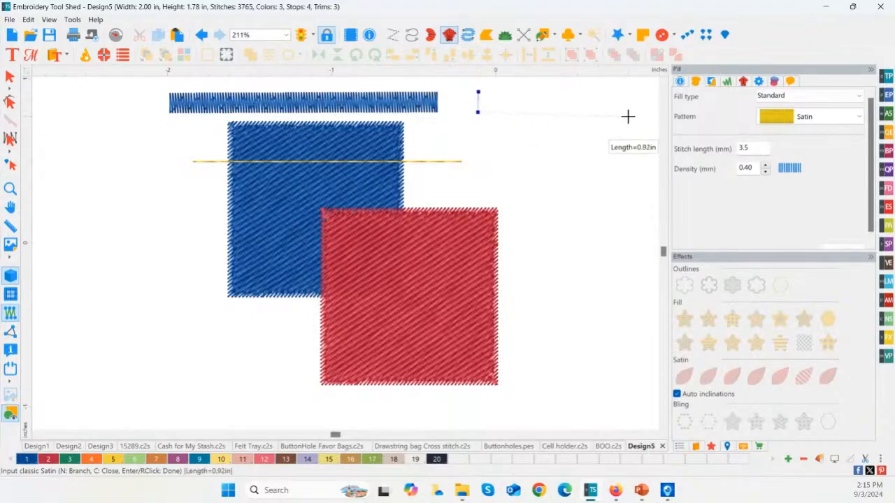
click(629, 114)
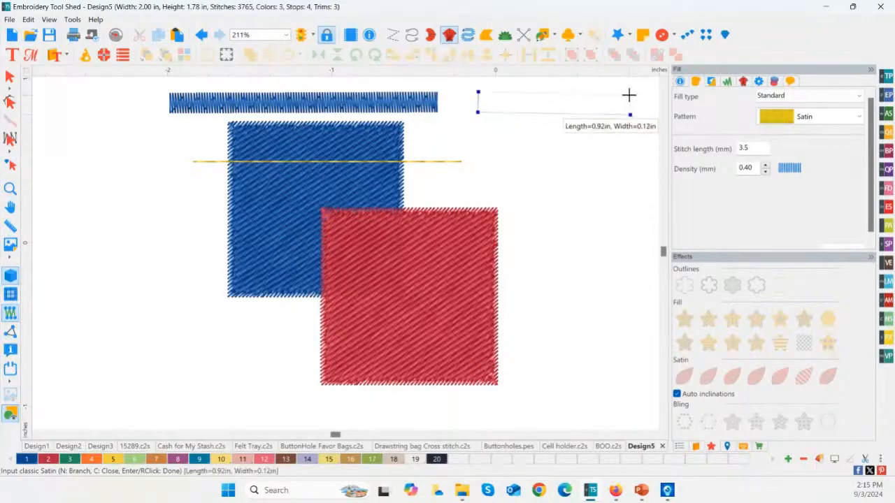
click(630, 95)
right_click(630, 96)
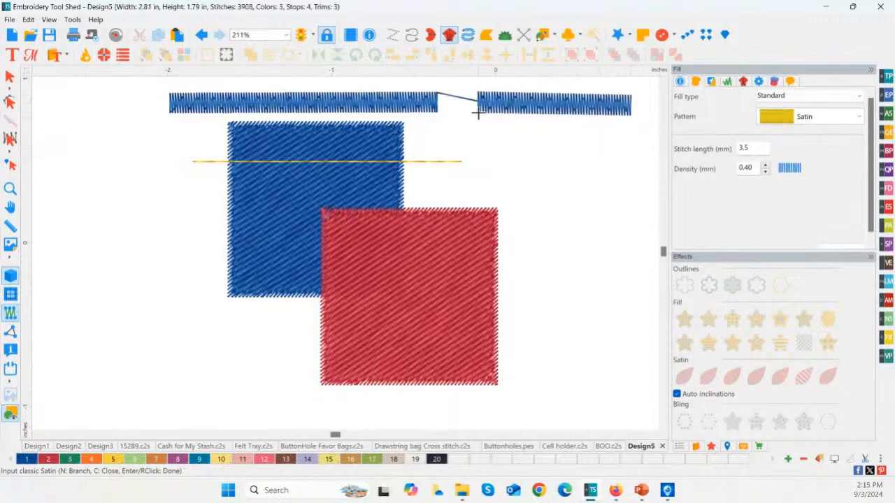
- Change the thread color of the new satin column to Saffron orange
click(10, 77)
click(536, 108)
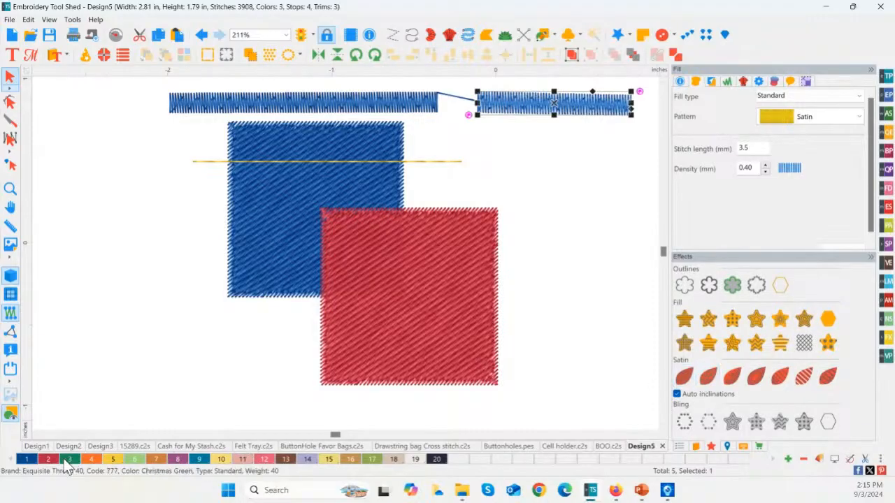
click(91, 460)
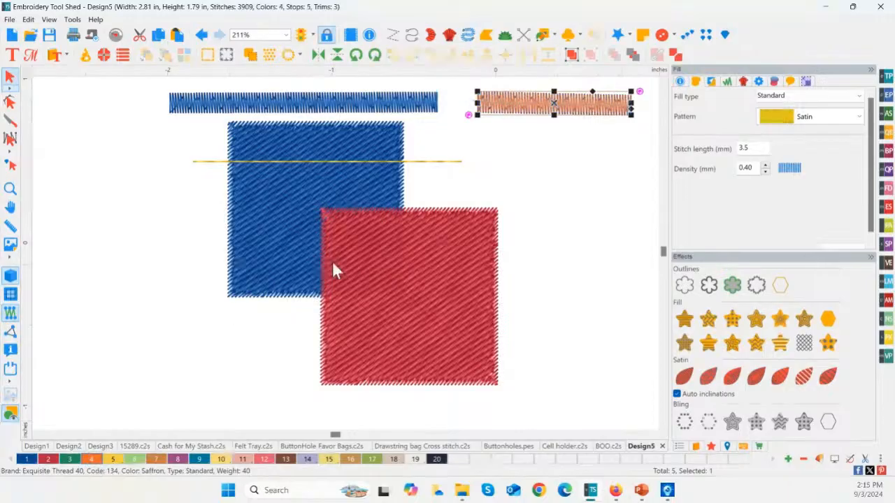
- Show the stitching sequence and compare the steil and satin objects and their properties
click(681, 447)
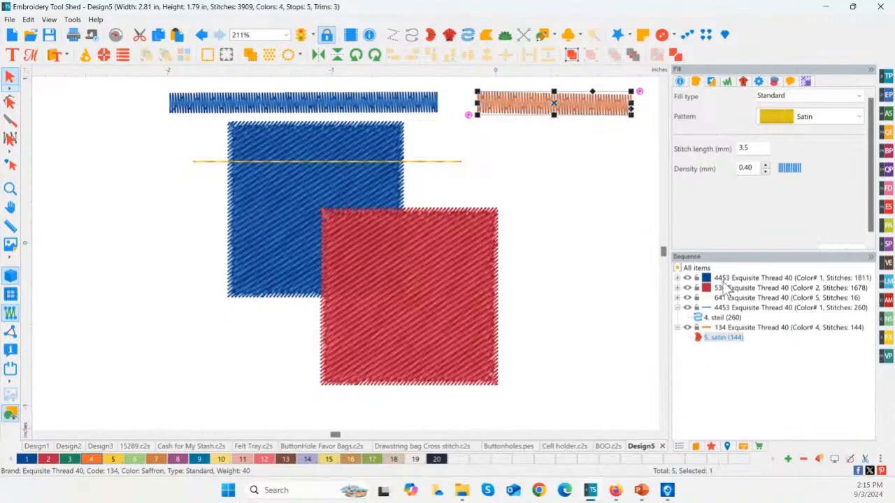
click(717, 340)
click(720, 319)
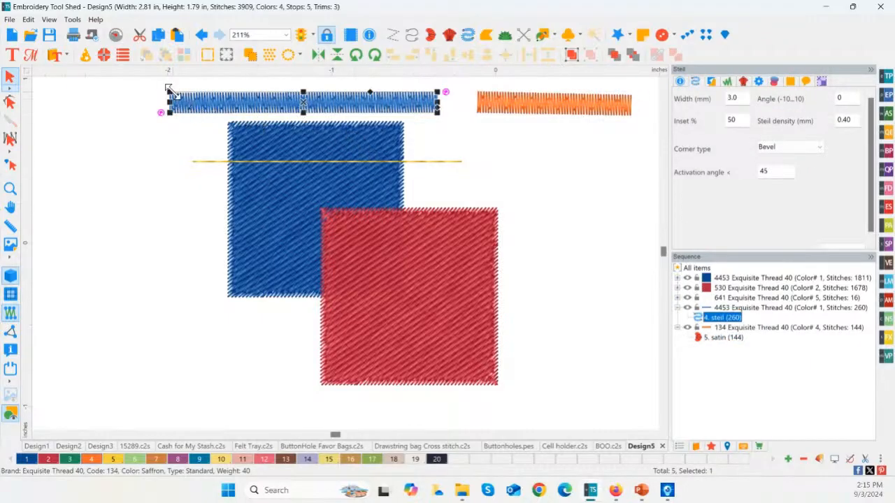
click(564, 105)
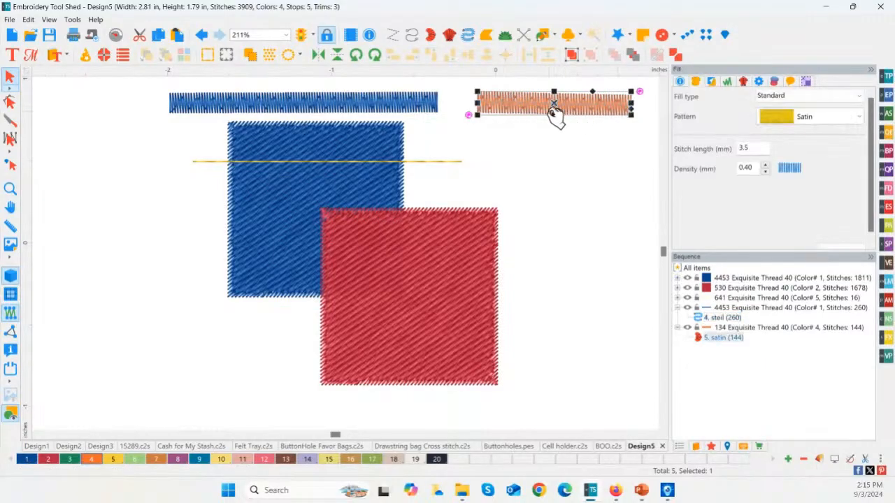
- Add a point midway along the satin column's upper edge and move it upward to arch that edge
click(11, 104)
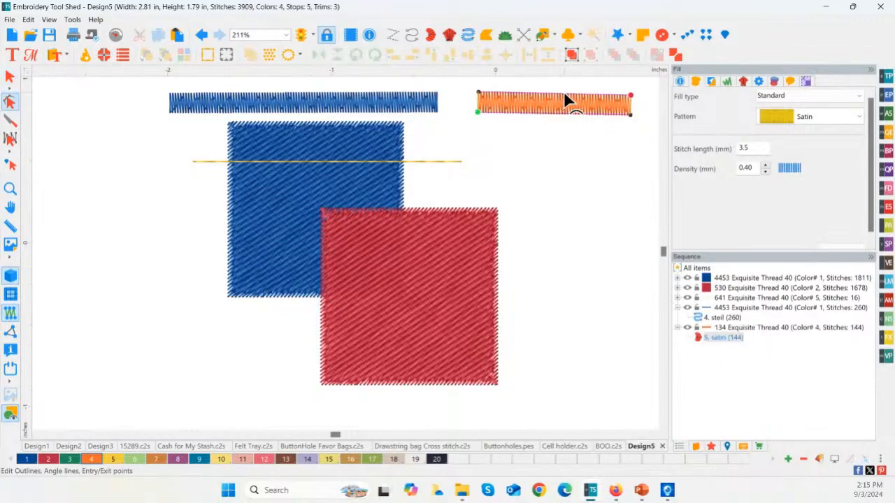
right_click(558, 94)
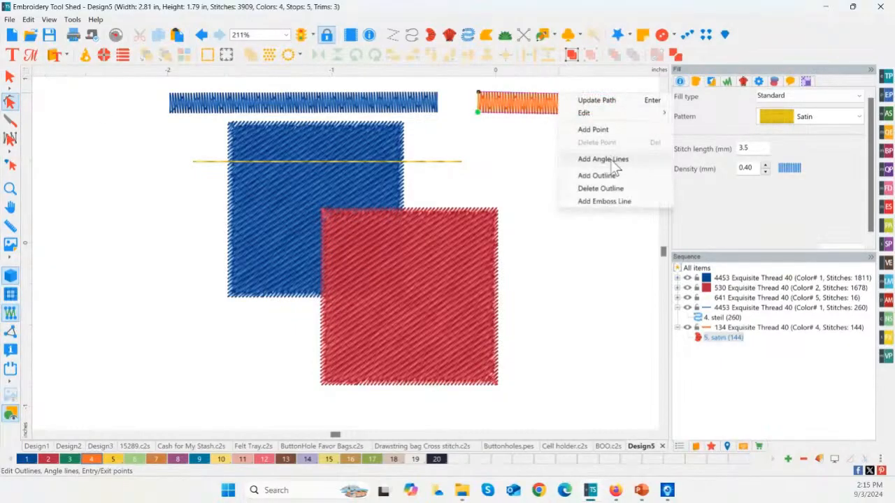
click(603, 131)
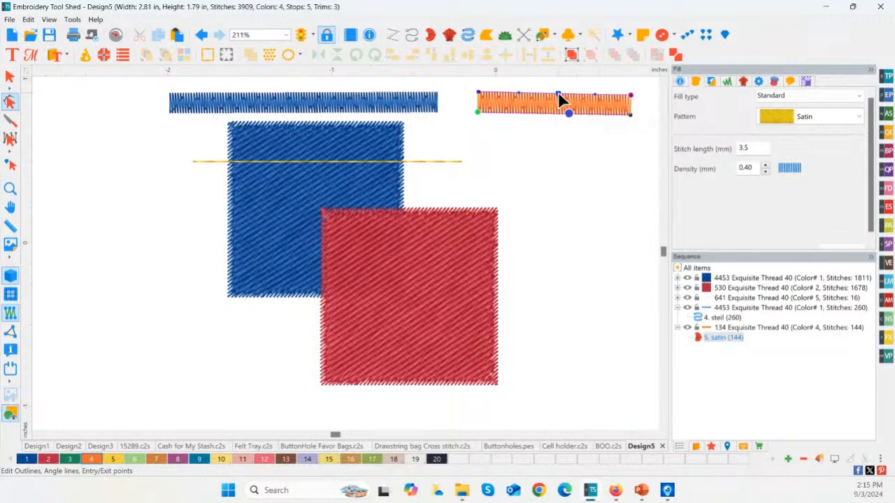
drag(559, 97, 557, 87)
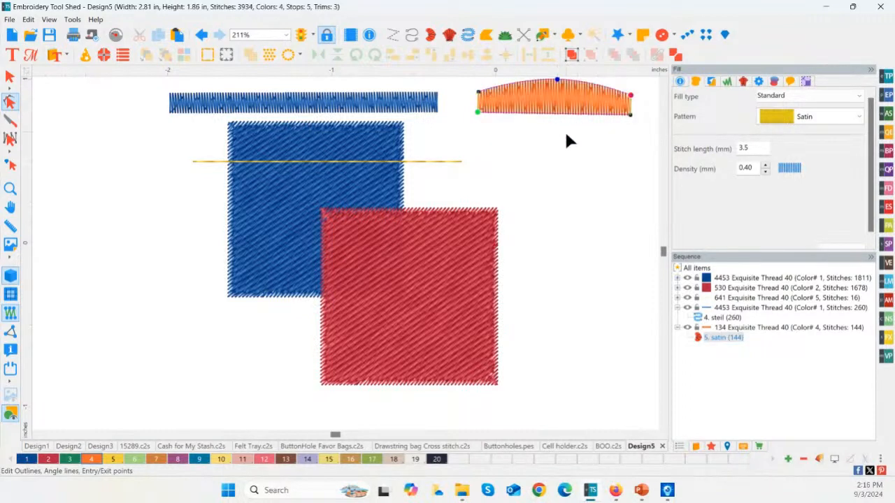
- Change the steil column's thread color to green 777 Exquisite Thread 40 (color 3)
scroll(665, 81, up, 2)
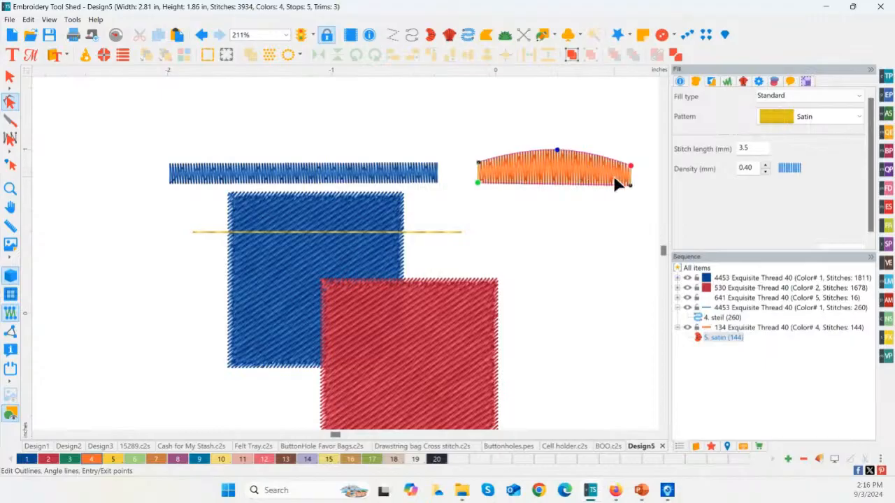
click(333, 177)
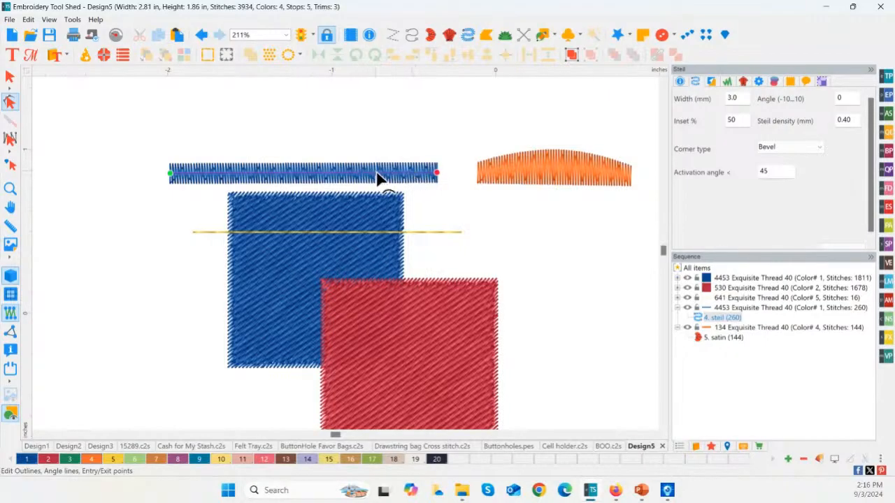
click(10, 76)
click(69, 459)
- Move the steil column across the blue and red squares and lengthen it slightly past the red square's right edge
drag(314, 178, 355, 334)
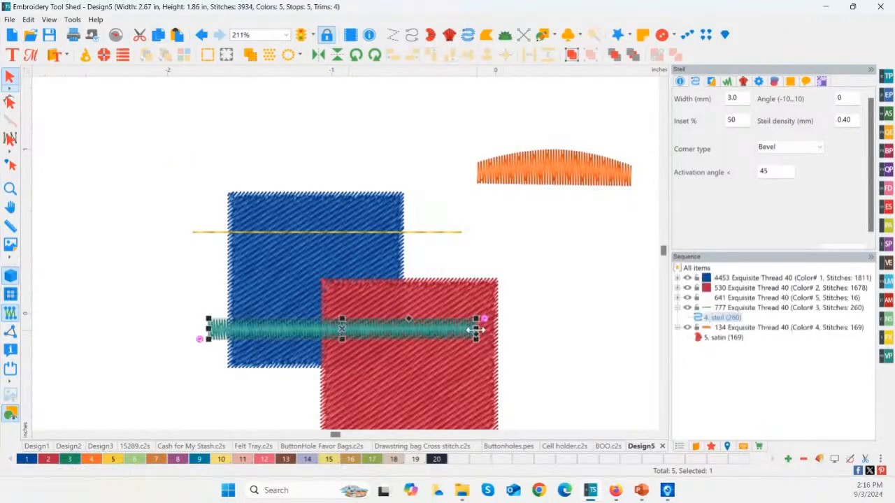
drag(475, 329, 523, 330)
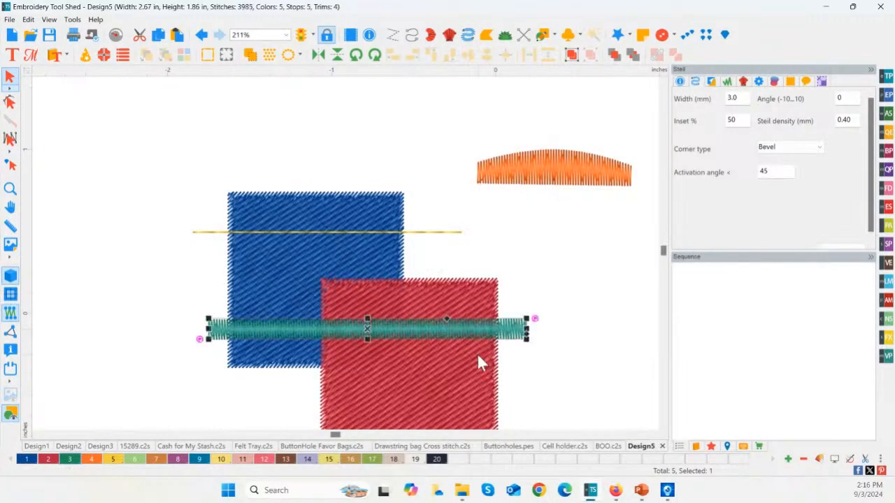
- Remove the overlaps beneath the steil column, move the column aside to inspect the cut, and undo that move
right_click(411, 332)
mouse_move(460, 223)
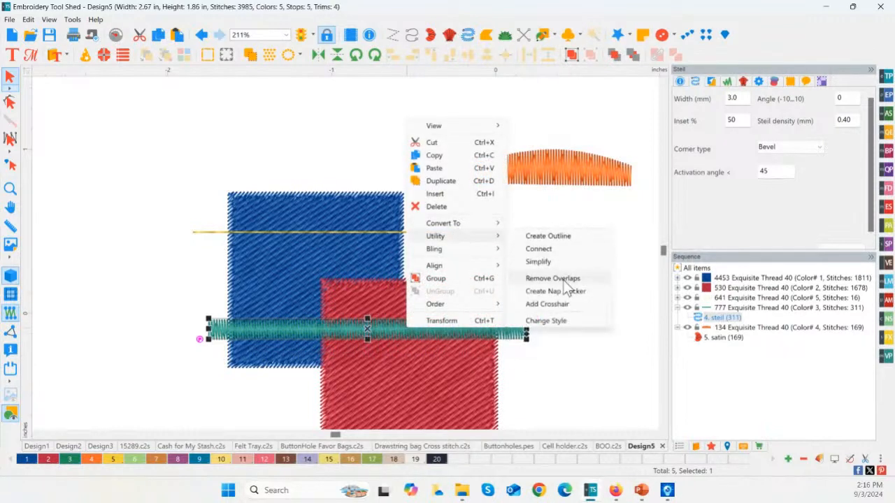
click(559, 279)
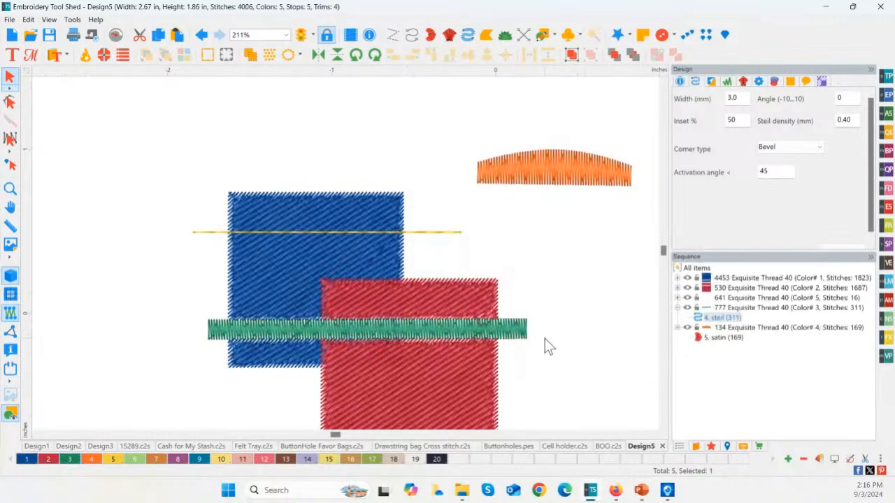
click(400, 339)
drag(400, 339, 243, 192)
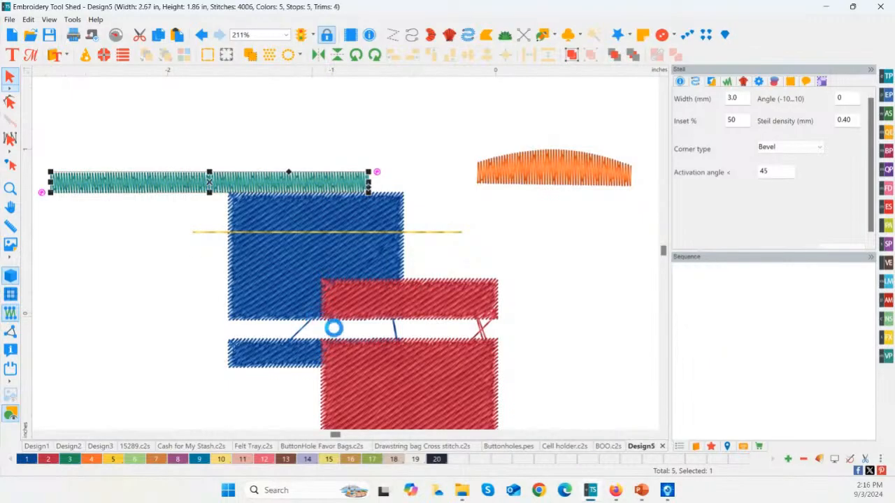
key(ctrl+z)
- Raise the point midway along the satin column's upper edge to make its arch steeper
click(567, 180)
click(559, 177)
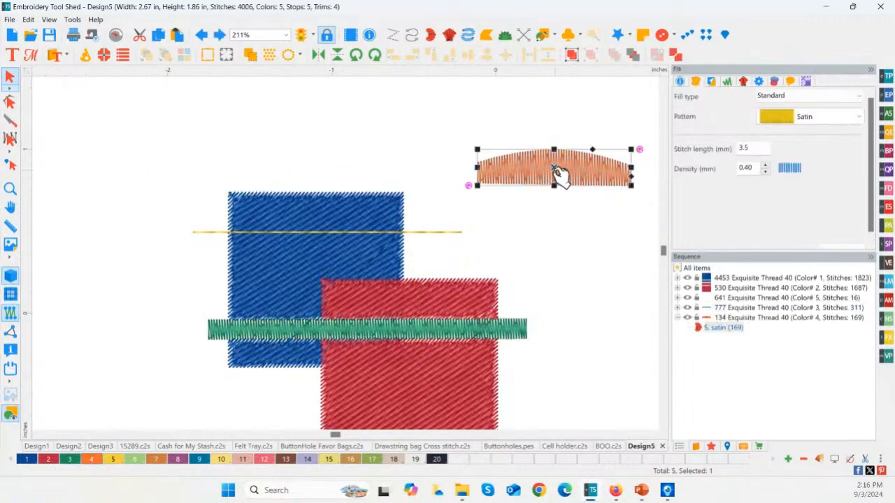
click(9, 101)
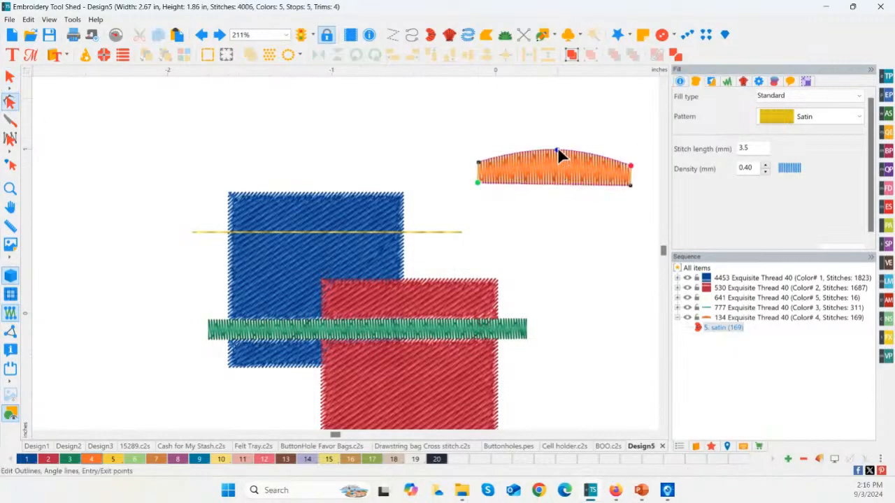
drag(557, 150, 559, 135)
click(478, 216)
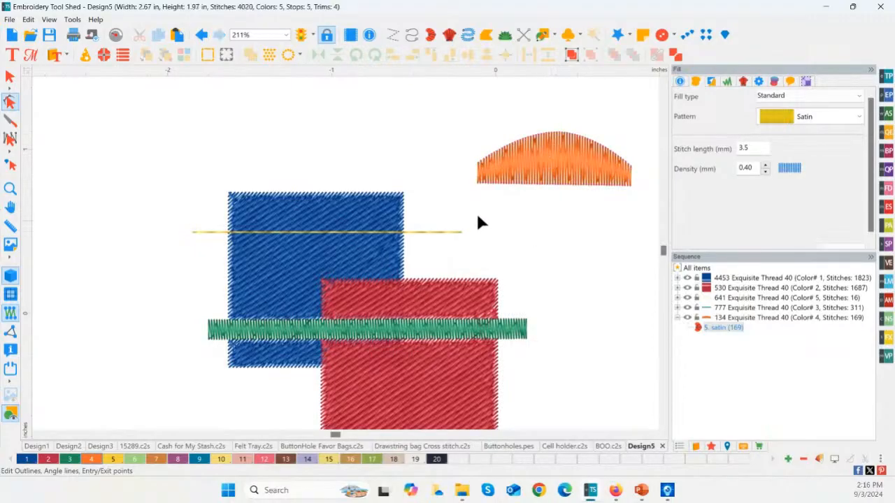
click(549, 164)
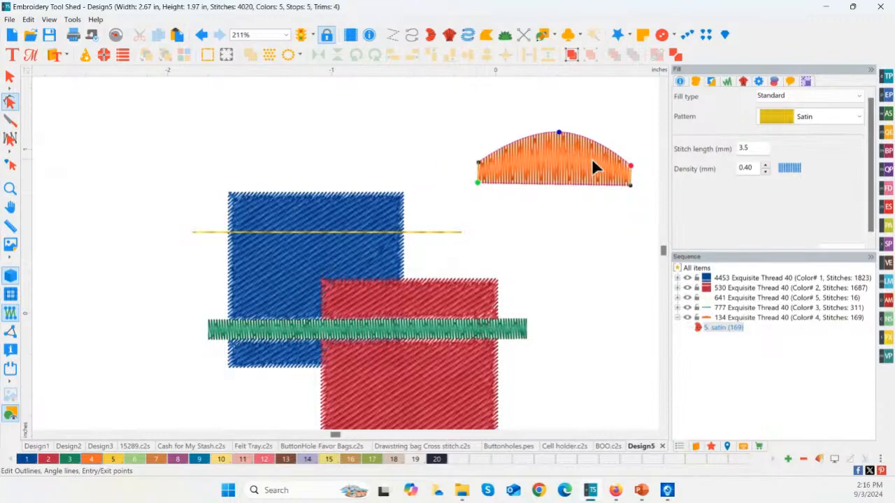
- Undo the arch adjustment on the satin column and the overlap removal beneath the steil column
click(200, 36)
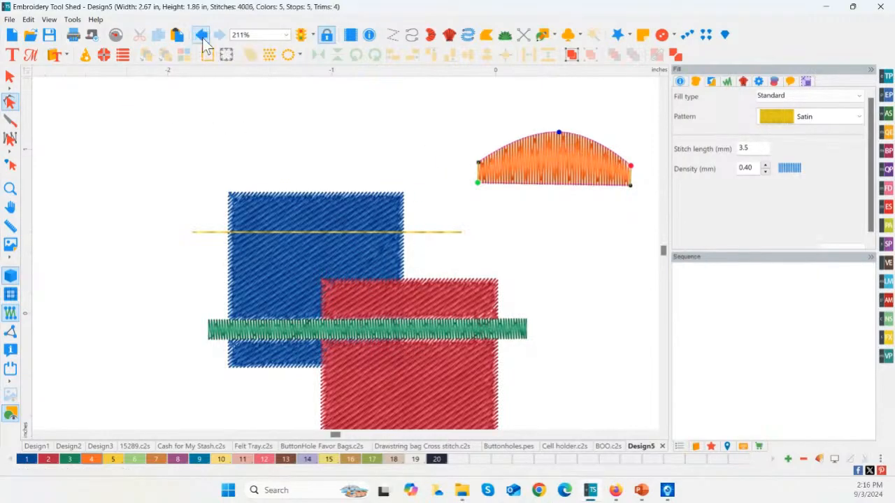
click(197, 37)
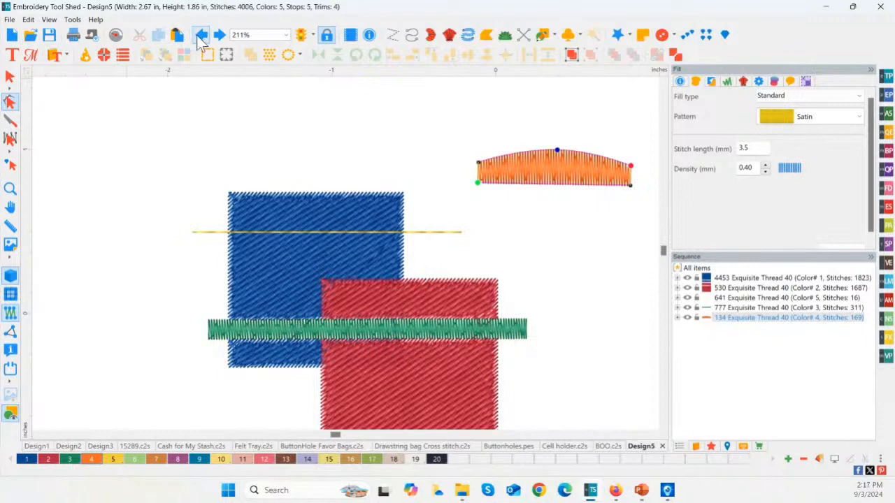
click(201, 36)
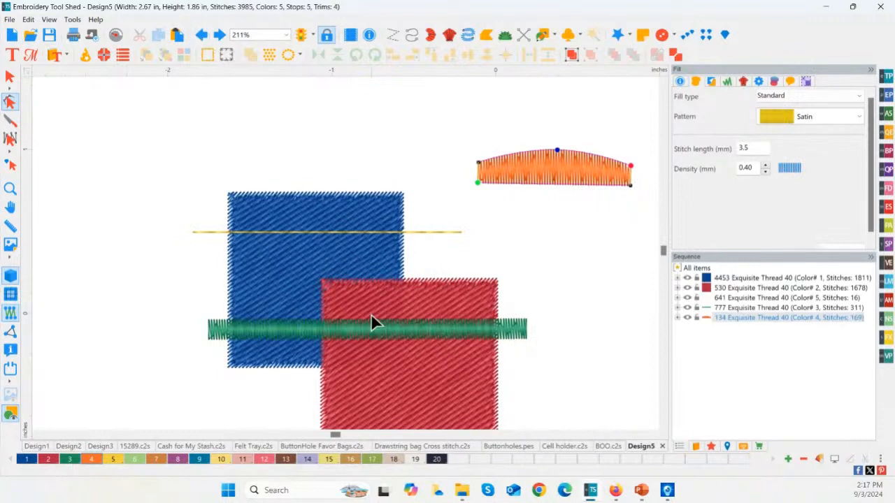
- Move the steil column off the squares to the empty area above the blue square
click(362, 294)
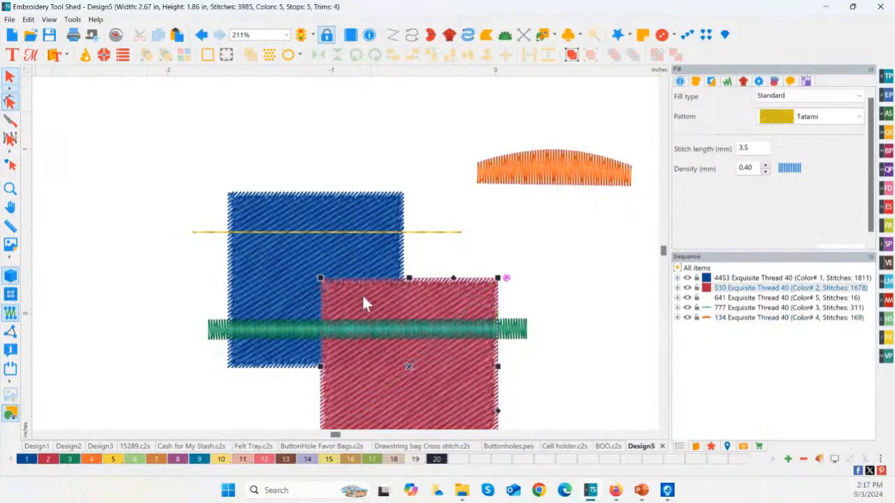
click(517, 336)
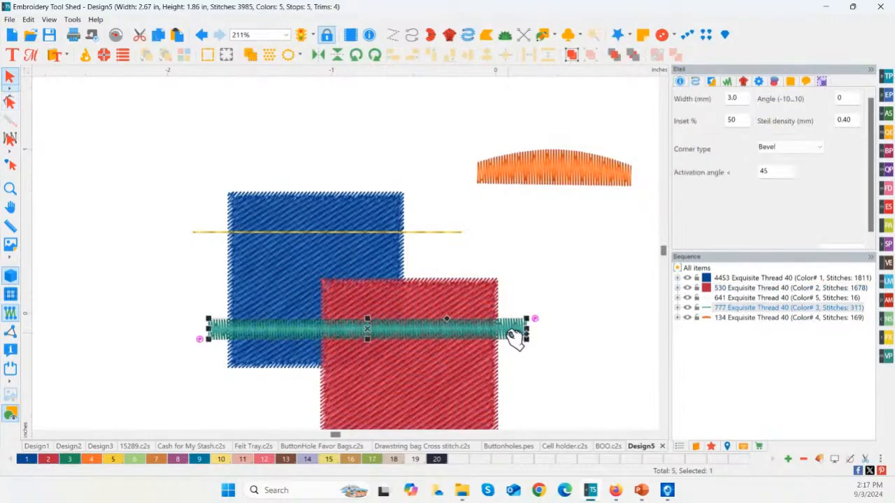
drag(515, 339, 411, 145)
- Move the orange satin column over the area where the blue and red squares overlap
click(520, 175)
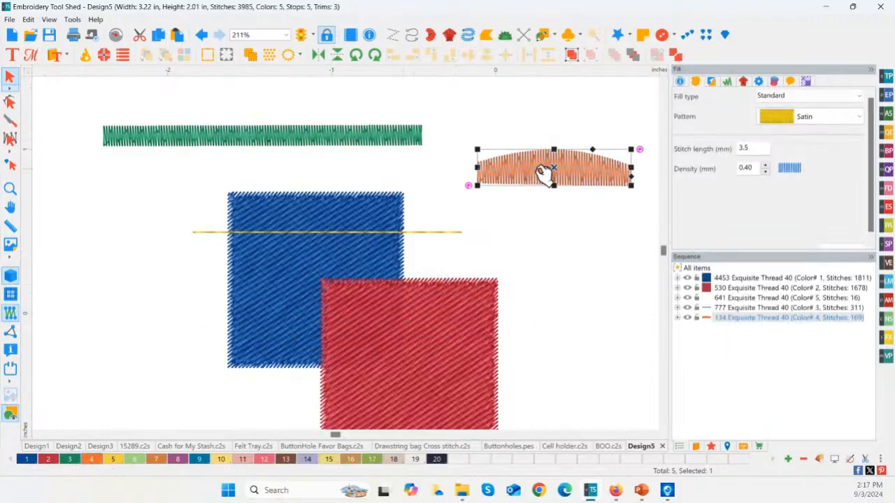
drag(543, 174, 325, 330)
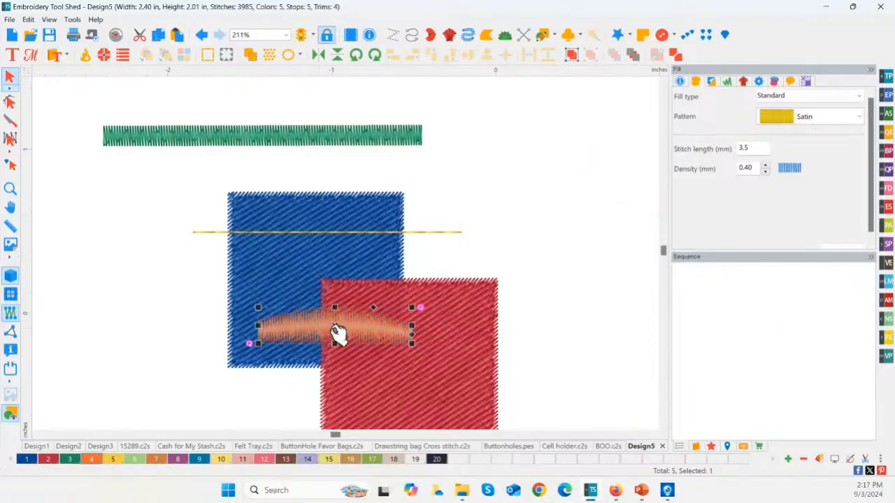
click(551, 293)
click(314, 257)
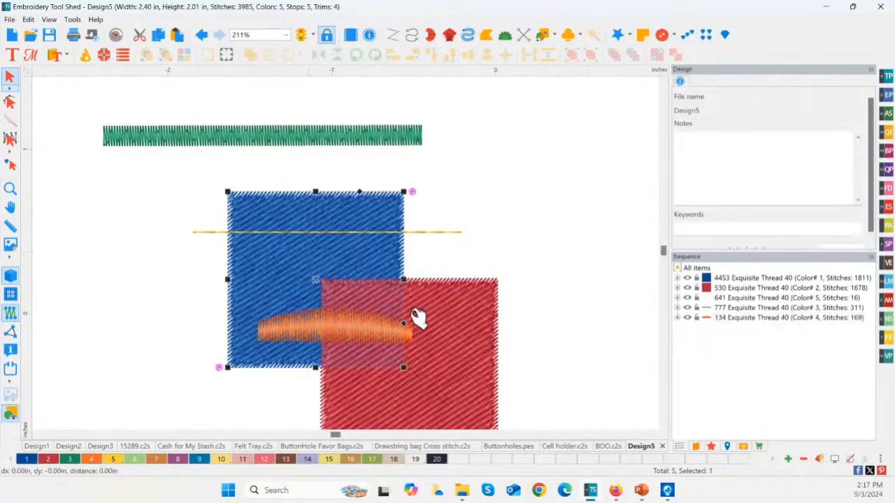
click(418, 319)
click(307, 330)
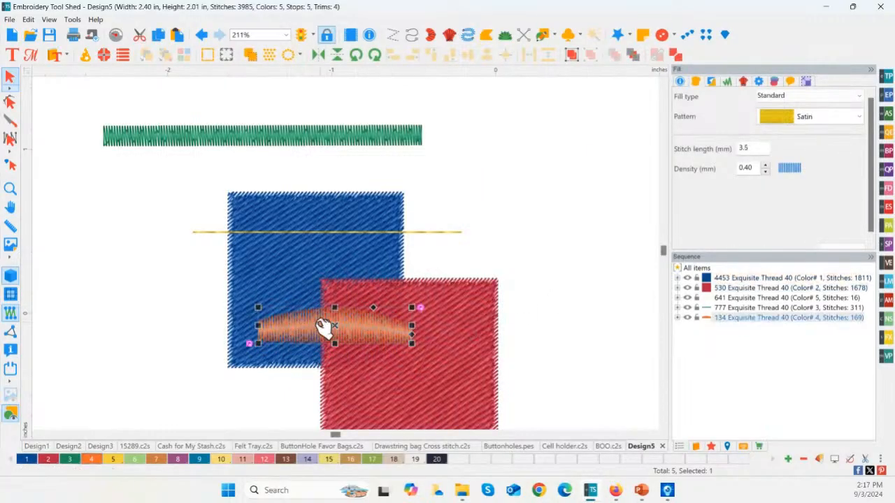
- Remove the overlaps beneath the satin column and move it left of the blue square to expose the cut
right_click(316, 325)
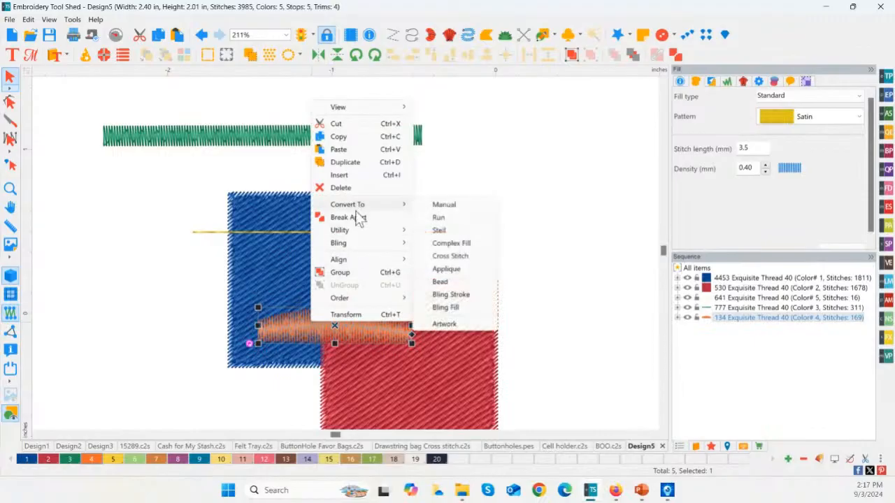
mouse_move(363, 230)
click(480, 273)
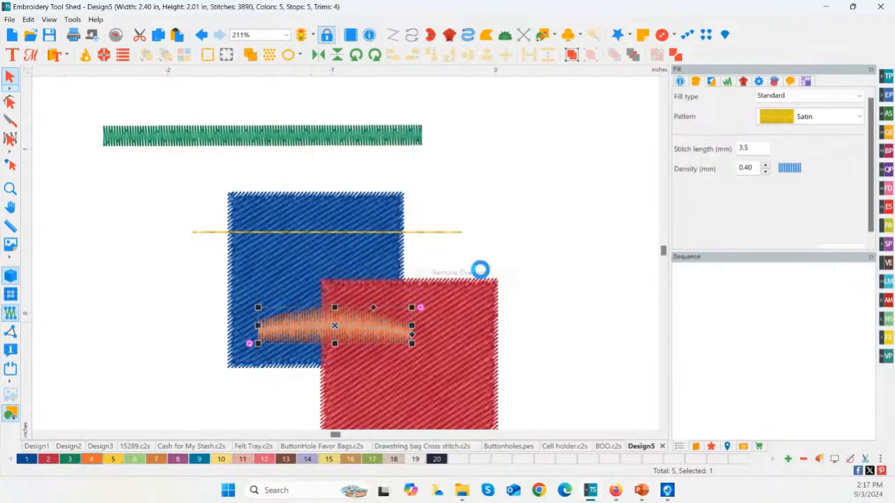
click(448, 312)
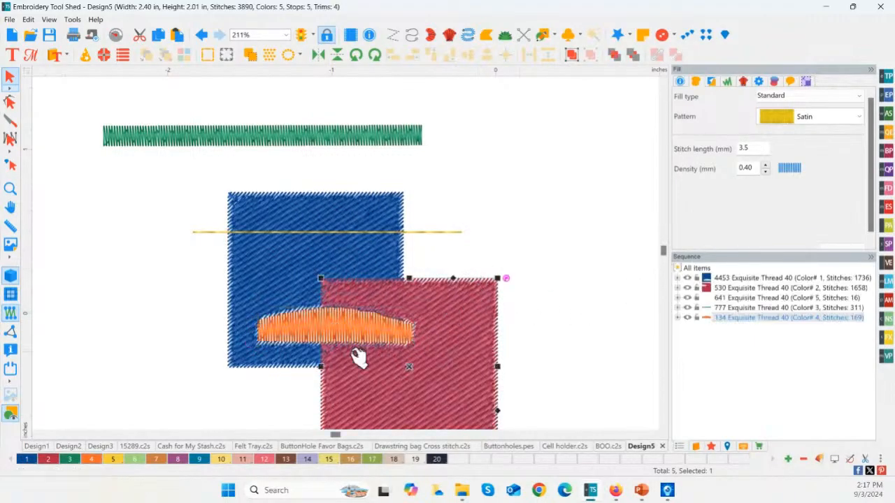
drag(298, 325, 49, 331)
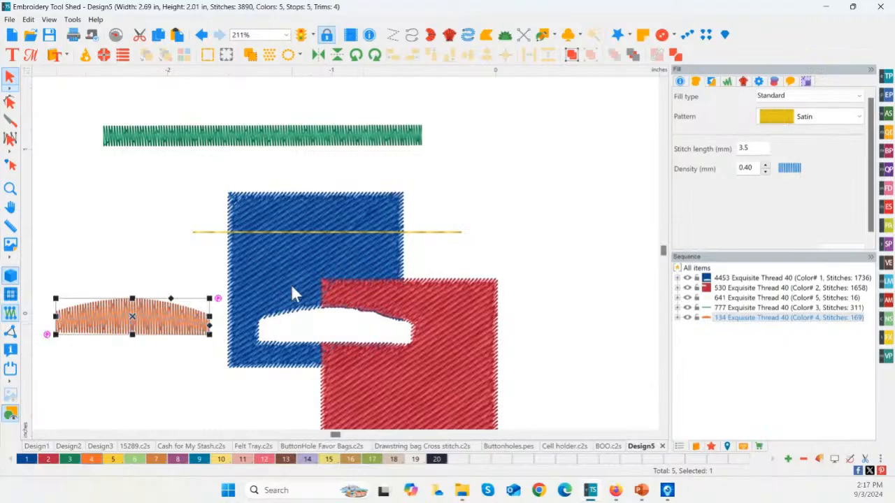
- Undo the satin column's overlap removal and place the column clear of the squares, beyond the steil column's right end
key(ctrl+z)
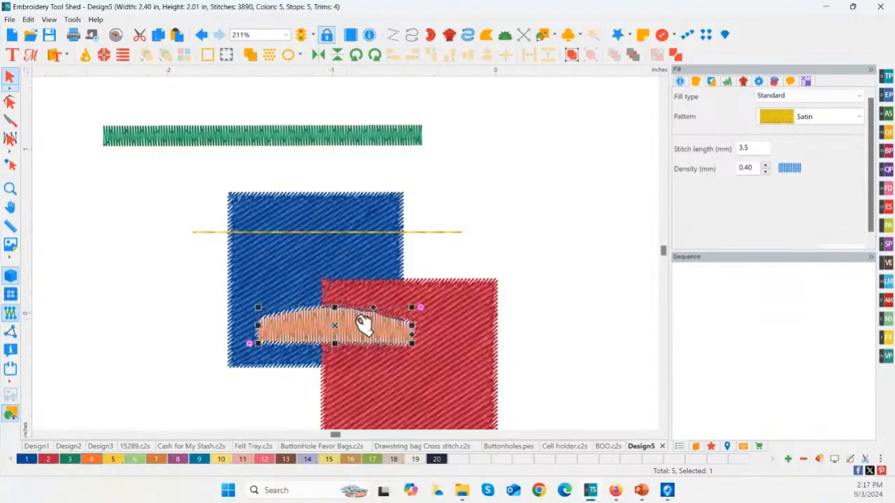
click(353, 329)
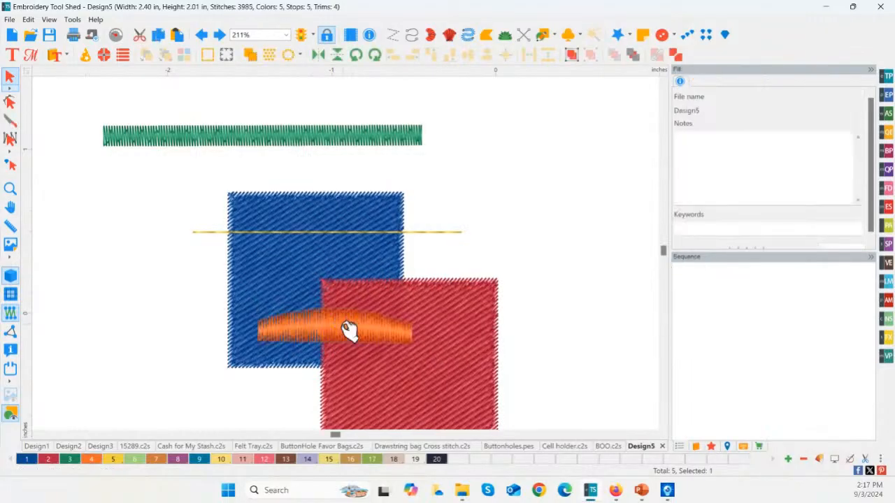
drag(353, 329, 535, 185)
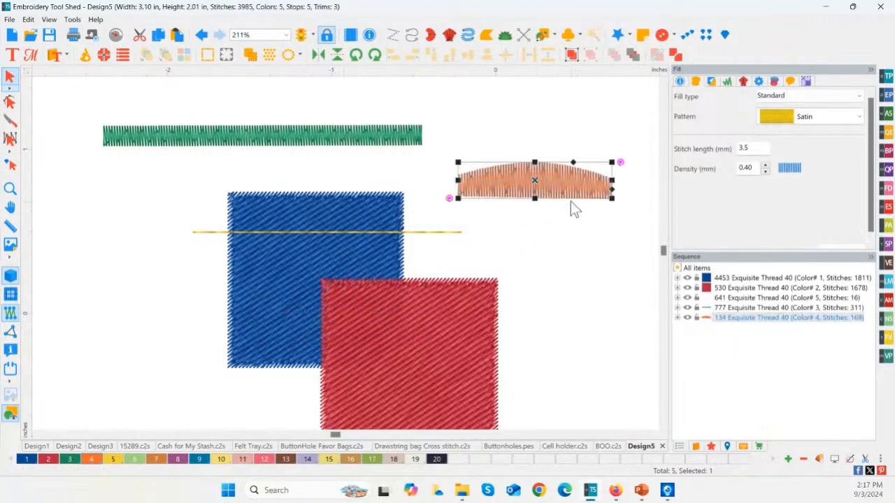
- Raise the midpoint of the satin column's upper edge to give it a much taller arch
click(10, 103)
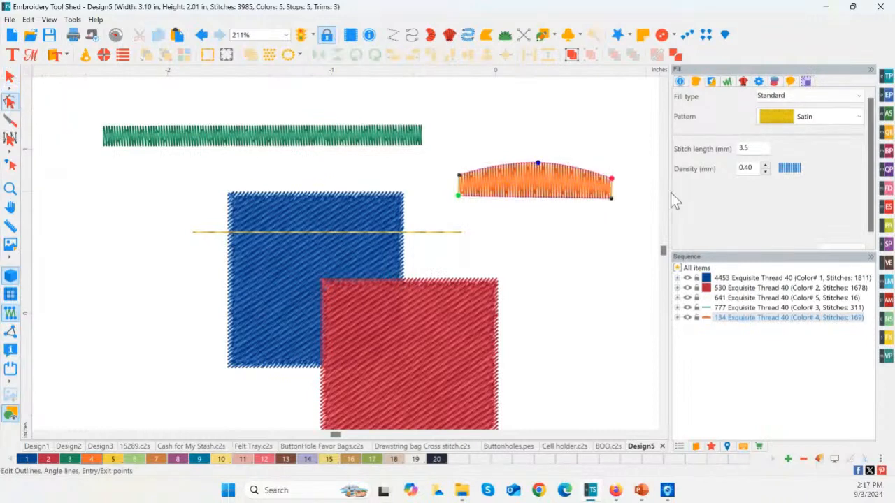
drag(538, 163, 541, 137)
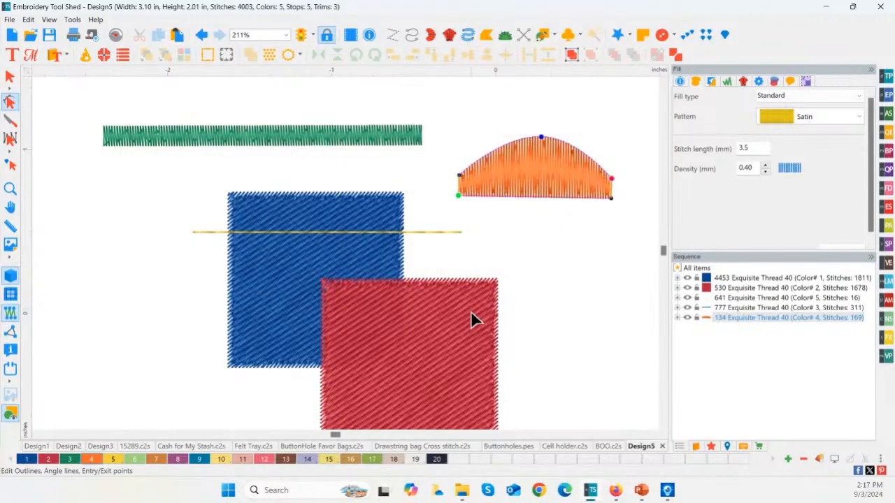
click(470, 318)
- Move the blue square up and right so its lower part overlaps the satin column's arch
click(10, 77)
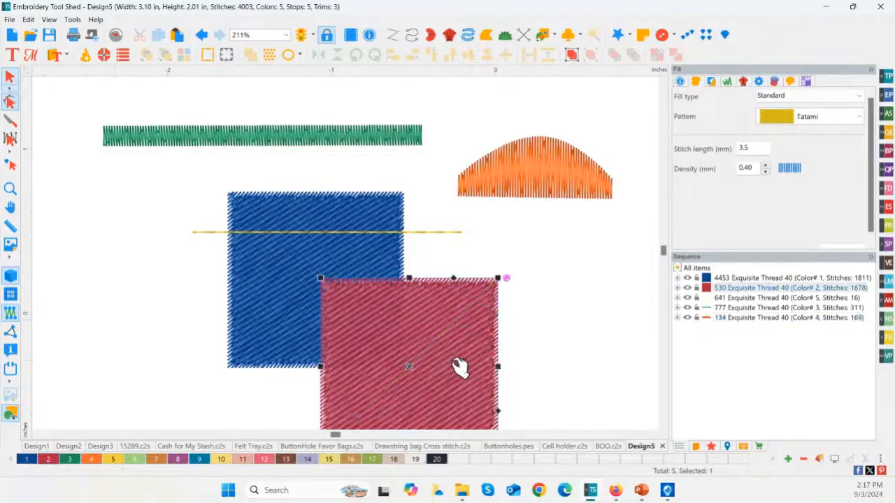
drag(308, 296, 498, 91)
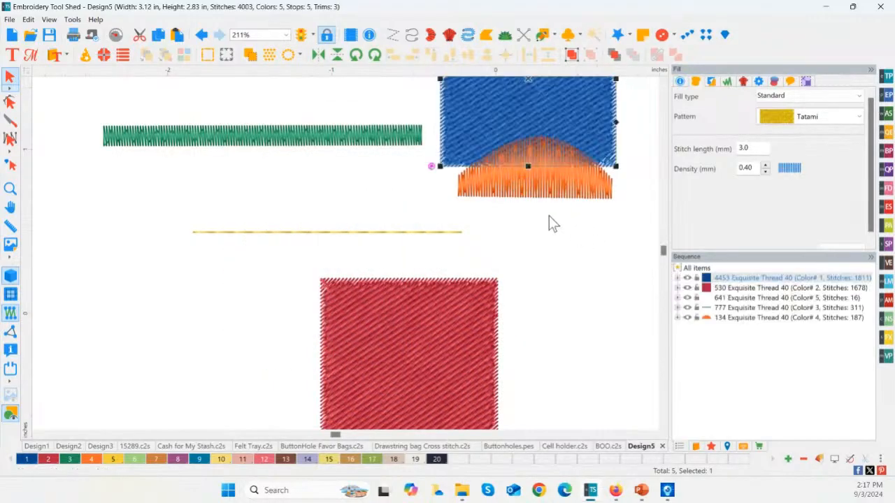
click(348, 222)
scroll(661, 80, up, 1)
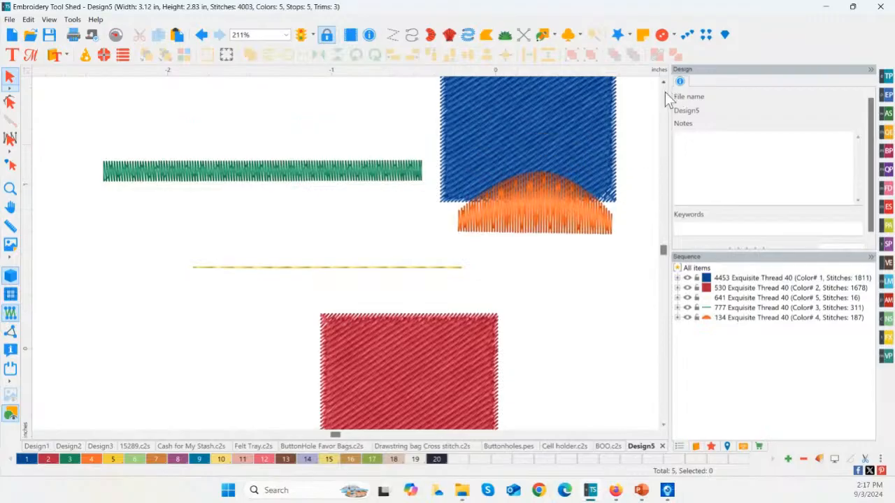
- Move the blue square to the front of the stacking order so it covers the arch, and select the satin column
click(516, 130)
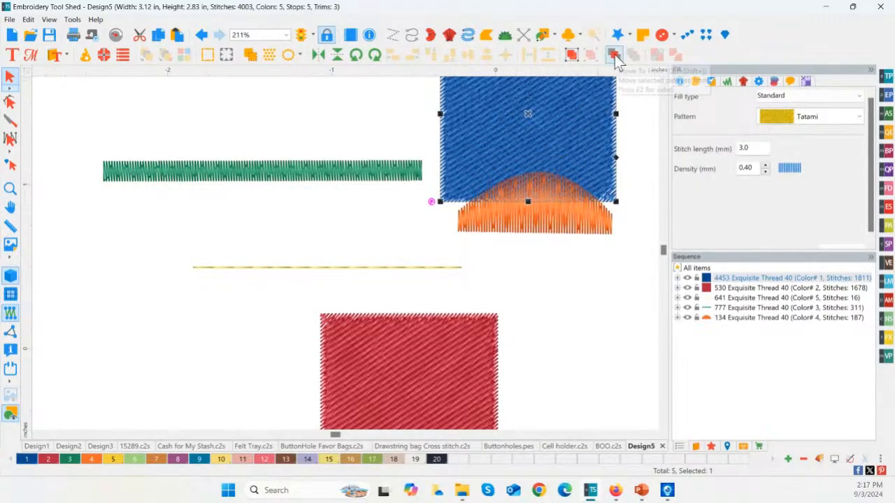
click(615, 56)
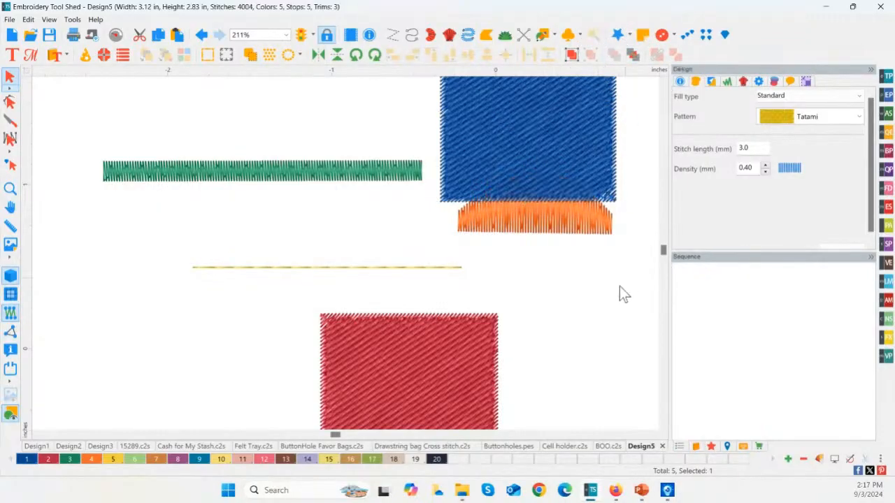
click(543, 200)
click(545, 223)
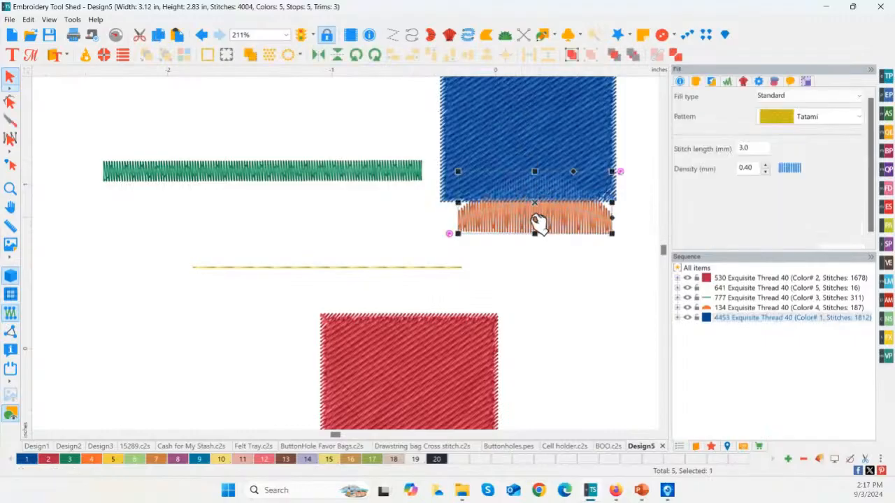
- Shift the satin column about 0.07 in left, remove the overlaps beneath the blue square, and select the column to check its trimmed shape
drag(535, 226, 524, 222)
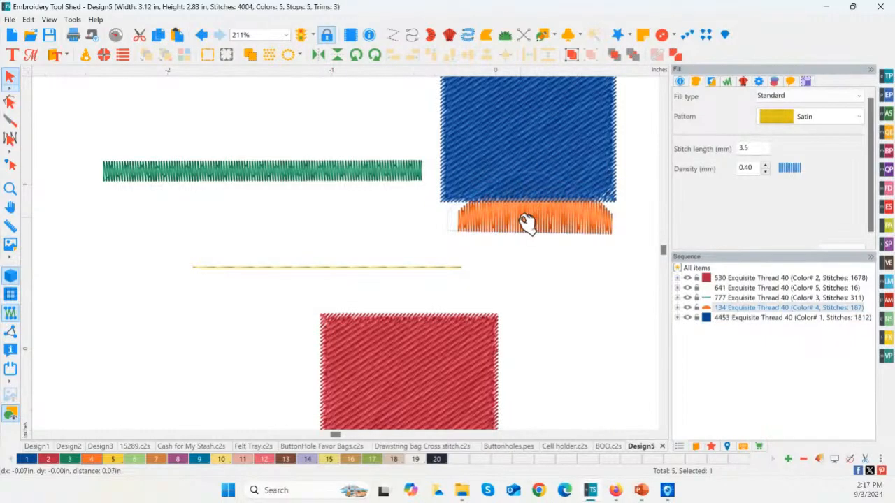
right_click(531, 150)
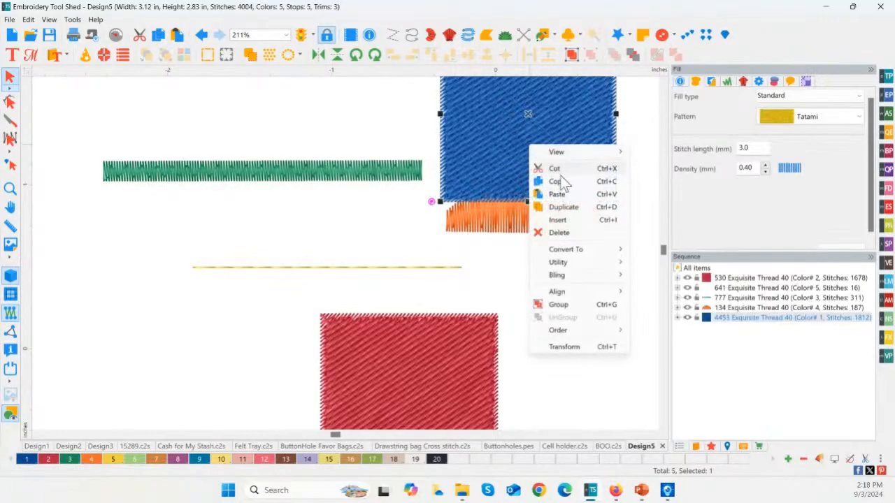
mouse_move(561, 262)
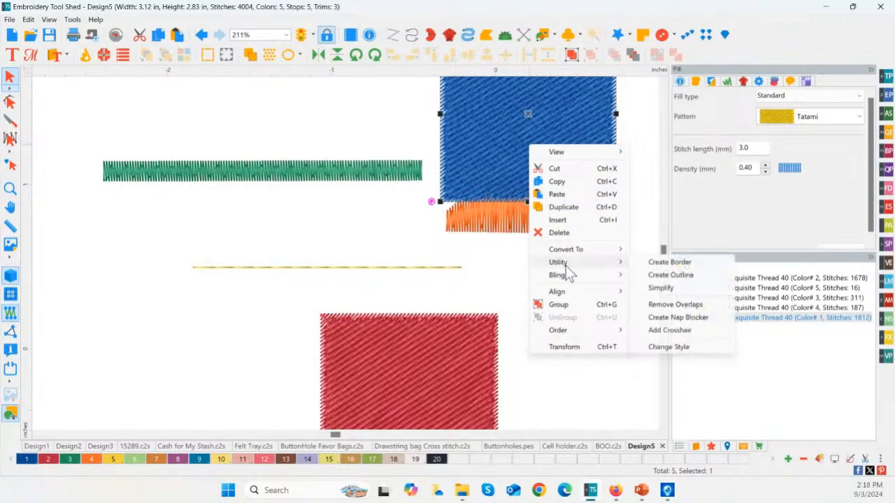
click(675, 305)
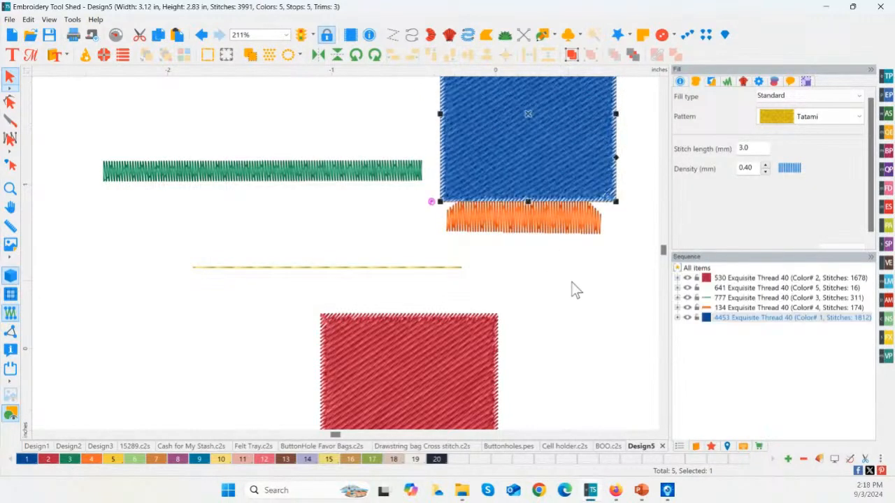
click(489, 213)
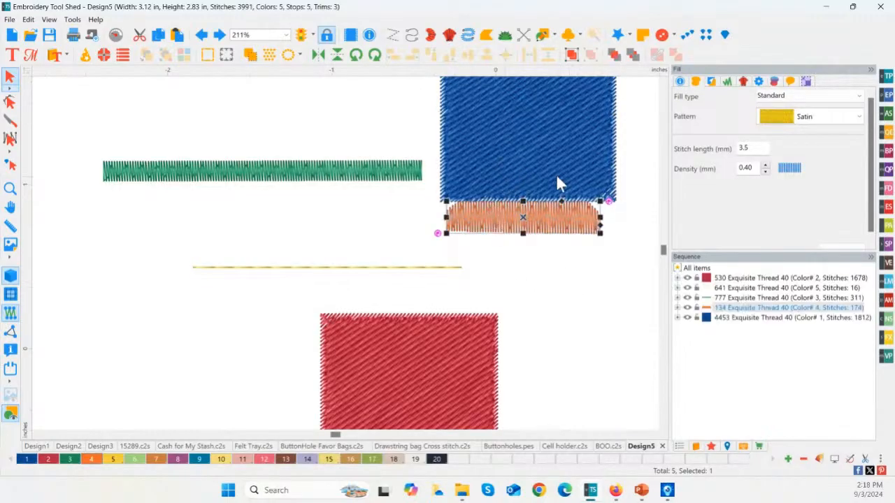
- Undo the last overlap removal and move the blue square down and left, clear of the satin arch and over the red square's corner
click(530, 147)
click(538, 269)
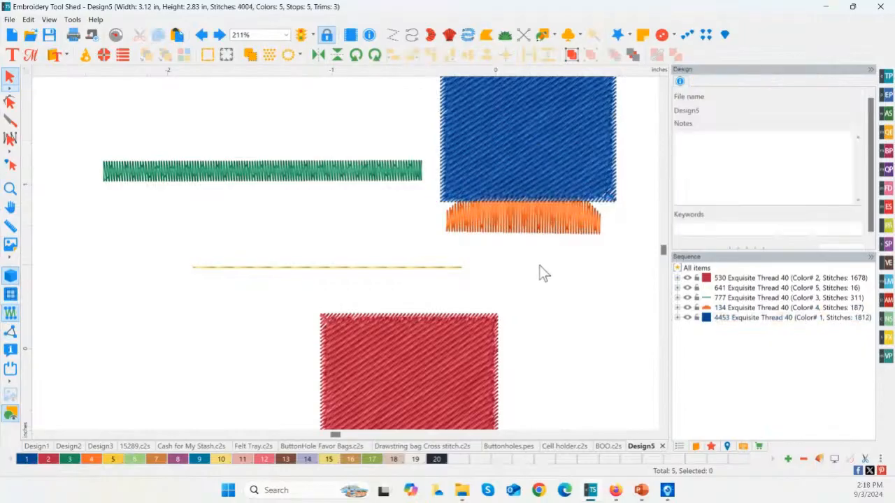
click(334, 175)
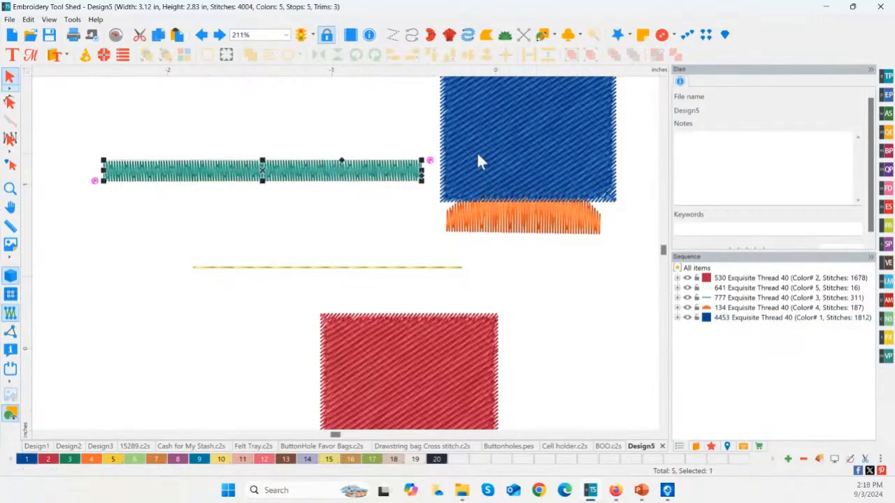
click(480, 159)
drag(497, 168, 241, 342)
- Move the yellow running line just above the blue square and position the green steil column across the square's upper half
click(379, 271)
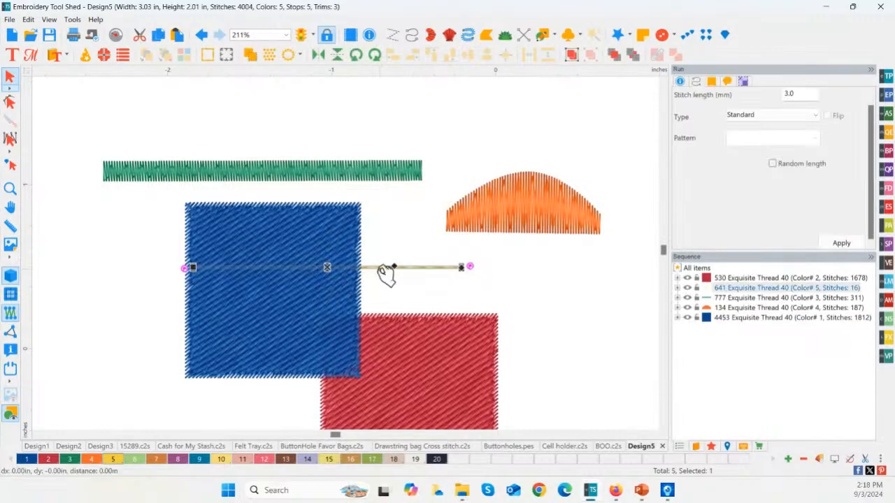
drag(385, 274, 307, 278)
click(318, 170)
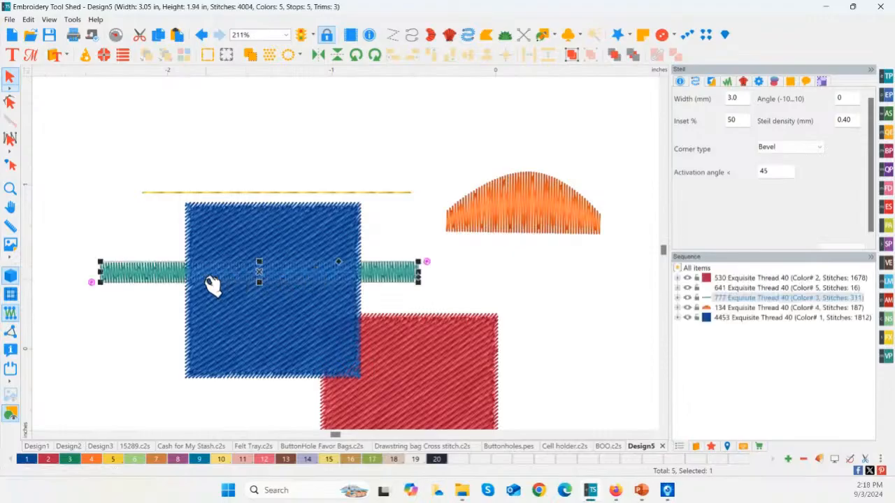
key(Escape)
- Send the blue square to the back of the stacking order and select the steil column crossing it
click(265, 246)
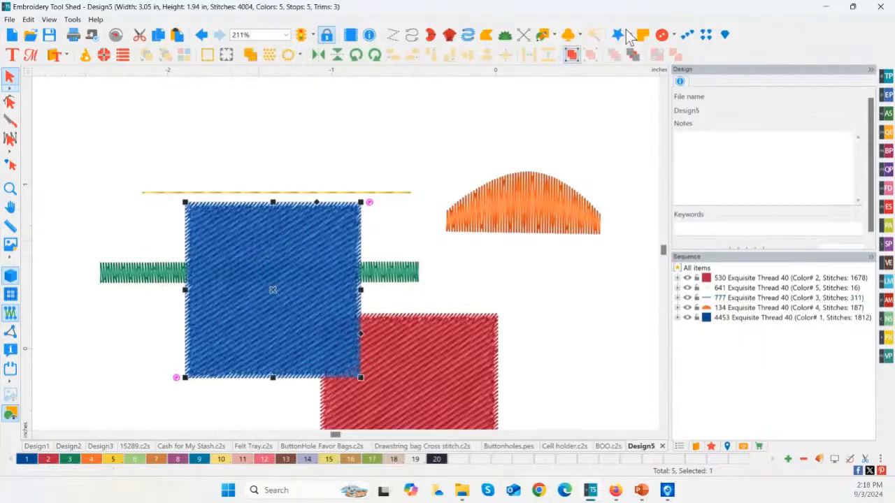
click(635, 57)
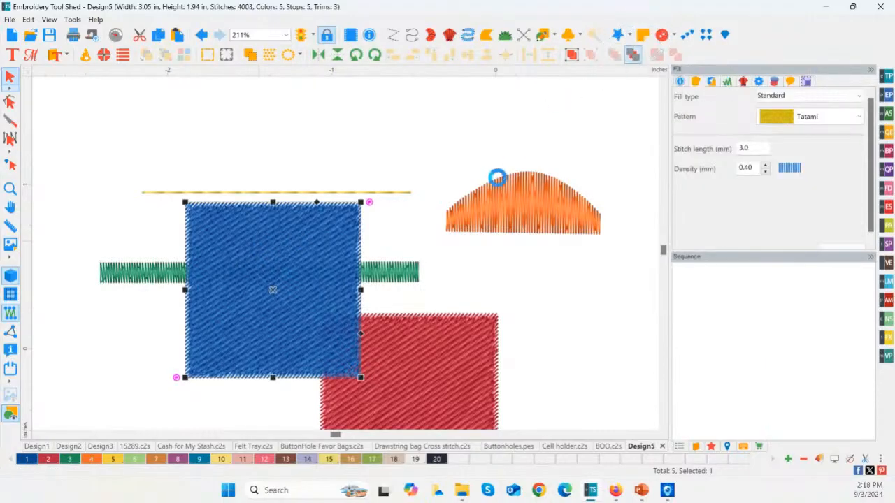
click(123, 305)
click(151, 269)
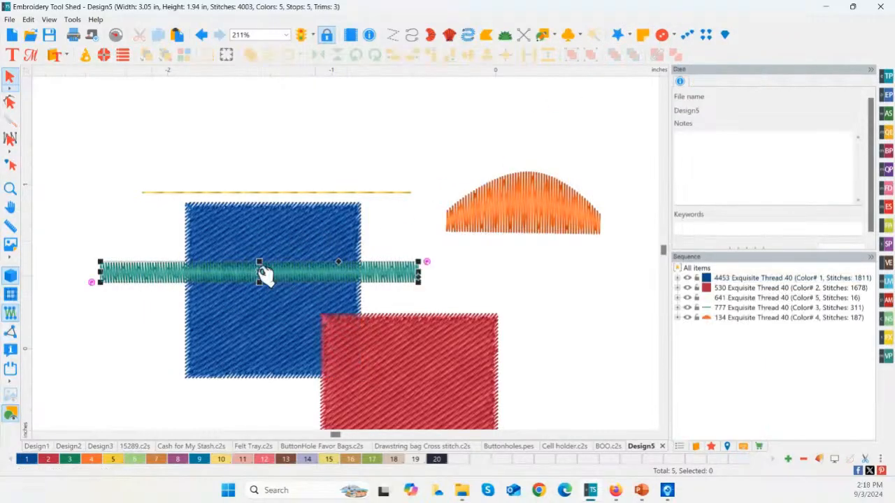
- Switch from 3D to flat view with stitch points shown and magnify where the steil column crosses the blue square's left edge
click(11, 277)
click(11, 332)
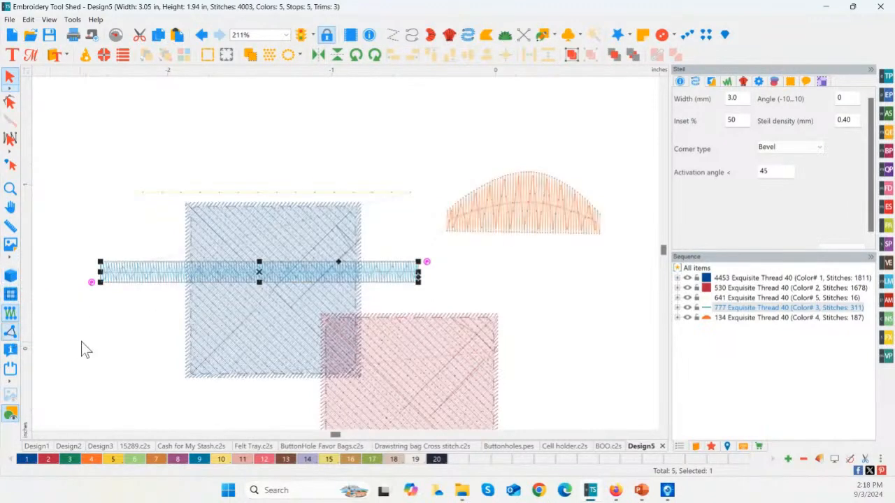
click(10, 189)
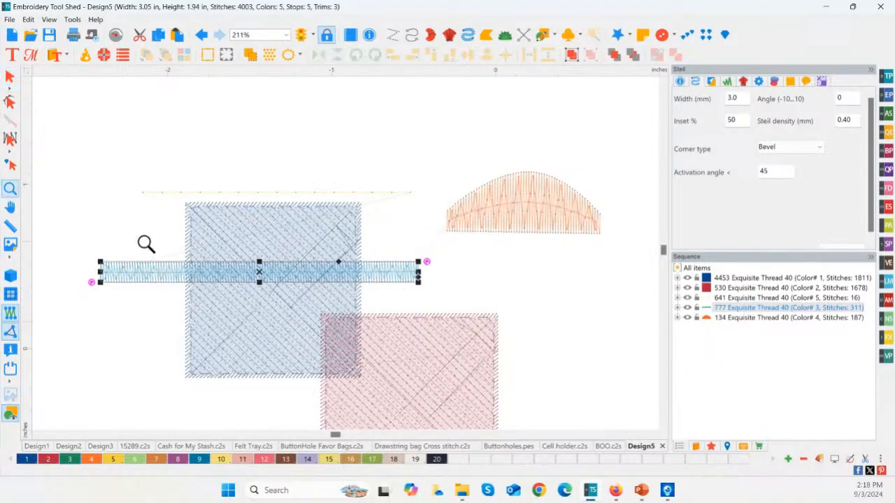
drag(144, 244, 230, 310)
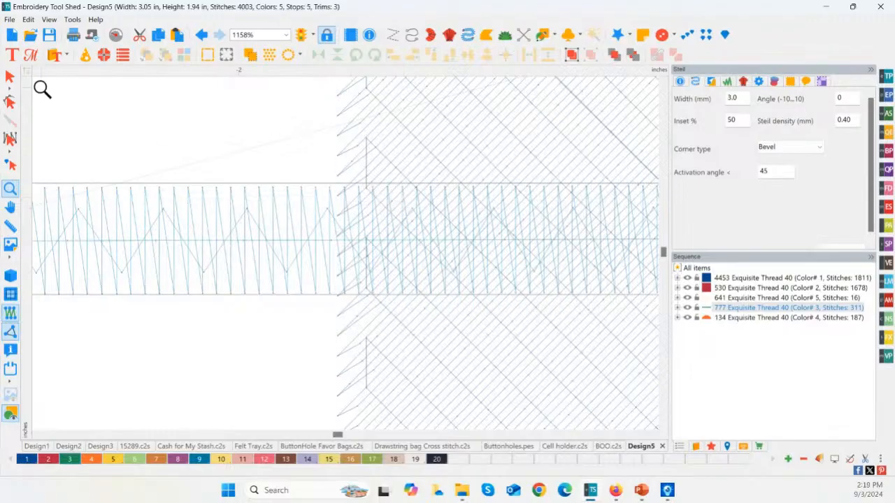
- Return to the whole-design view, restore the 3D display without stitch points, and clear the selection
click(11, 77)
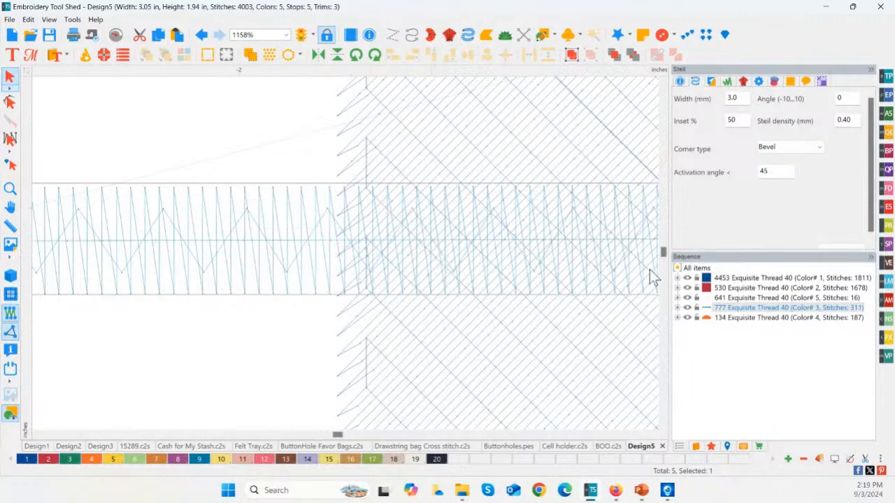
click(10, 191)
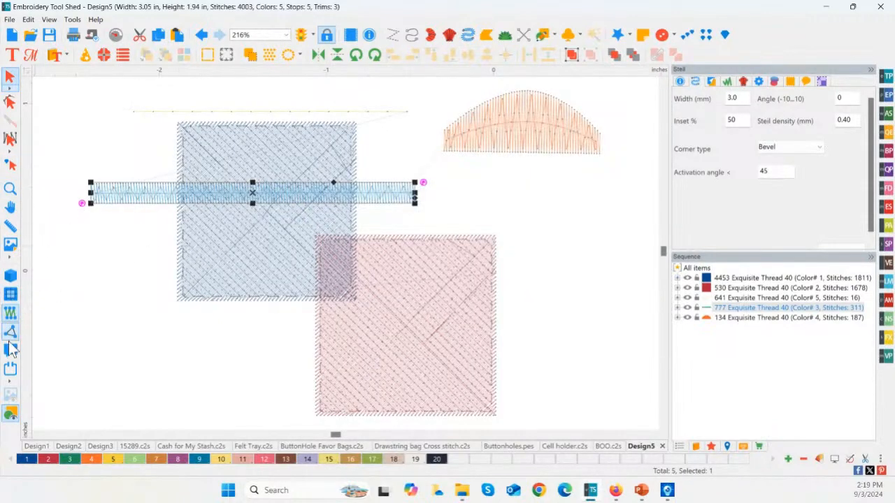
click(10, 277)
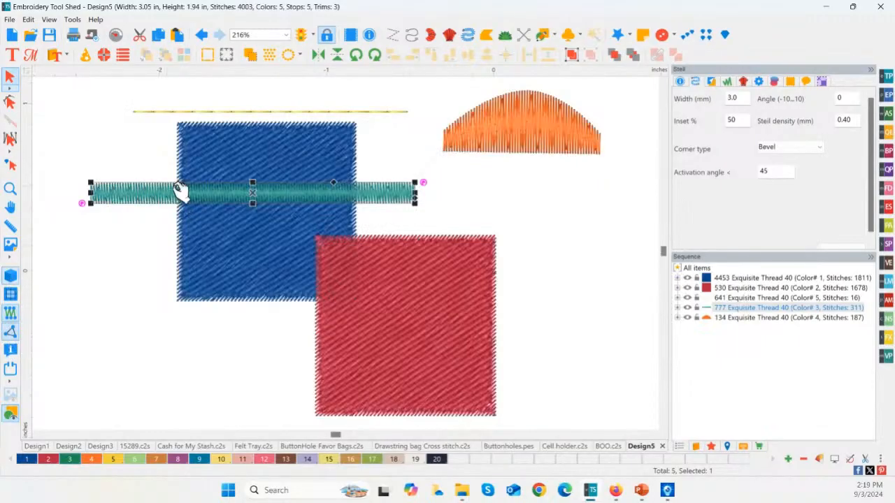
click(431, 169)
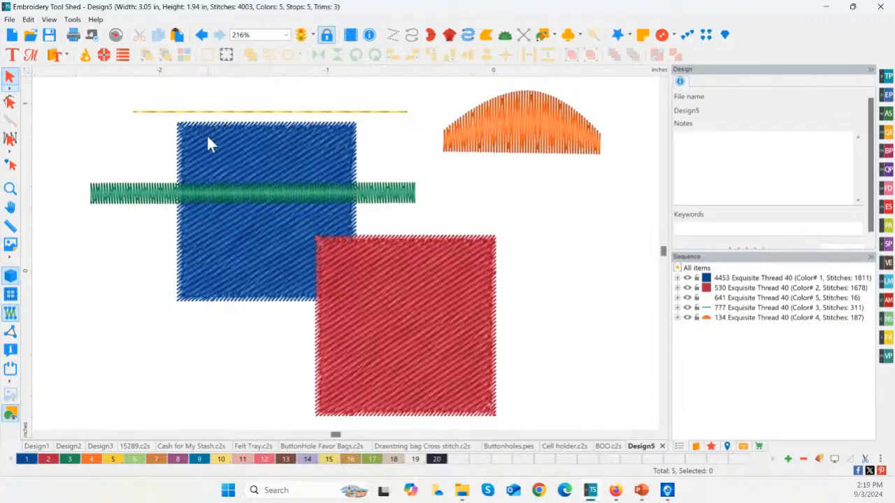
- Move the steil column up so it covers the blue square's upper edge, and deselect it
click(230, 194)
drag(232, 196, 245, 126)
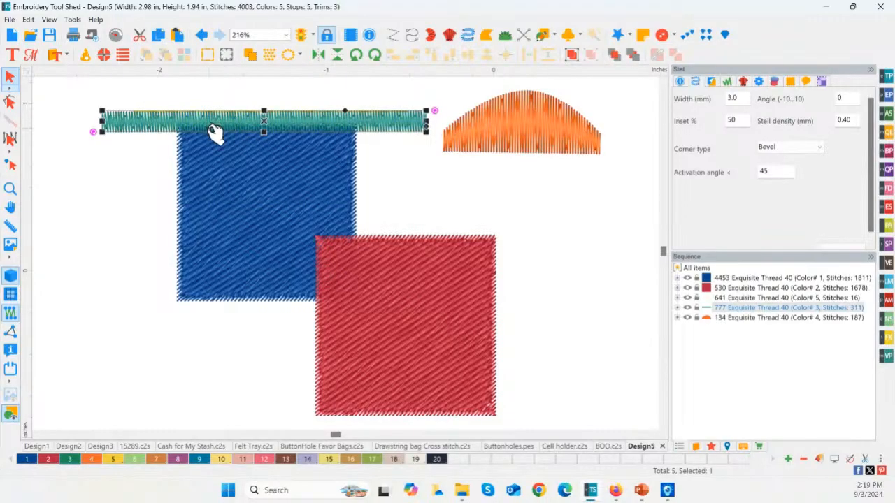
click(383, 175)
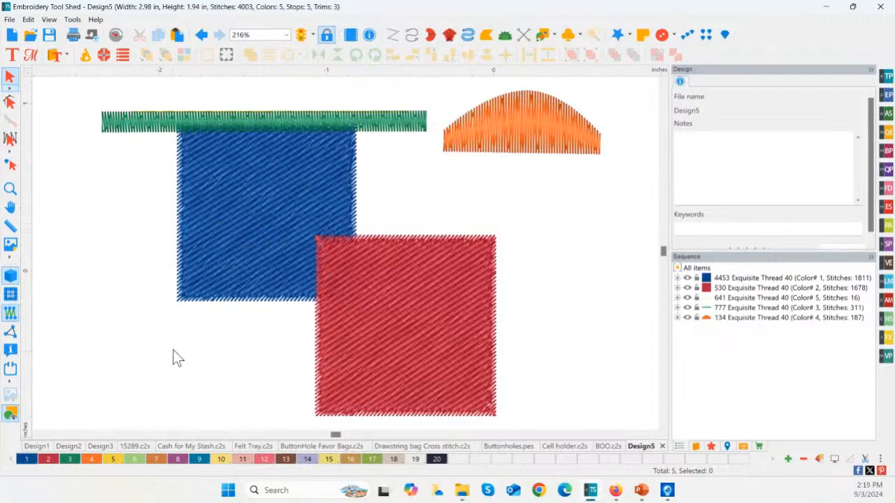
- Select the blue square and view the Remove Overlaps utility available for it without applying it
click(187, 297)
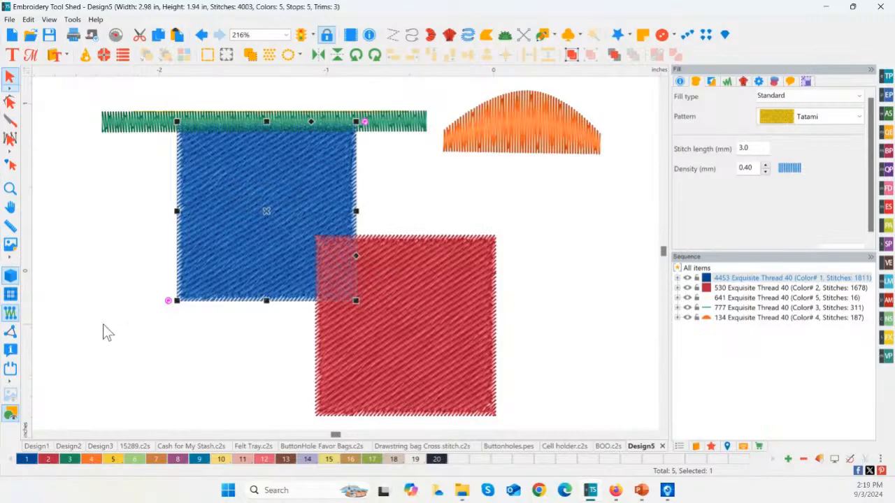
click(582, 231)
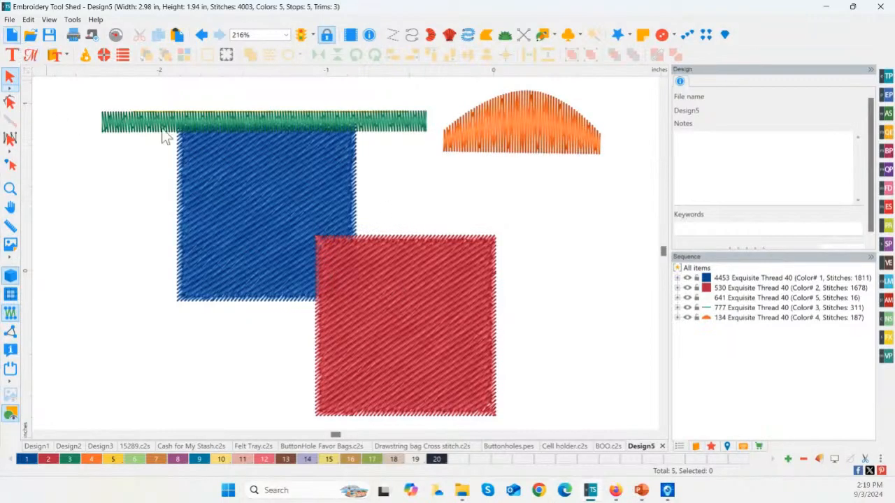
click(260, 199)
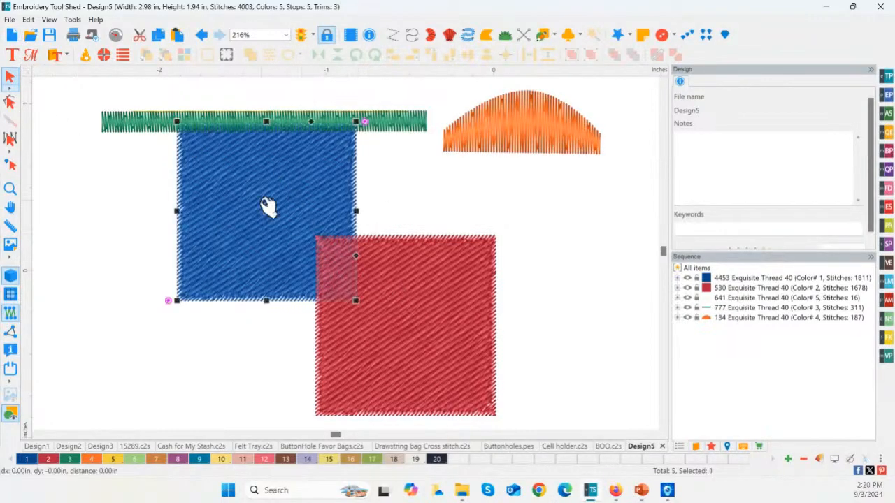
right_click(260, 202)
mouse_move(313, 322)
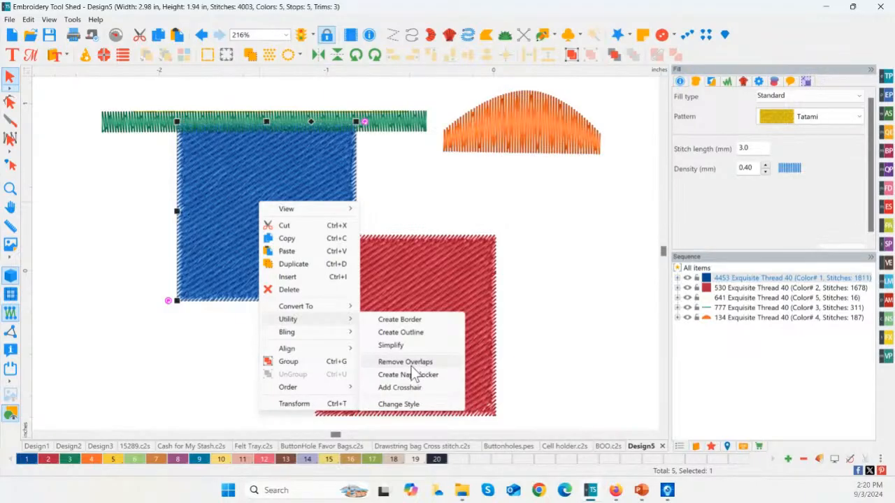
click(524, 245)
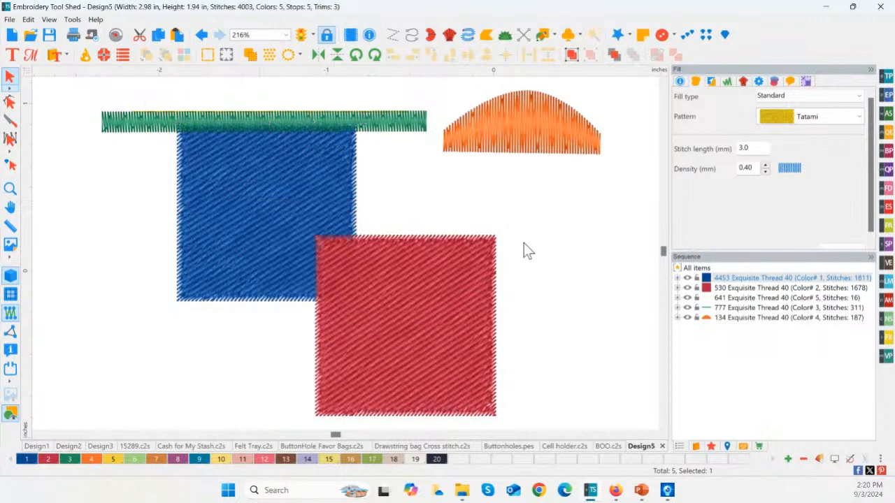
- Start a new design and insert mug design 13425.c2s from Perfect Embroidery Pro Free Designs, placing it left of centre
click(11, 35)
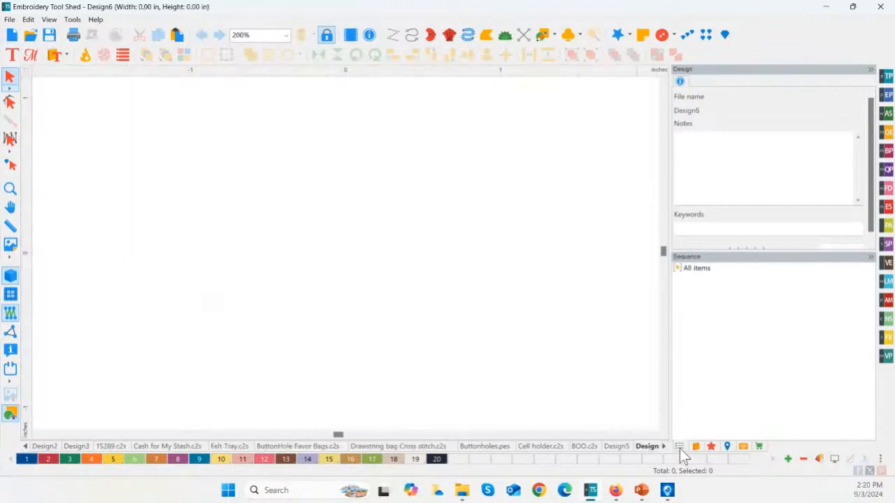
click(695, 446)
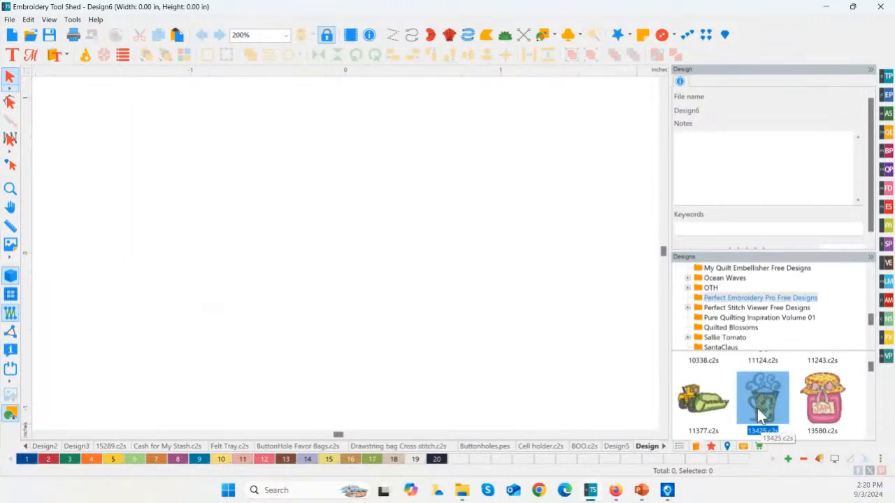
drag(762, 413, 427, 276)
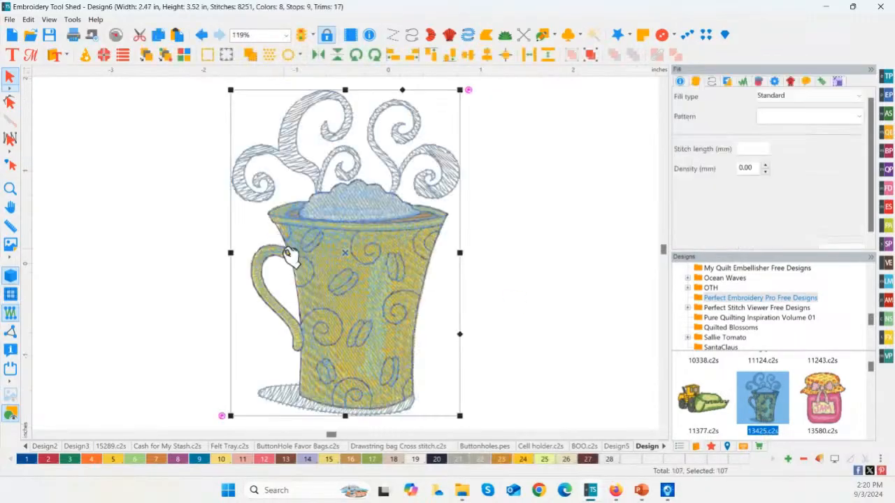
drag(348, 262, 272, 264)
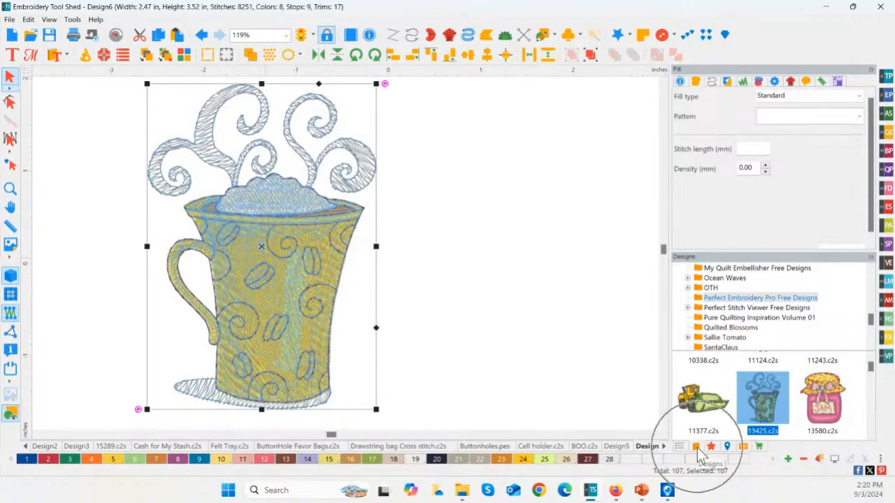
click(731, 301)
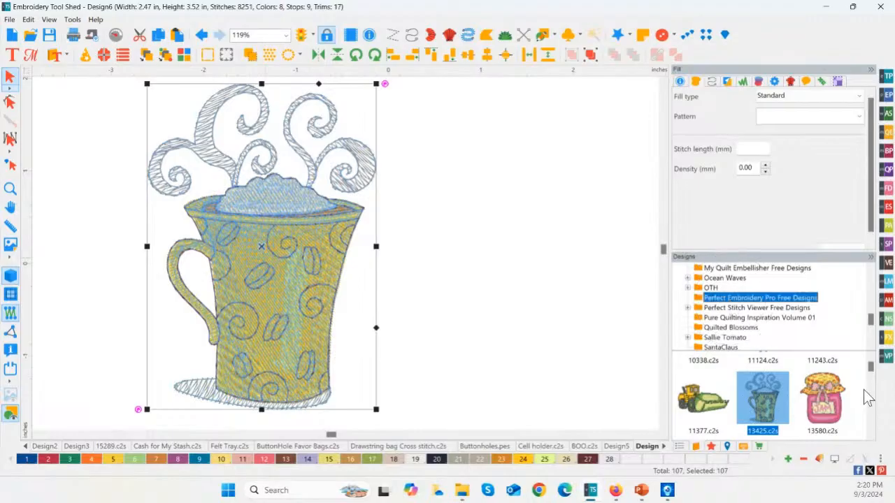
click(762, 405)
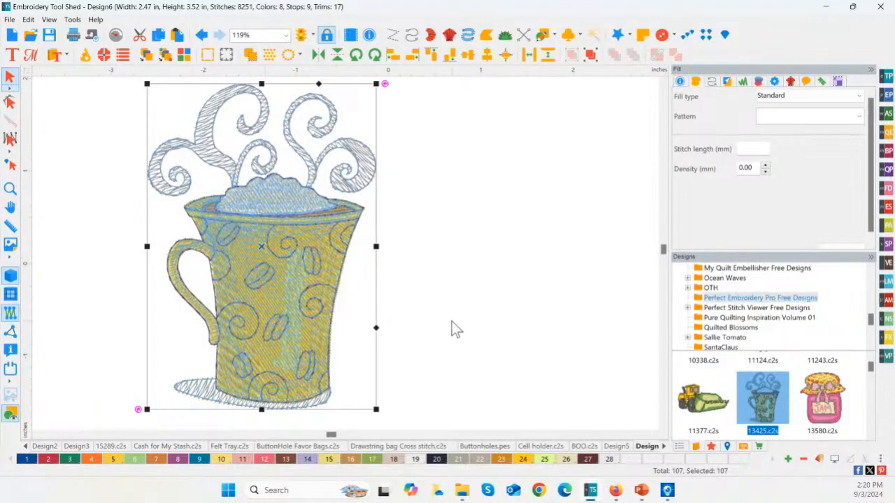
- Select the mug design's group in the stitch sequence and ungroup it
click(679, 446)
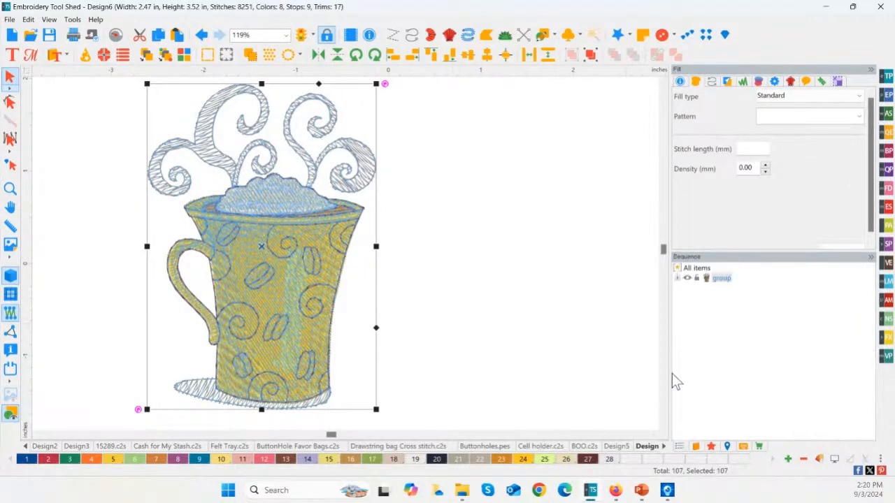
click(721, 279)
click(721, 278)
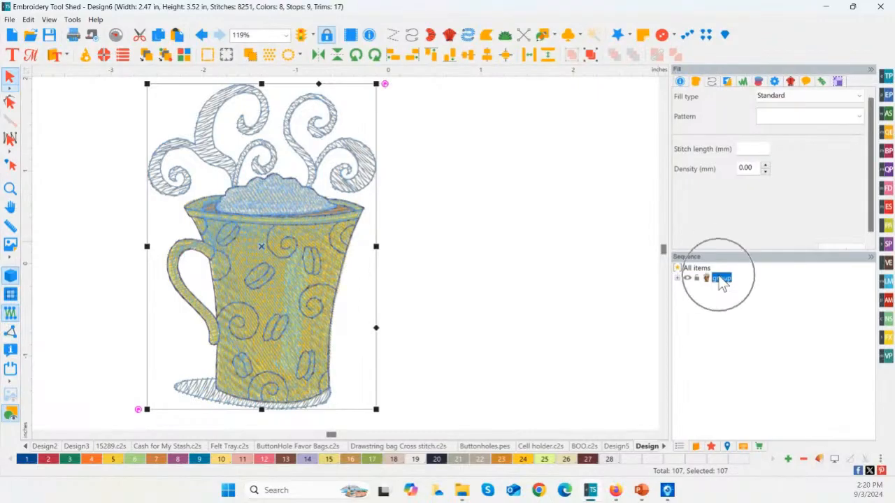
click(592, 56)
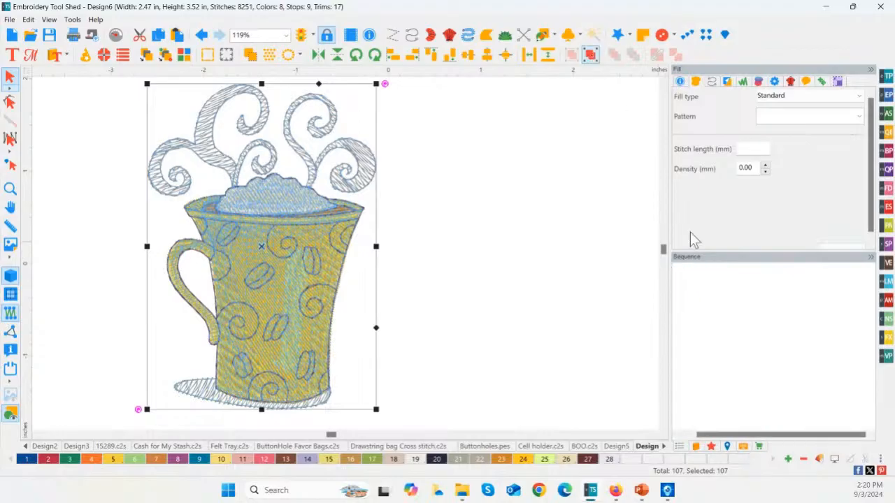
- Delete the steam swirls in colour 22 from above the mug and group all the remaining mug objects
click(712, 288)
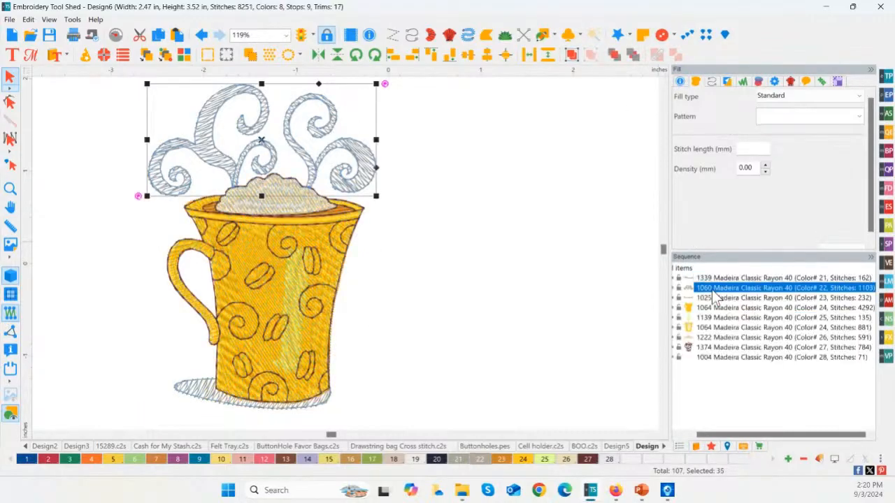
key(Delete)
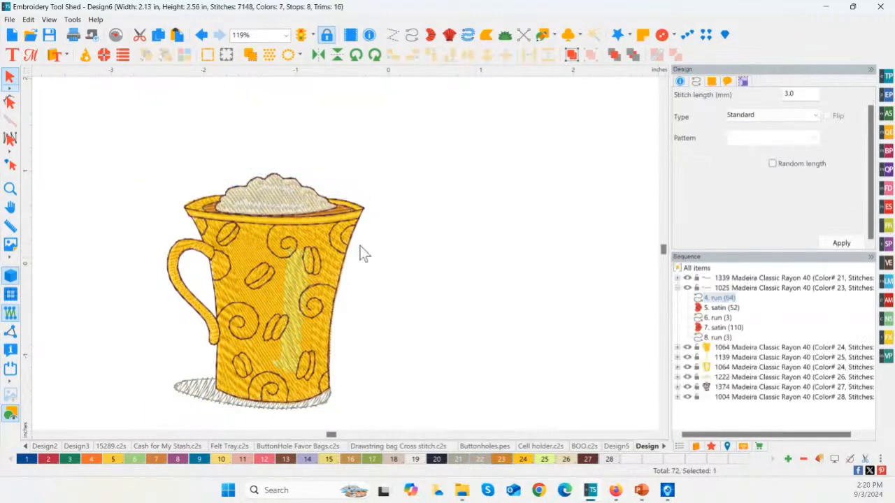
click(361, 252)
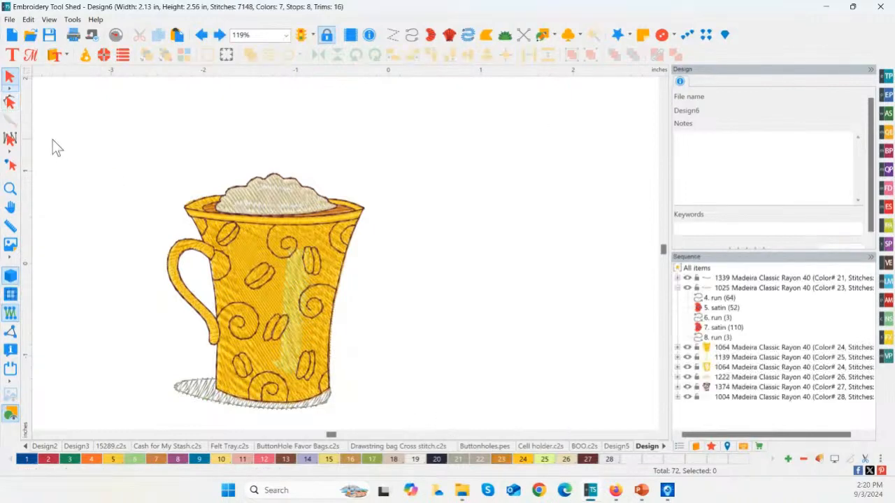
key(ctrl+z)
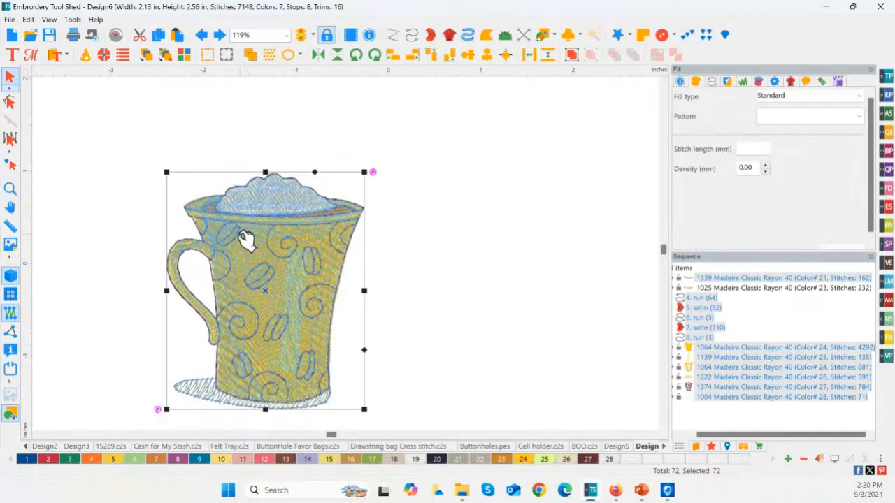
key(ctrl+z)
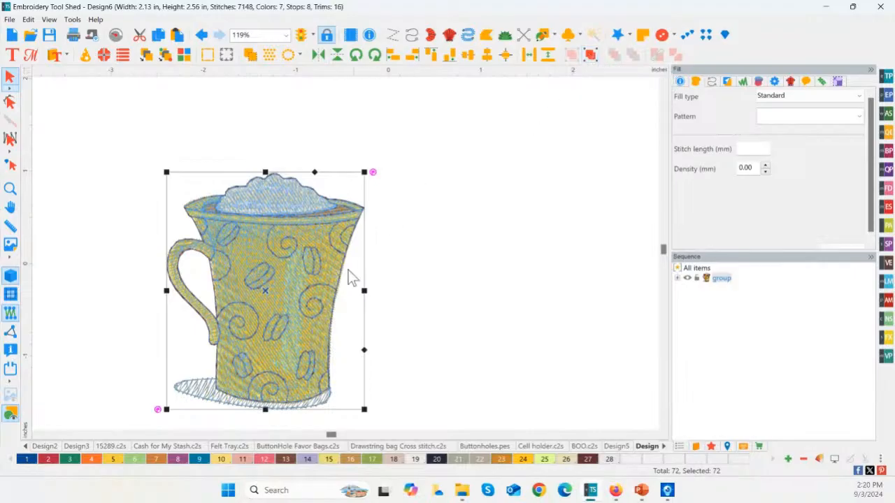
- Paste a horizontally mirrored copy of the mug group and place it to the right, overlapping the original mug's right edge
click(165, 37)
click(175, 34)
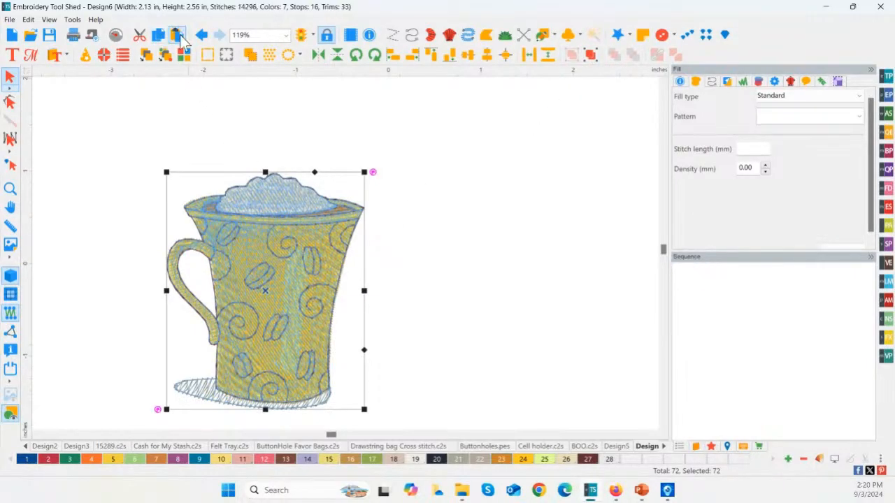
click(318, 56)
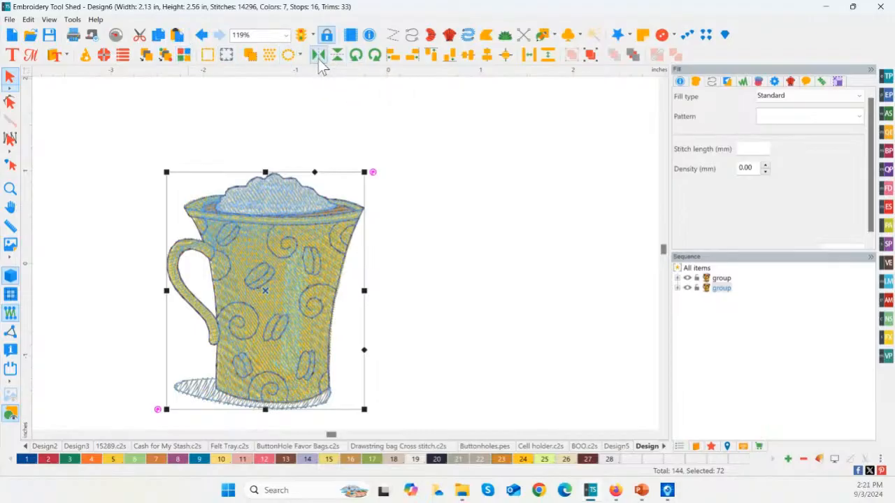
drag(265, 280, 410, 279)
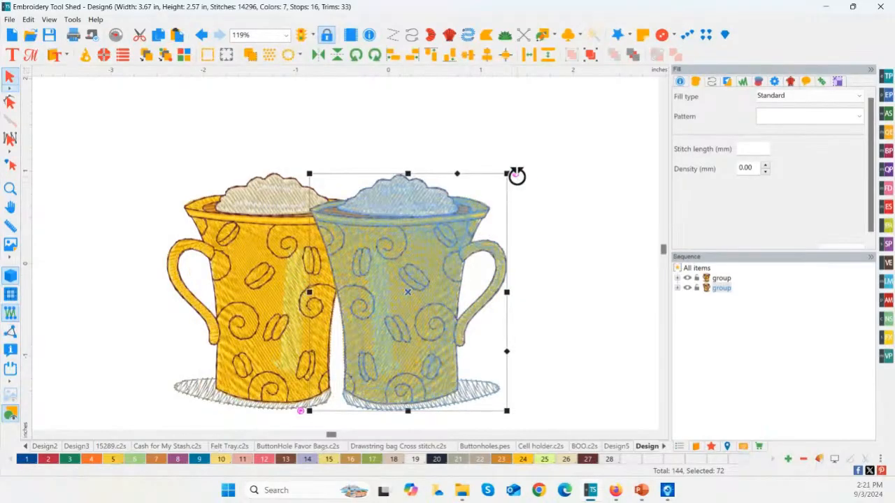
- Tilt the two mugs slightly toward each other and shift the left mug a little left, keeping their rims overlapping
drag(515, 174, 510, 166)
click(280, 255)
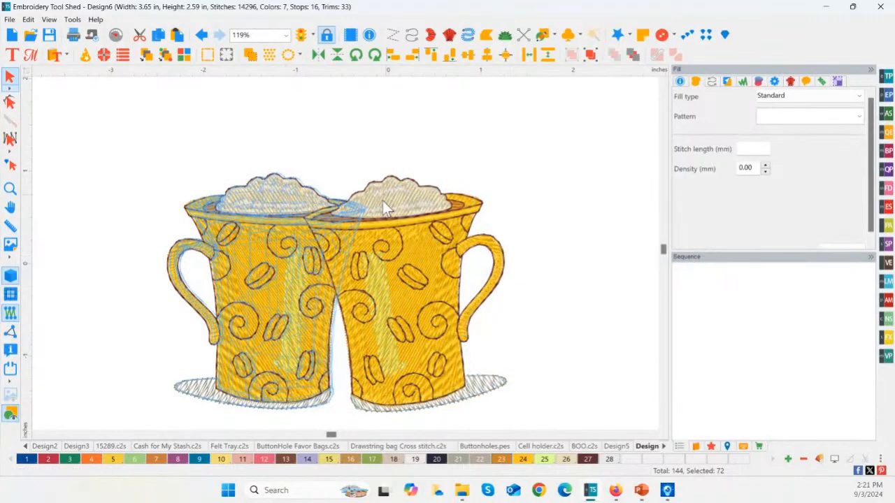
drag(375, 172, 381, 187)
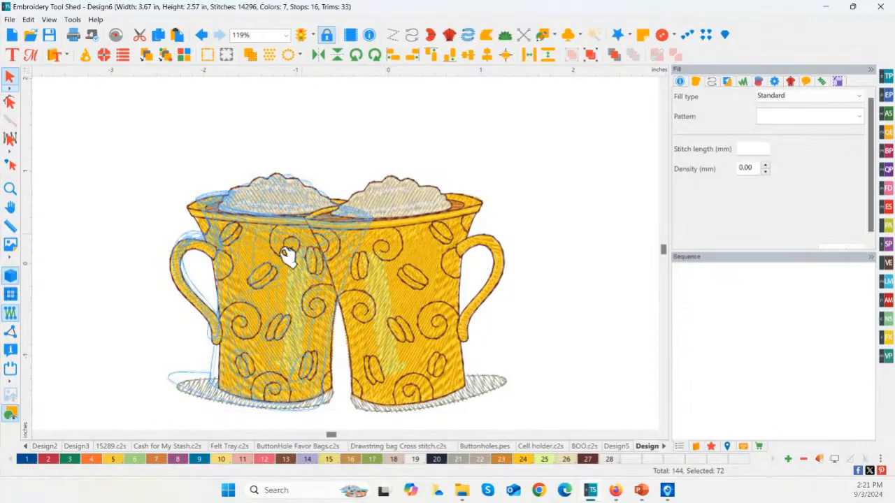
drag(272, 269, 254, 259)
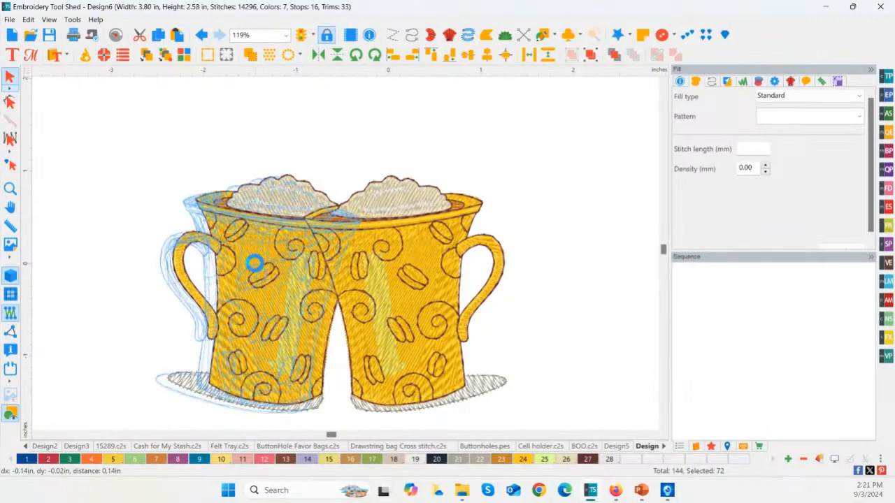
click(575, 308)
- Apply the Remove Overlaps utility to the right mug group
click(366, 283)
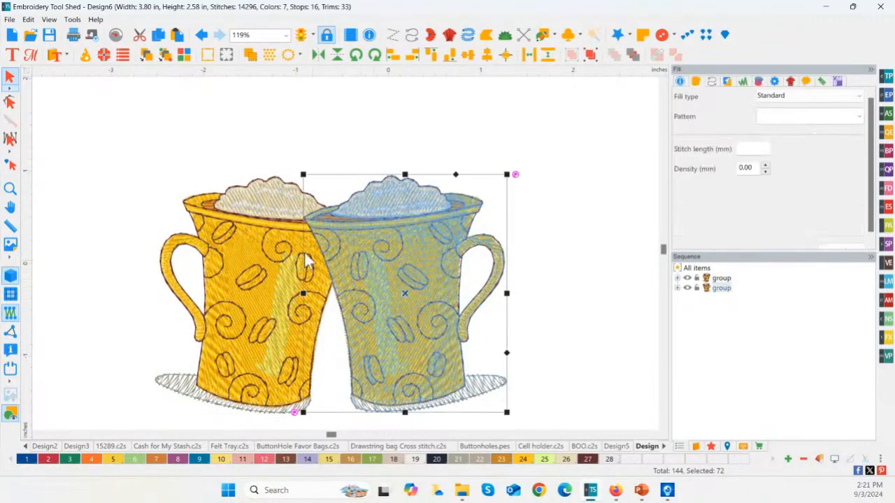
right_click(360, 295)
mouse_move(406, 186)
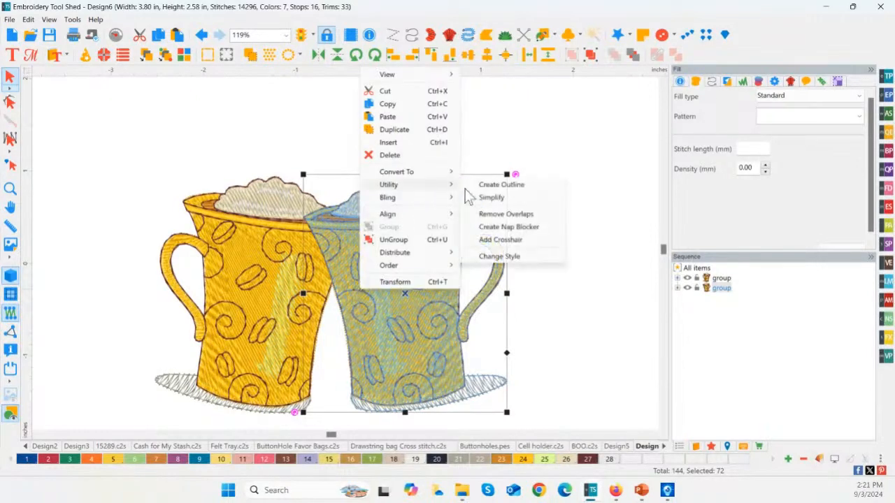
click(529, 232)
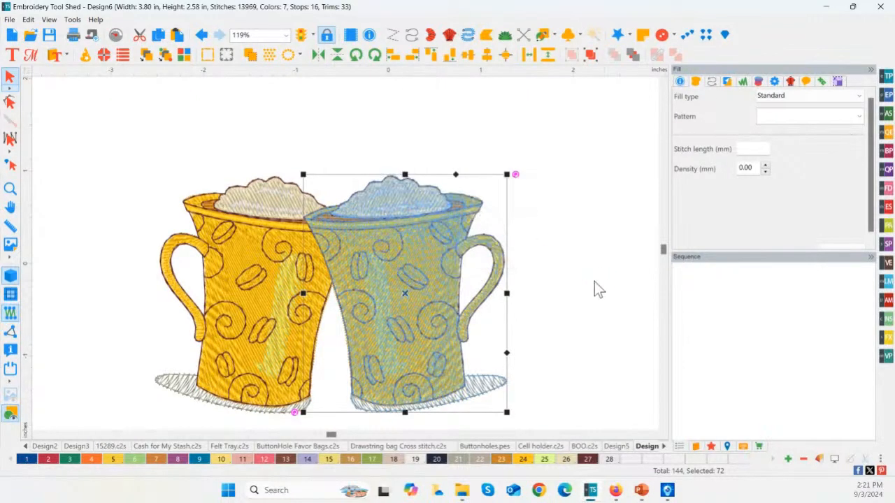
- Move the right mug aside to inspect the removed area on the left mug, undo that move and deselect
drag(378, 289, 471, 291)
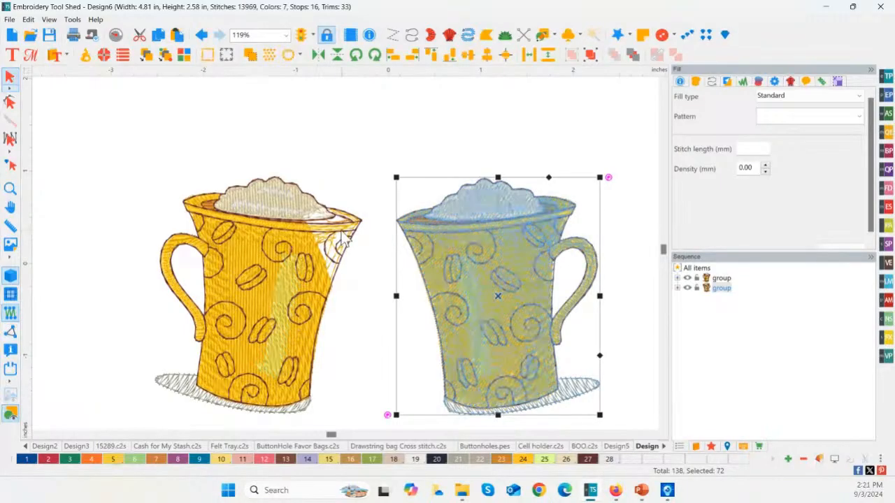
click(426, 247)
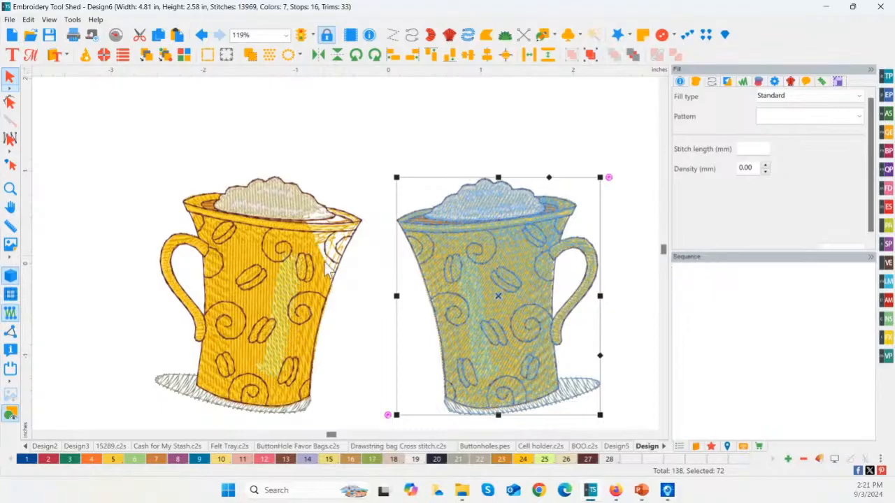
key(ctrl+z)
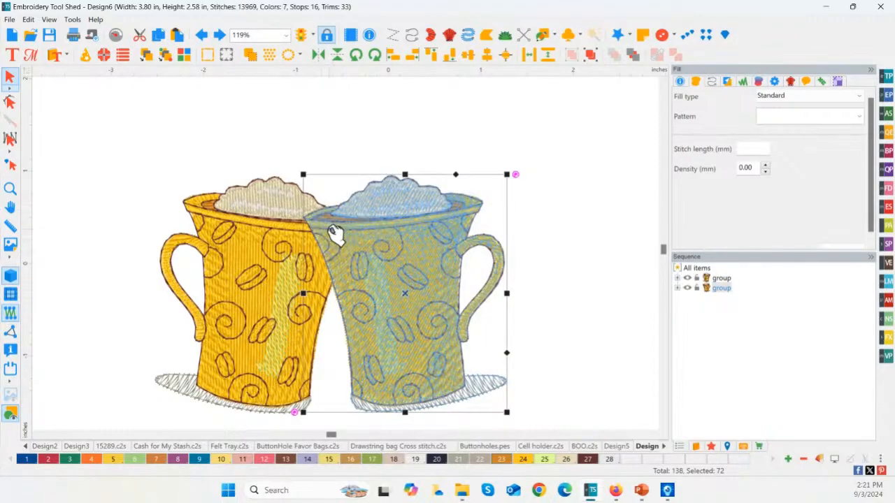
click(570, 251)
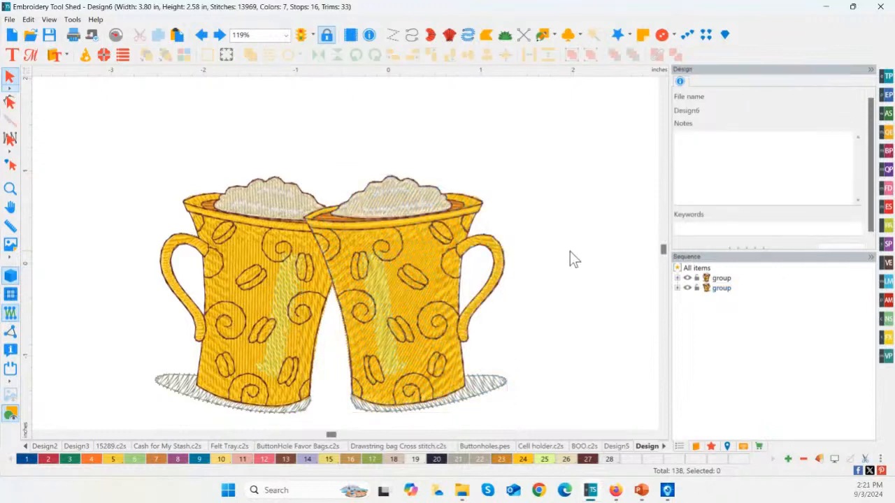
- Add the text "Coffee" in the Alpine font at the left mug's upper left
click(11, 56)
click(90, 216)
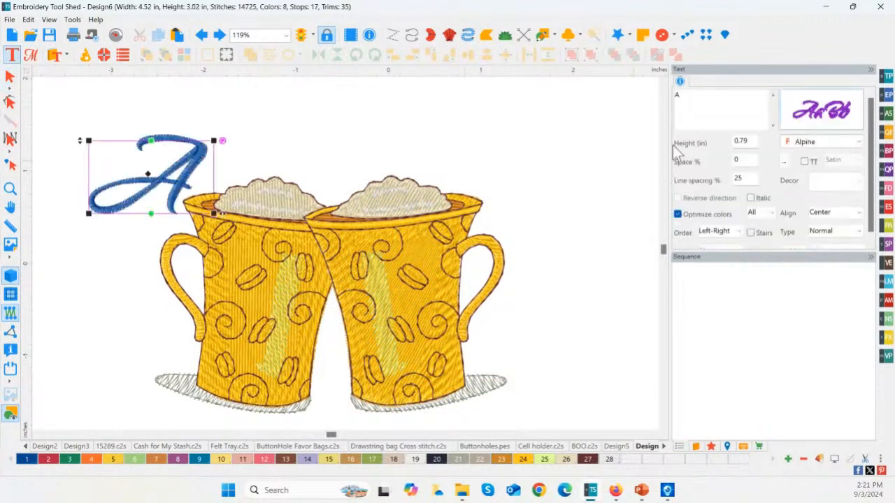
text(Coffee)
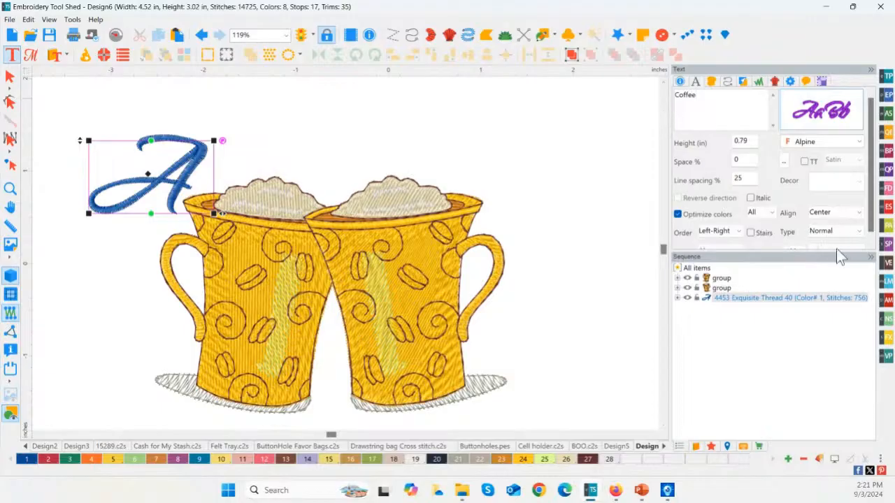
scroll(836, 248, down, 1)
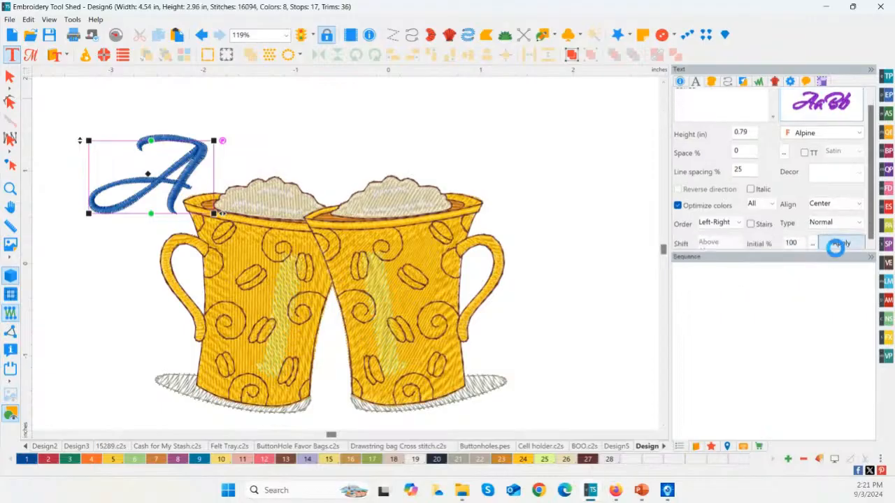
click(841, 242)
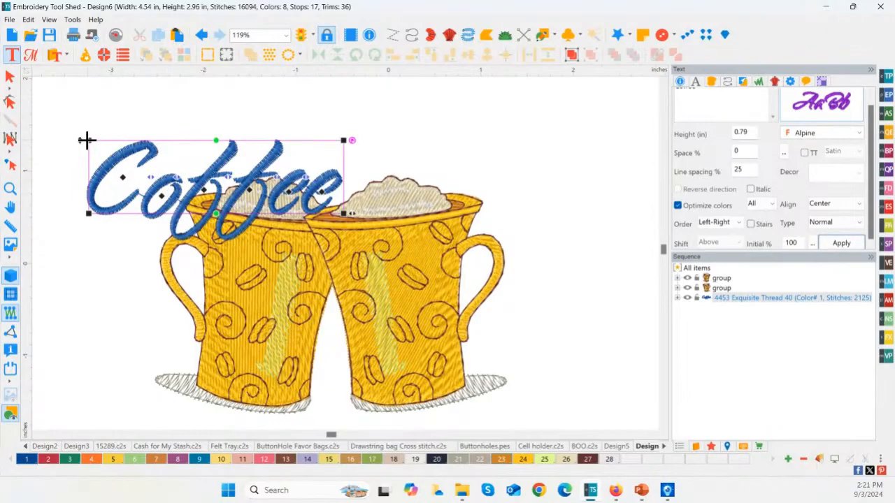
- Enlarge the Coffee text to about 1.23 in high, move it over the mugs' bases and recolour it Chocolate (1374, colour 27)
drag(80, 141, 42, 101)
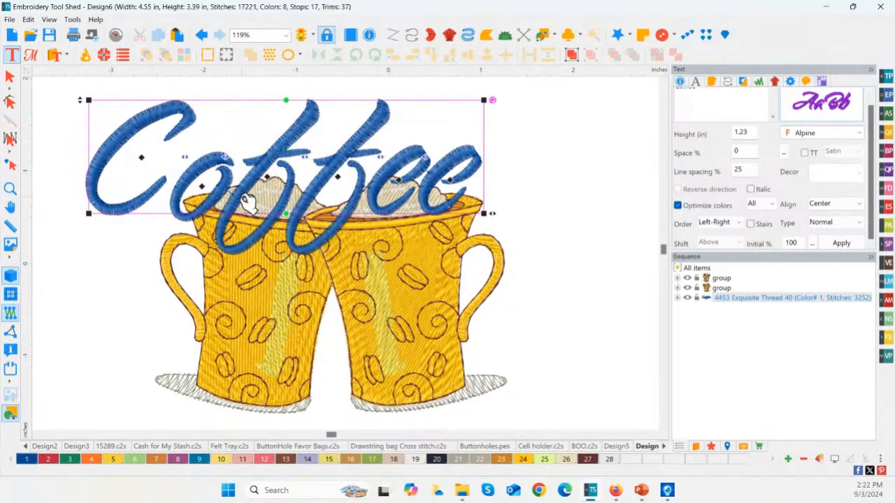
drag(249, 202, 212, 391)
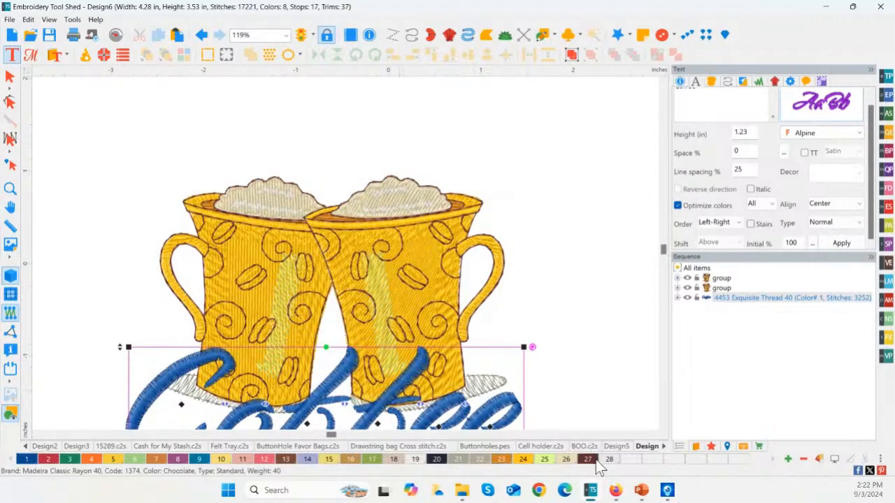
scroll(662, 423, down, 5)
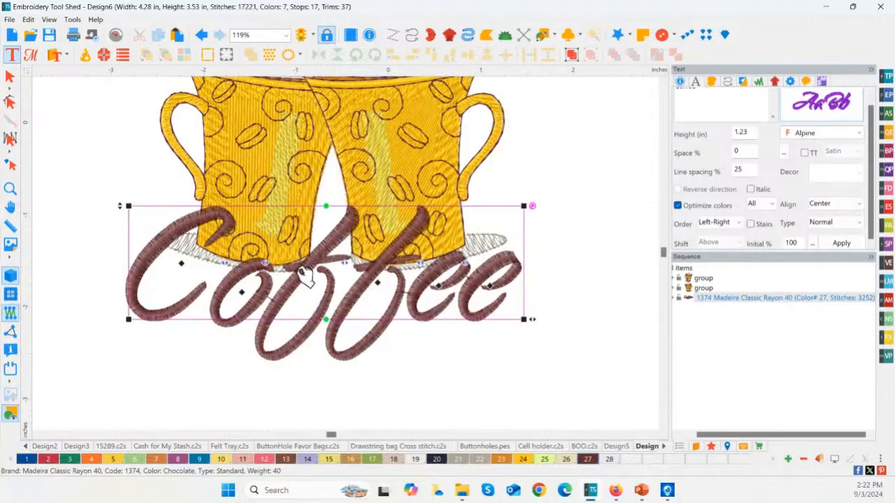
- Apply the Remove Overlaps utility to the Coffee text as a whole object
right_click(302, 273)
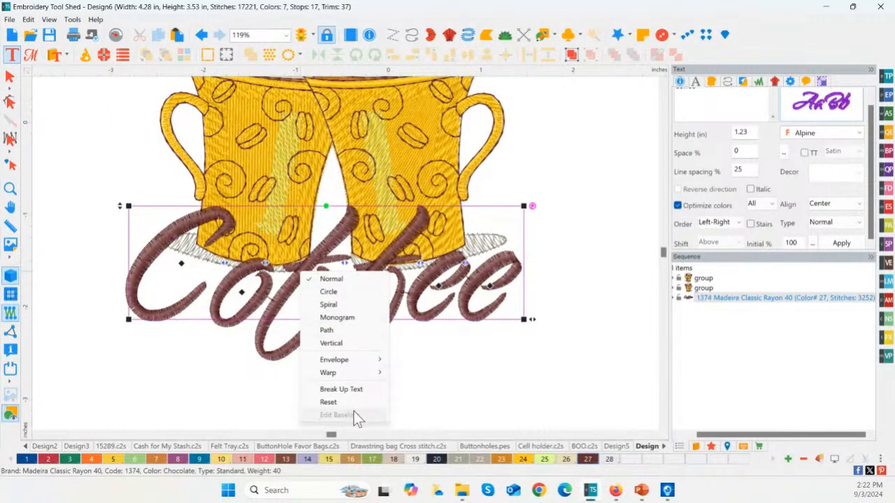
click(14, 80)
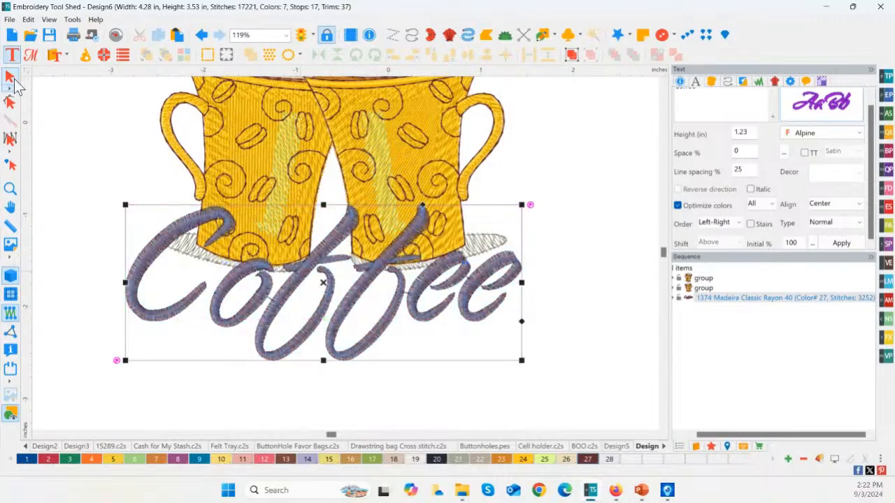
right_click(300, 279)
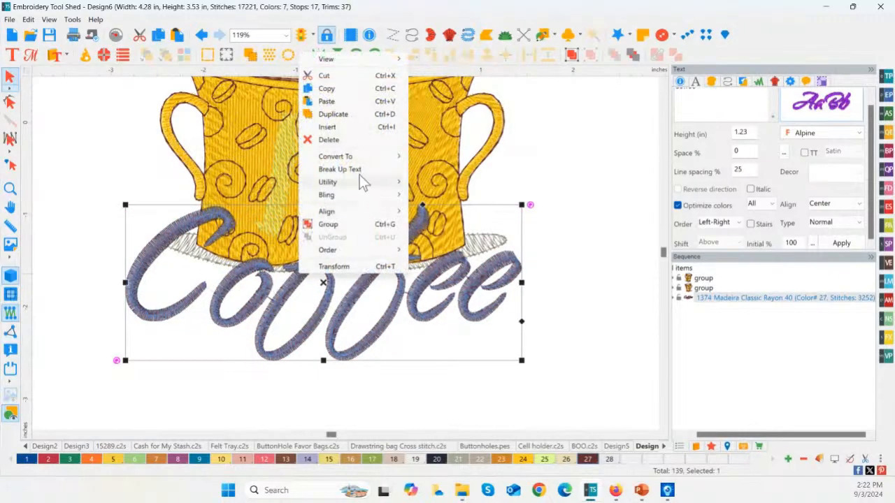
mouse_move(356, 183)
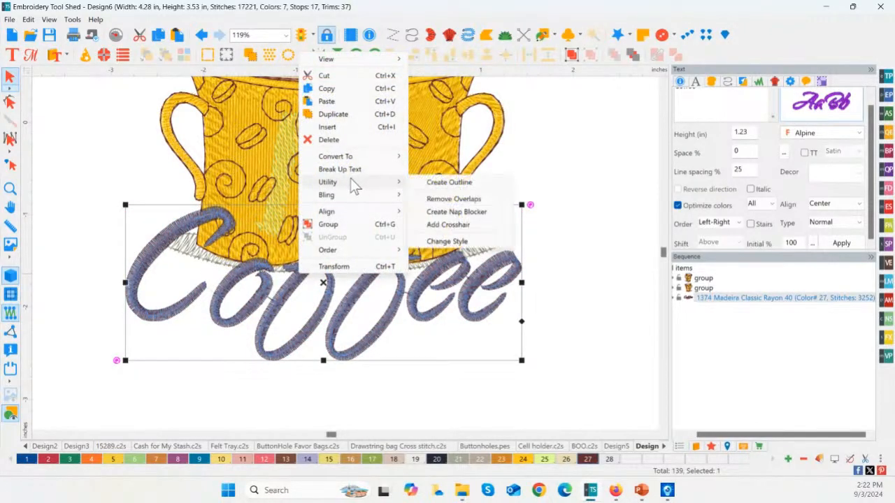
click(480, 201)
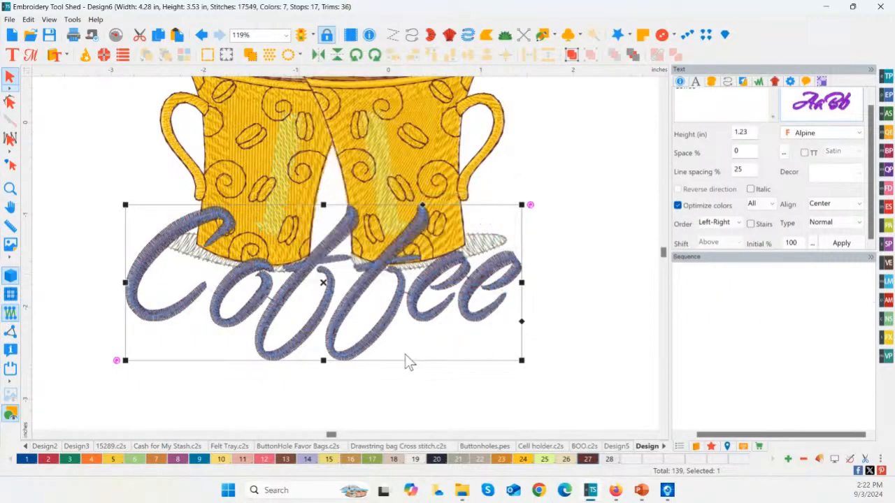
- Move the Coffee text below the mugs to inspect the removed areas, undo that move and the overlap removal, and show the whole design
drag(336, 323, 340, 422)
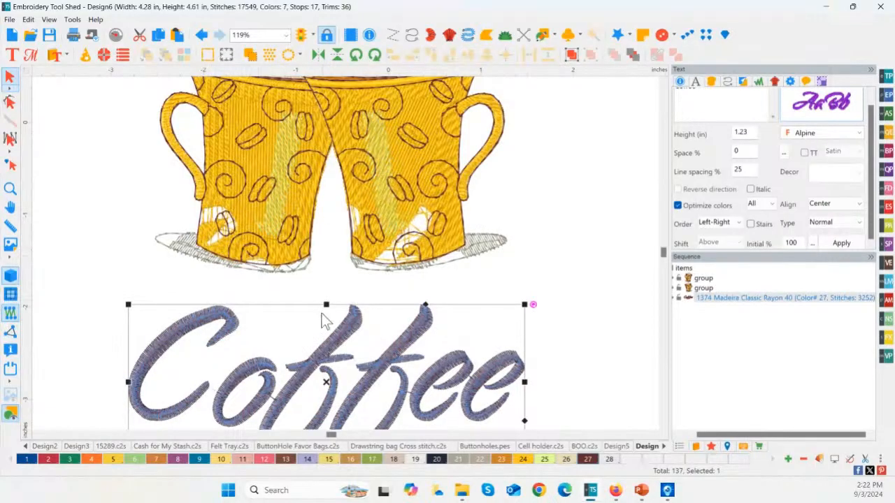
key(ctrl+z)
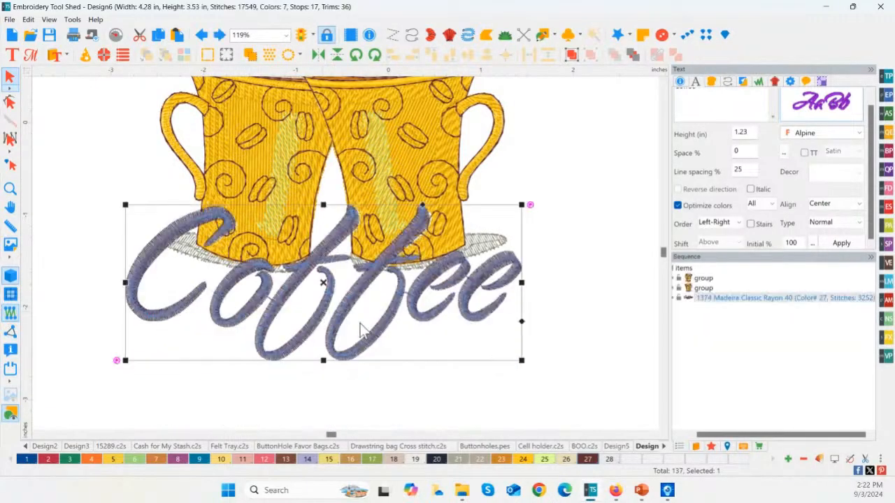
click(439, 339)
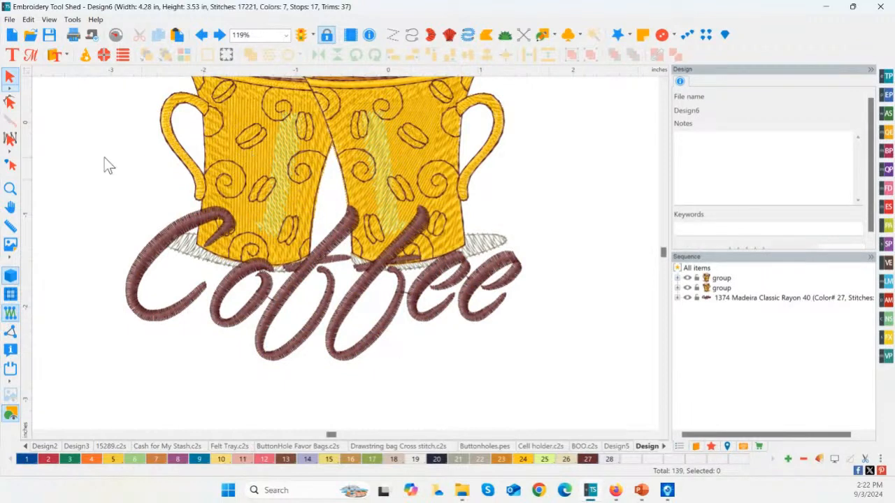
double_click(10, 188)
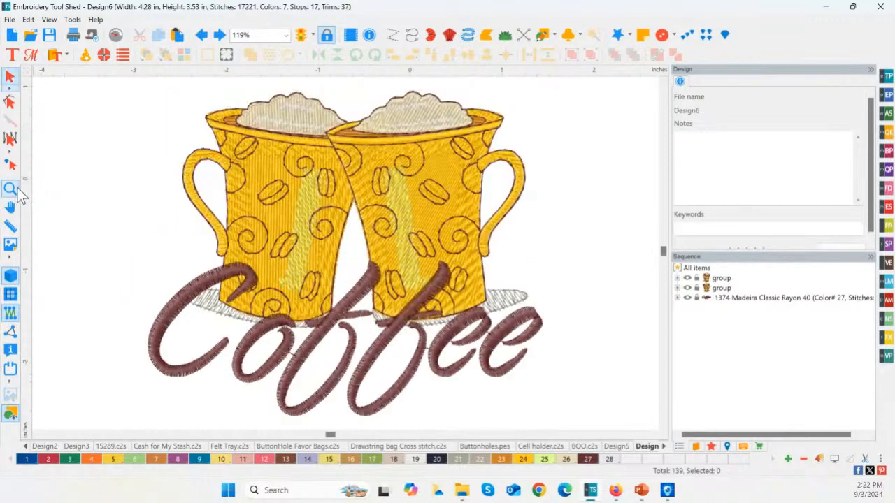
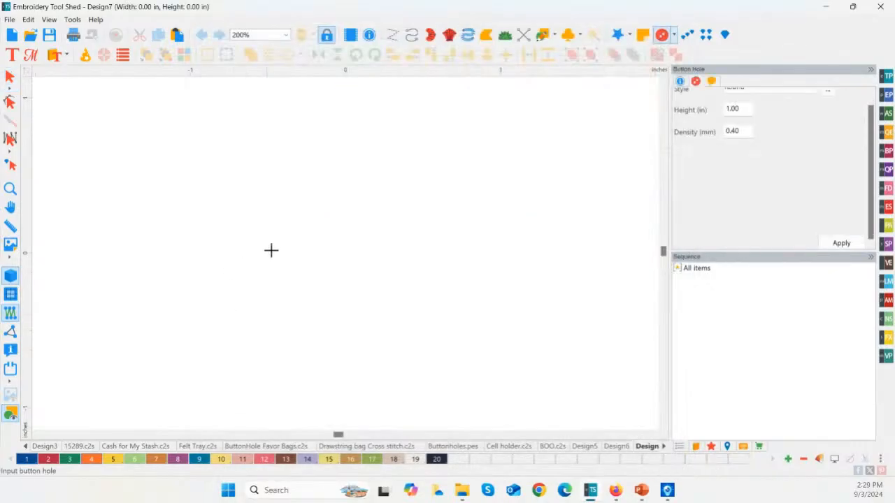
- Place a Round buttonhole just left of the design's centre and set its height to 2.00 in
click(309, 228)
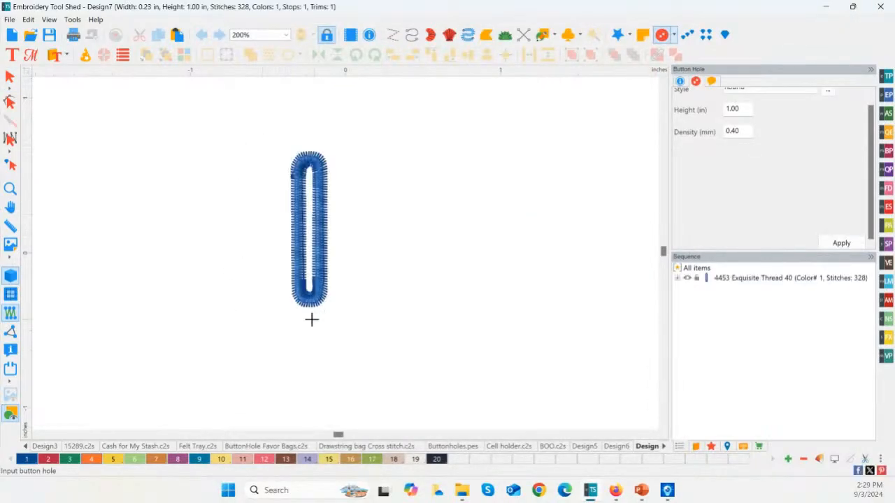
click(16, 82)
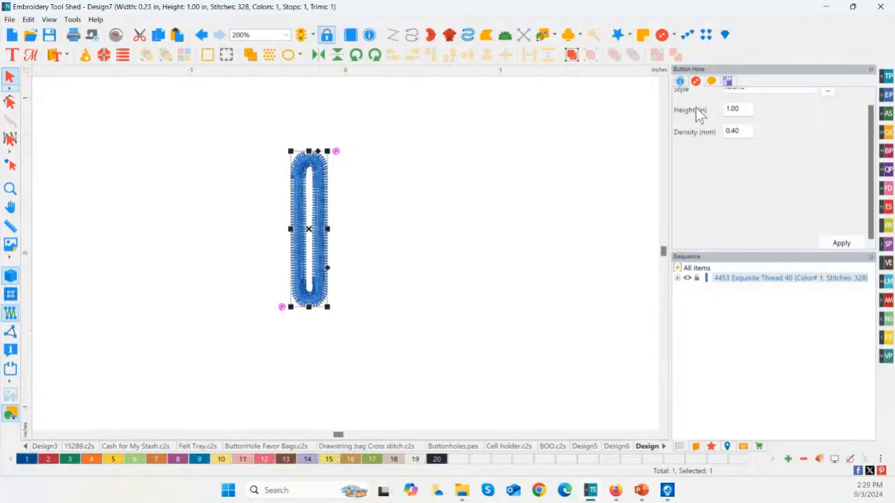
drag(740, 107, 716, 108)
click(841, 242)
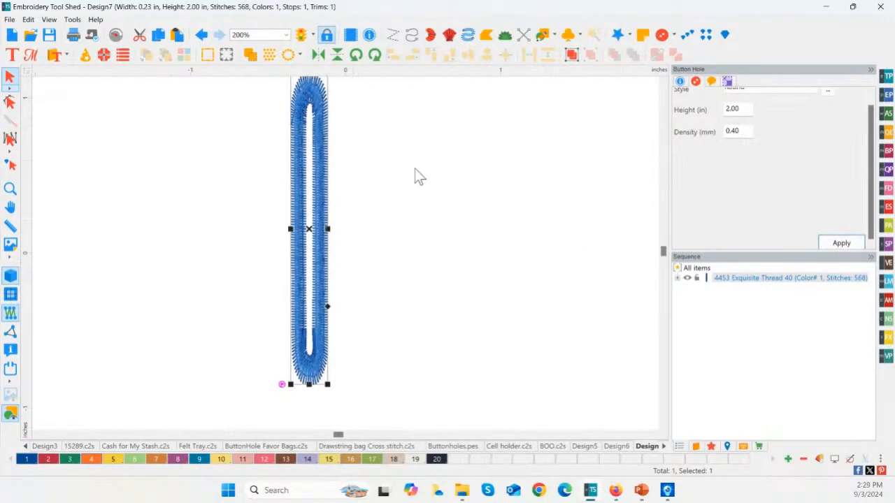
- Set the Round buttonhole's height to 0.75 in
double_click(733, 109)
text(.75)
click(840, 242)
click(481, 250)
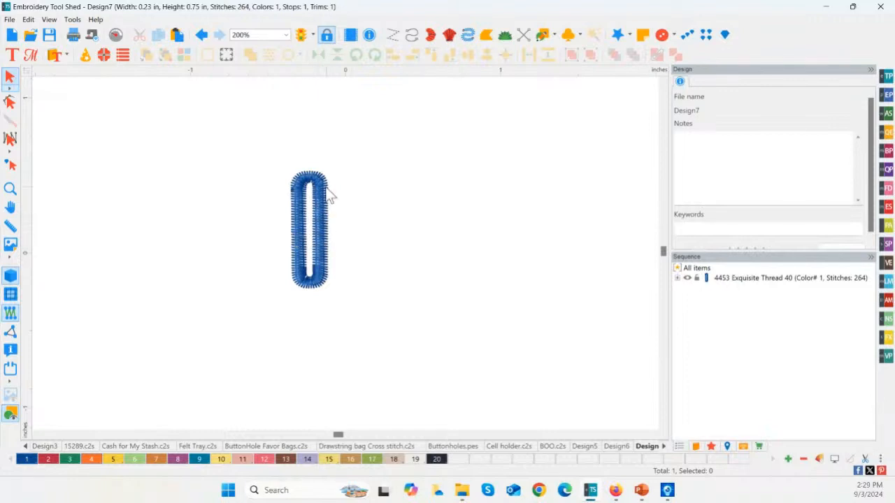
click(325, 208)
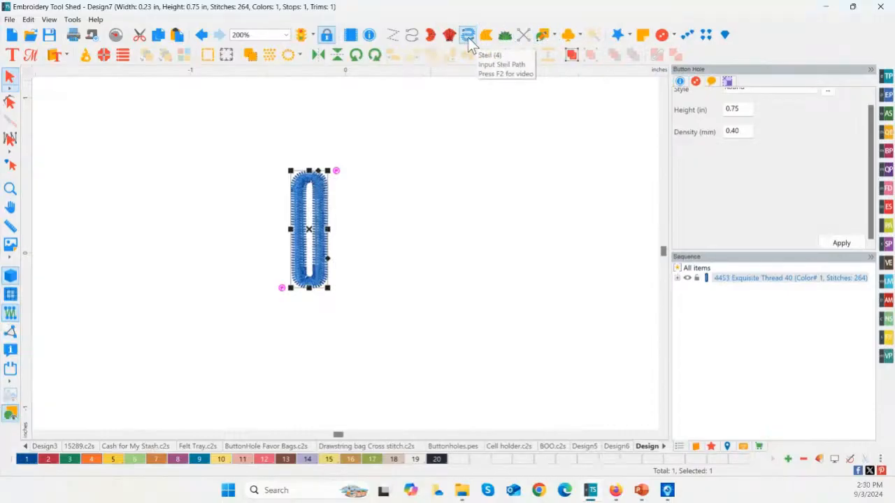
- Draw a tall, narrow ellipse artwork outline to the right of the Round buttonhole
click(555, 36)
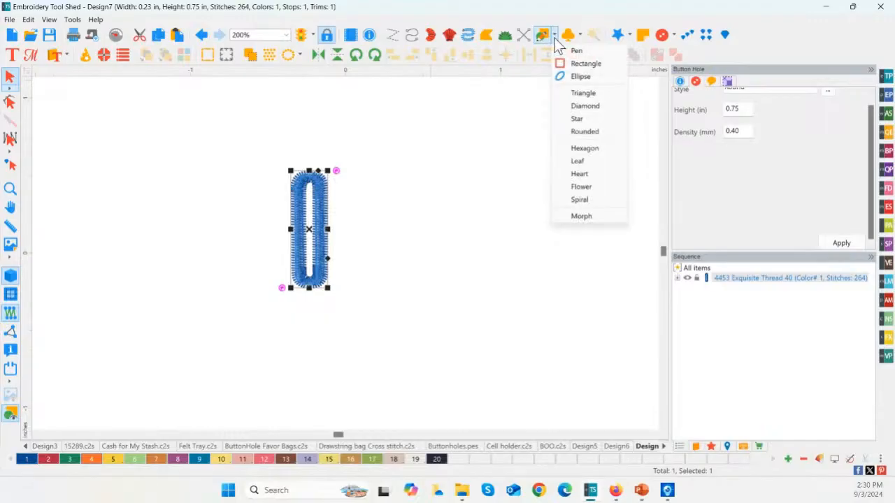
click(578, 77)
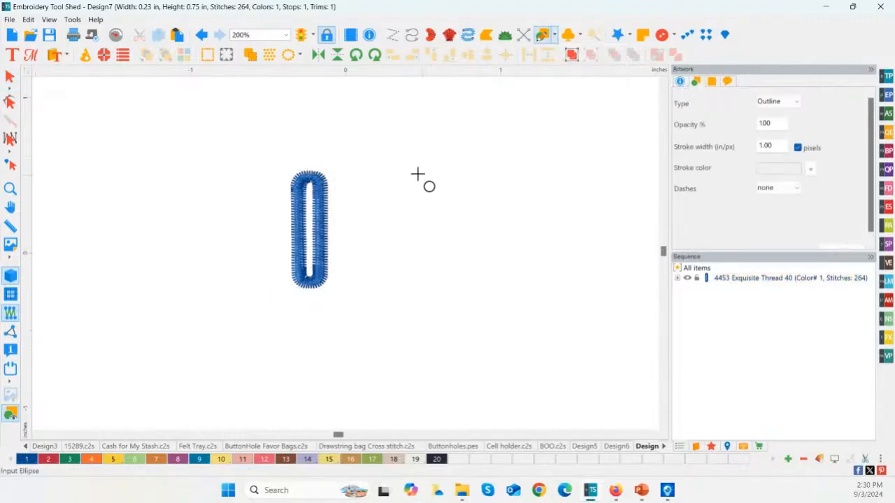
mouse_move(395, 156)
mouse_down()
mouse_move(410, 202)
mouse_move(416, 293)
mouse_up()
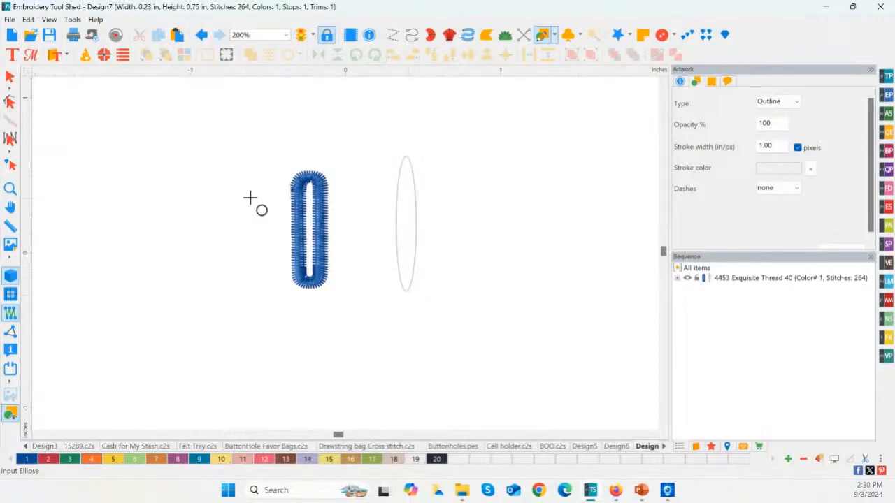
click(12, 79)
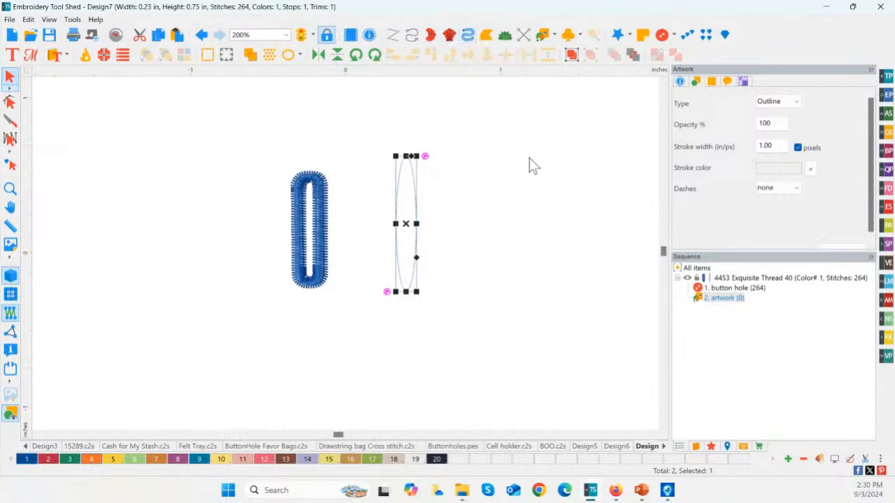
- Convert the narrow ellipse outline to a Steil stitch object
click(727, 447)
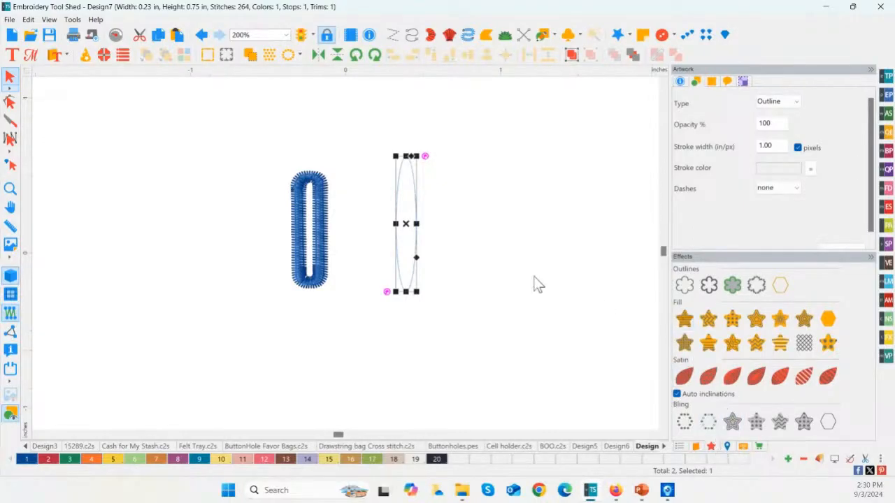
right_click(409, 226)
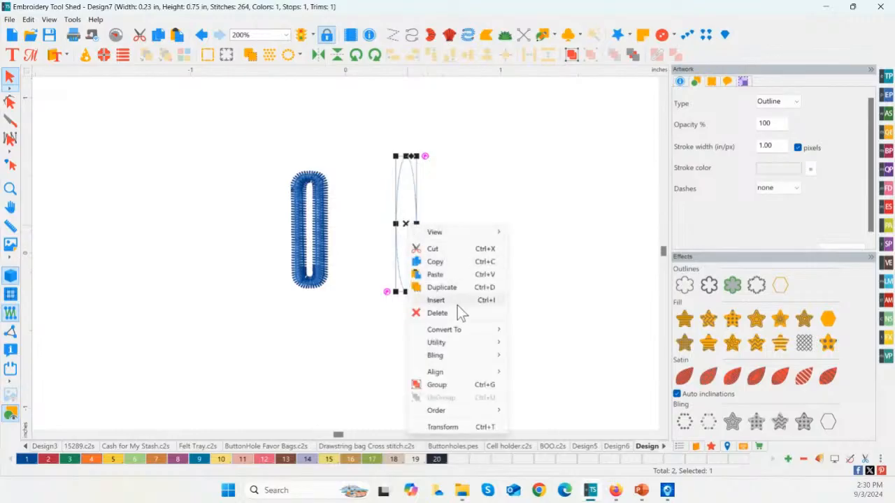
mouse_move(454, 330)
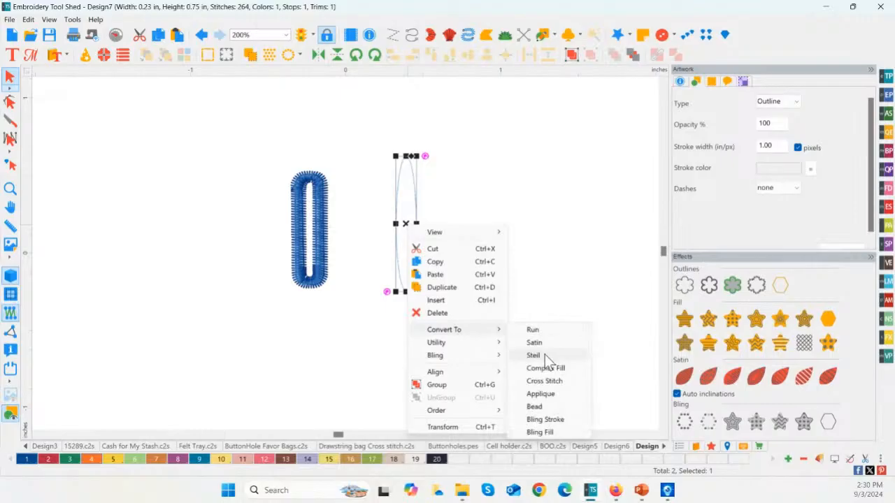
click(544, 355)
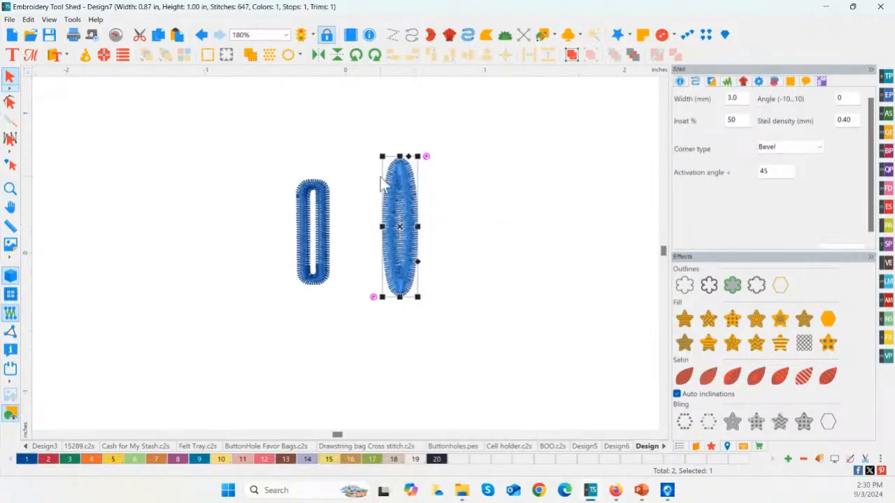
click(447, 311)
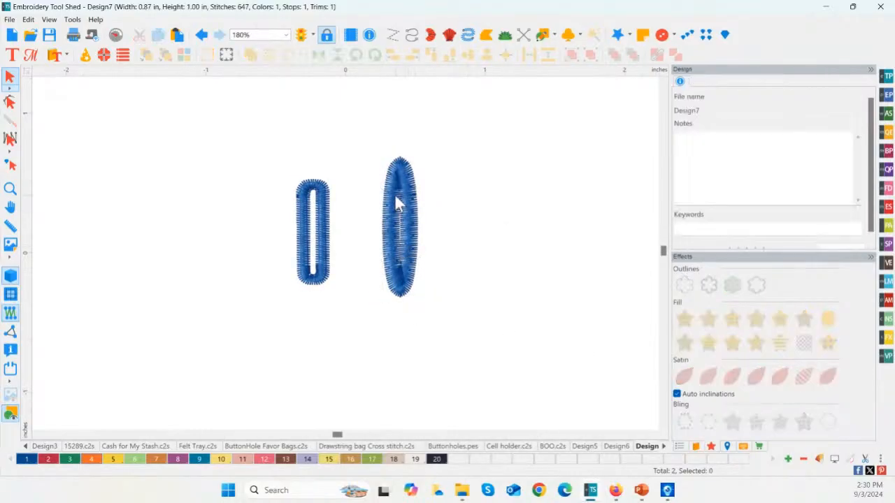
- Set the Steil width of the ellipse to 2 mm
click(410, 235)
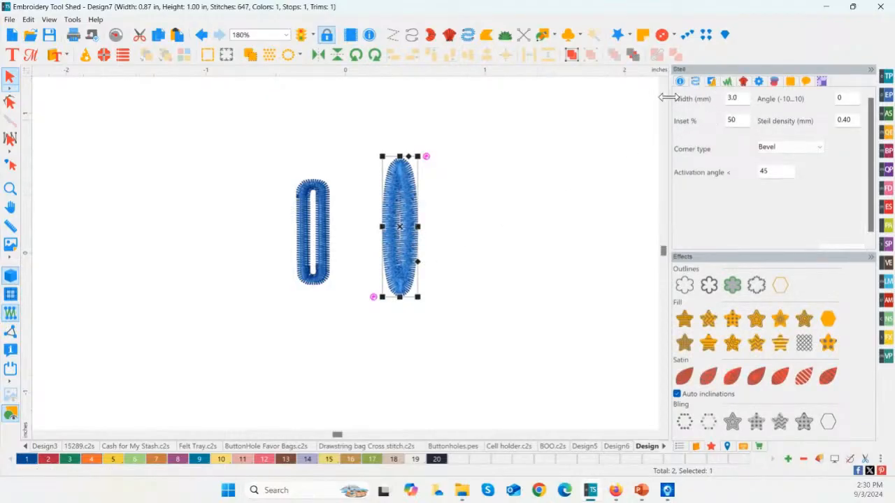
drag(738, 100, 720, 100)
text(2)
scroll(831, 244, down, 1)
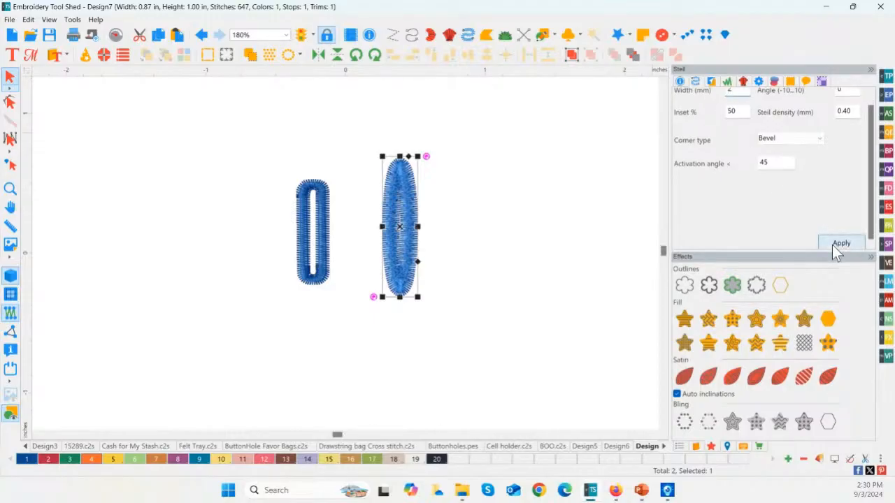
click(833, 246)
click(500, 294)
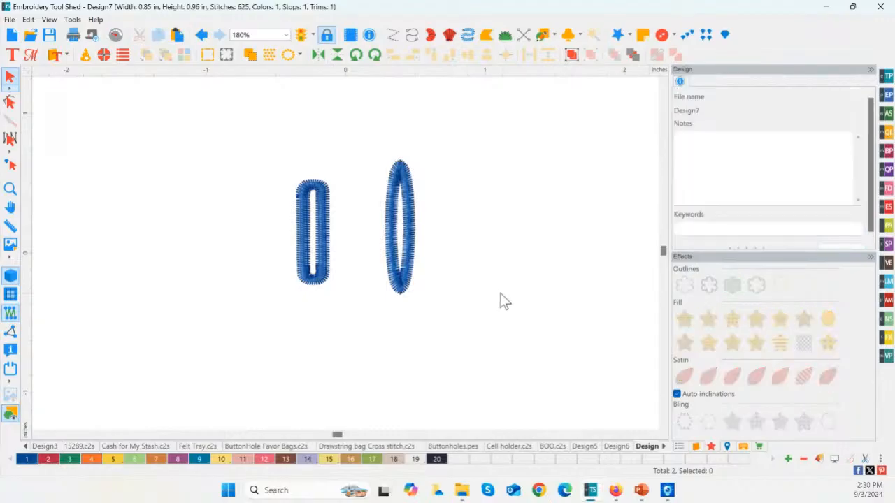
click(405, 282)
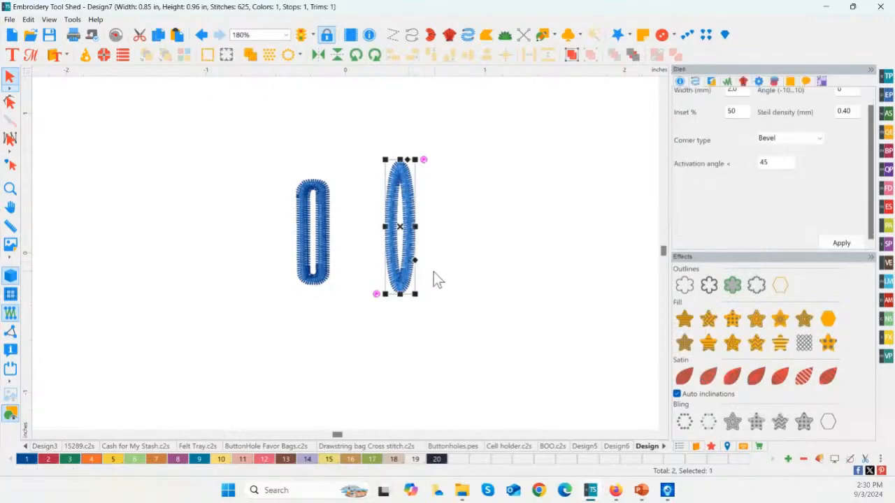
- Choose the Standard Narrow buttonhole style and place one to the right of the Steil ellipse
click(674, 37)
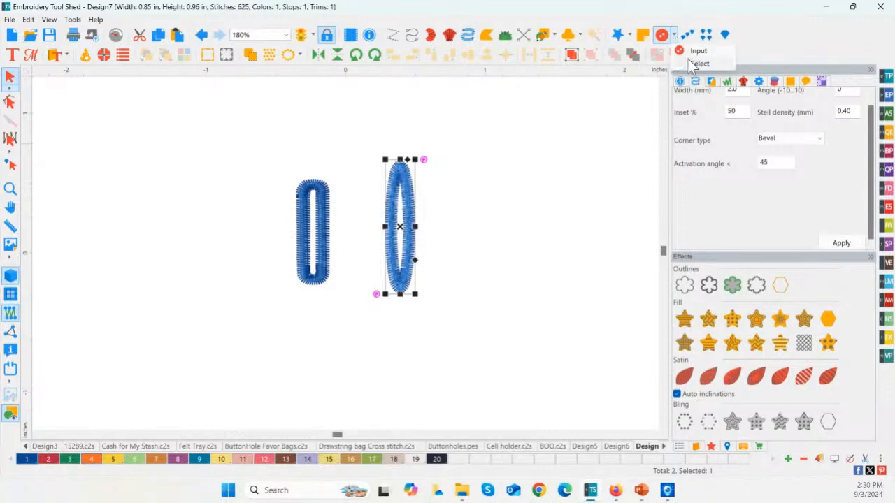
click(696, 64)
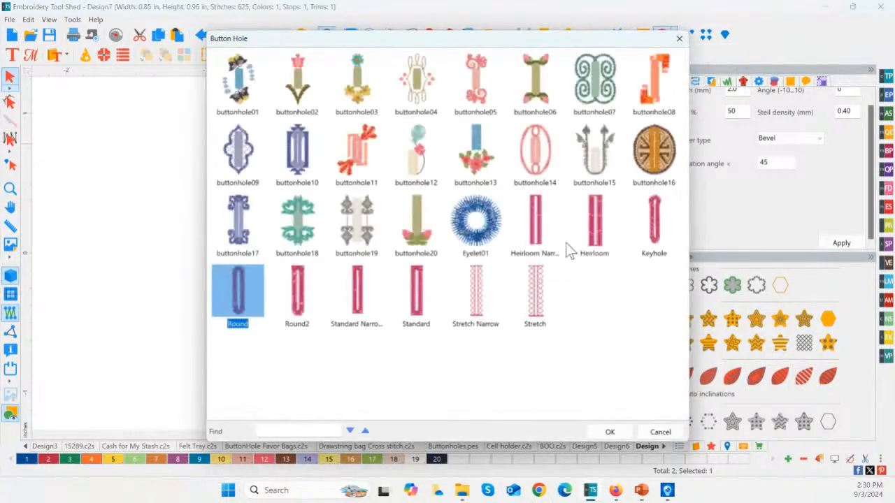
click(595, 239)
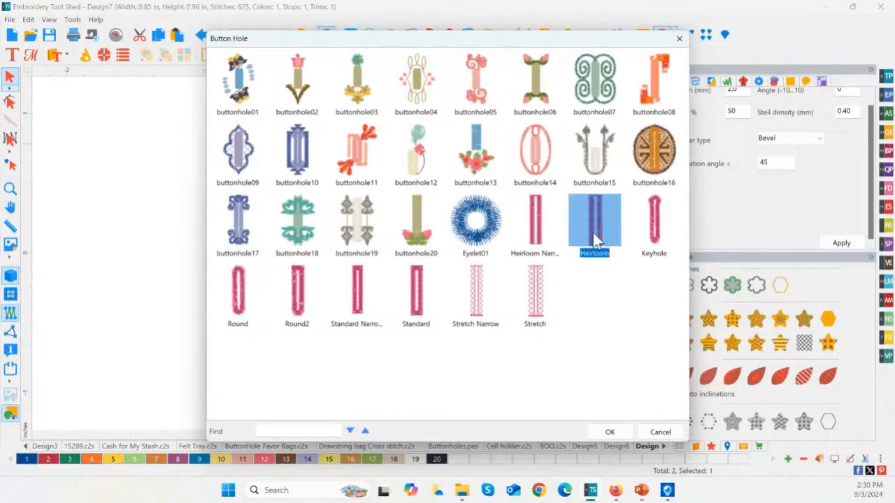
click(362, 313)
double_click(363, 313)
click(505, 303)
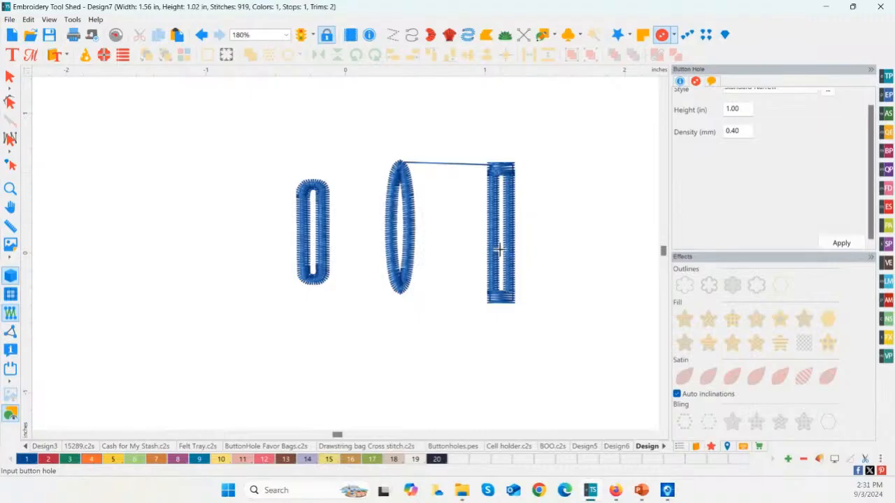
- Draw a tall, narrow rectangle artwork outline to the right of the Standard Narrow buttonhole
click(555, 35)
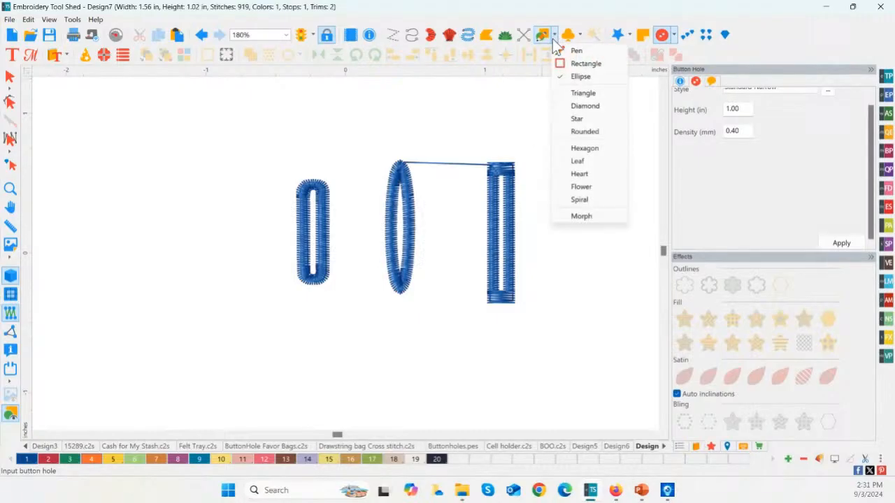
click(593, 64)
drag(552, 160, 567, 288)
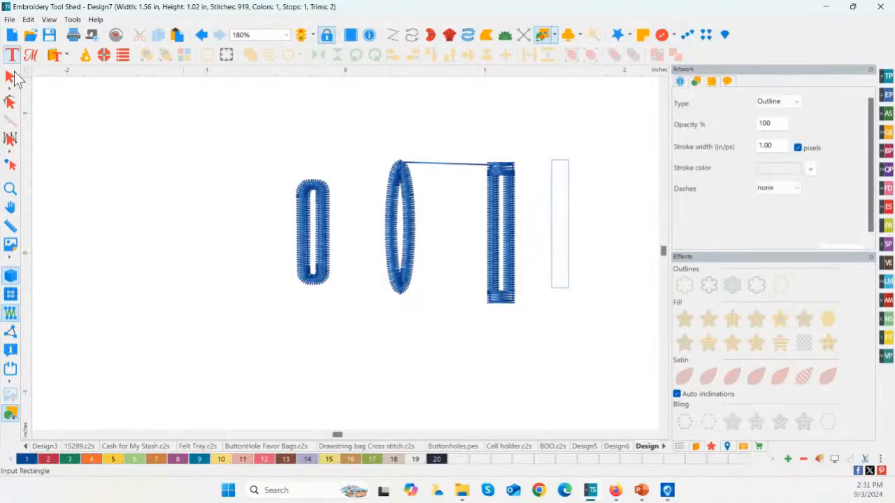
click(9, 76)
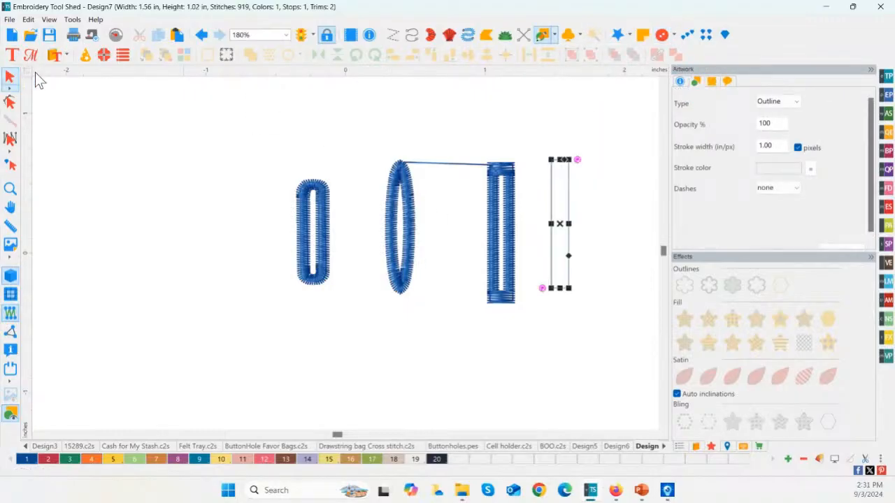
- Convert the narrow rectangle outline to a Steil stitch object
right_click(566, 225)
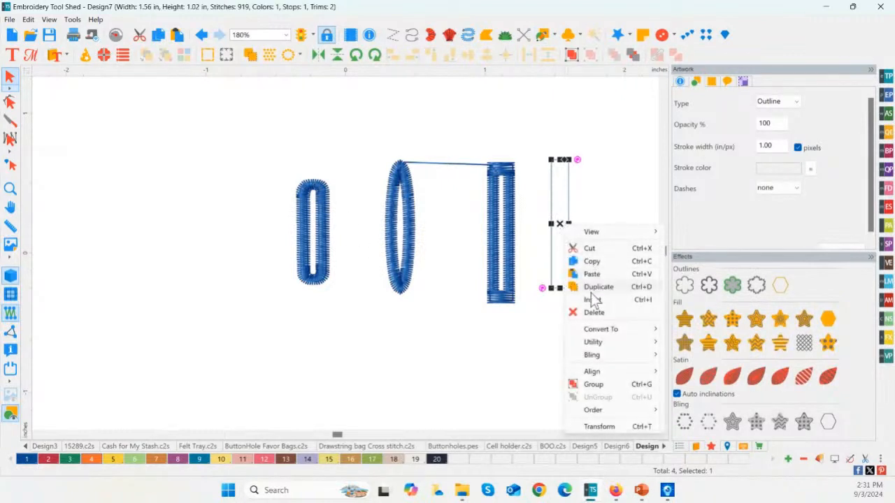
mouse_move(628, 329)
click(690, 354)
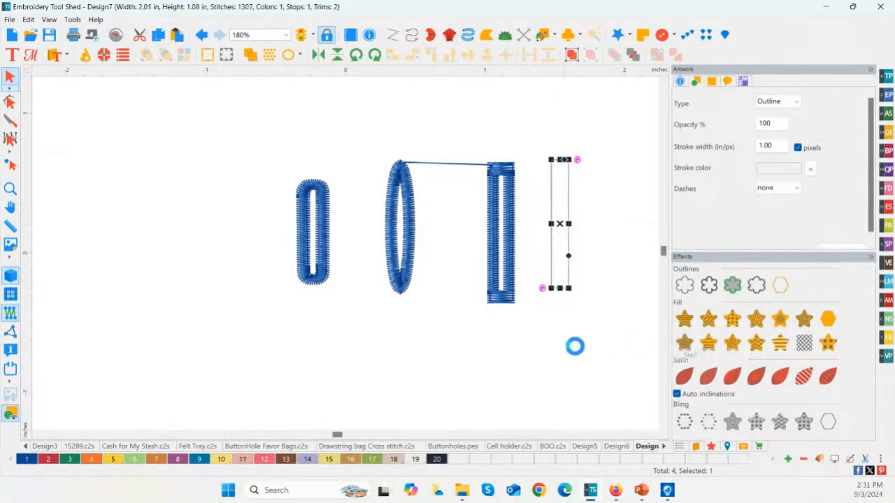
click(553, 351)
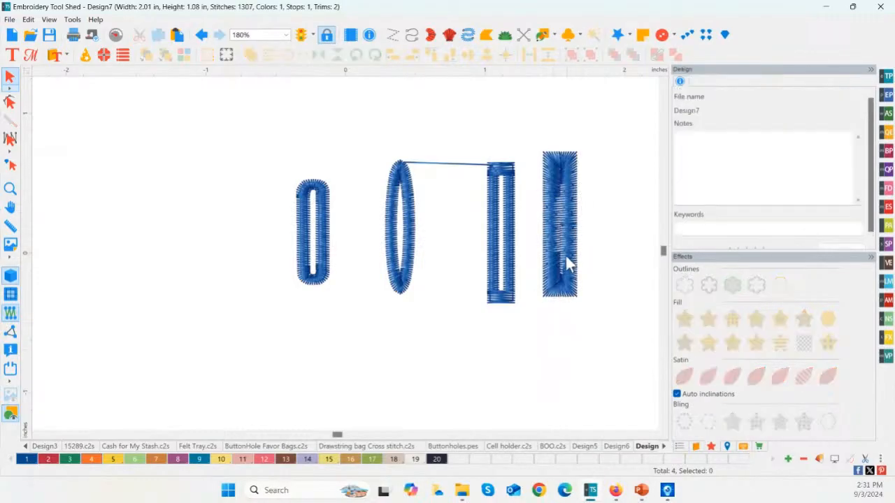
- Set the Steil width of the rectangle to 2 mm
click(566, 186)
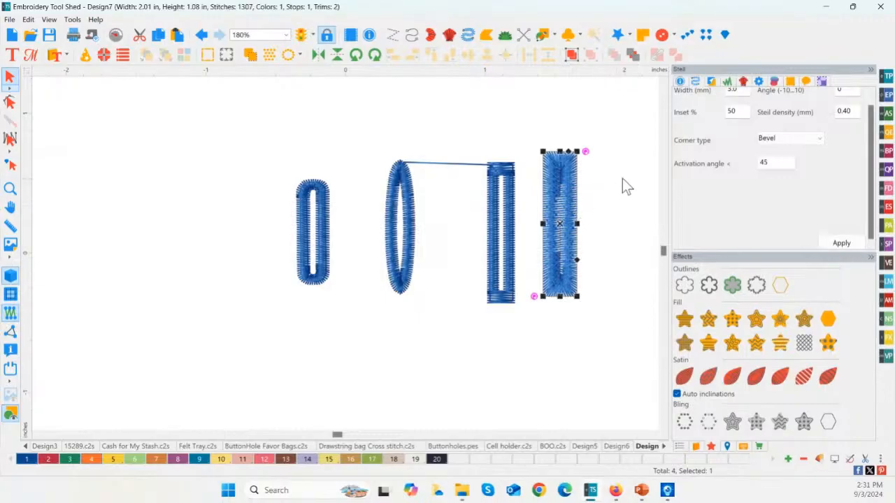
key(ctrl)
scroll(874, 148, up, 1)
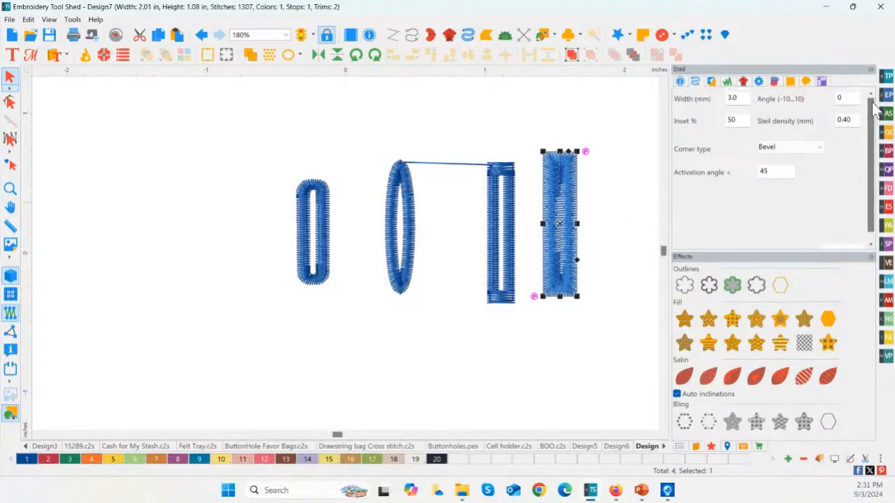
double_click(734, 98)
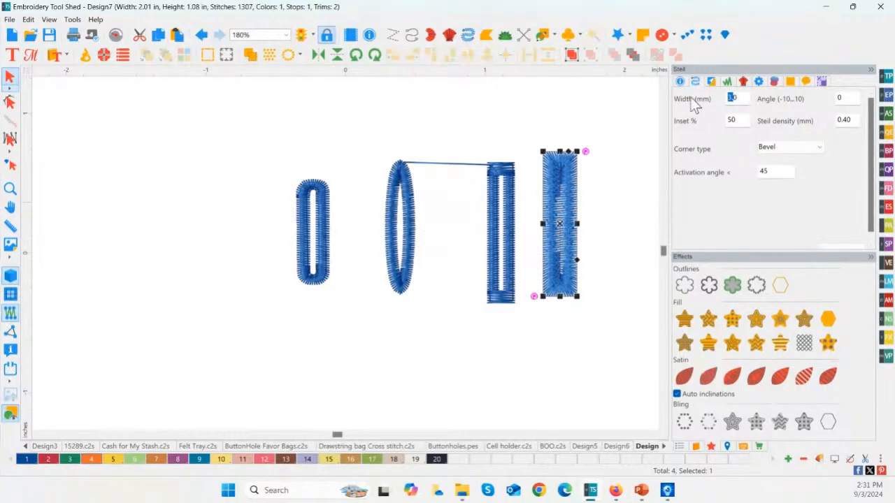
text(2.)
click(842, 242)
click(610, 228)
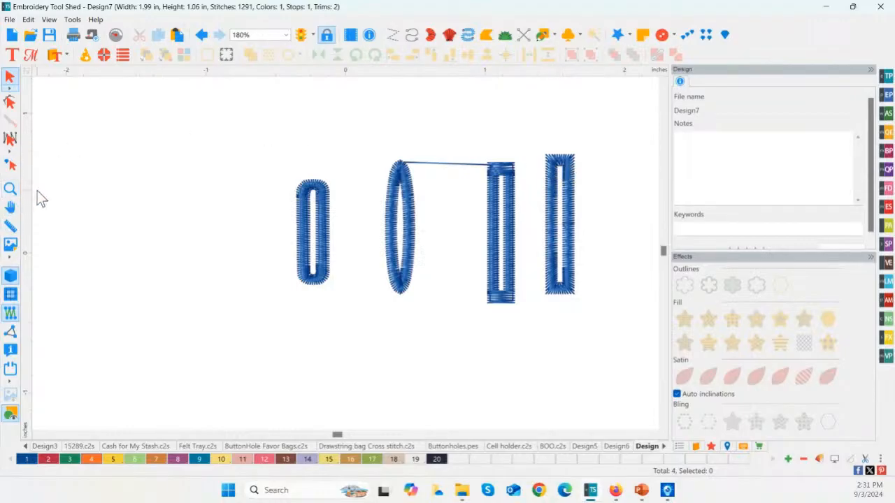
- Move the Standard Narrow buttonhole left, closer to the Steil ellipse, and recolour it Saffron (134, colour 4)
click(506, 226)
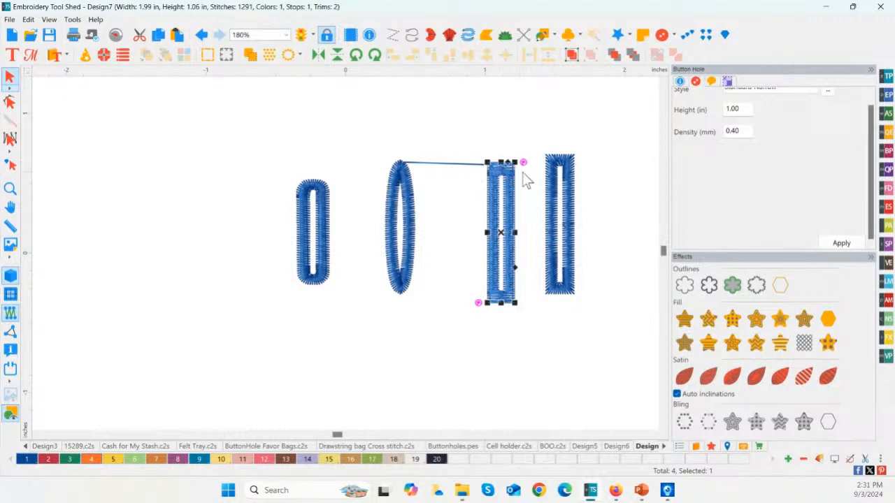
drag(501, 232, 461, 235)
click(91, 459)
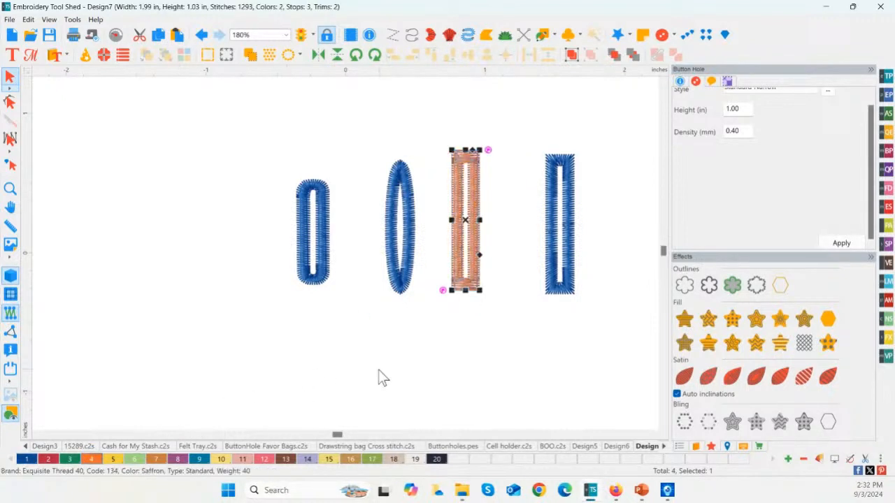
click(379, 377)
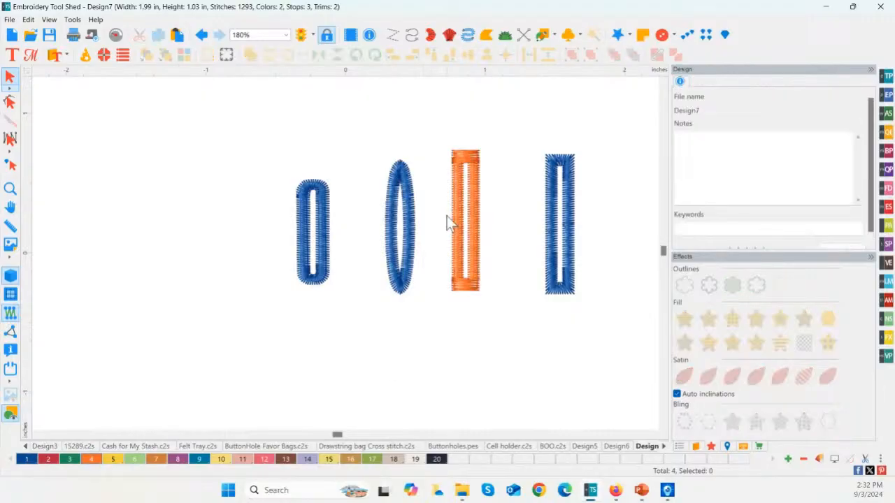
- Move the Steil rectangle left so it stands directly beside the orange Standard Narrow buttonhole, level with it
click(557, 203)
drag(563, 237, 505, 220)
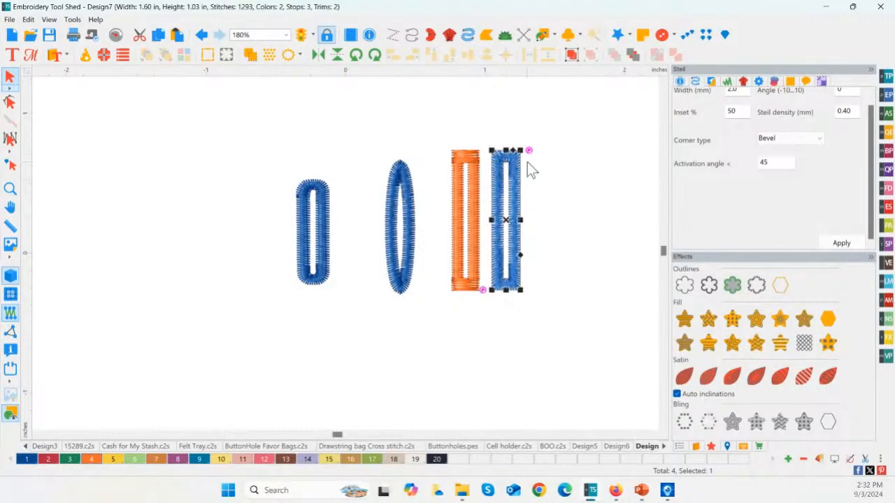
click(572, 187)
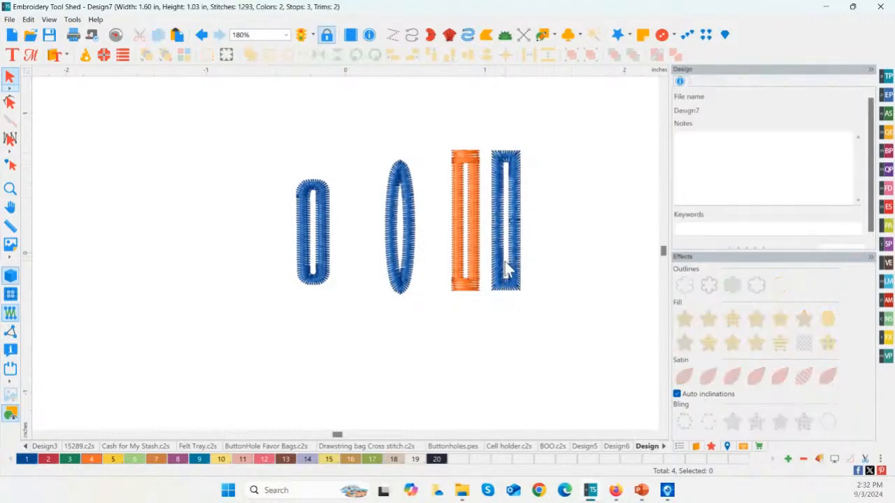
- Compare the Steil rectangle and ellipse with the Round and Standard Narrow buttonholes by selecting each object individually
click(511, 269)
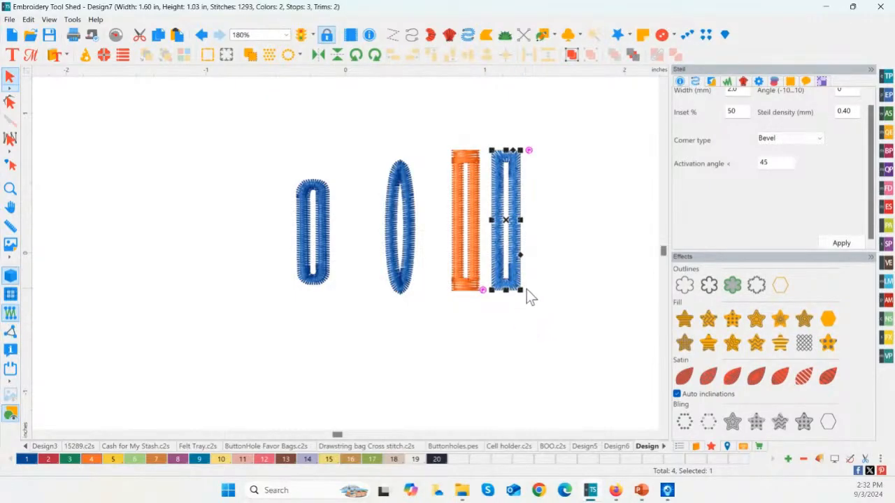
click(506, 355)
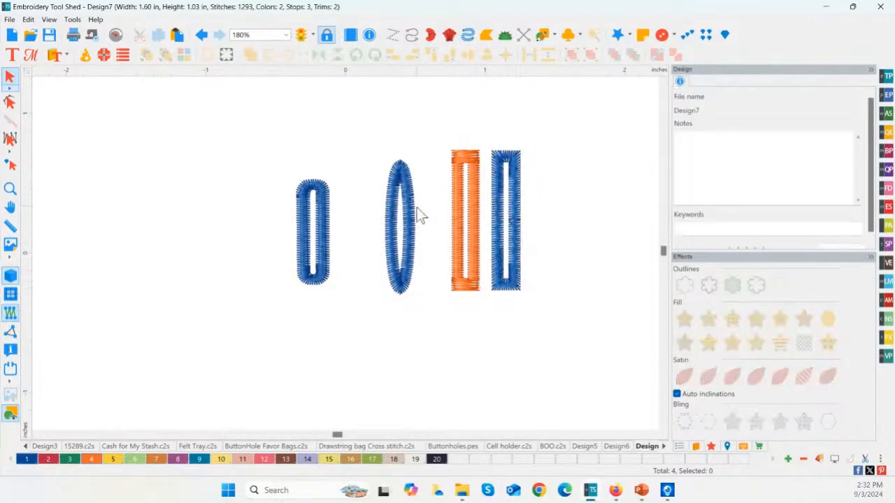
click(404, 226)
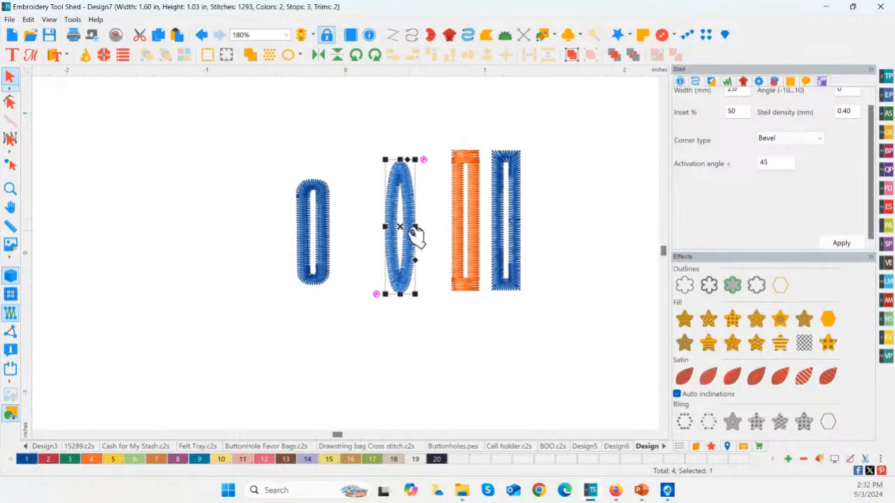
click(440, 242)
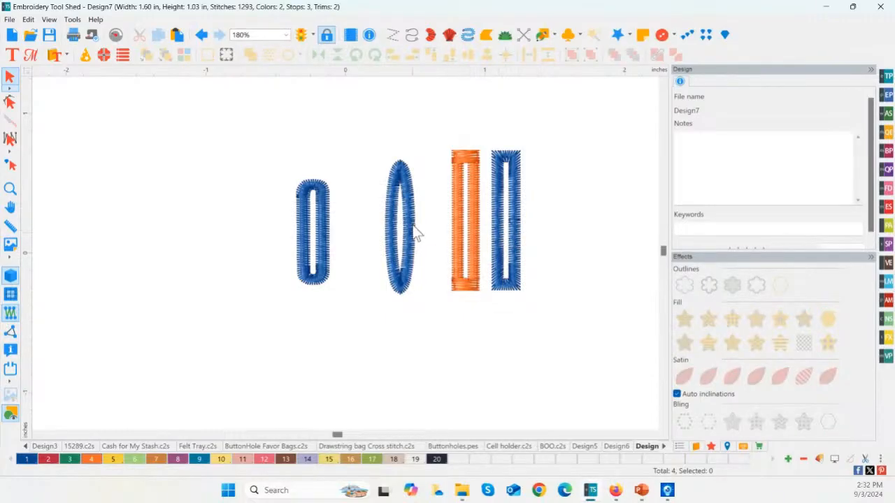
click(330, 236)
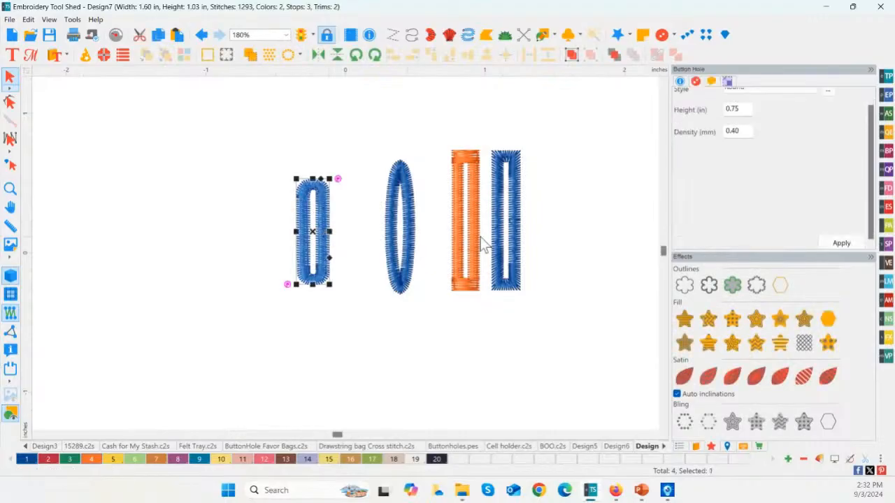
click(478, 243)
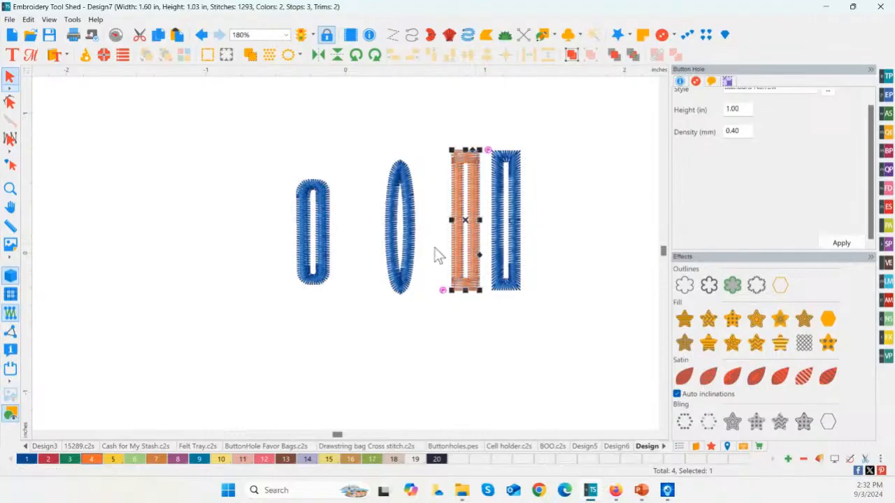
- Delete the Steil ellipse, the Standard Narrow buttonhole and the Steil rectangle together, keeping the Round buttonhole
click(555, 253)
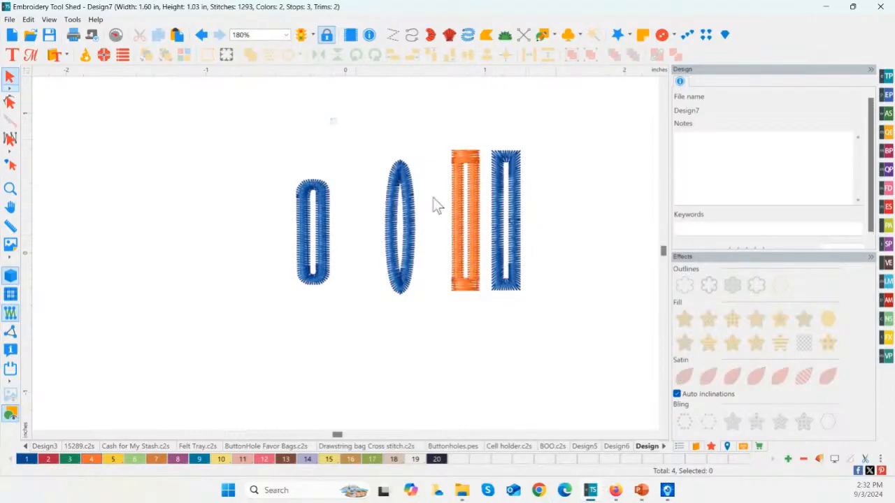
drag(332, 119, 586, 326)
key(Delete)
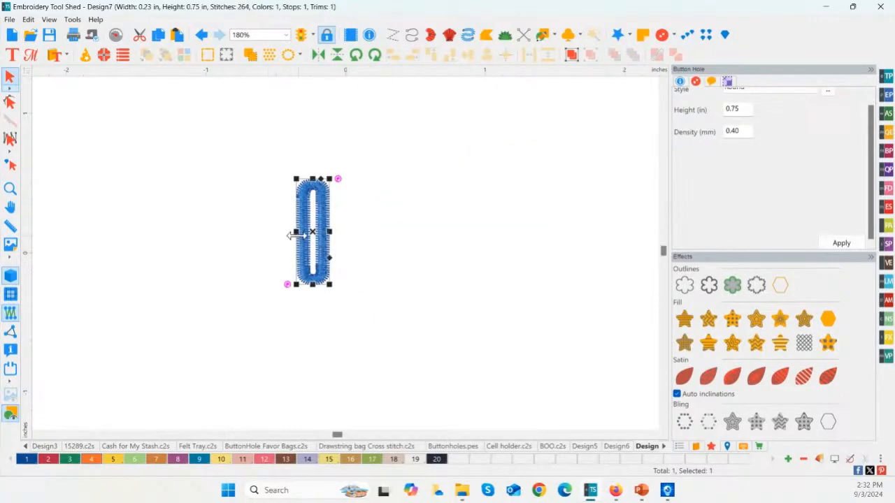
- Choose the decorative buttonhole19 from the button hole styles and place it beside the blue buttonhole
click(673, 36)
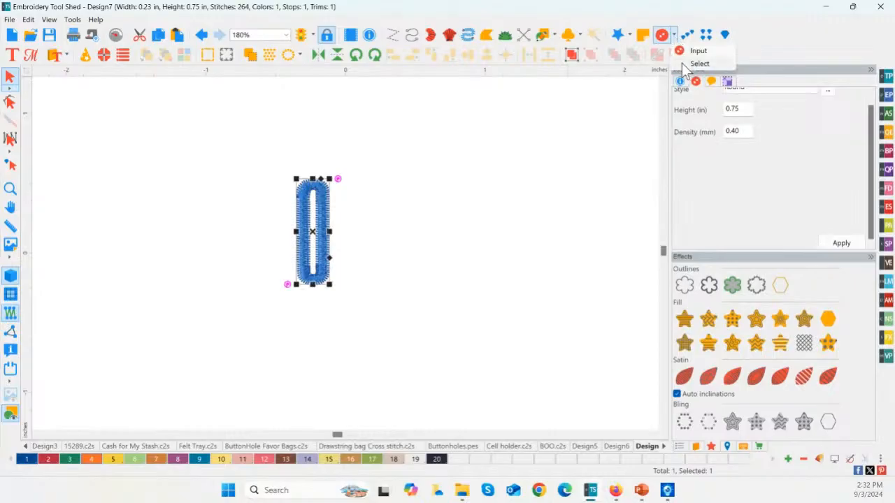
click(685, 64)
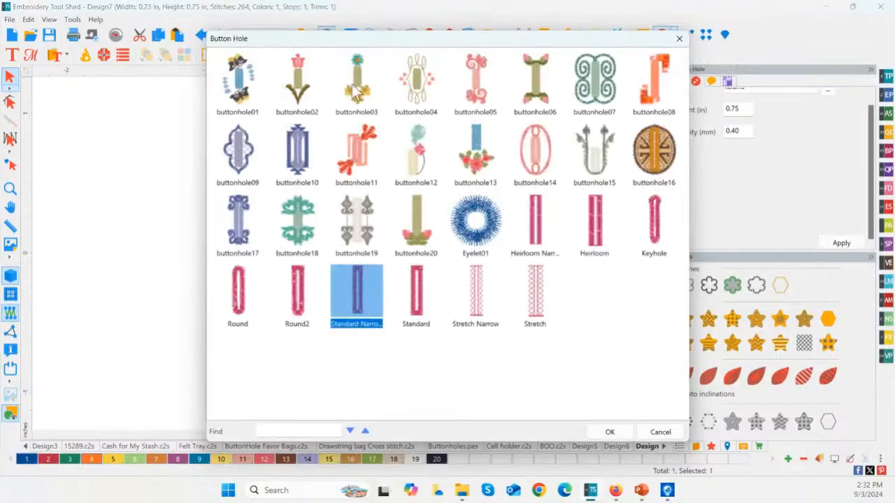
click(476, 92)
click(516, 89)
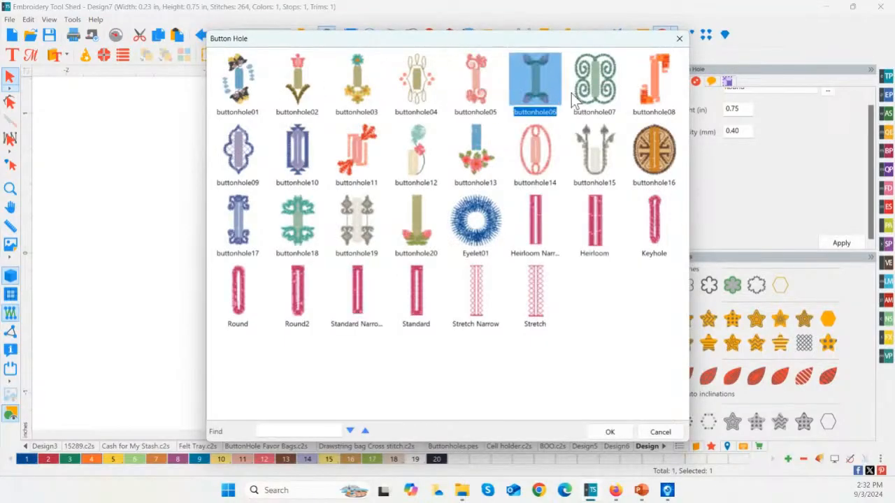
click(586, 92)
click(632, 94)
click(230, 148)
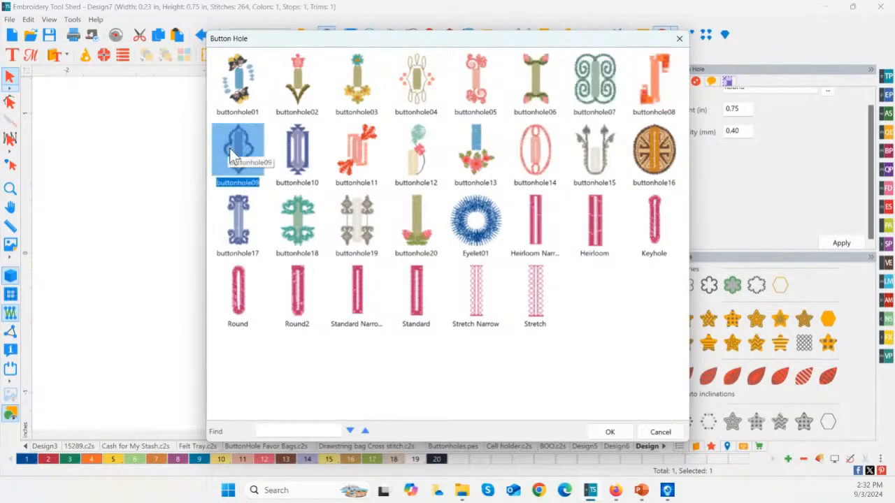
click(352, 152)
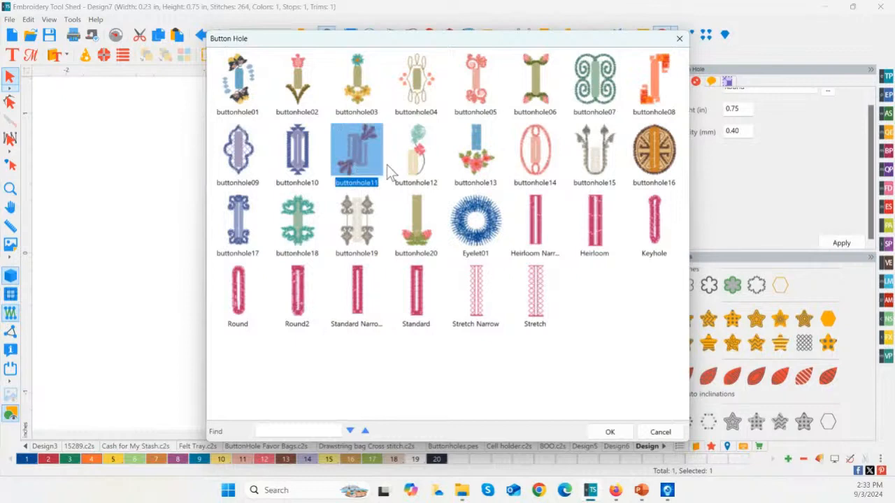
click(297, 234)
click(363, 234)
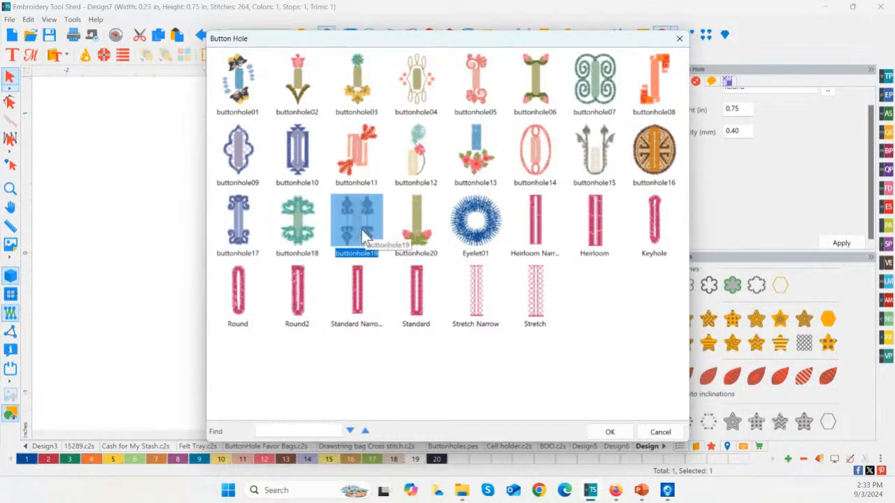
double_click(362, 233)
click(426, 225)
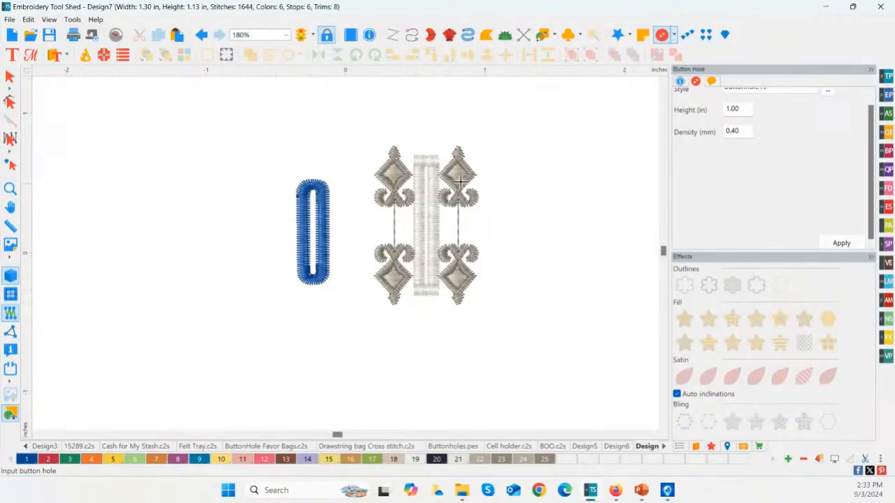
- Delete the decorative buttonhole19 from the design
click(9, 77)
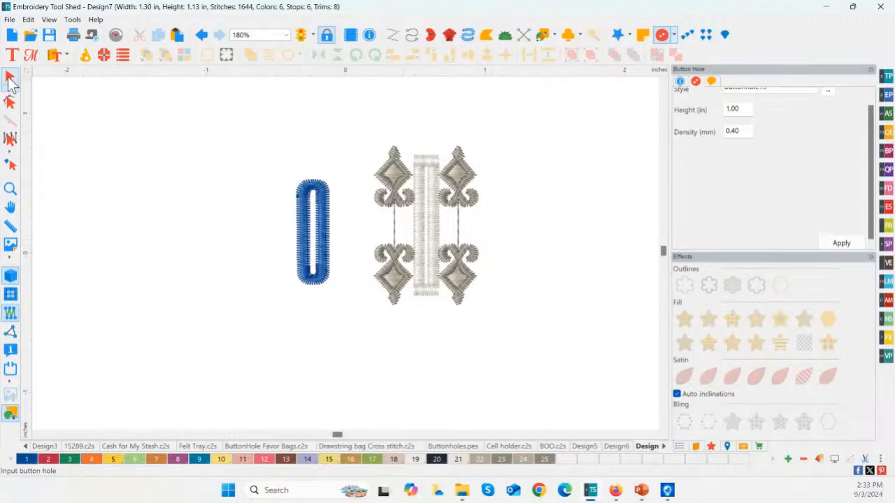
key(Delete)
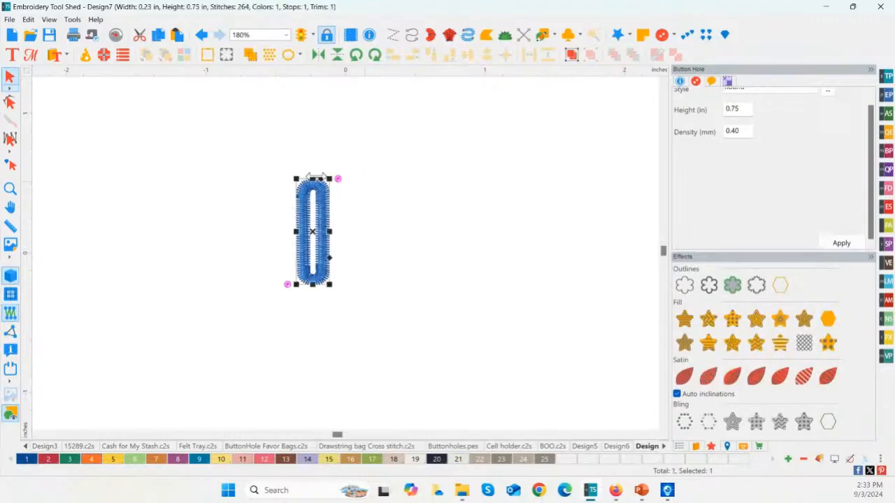
- Insert the pineapple charm from the text designs catalog and place it to the left of the blue buttonhole
click(55, 57)
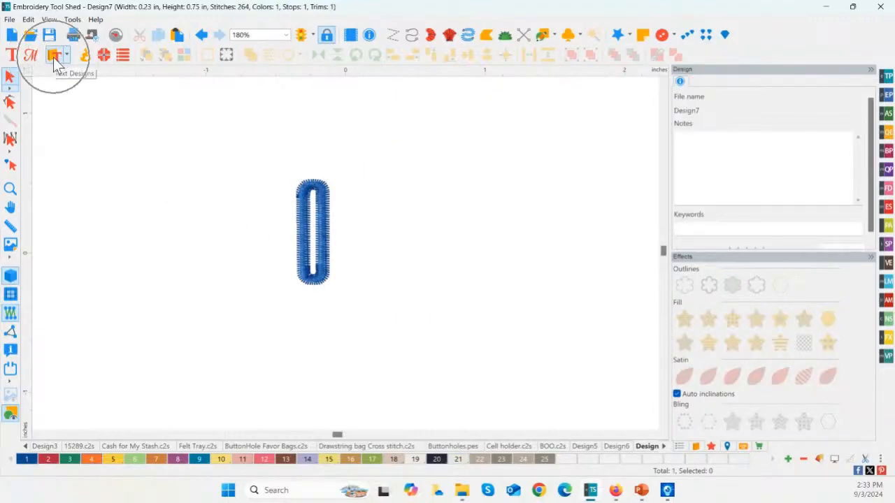
click(55, 57)
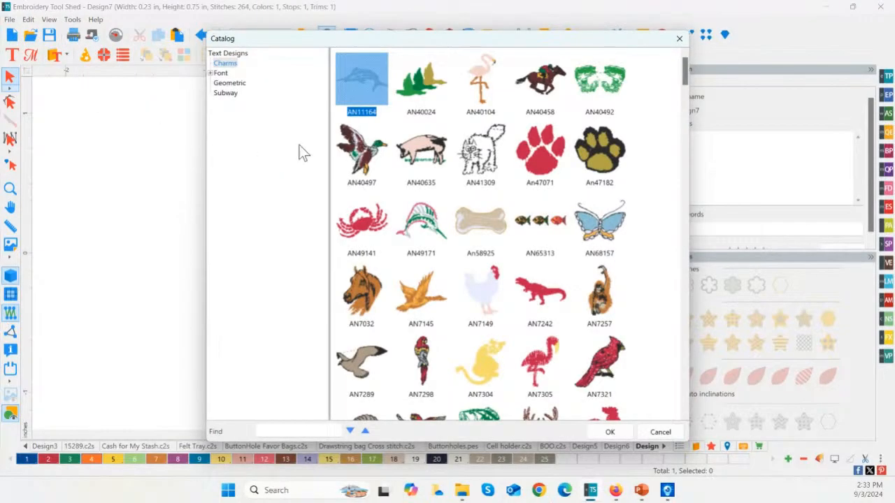
drag(684, 69, 677, 272)
double_click(363, 175)
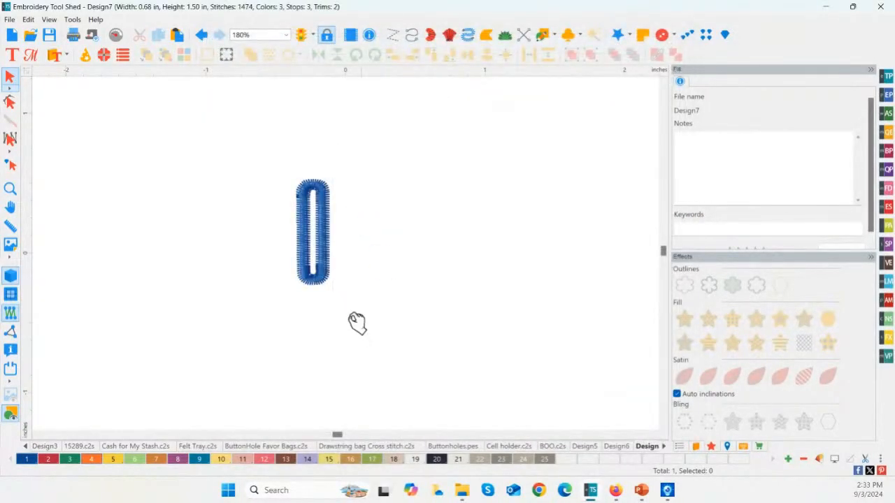
drag(355, 279, 202, 253)
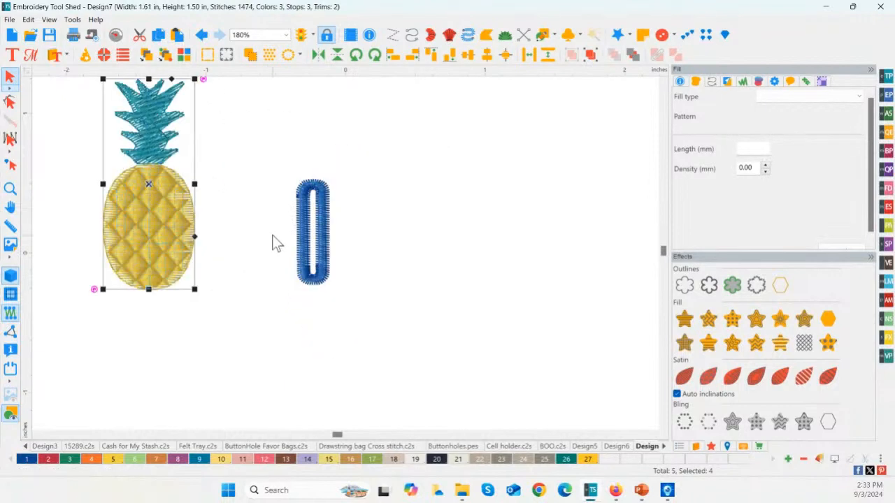
- Move the blue buttonhole onto the centre of the pineapple's yellow body
click(311, 236)
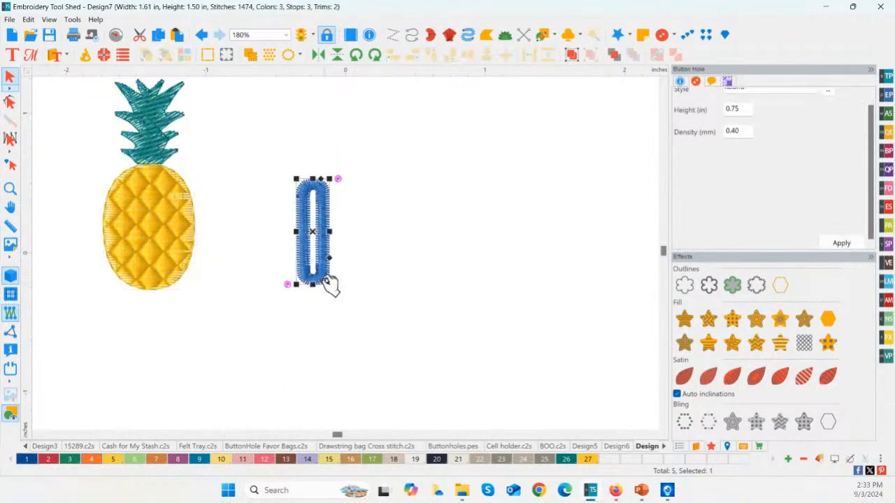
click(314, 240)
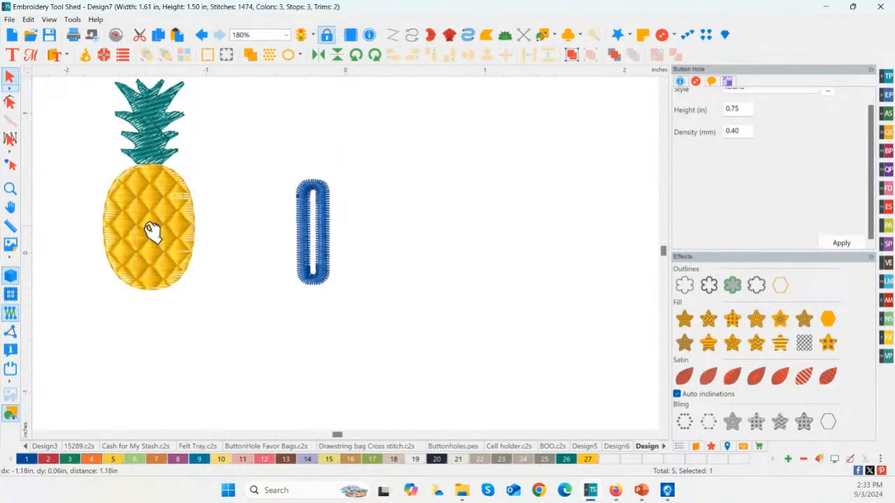
drag(152, 232, 152, 232)
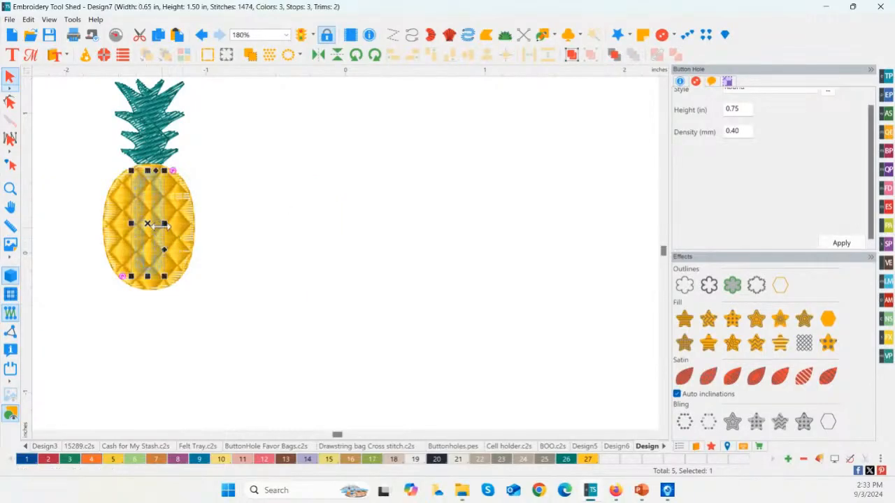
- Send the pineapple behind the buttonhole in the stitching order
click(223, 235)
click(163, 226)
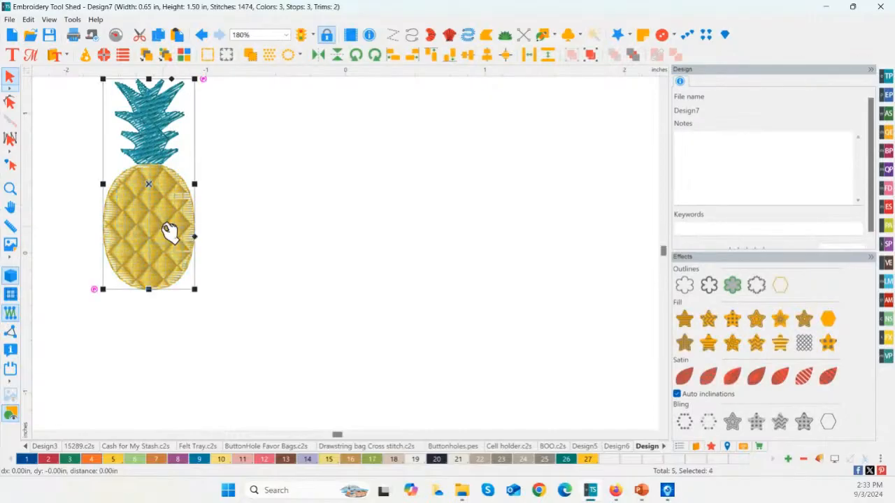
click(224, 237)
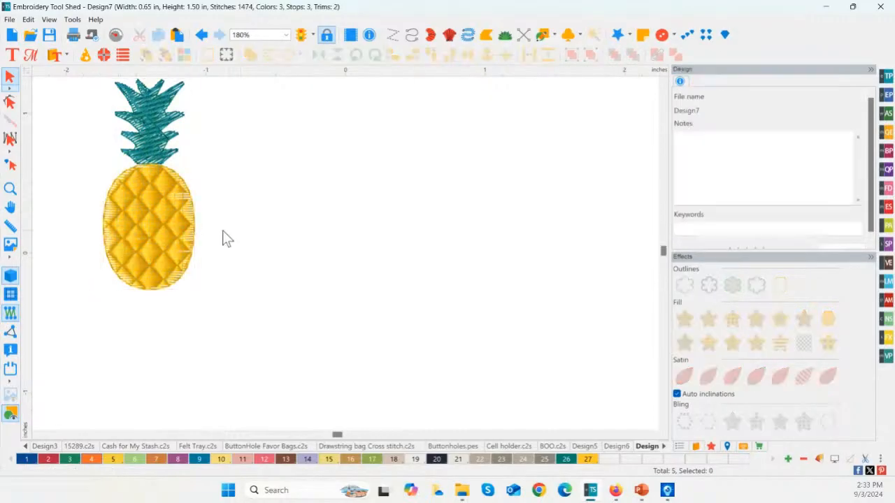
click(176, 238)
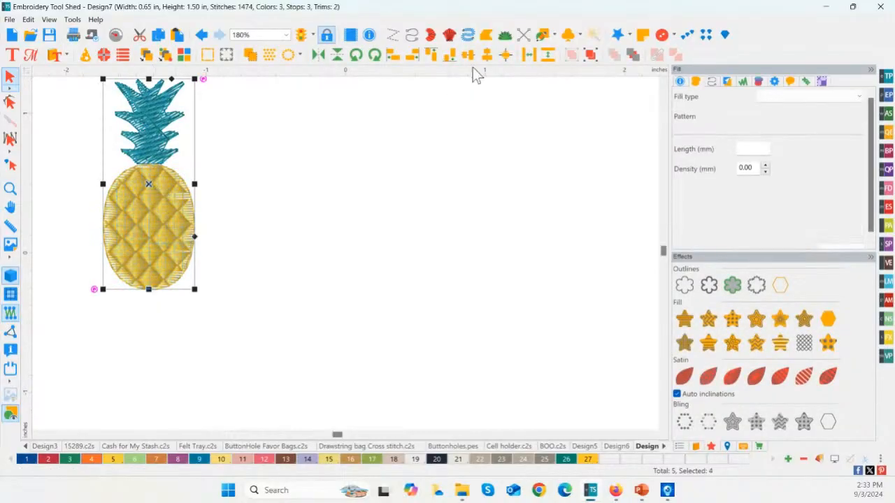
click(631, 55)
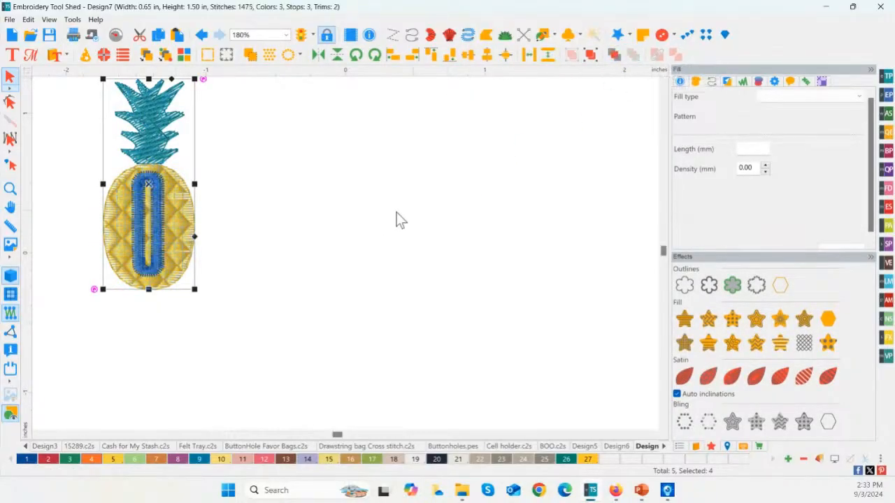
click(206, 245)
- Remove the pineapple's fill stitches underneath the selected blue buttonhole with the utility command
click(154, 253)
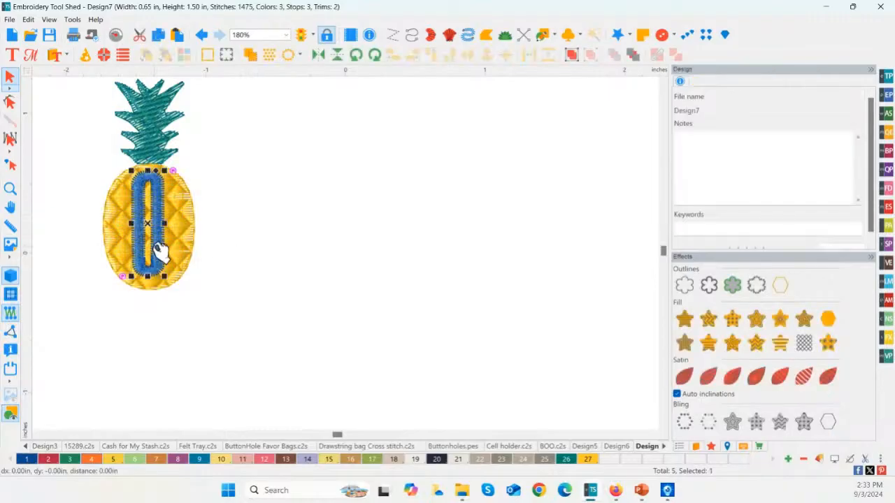
click(10, 188)
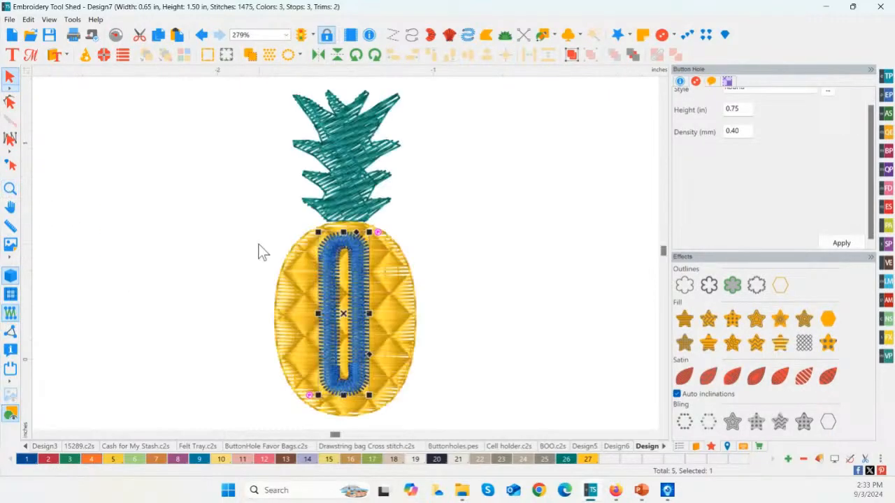
right_click(343, 312)
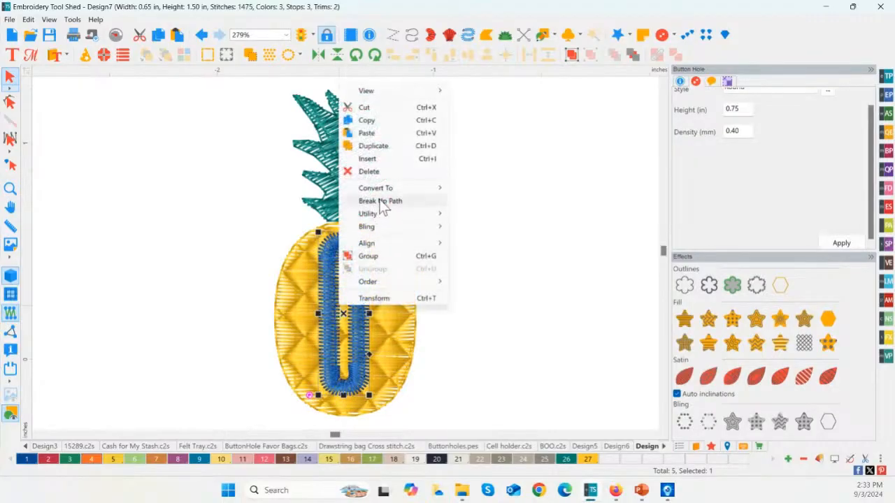
mouse_move(380, 213)
click(503, 231)
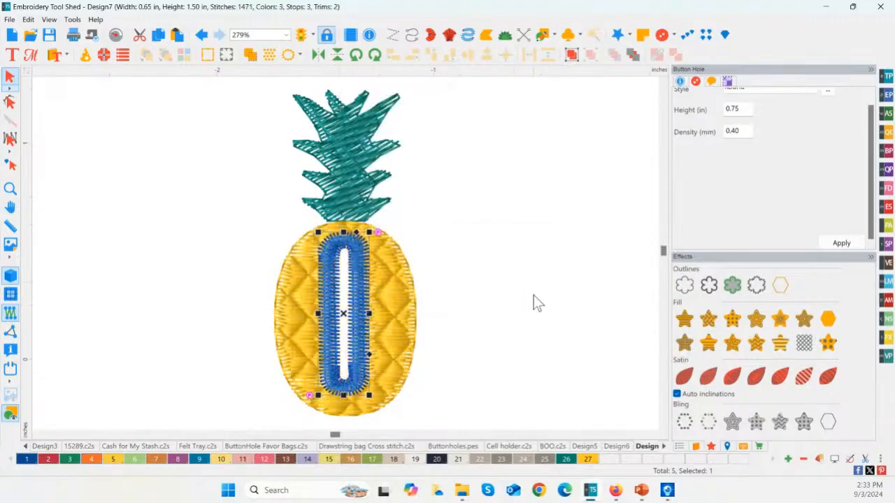
click(504, 281)
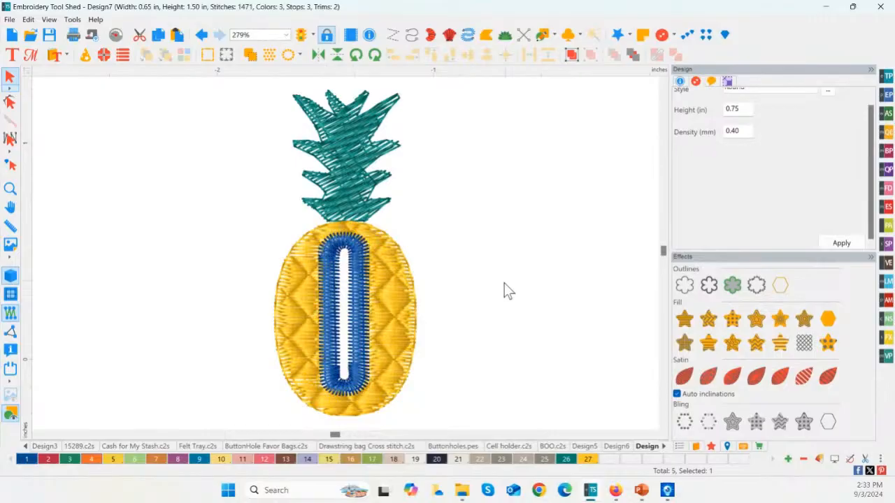
- Recolor the buttonhole on the pineapple with the yellow thread, color 5
click(362, 336)
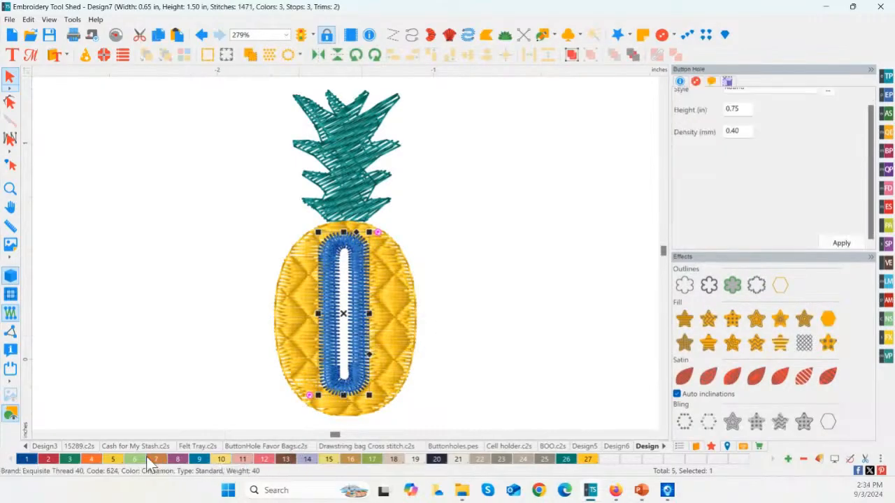
click(112, 461)
click(133, 328)
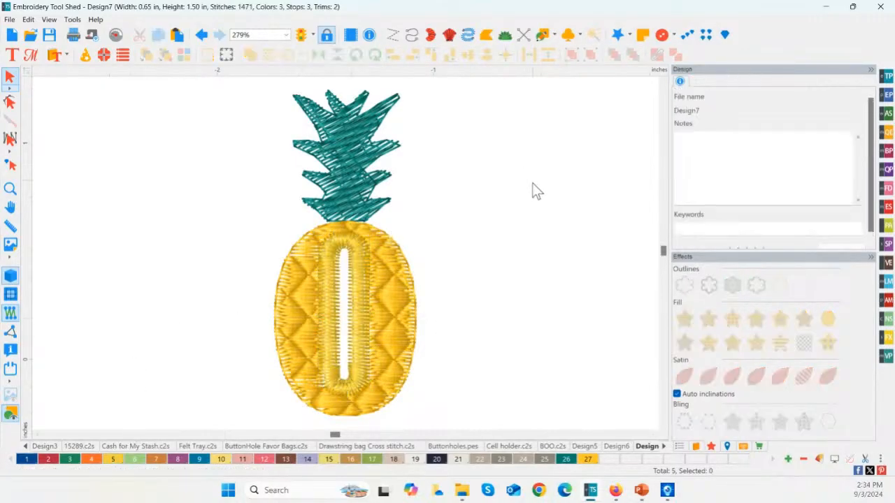
- Move the buttonhole off the pineapple to check the opening cut in the fill, and undo the move
click(353, 287)
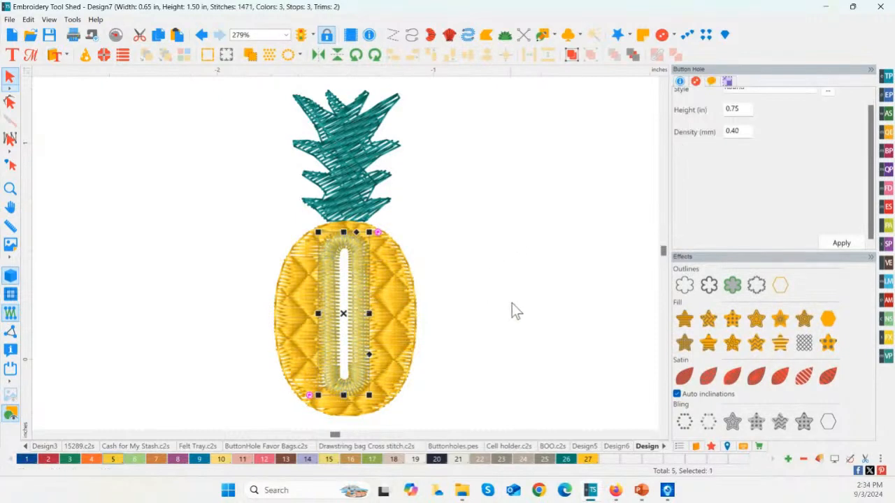
drag(346, 320, 496, 315)
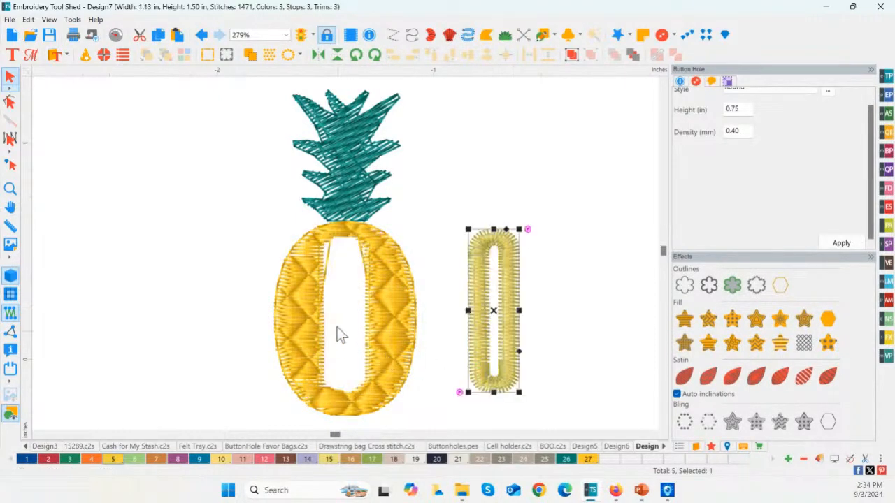
key(ctrl+z)
click(503, 331)
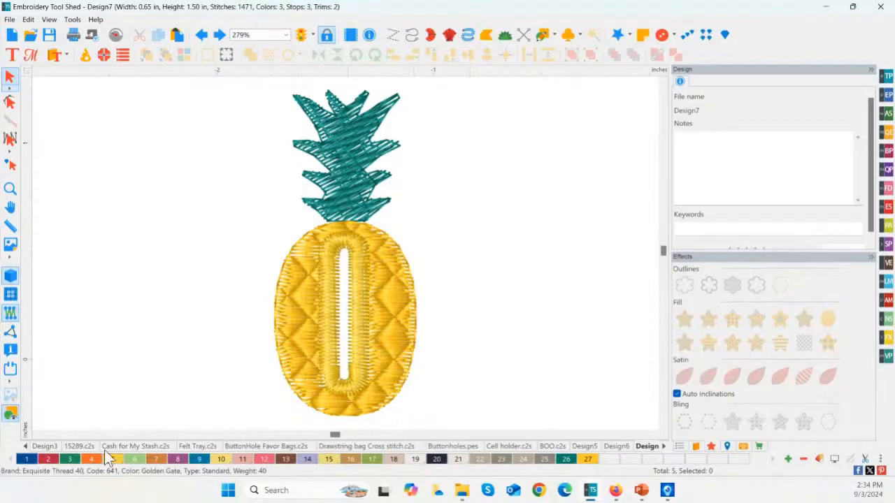
- Switch to the Cash for My Stash.c2s design and select its pair of buttonholes to inspect their properties
click(132, 447)
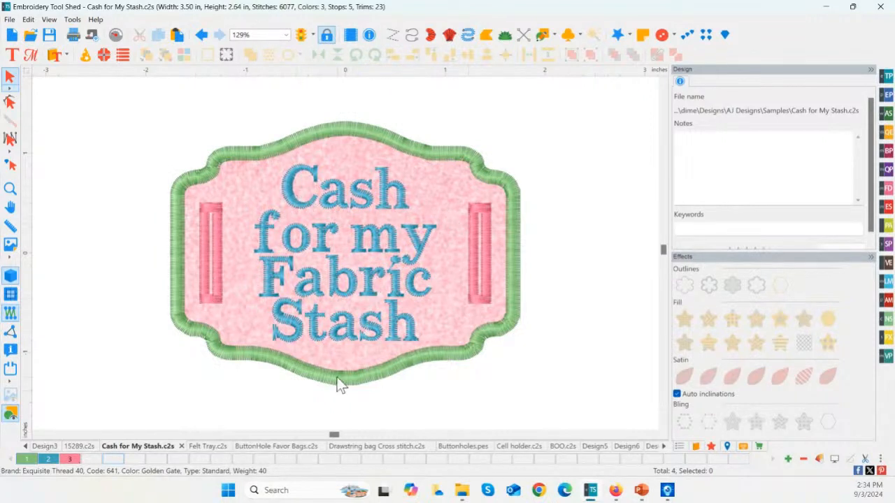
click(474, 256)
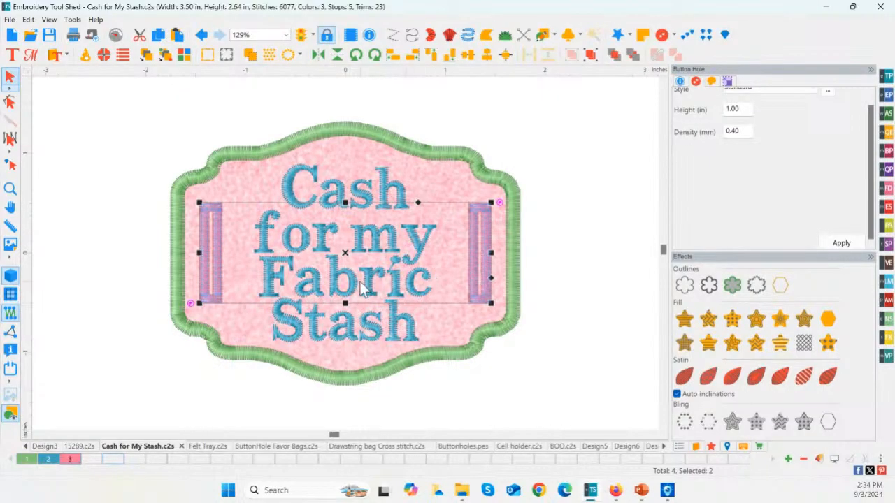
- Switch to the Felt Tray.c2s design and inspect the properties of its inner square and an upper-right corner buttonhole
click(206, 449)
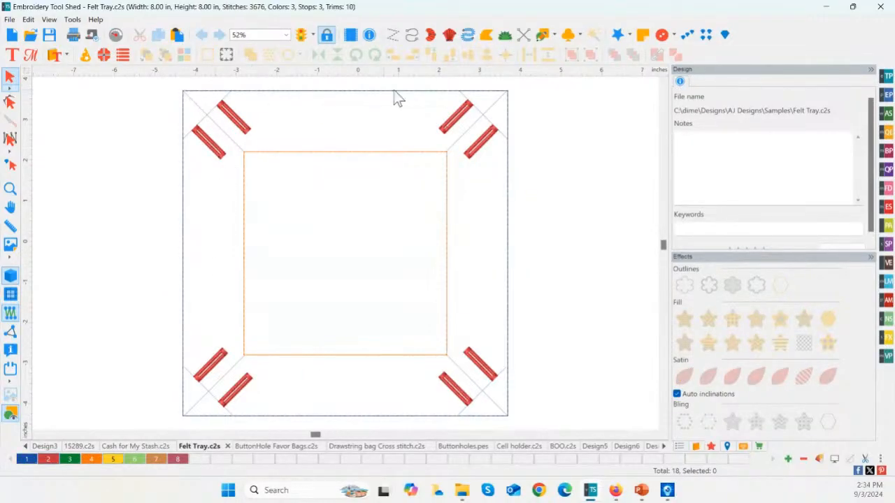
click(509, 325)
click(446, 332)
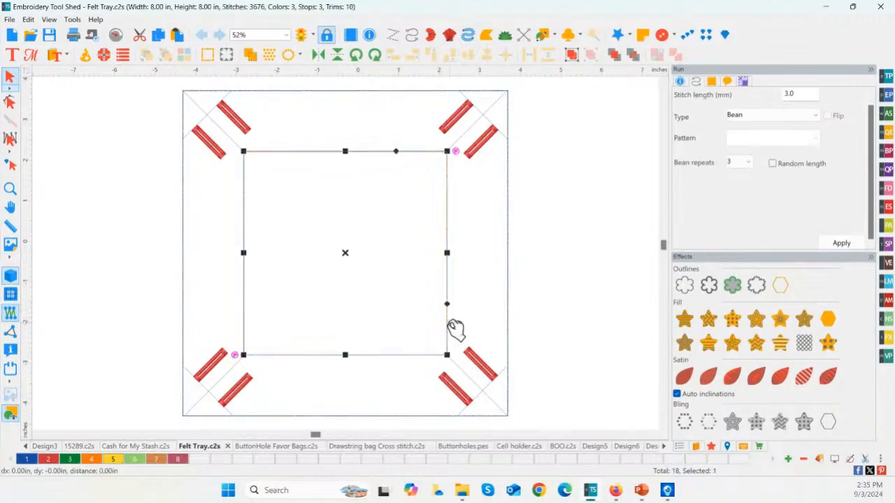
click(477, 152)
click(456, 117)
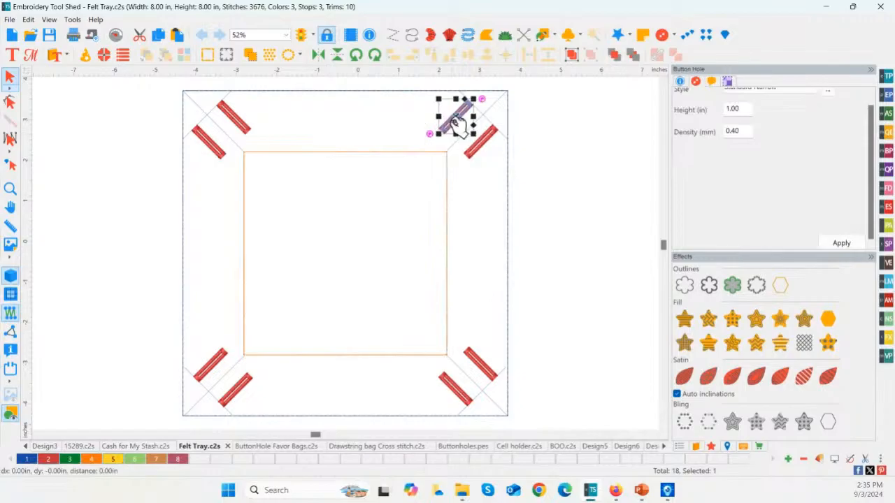
- Switch to the Cell holder.c2s design and inspect the properties of the long horizontal buttonhole above the monogram
click(248, 129)
click(209, 155)
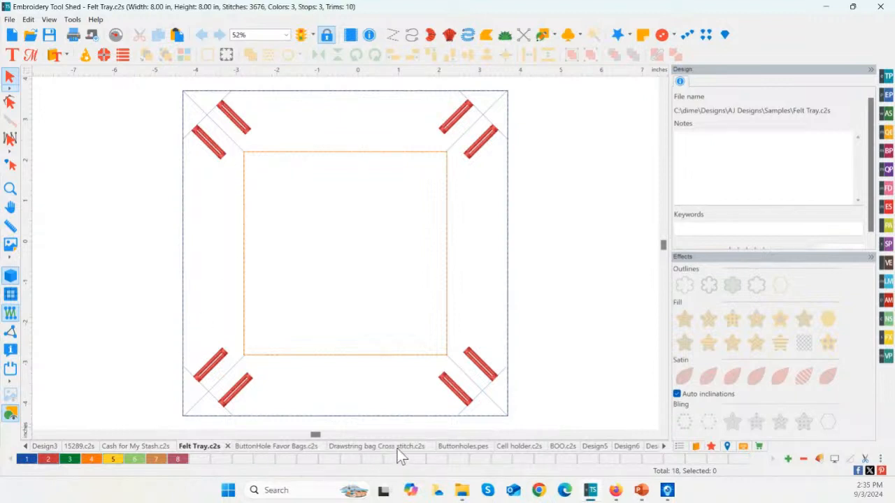
click(515, 447)
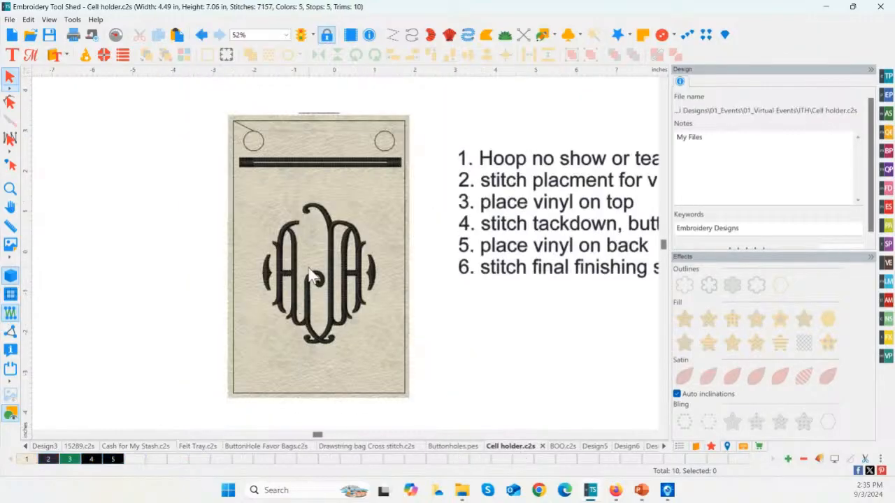
click(377, 163)
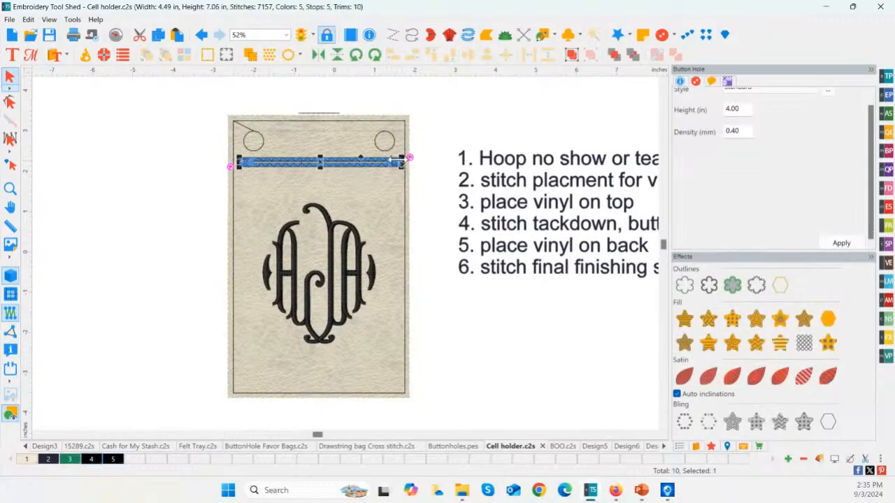
click(401, 333)
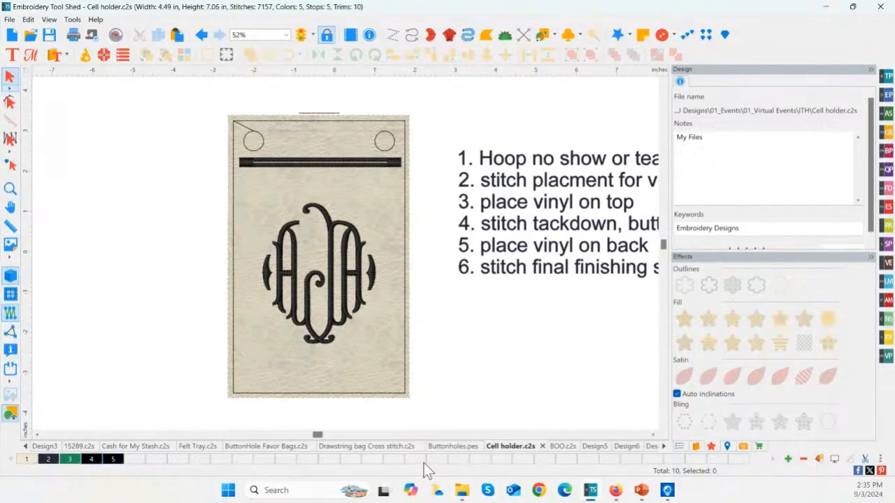
- Review the sample buttonhole layouts in Buttonholes.pes, ButtonHole Favor Bags.c2s and Drawstring bag Cross stitch.c2s
click(451, 448)
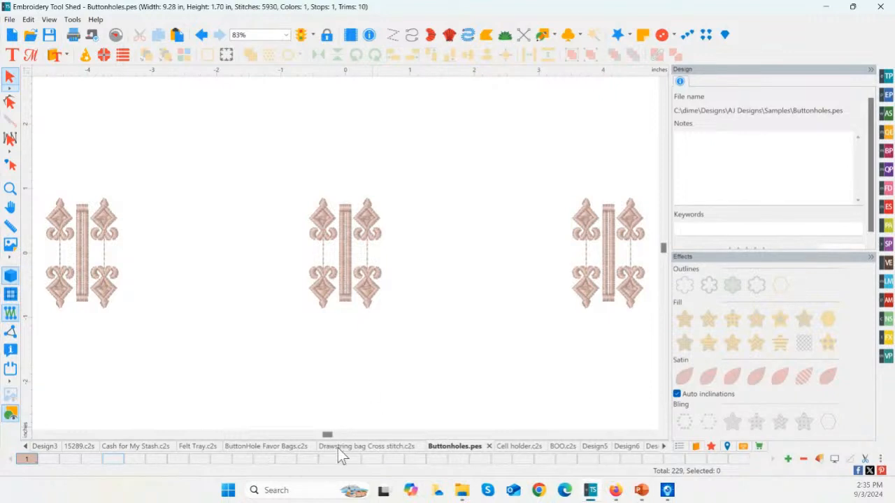
click(252, 446)
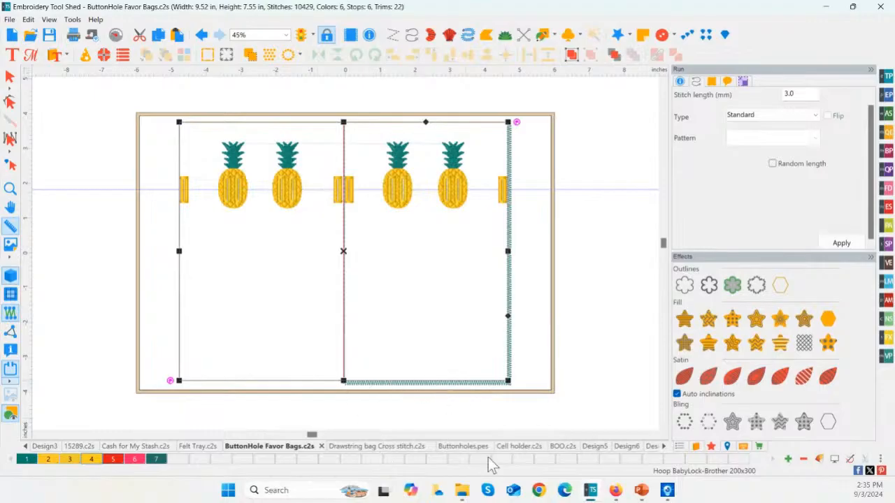
click(355, 447)
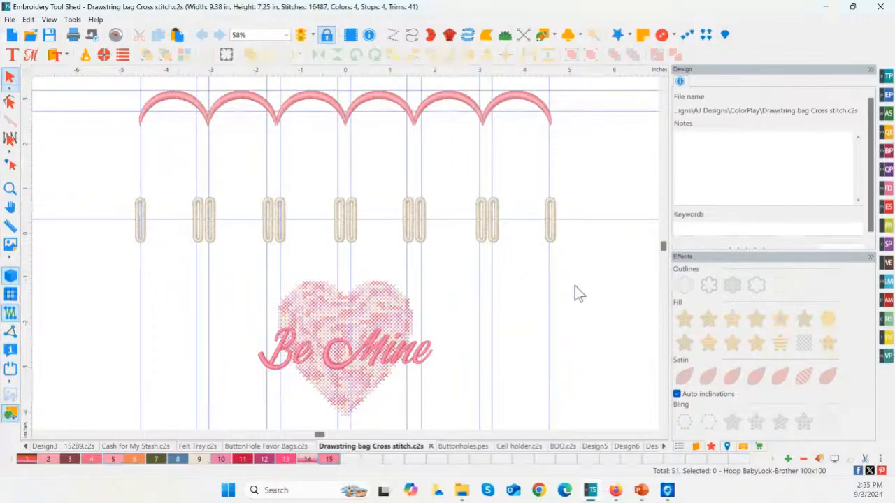
scroll(538, 269, down, 1)
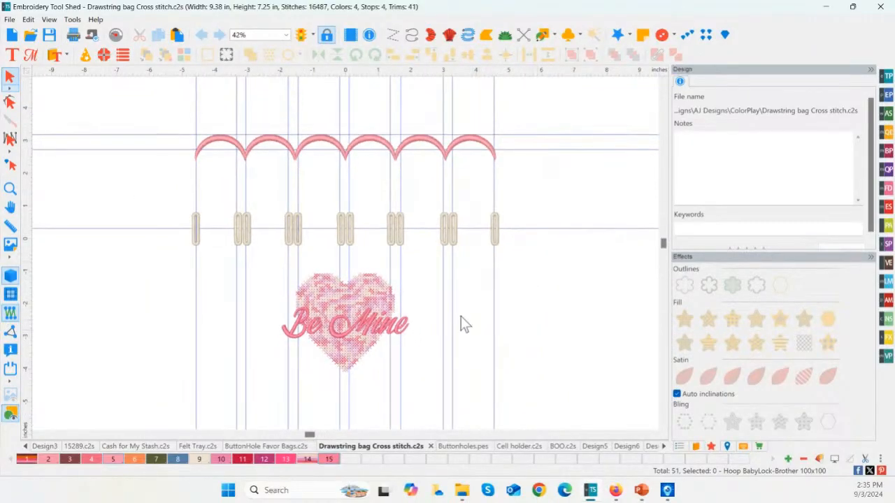
mouse_move(124, 75)
mouse_down()
mouse_move(125, 103)
mouse_move(132, 69)
mouse_move(112, 79)
mouse_move(123, 72)
mouse_up()
right_click(133, 69)
click(245, 448)
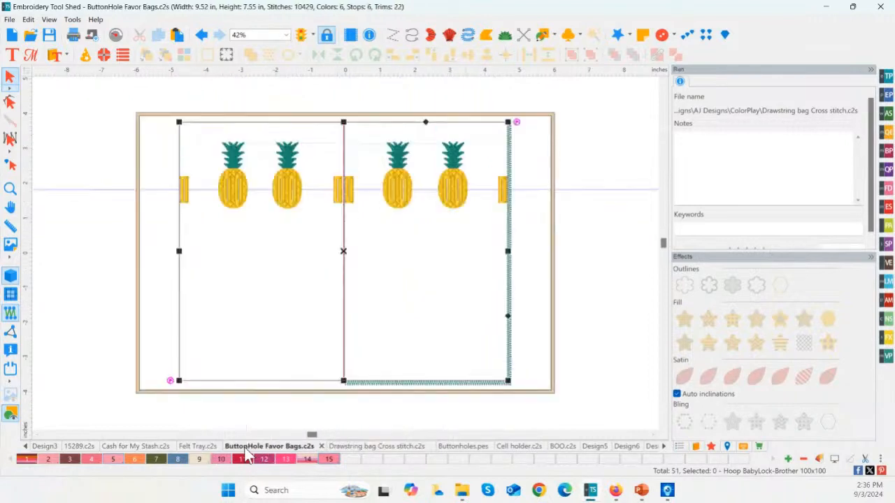
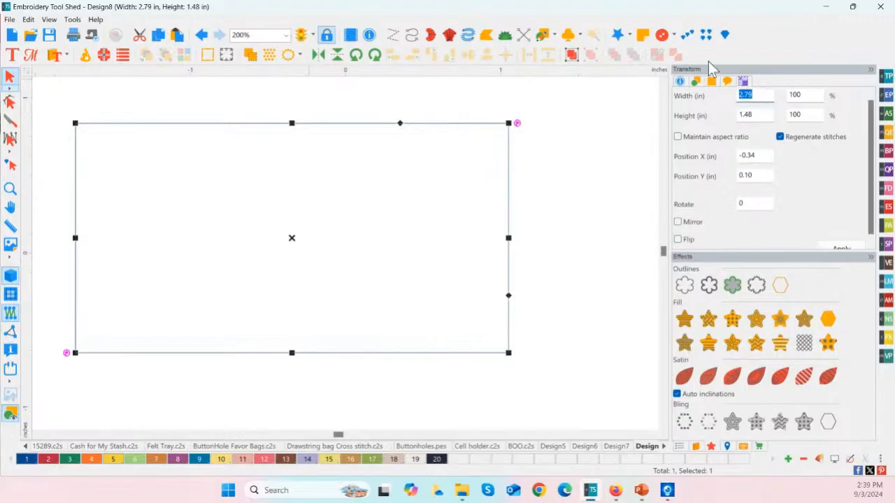
- Resize the rectangle outline in Design8 to 9.5 in wide and 7.5 in high
text(9.5)
click(759, 114)
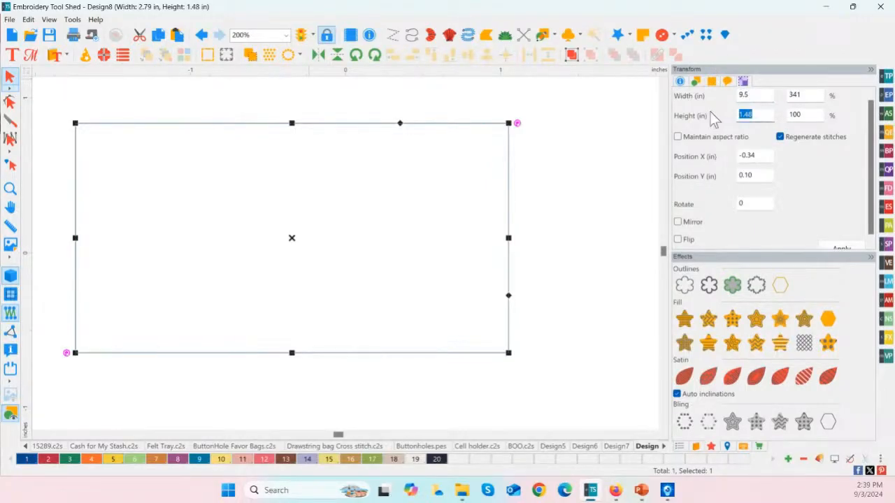
text(7.5)
click(837, 249)
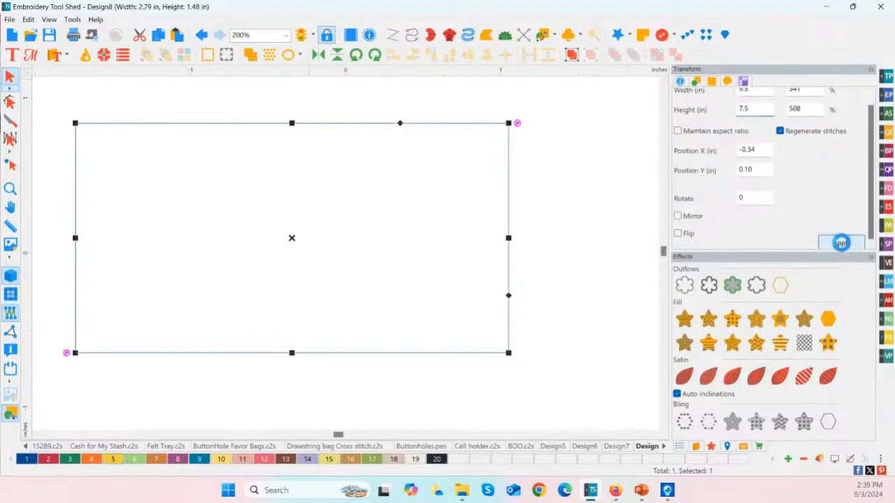
click(12, 192)
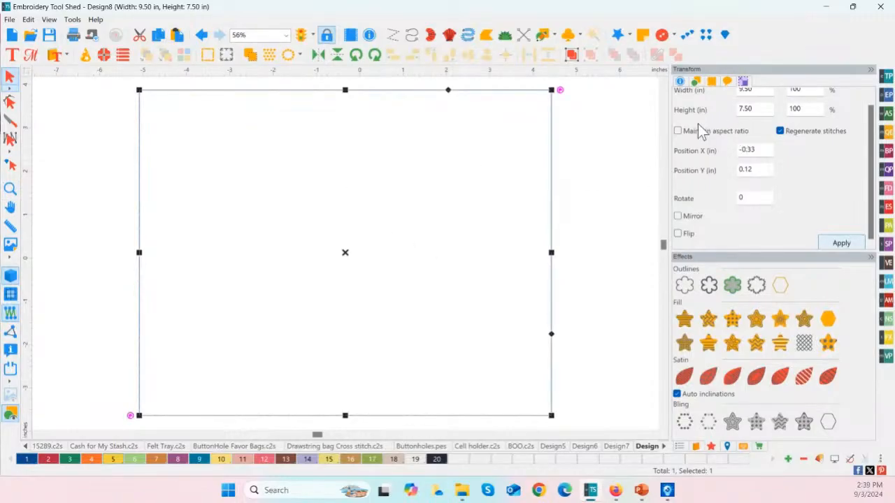
scroll(696, 130, up, 1)
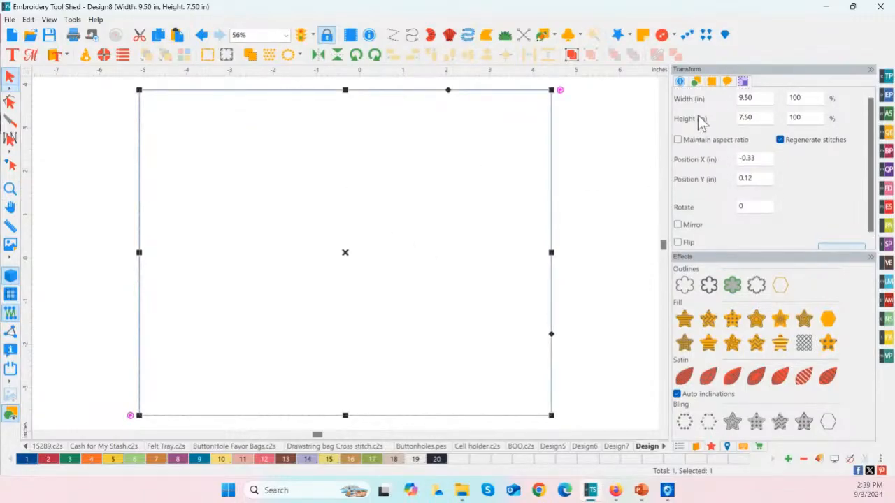
click(676, 140)
key(ctrl)
click(583, 177)
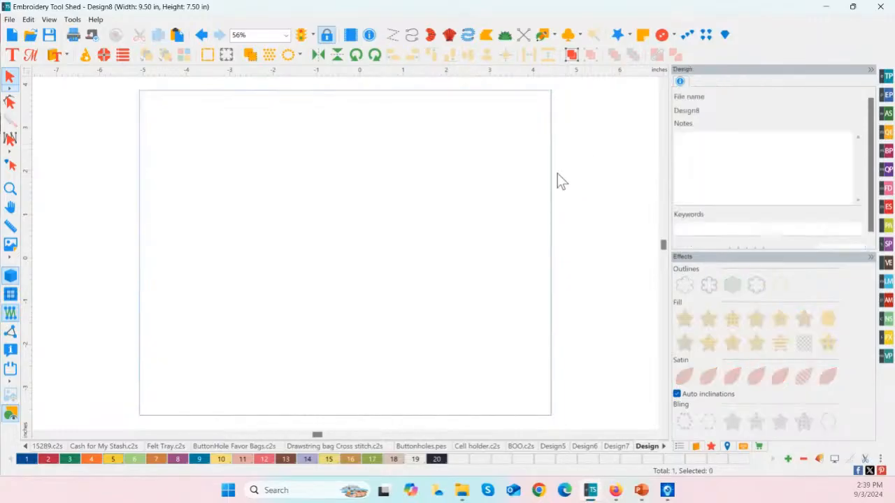
- Convert the rectangle outline to a Run stitch object and duplicate it
click(325, 96)
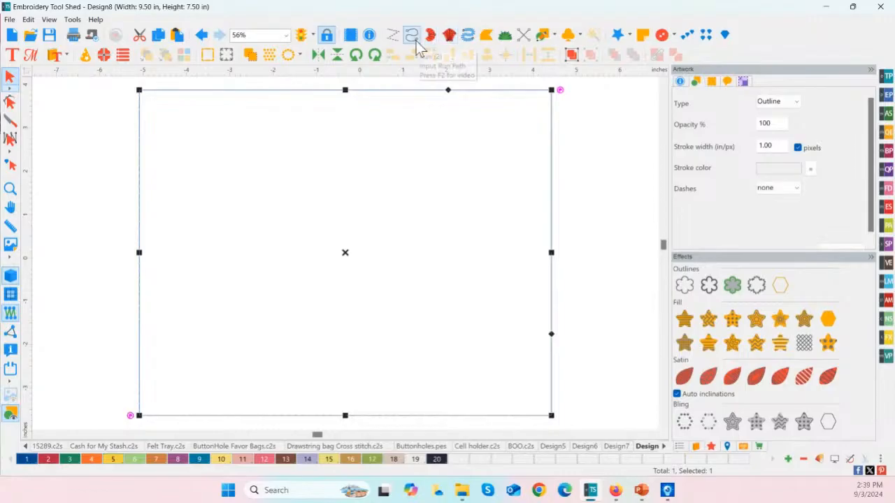
right_click(388, 96)
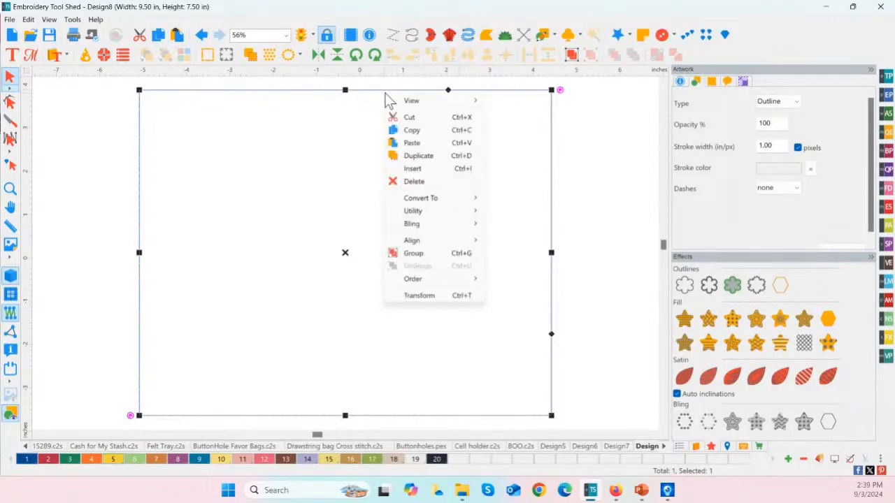
mouse_move(426, 204)
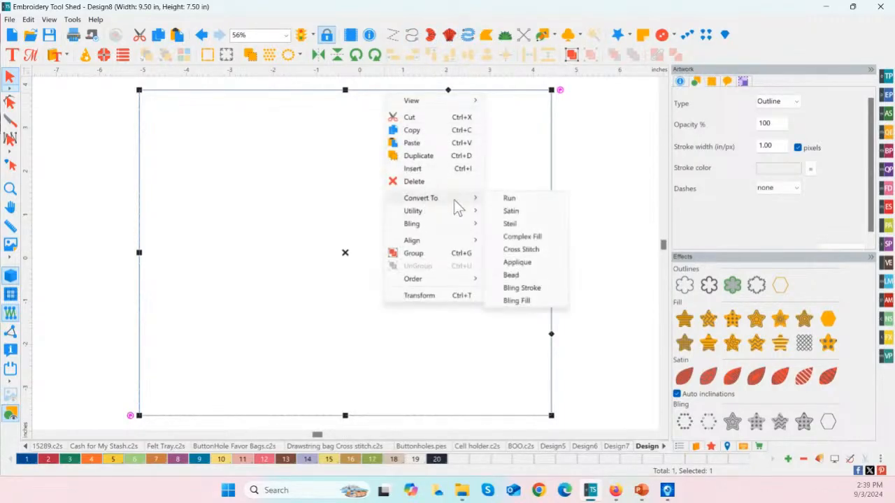
click(509, 199)
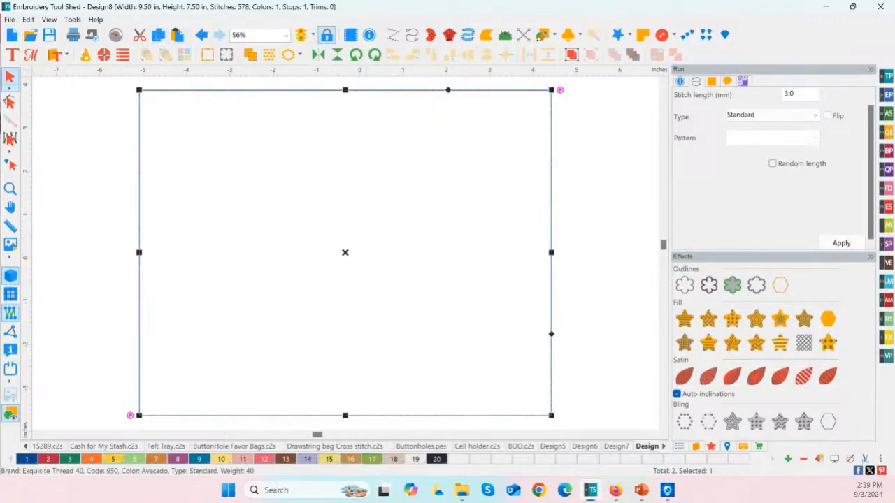
- Recolor the duplicate rectangle with the orange Saffron thread, color 4
click(91, 460)
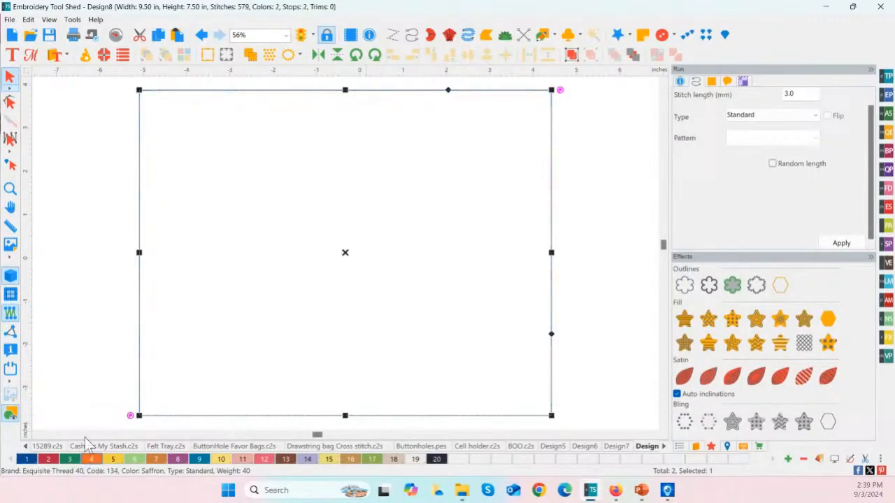
click(137, 358)
- Run through the stitch simulation to check the sewing order of the two rectangles
click(115, 34)
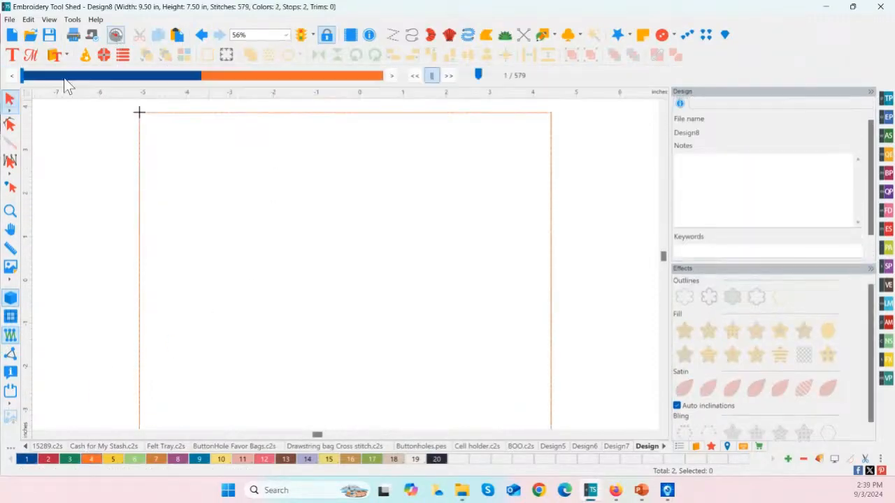
mouse_move(24, 80)
mouse_down()
mouse_move(308, 101)
mouse_move(451, 160)
mouse_up()
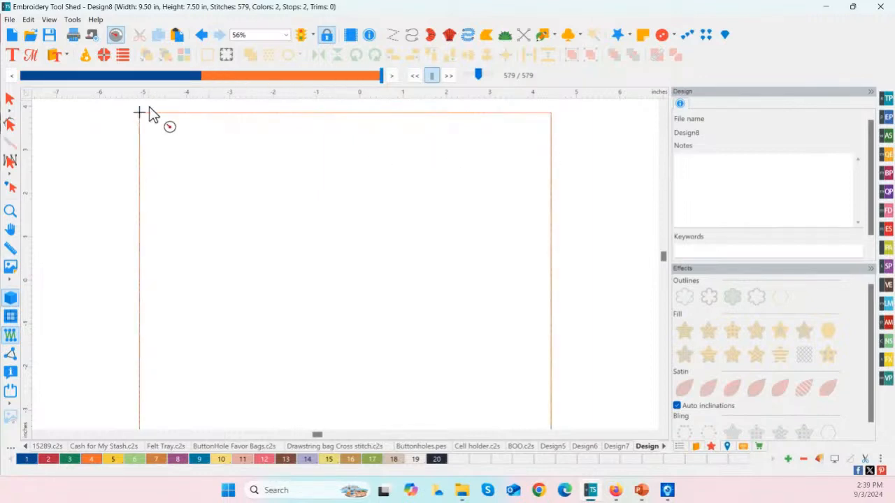
click(11, 210)
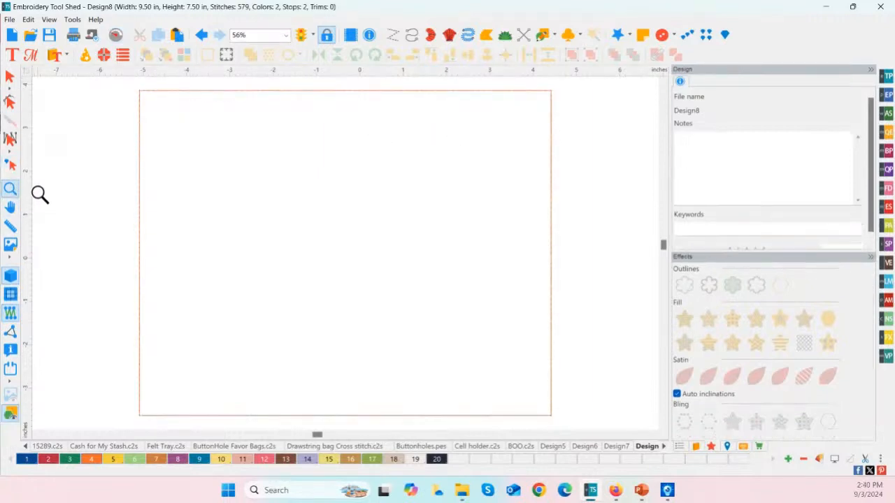
click(9, 81)
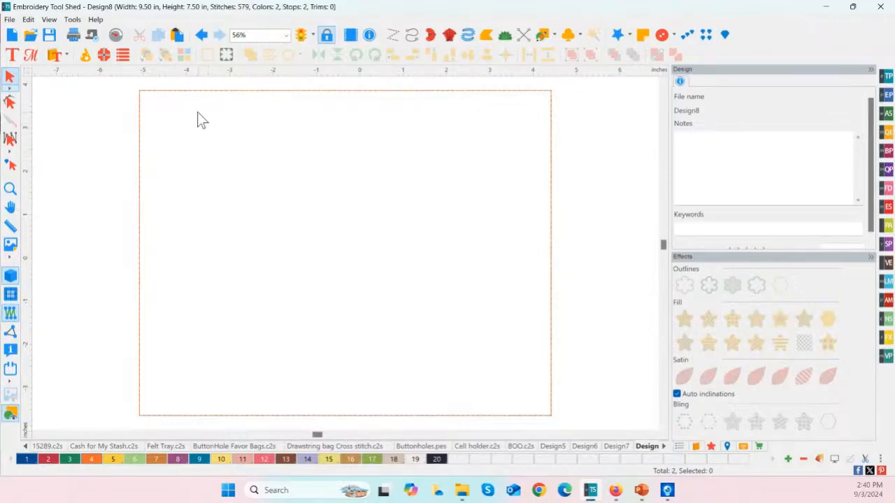
- Insert the Pineapple charm from the monogram designs catalog and position it near the rectangle's upper-left corner
click(66, 58)
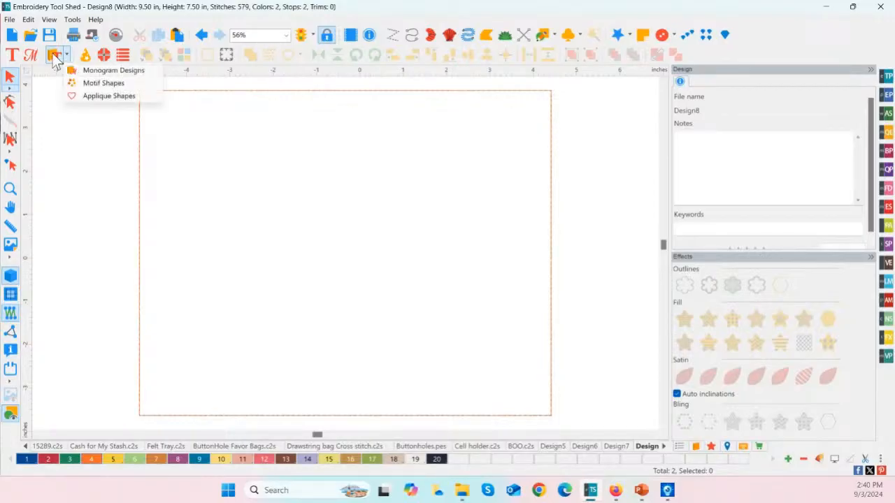
click(53, 55)
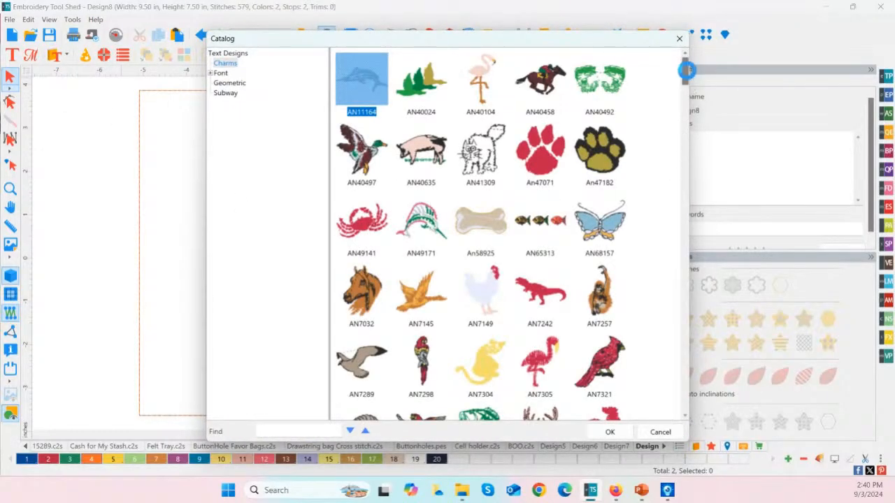
drag(687, 69, 673, 270)
click(366, 203)
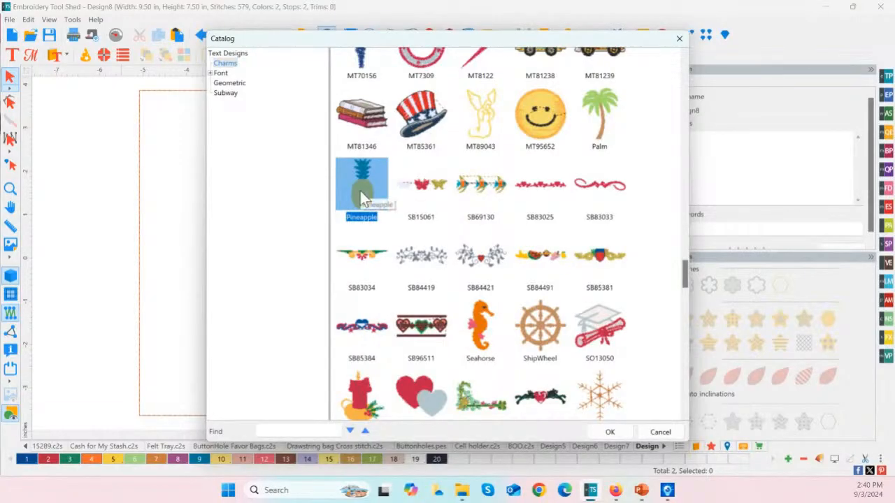
double_click(360, 191)
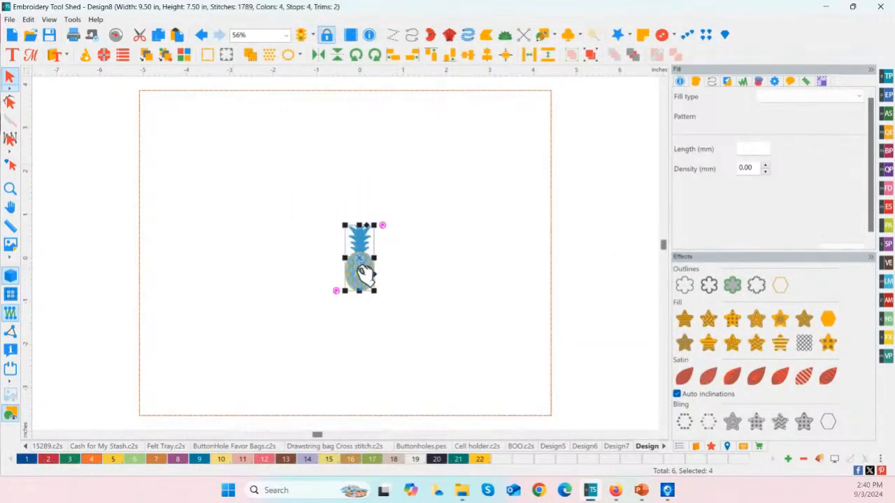
drag(362, 272, 218, 154)
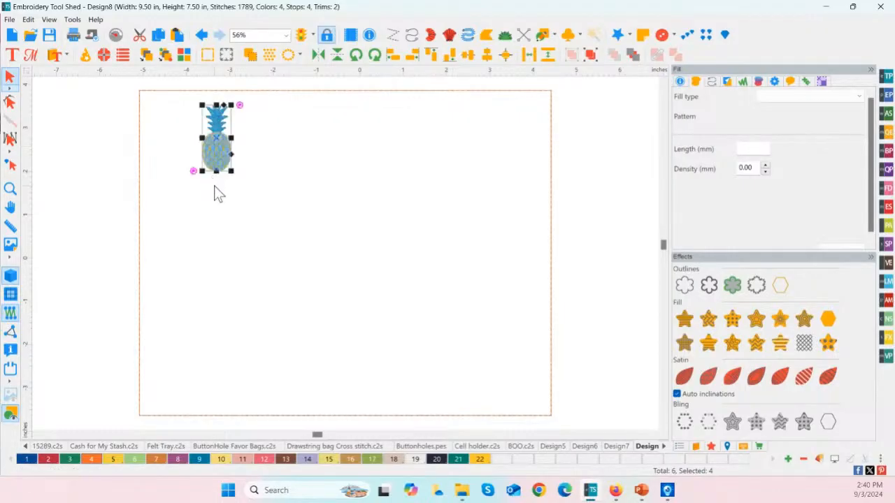
drag(222, 143, 227, 148)
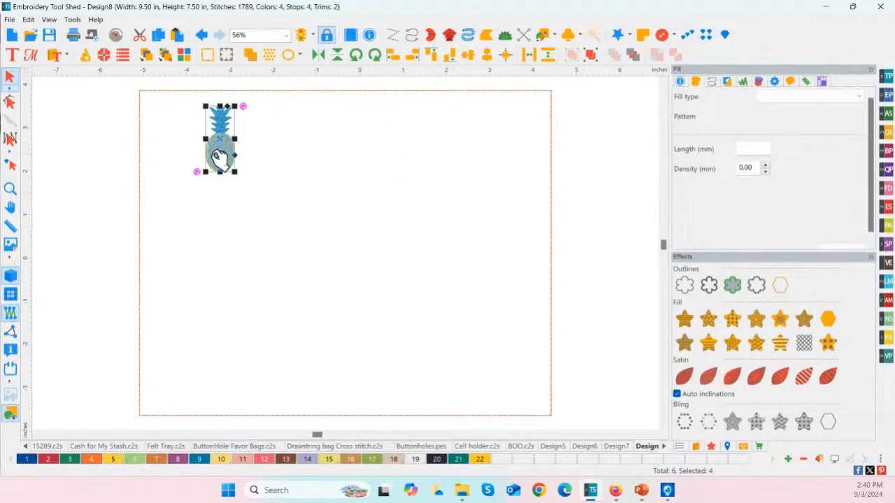
- Place a Round style buttonhole inside the rectangle to the right of the pineapple and select it
click(674, 37)
click(686, 51)
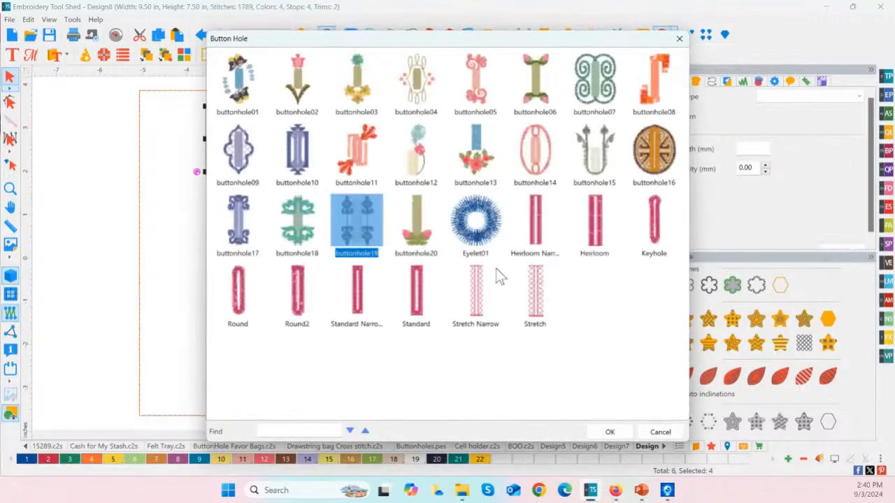
click(241, 310)
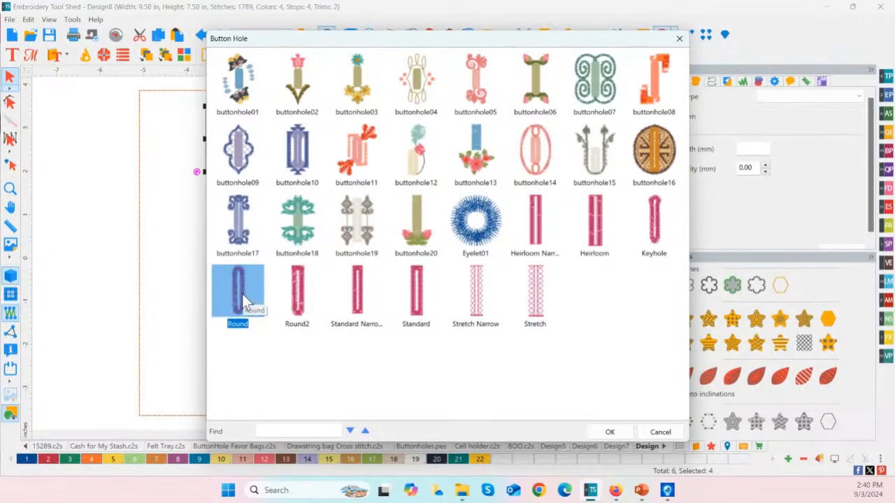
double_click(242, 293)
click(308, 160)
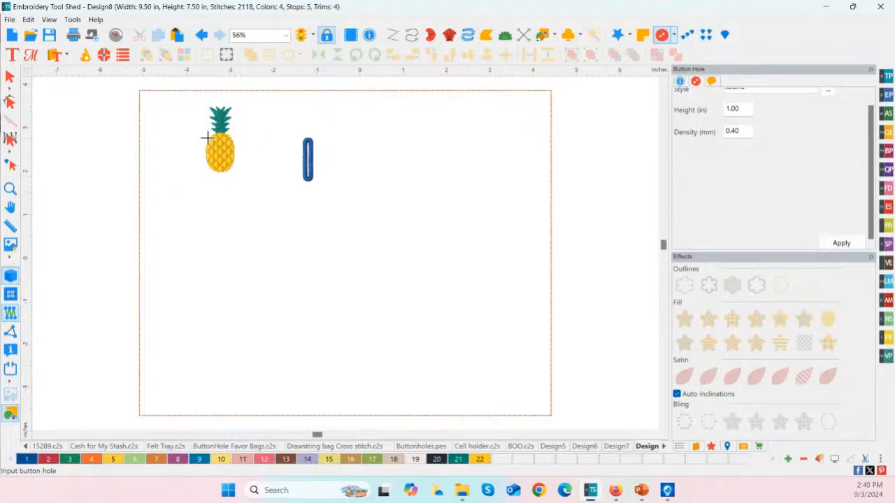
click(10, 189)
click(10, 76)
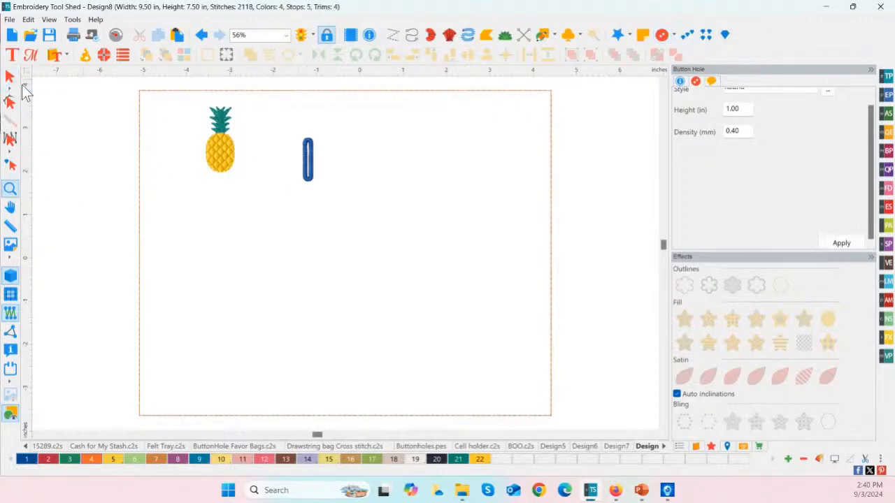
click(307, 159)
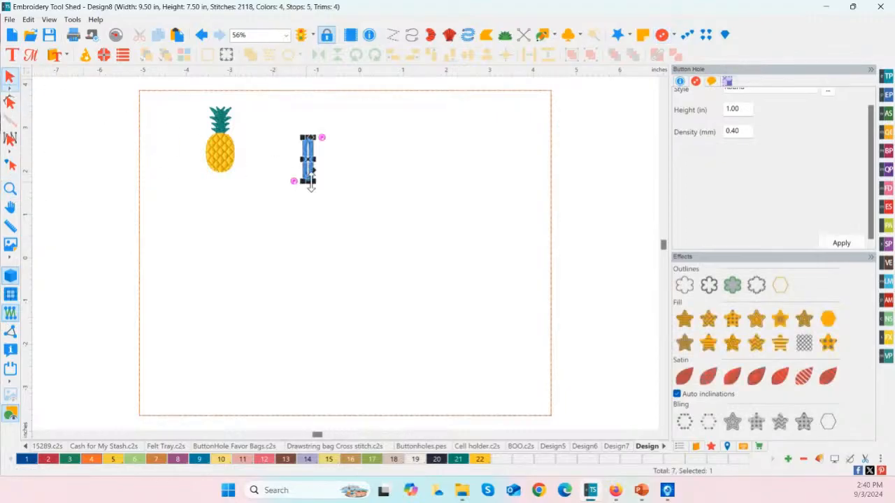
- Set the round buttonhole's height to 0.7 in and move it onto the pineapple's body
double_click(738, 109)
text(.7)
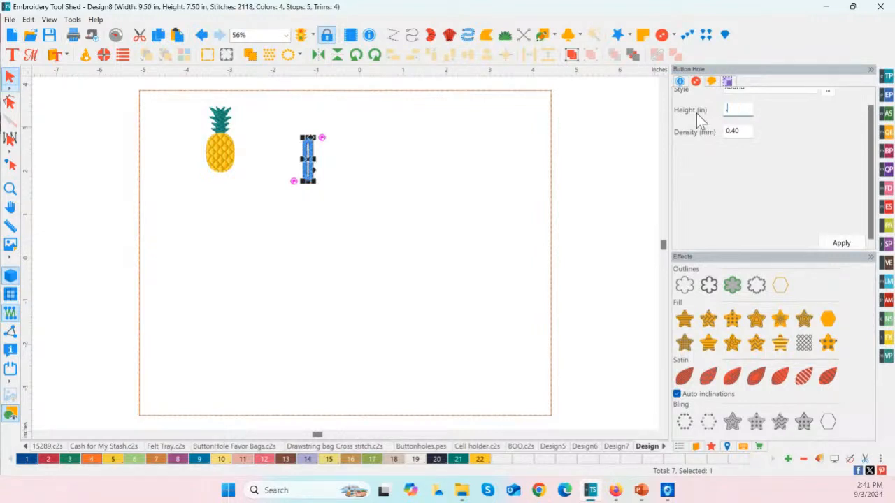
click(833, 241)
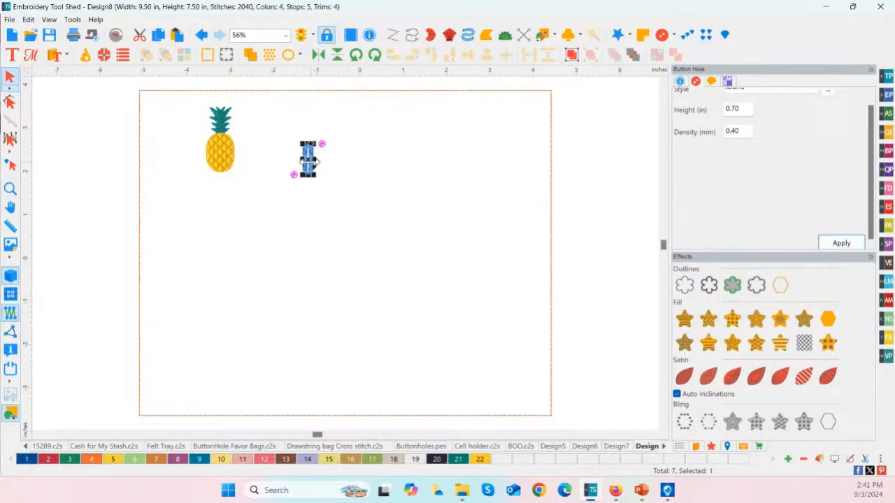
drag(312, 163, 223, 160)
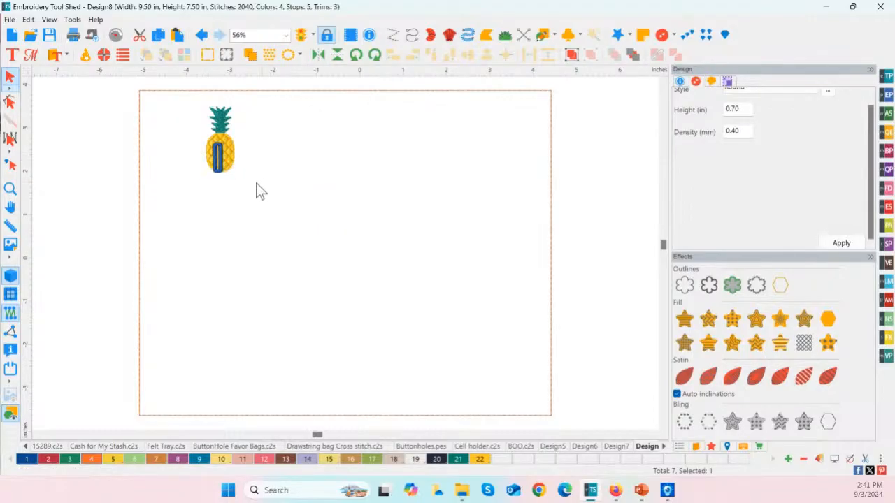
click(256, 190)
- Reposition the buttonhole slightly higher within the left half of the pineapple's yellow body
click(10, 188)
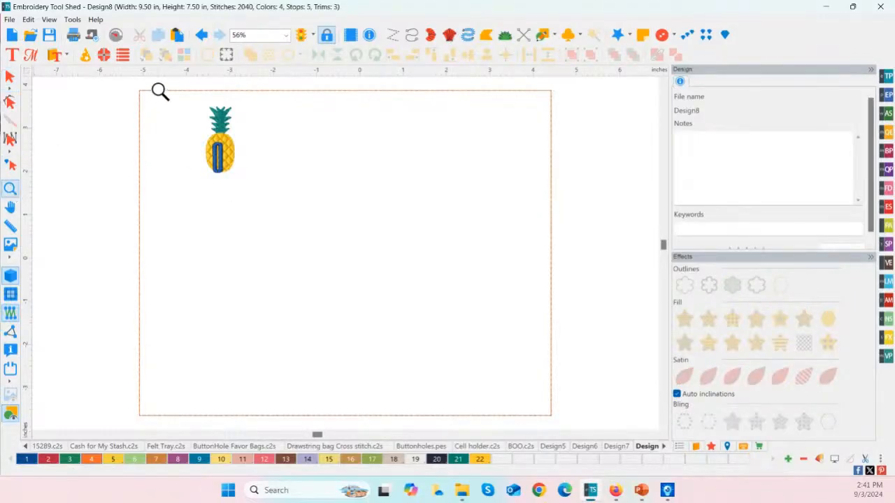
drag(160, 91, 250, 206)
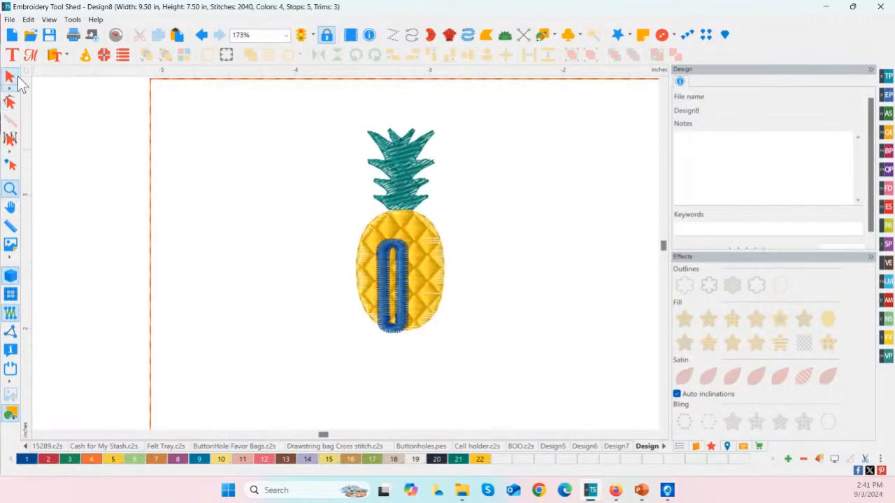
click(14, 78)
click(389, 294)
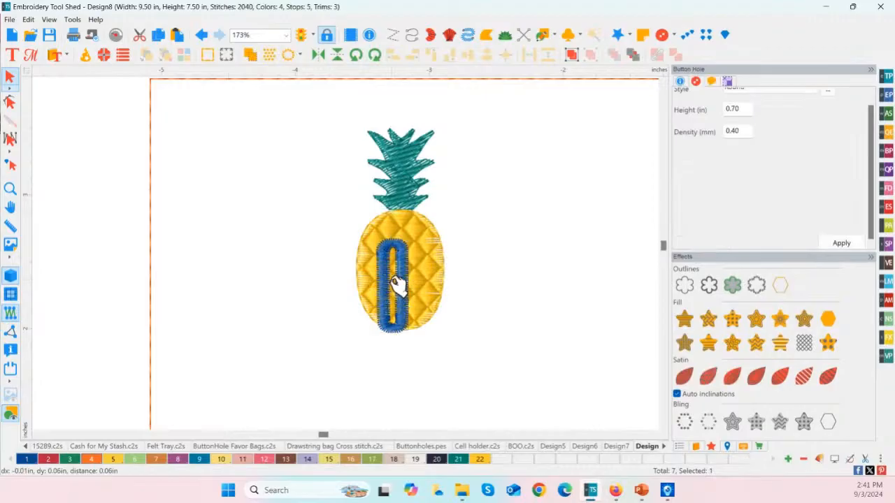
drag(396, 284, 392, 268)
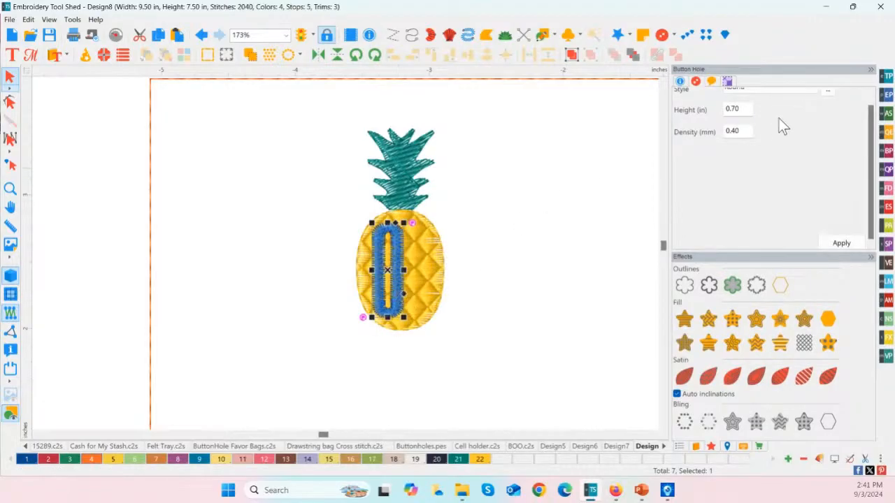
- Enlarge the pineapple charm proportionally to about 0.70 in wide and 1.61 in high
click(438, 260)
mouse_move(444, 126)
mouse_down()
mouse_move(460, 110)
mouse_move(454, 116)
mouse_up()
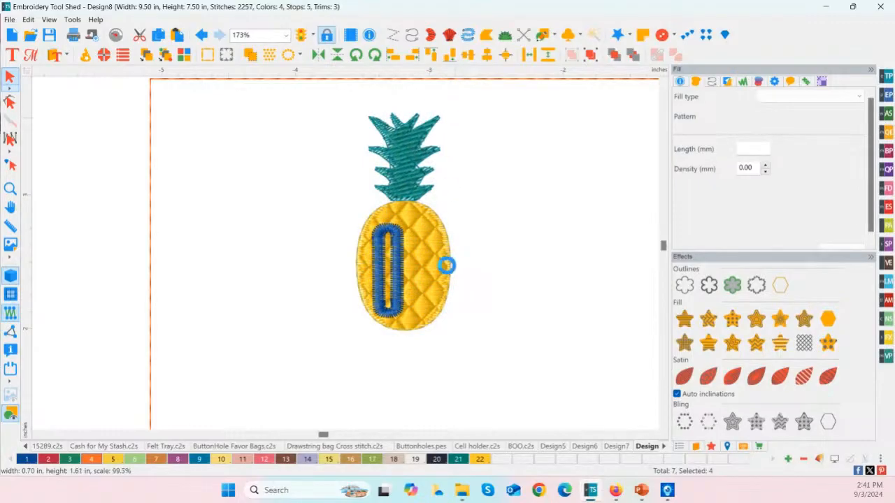
key(Escape)
- Duplicate the buttonhole and place the copy beside the original on the right half of the pineapple's body
click(397, 283)
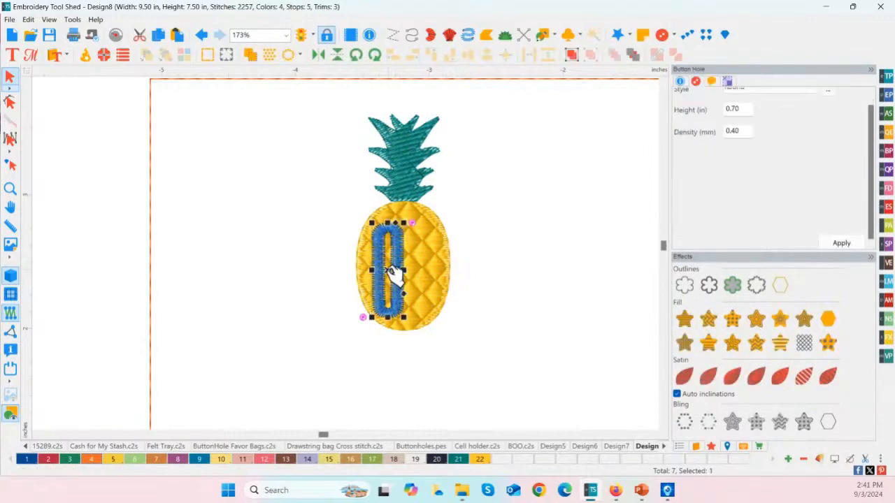
click(161, 36)
click(176, 34)
drag(401, 274, 438, 273)
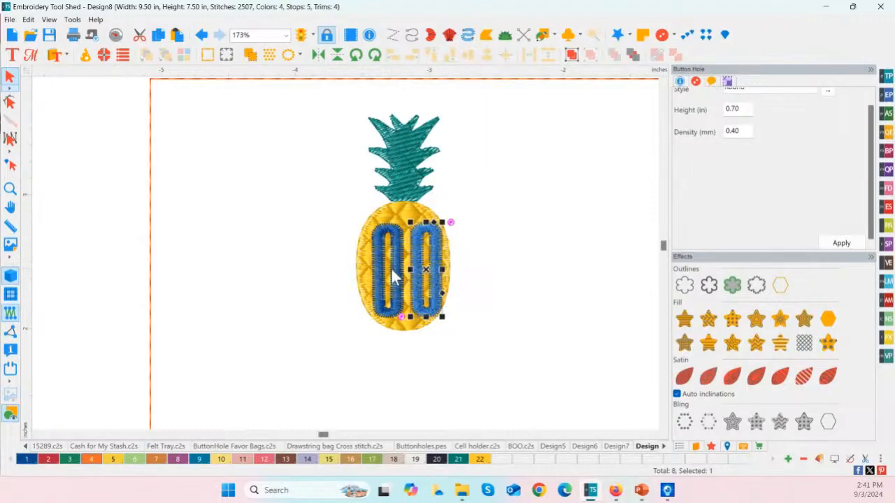
click(397, 269)
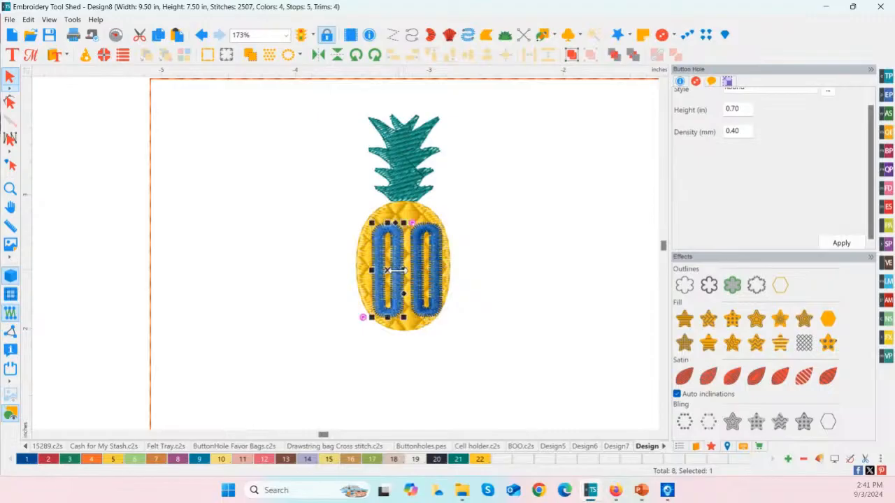
click(419, 273)
drag(426, 273, 423, 273)
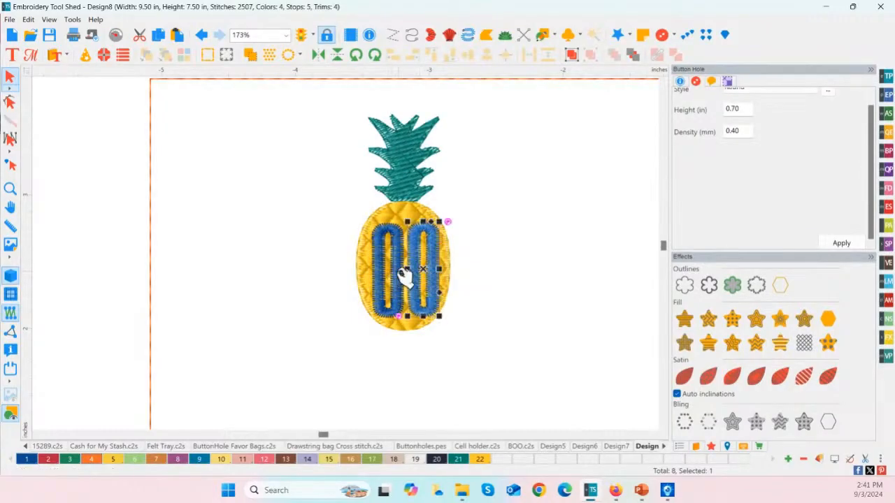
- Align the two pineapple buttonholes with each other at their vertical middles
click(395, 279)
shift+click(415, 279)
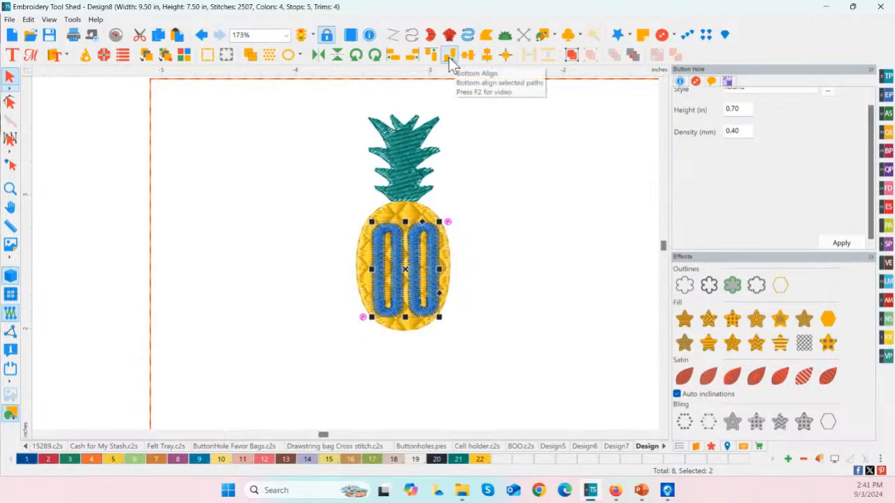
click(470, 58)
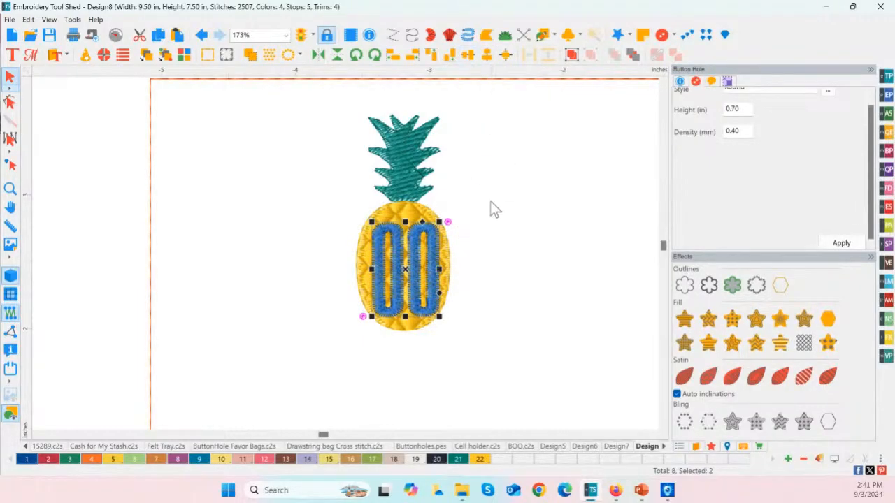
click(312, 255)
- Paste a third buttonhole copy and place it just inside the rectangle's left edge, beside the pineapple
click(388, 295)
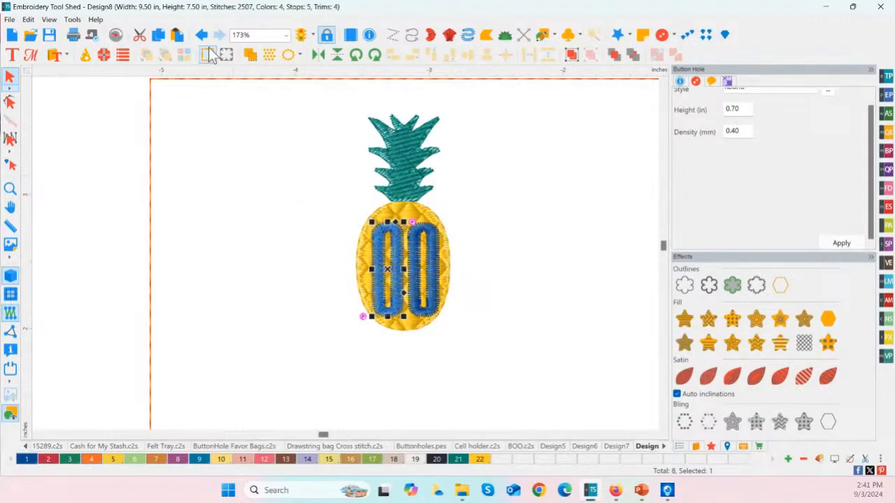
click(178, 37)
drag(383, 274, 173, 263)
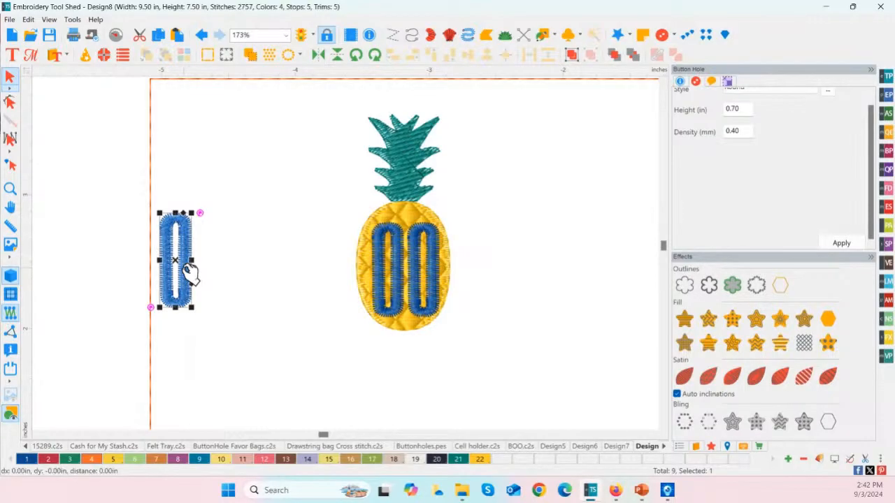
- Group the two buttonholes that lie on the pineapple
click(378, 273)
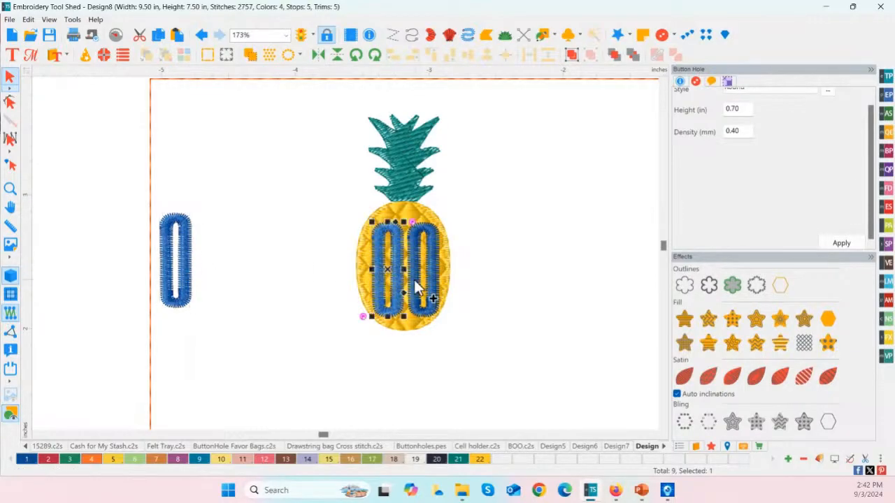
ctrl+click(413, 277)
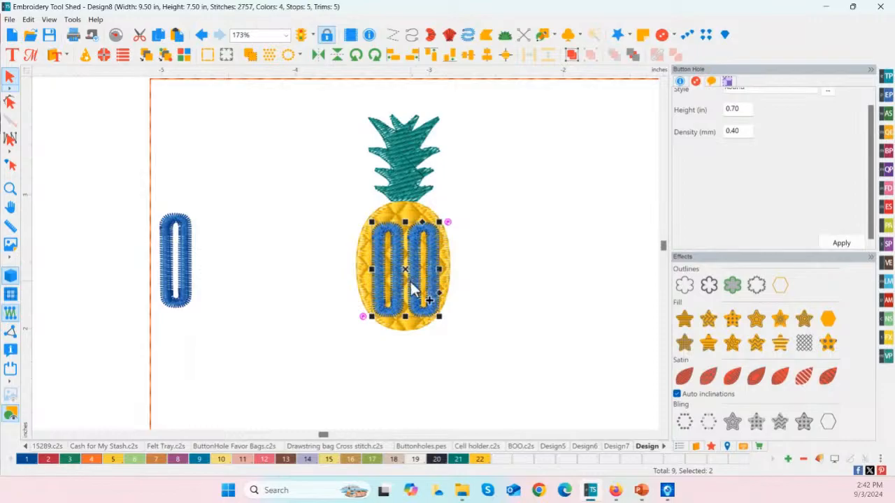
click(415, 283)
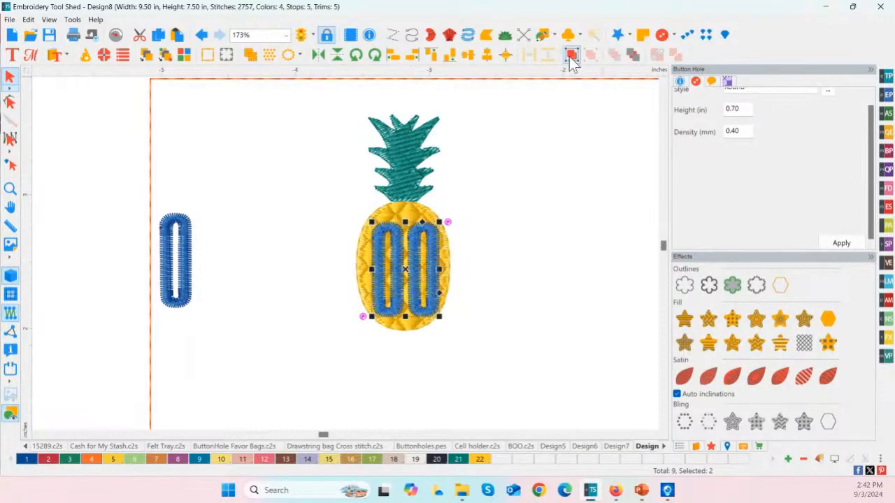
click(422, 277)
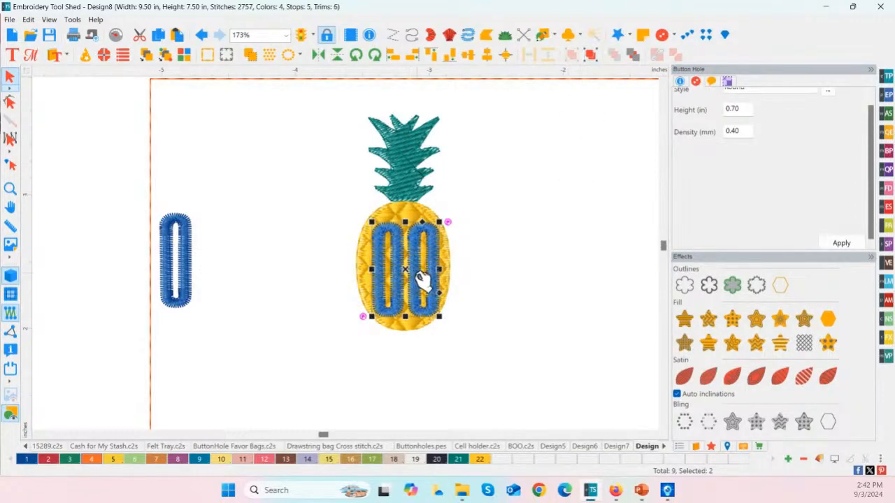
- Center the buttonhole group horizontally with the pineapple group
click(678, 447)
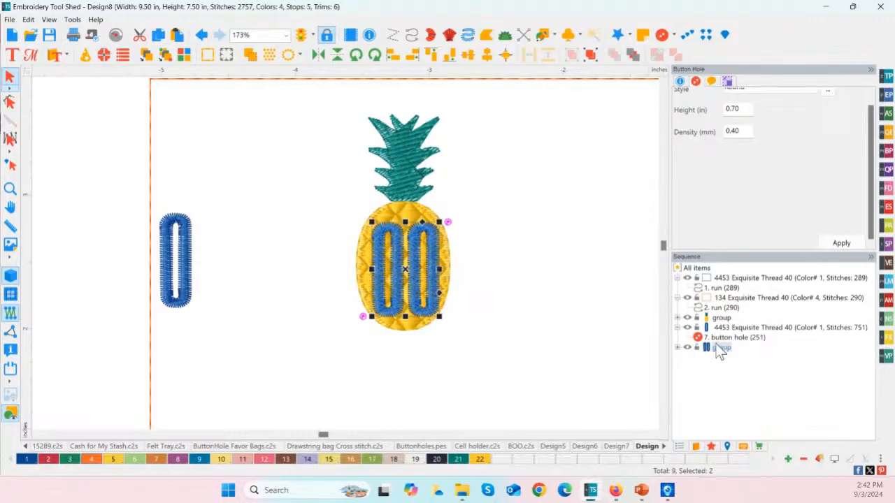
ctrl+click(723, 318)
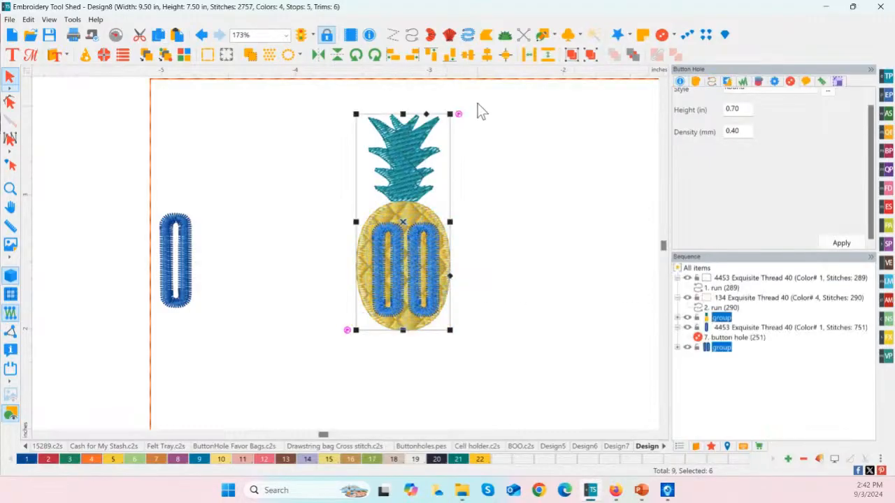
click(487, 59)
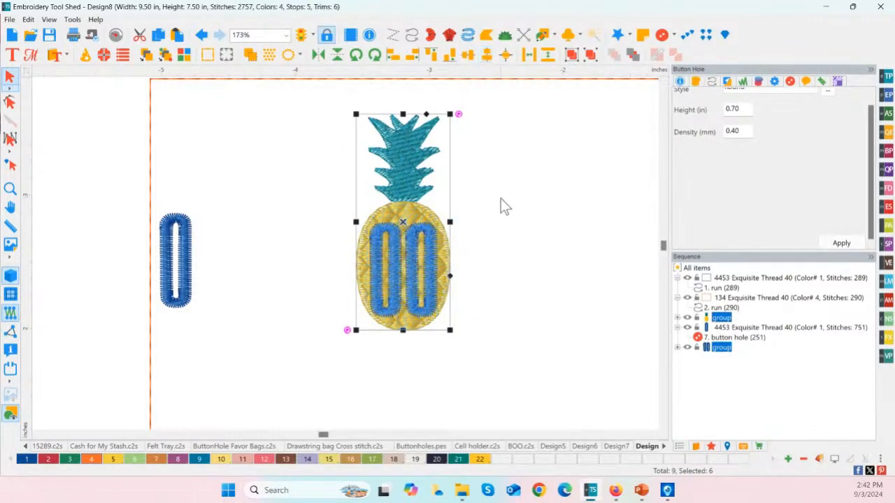
scroll(459, 276, up, 1)
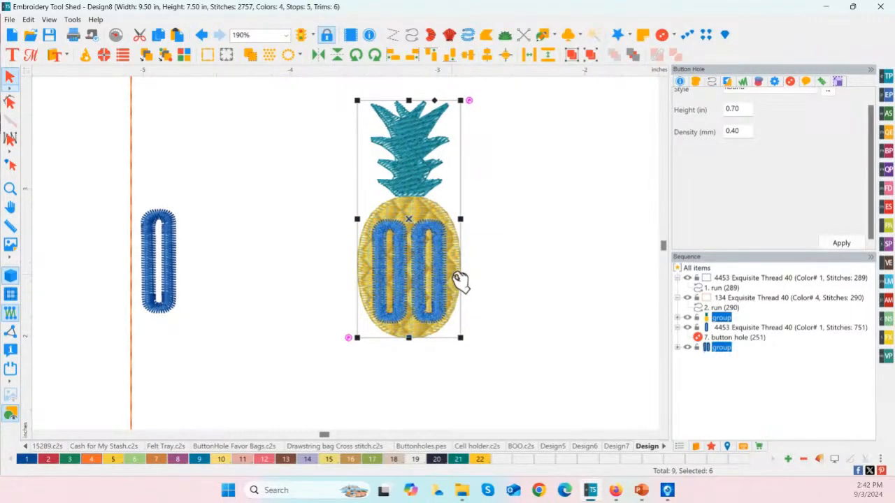
click(501, 281)
- Remove the overlapping pineapple stitches beneath the grouped buttonholes
click(419, 279)
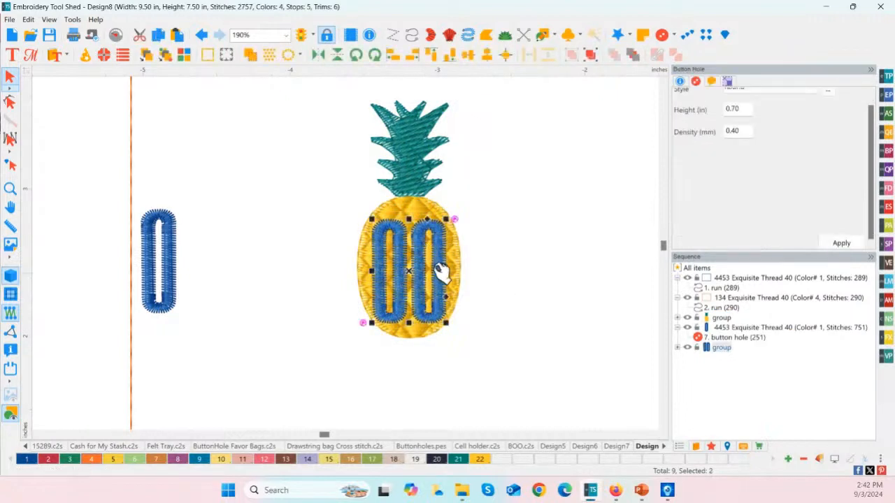
right_click(416, 275)
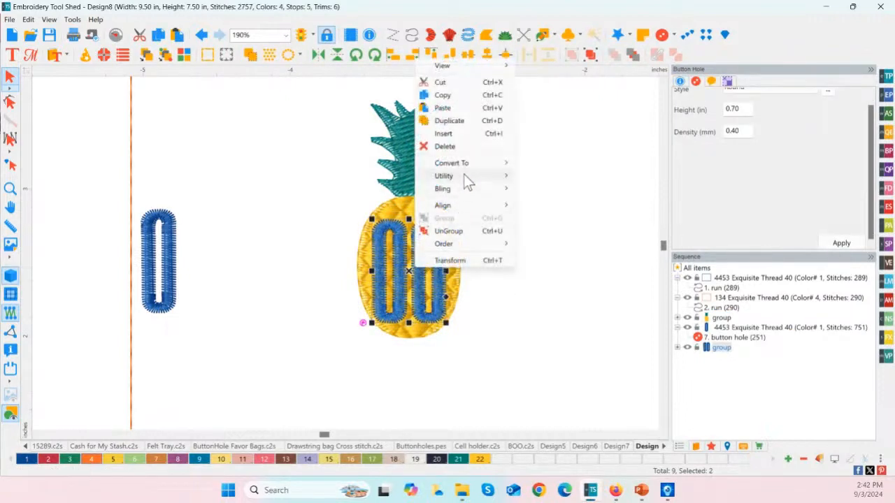
mouse_move(463, 175)
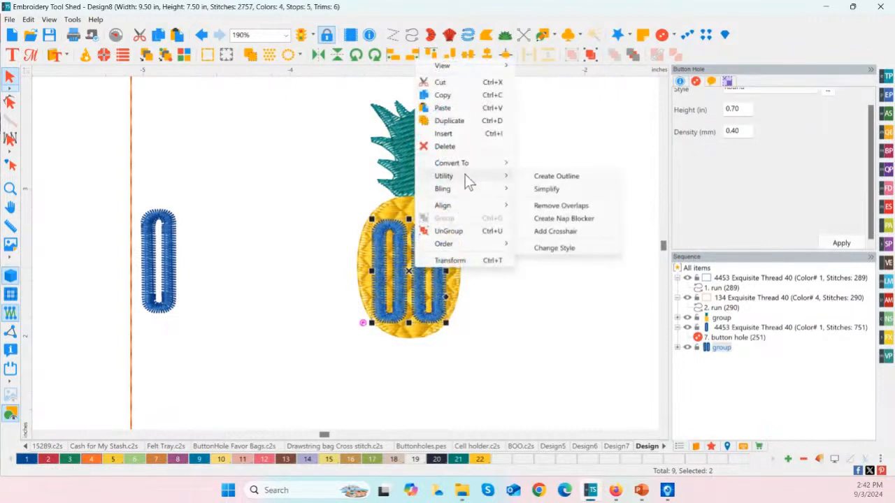
click(571, 204)
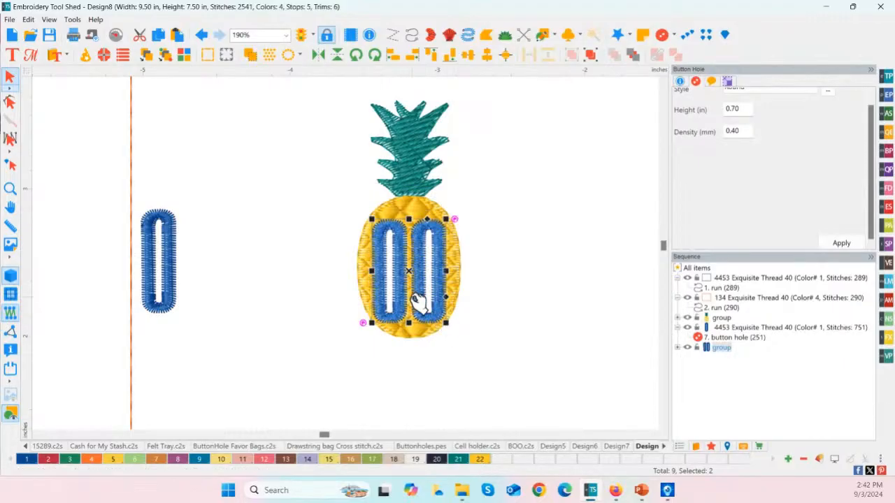
- Recolor the grouped buttonholes and the separate one at the rectangle's edge with yellow thread color 22
click(480, 460)
click(534, 350)
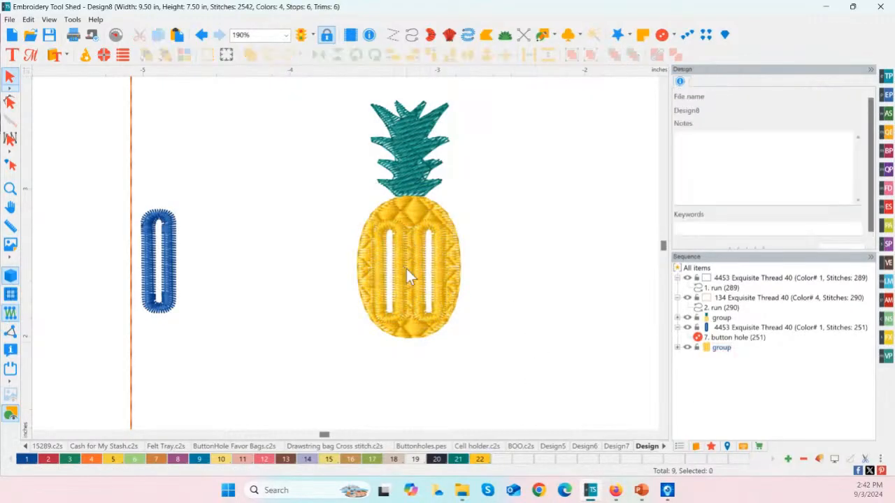
scroll(345, 151, down, 1)
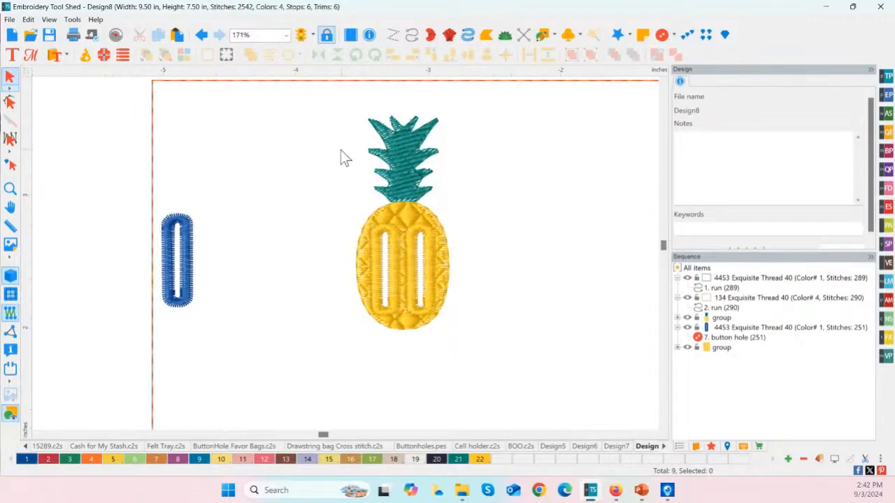
click(187, 276)
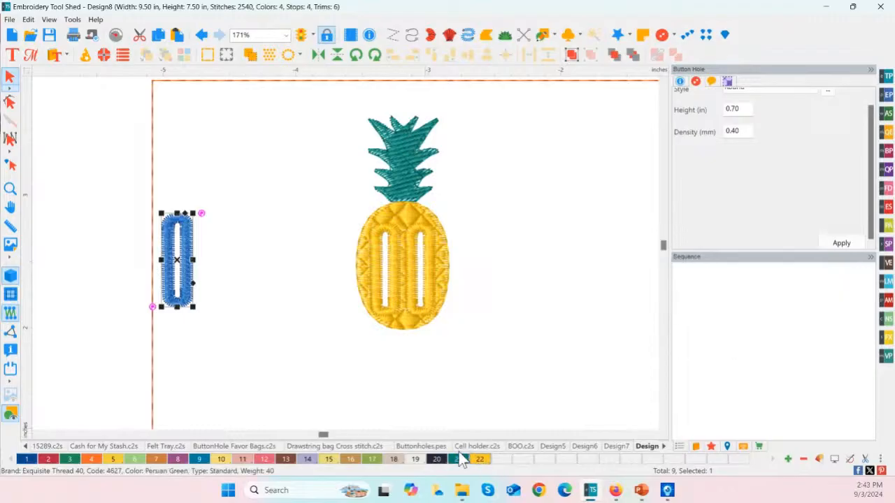
click(479, 459)
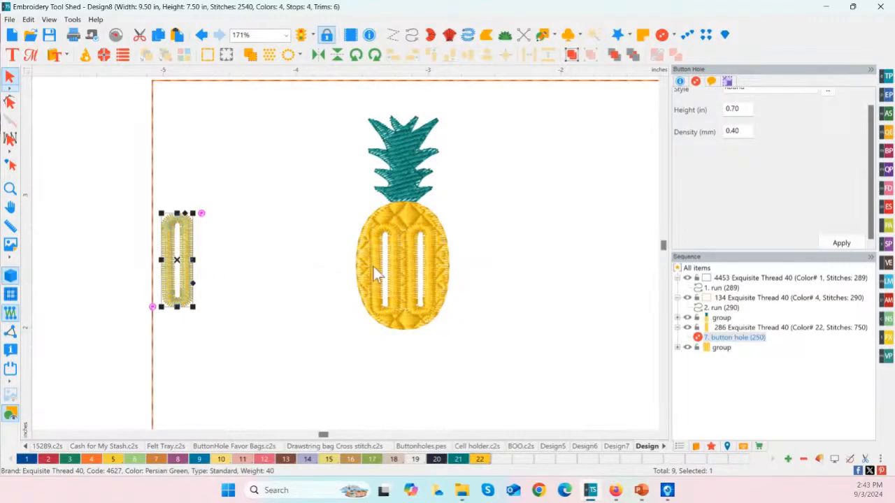
- Select the entire design and move the ruler origin to its center
double_click(10, 190)
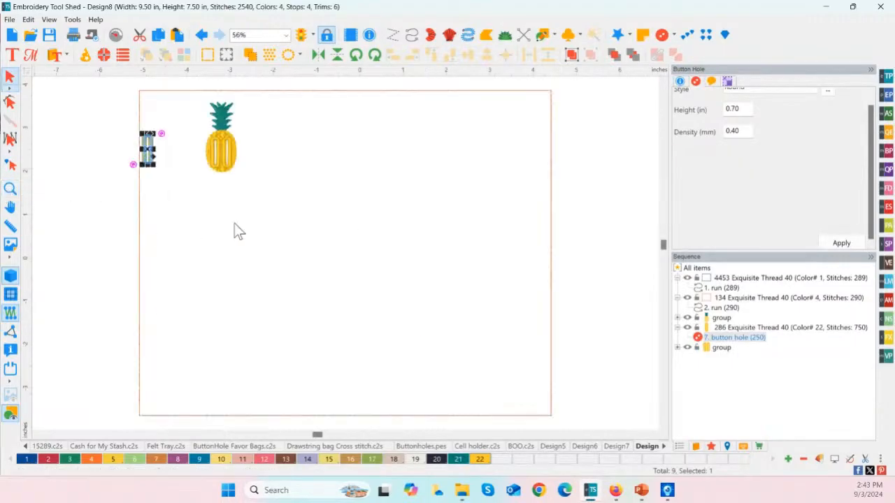
click(356, 91)
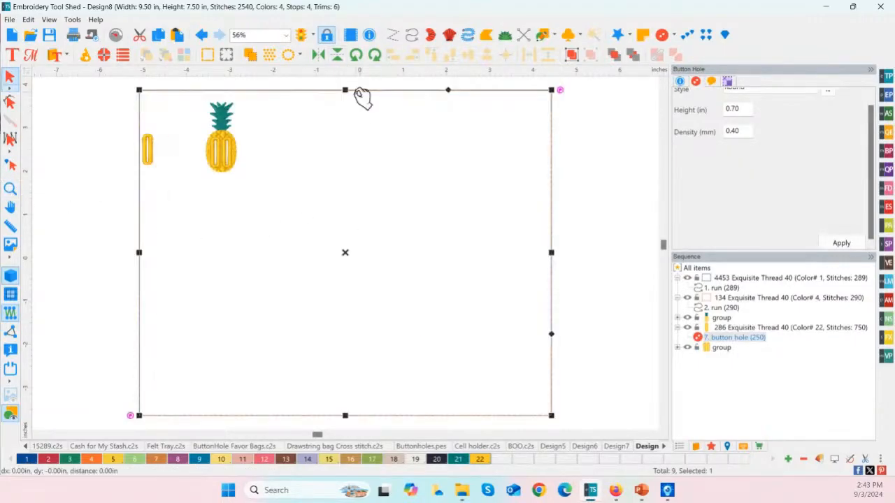
drag(110, 81, 594, 434)
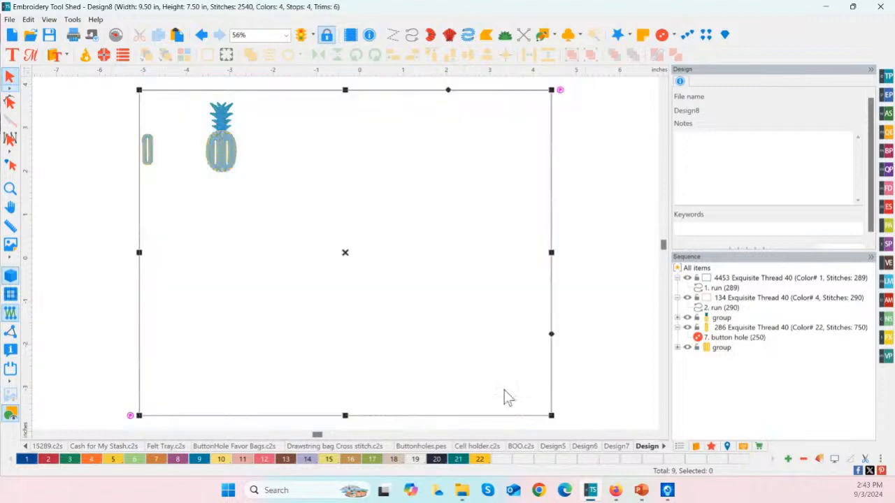
right_click(353, 117)
right_click(354, 72)
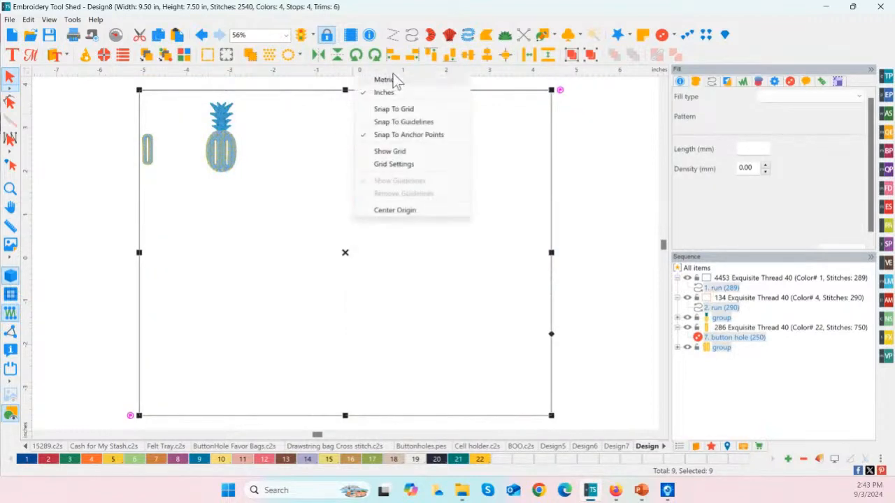
click(399, 211)
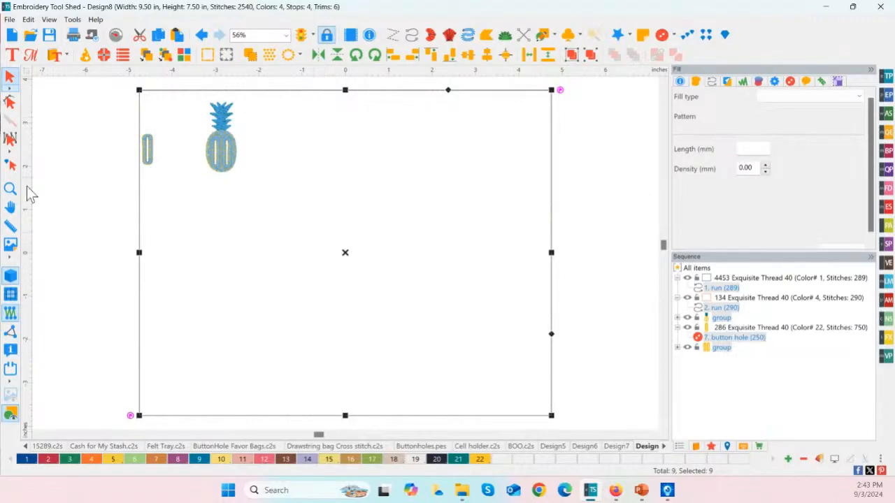
- Place a vertical guideline at the 0 mark, through the rectangle's center
drag(27, 219, 344, 224)
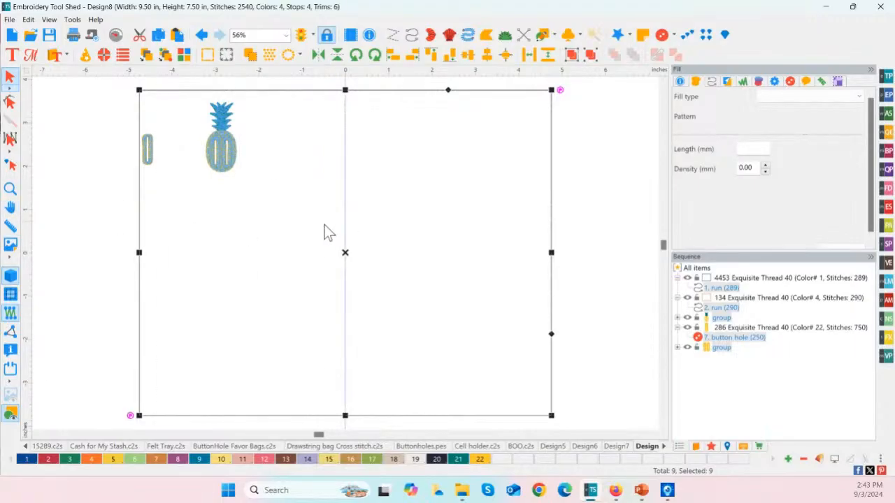
click(41, 203)
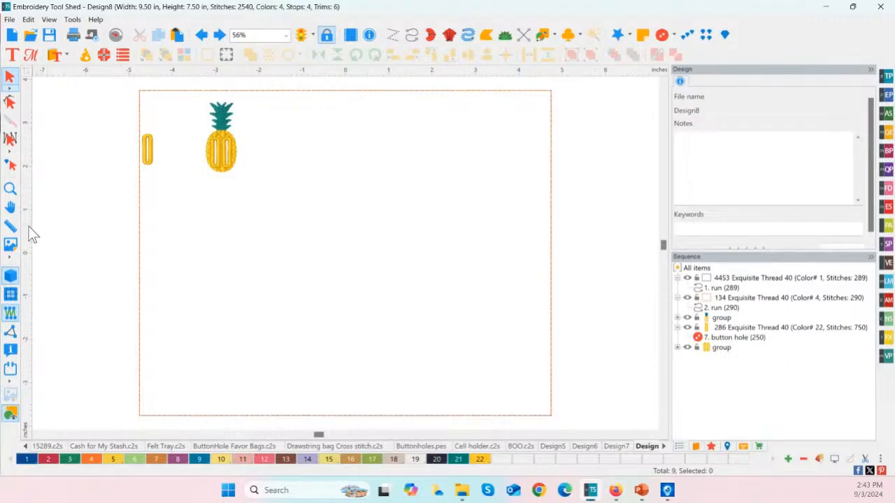
drag(29, 228, 346, 234)
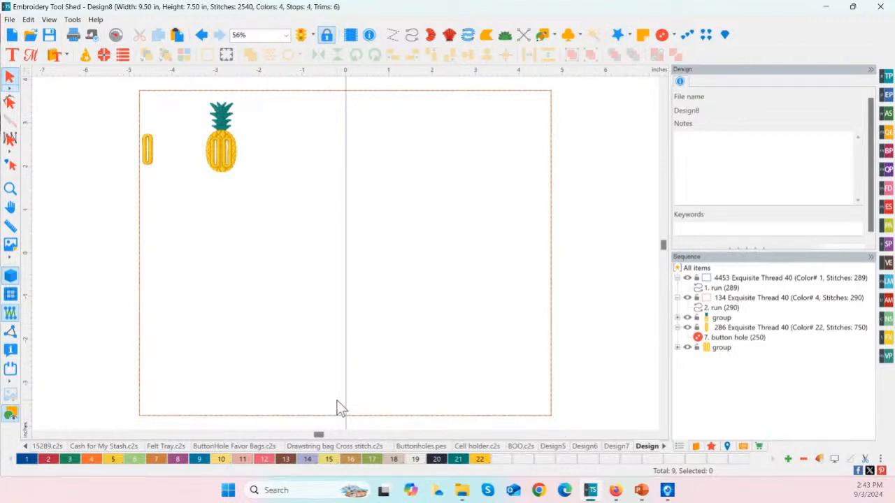
- Make two copies of the edge buttonhole and place one on each side of the center guideline
click(148, 152)
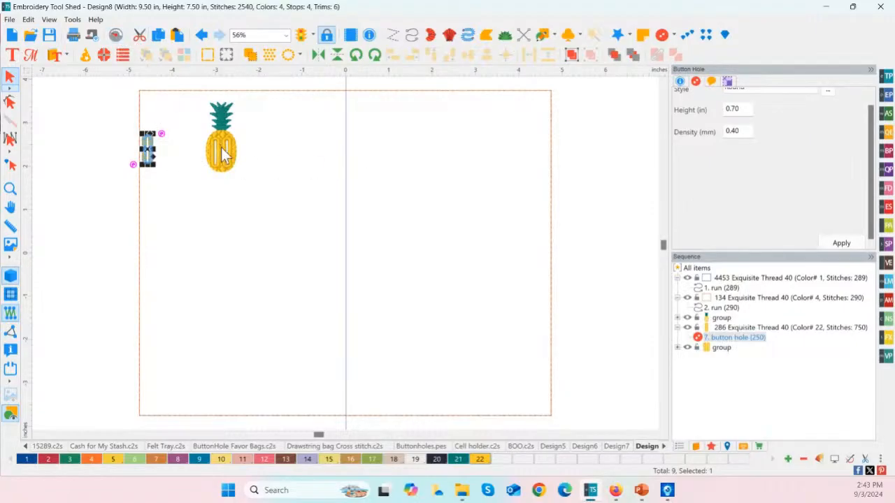
click(159, 36)
click(177, 35)
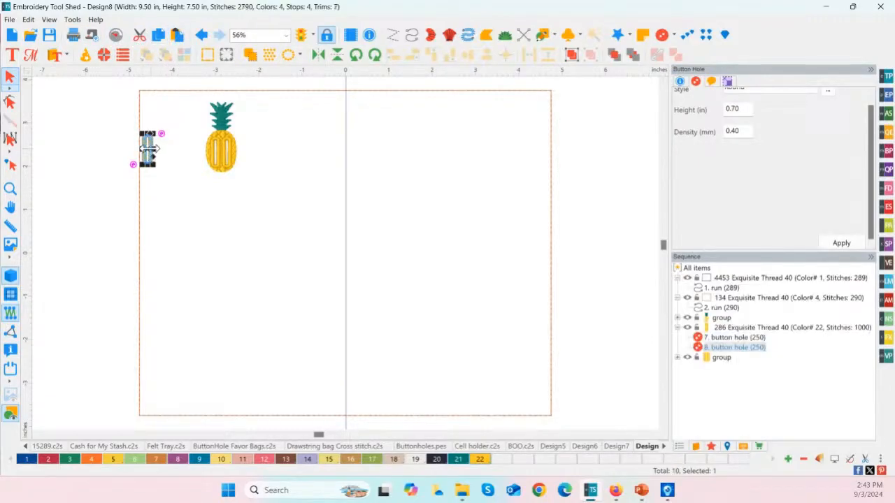
drag(149, 149, 341, 160)
click(177, 35)
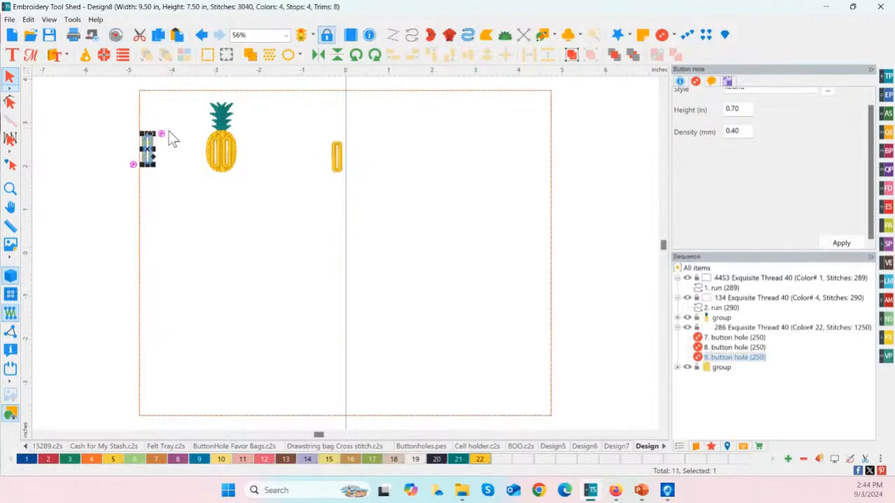
drag(147, 149, 349, 155)
- Align the two copied buttonholes by their vertical centers and nudge the pair right to straddle the guideline evenly
ctrl+click(336, 167)
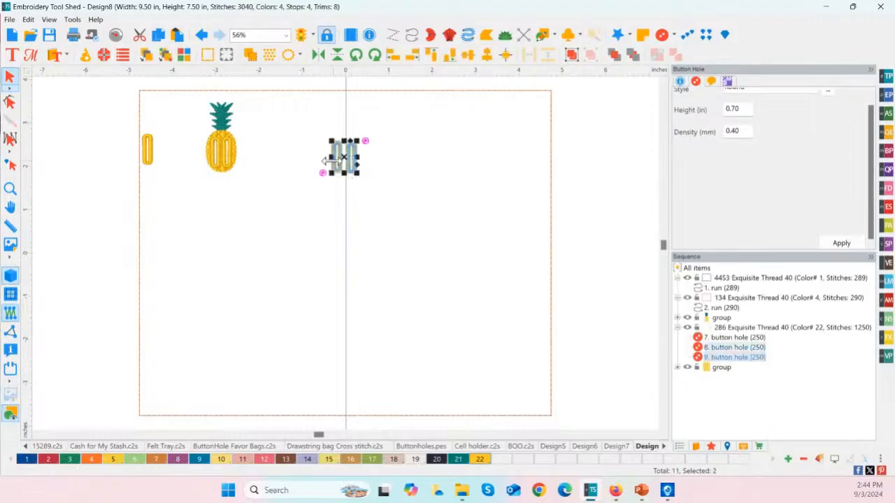
click(468, 54)
key(Right)
key(Right)
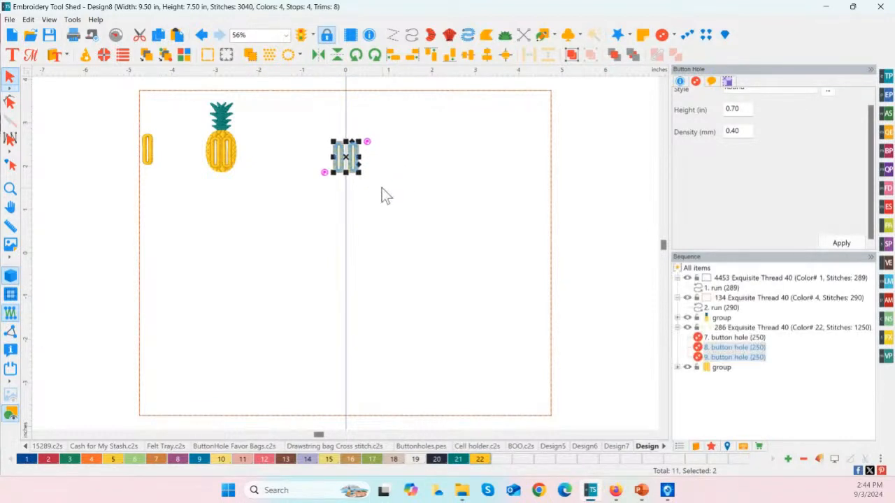
- Move the separate buttonhole slightly down and up against the rectangle's left edge
key(Escape)
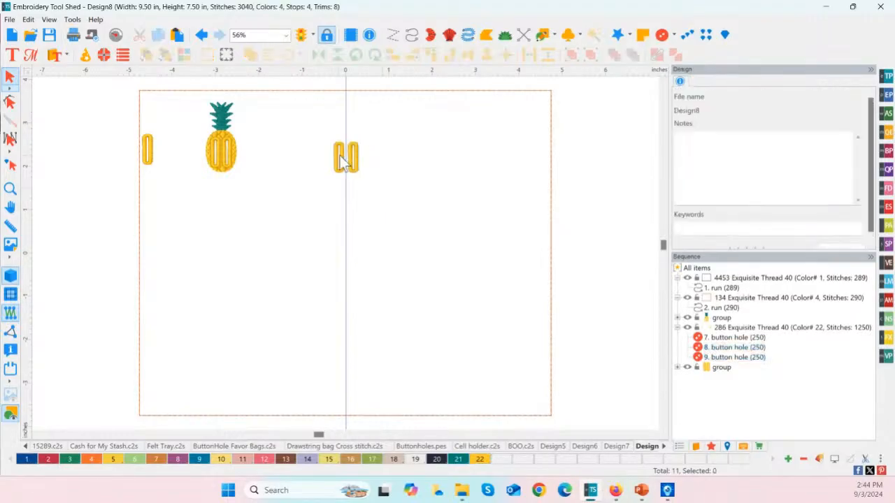
click(148, 154)
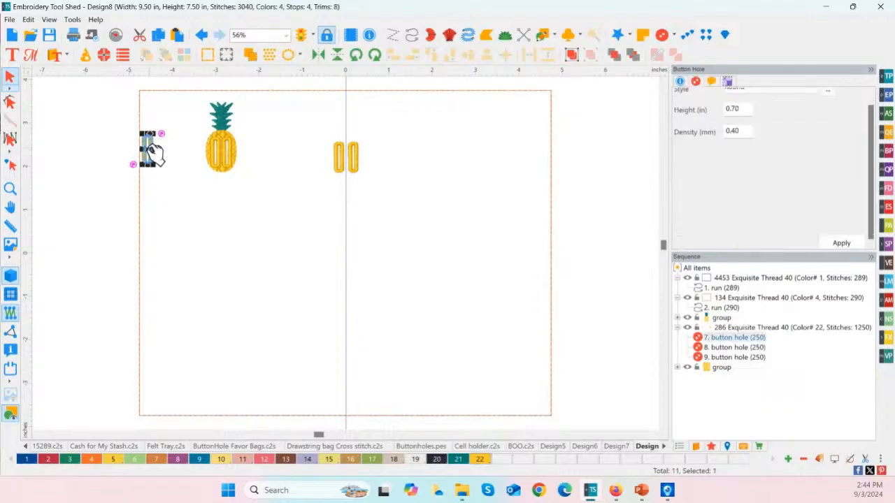
mouse_move(153, 170)
mouse_down()
mouse_move(154, 179)
mouse_move(155, 167)
mouse_up()
- Group the pineapple with its two buttonholes and shift the group slightly right
click(230, 157)
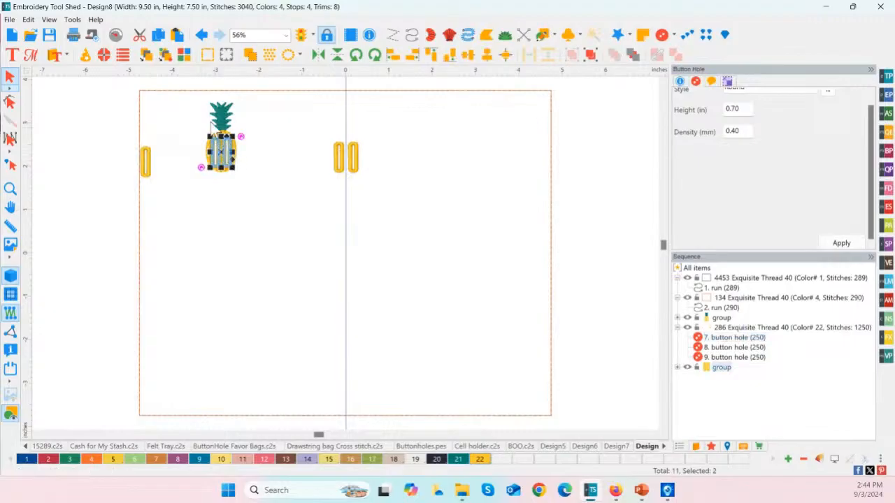
click(202, 107)
click(193, 91)
mouse_move(197, 100)
mouse_down()
mouse_move(235, 154)
mouse_move(189, 93)
mouse_up()
key(ctrl+z)
click(258, 196)
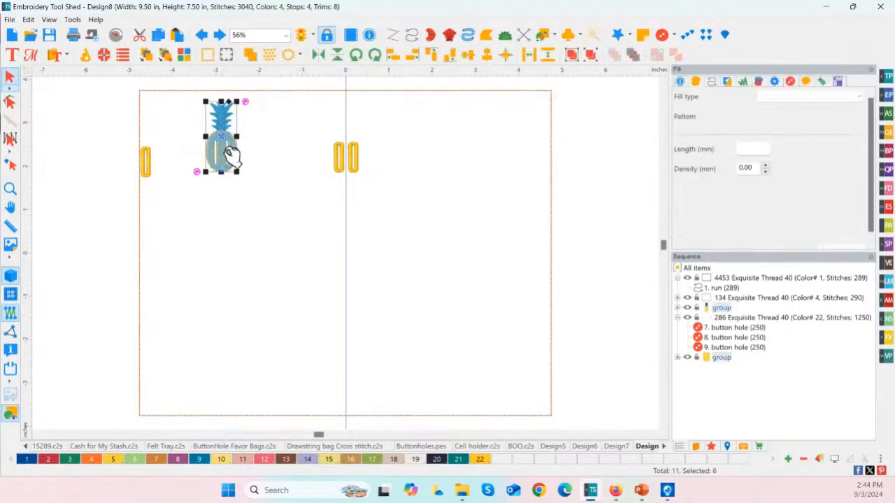
click(575, 62)
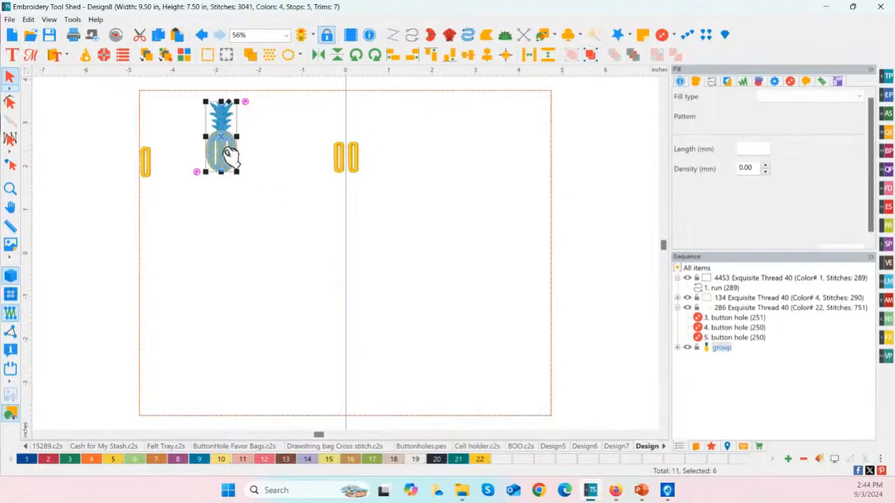
drag(229, 149, 234, 151)
- Group the two buttonholes at the center guideline
click(337, 167)
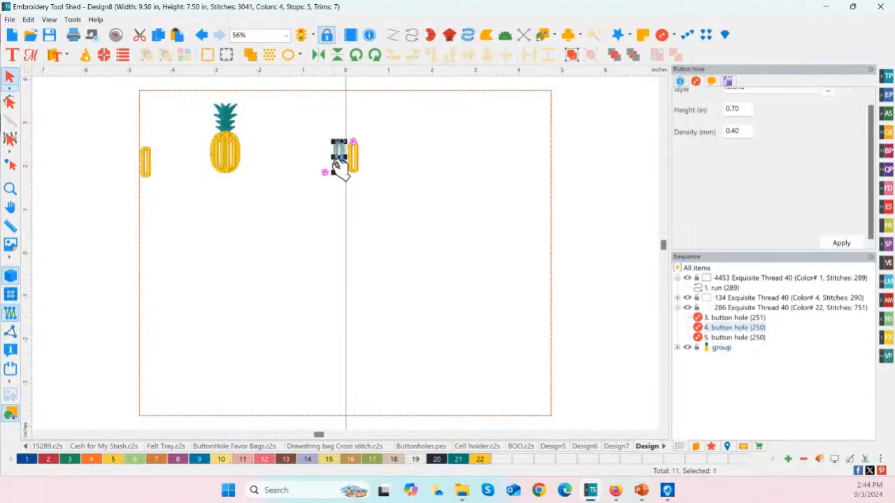
ctrl+click(353, 162)
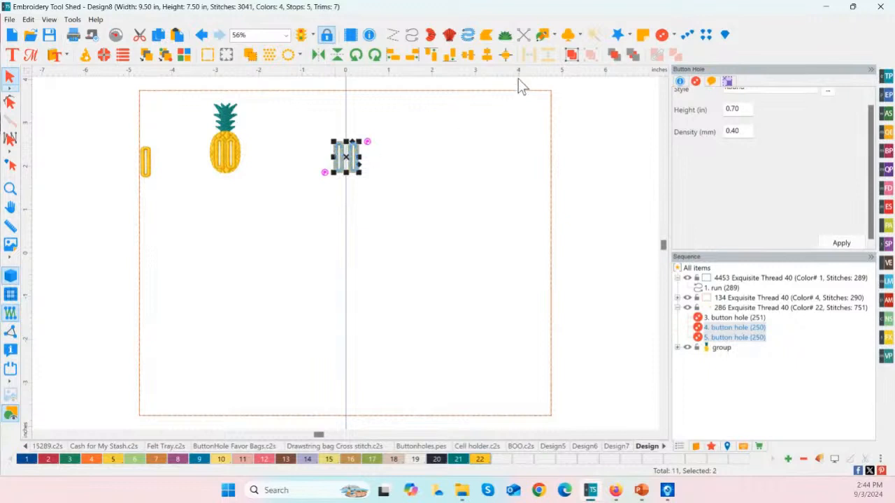
click(570, 58)
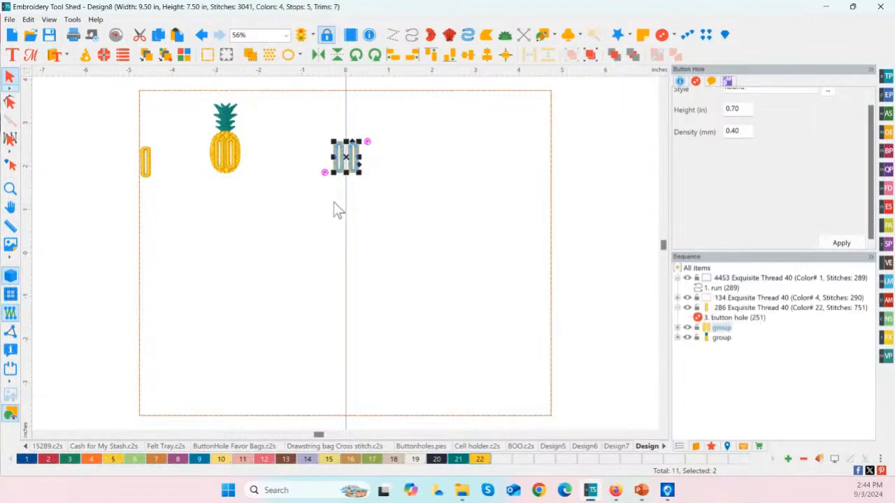
- Duplicate the pineapple group and place the copy between the original and the center buttonhole pair
click(209, 157)
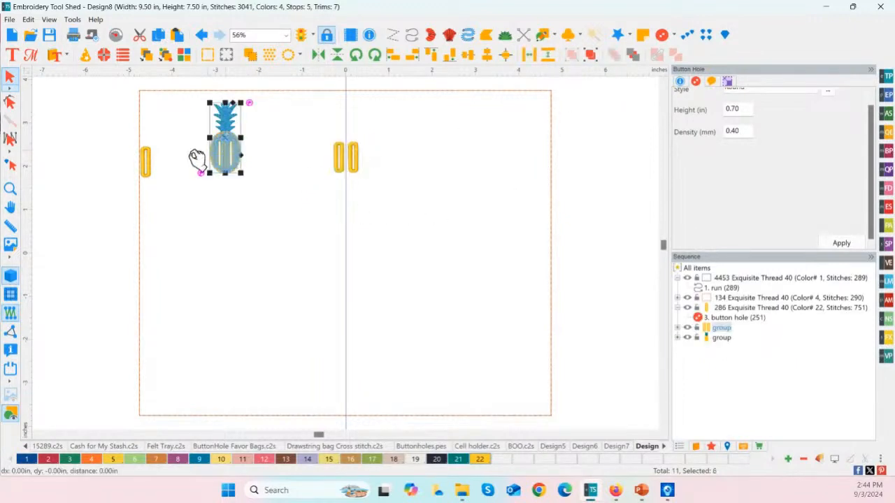
click(154, 165)
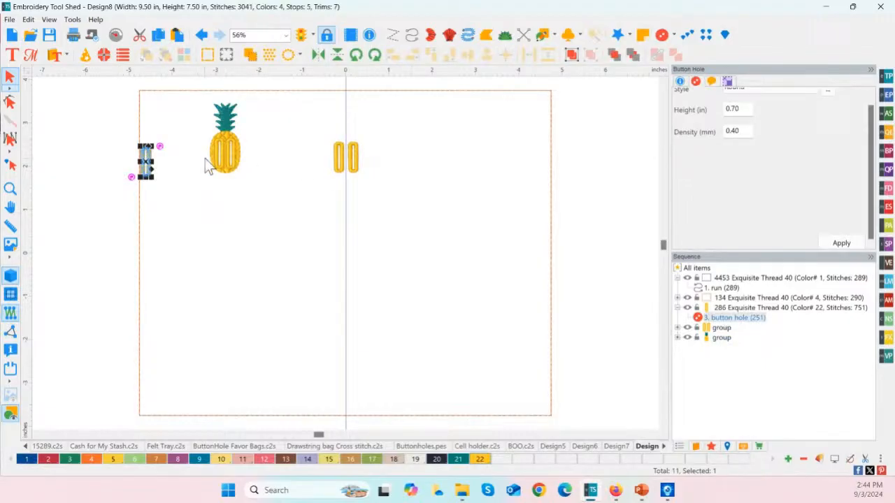
click(222, 157)
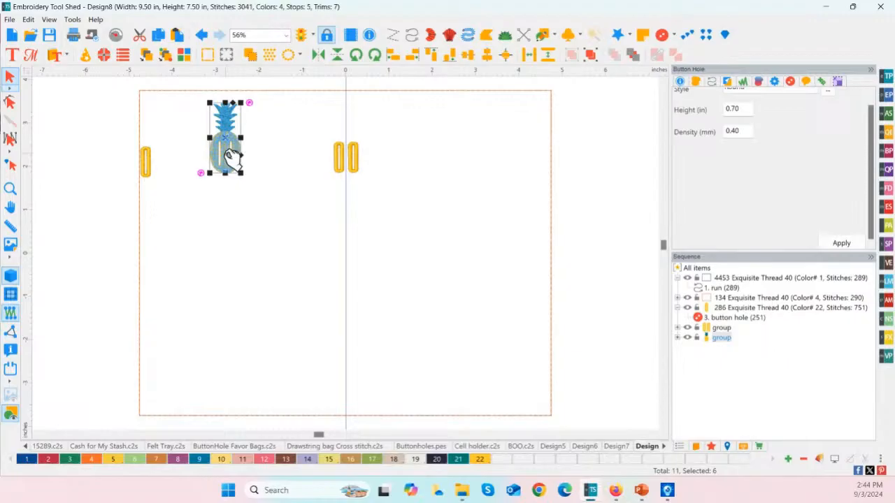
click(158, 35)
click(177, 35)
drag(235, 155, 278, 151)
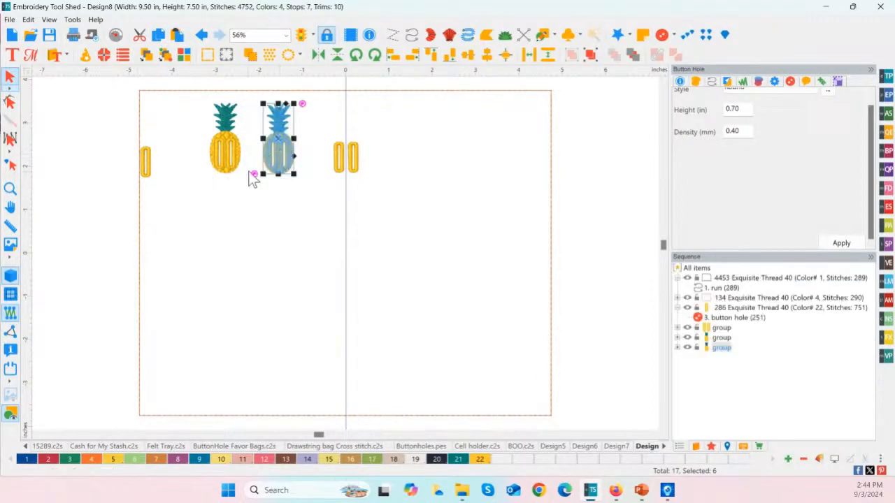
- Space the edge buttonhole, both pineapples and the center buttonhole pair evenly across horizontally
click(144, 162)
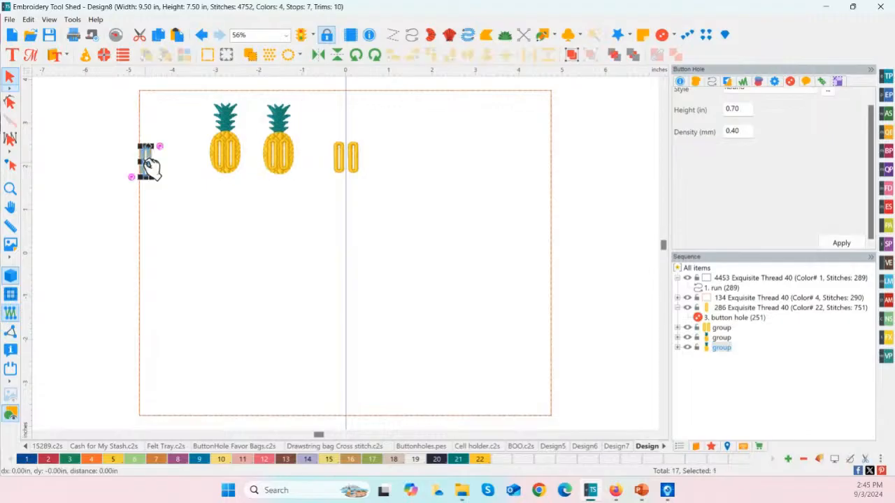
ctrl+click(226, 165)
ctrl+click(276, 162)
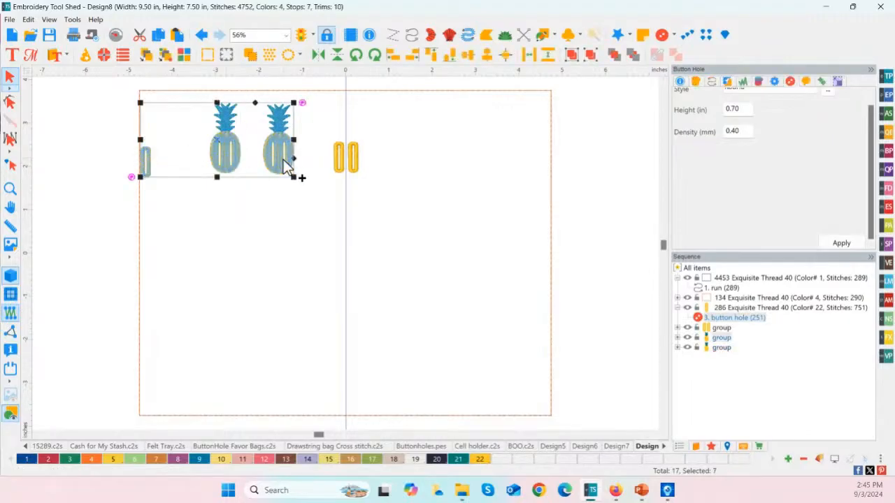
ctrl+click(349, 162)
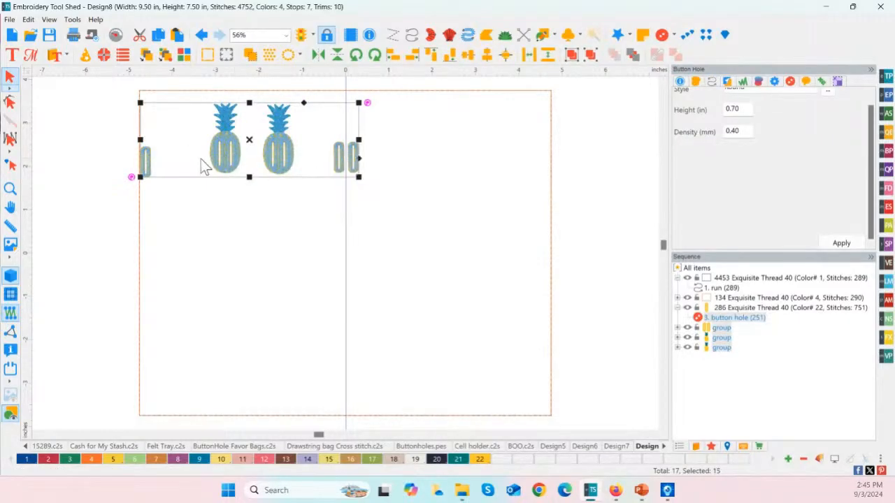
click(530, 58)
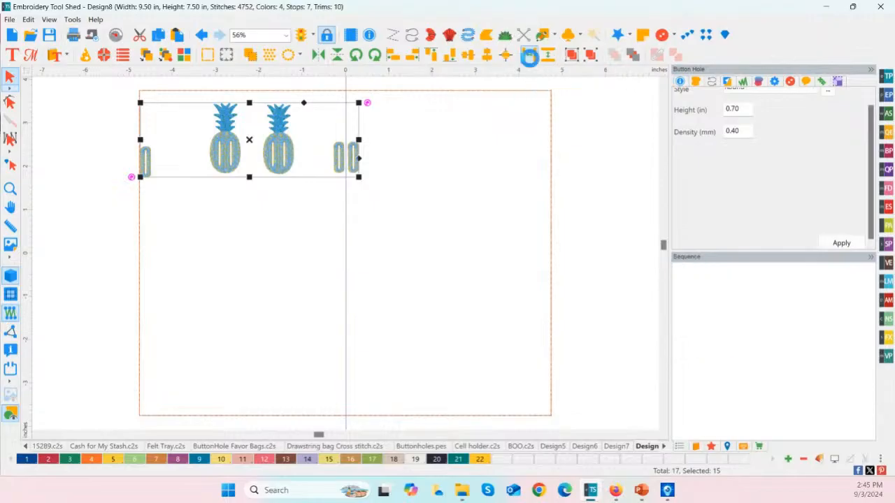
- Align the edge buttonhole, both pineapples and the center buttonhole pair along their bottom edges
click(466, 56)
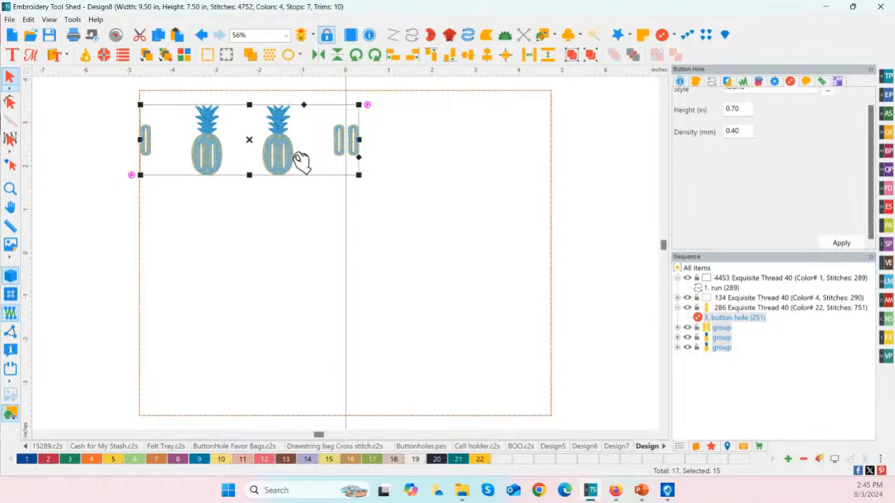
click(450, 56)
click(268, 207)
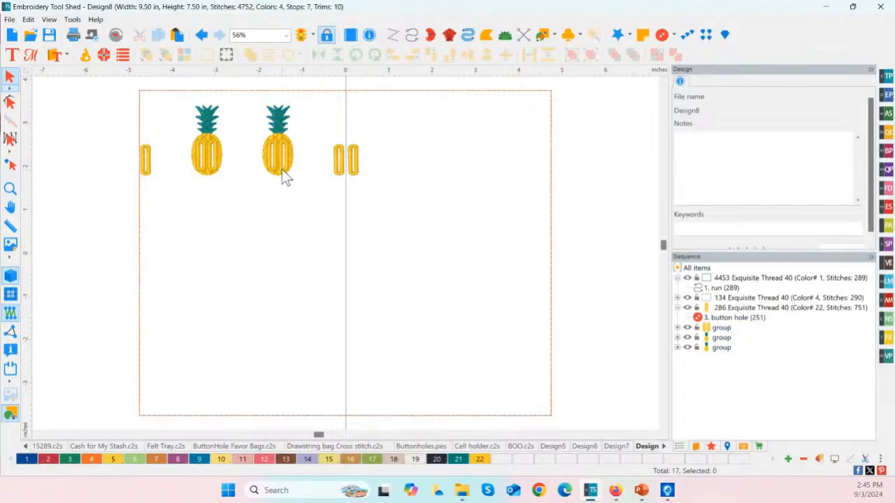
- Nudge the edge buttonhole and center buttonhole pair up together to line up with the pineapples' buttonholes
click(345, 172)
ctrl+click(144, 168)
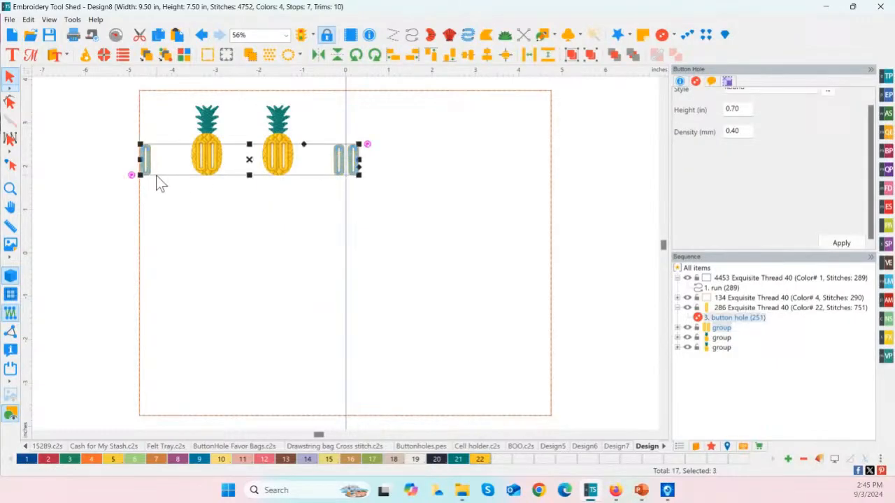
key(Up)
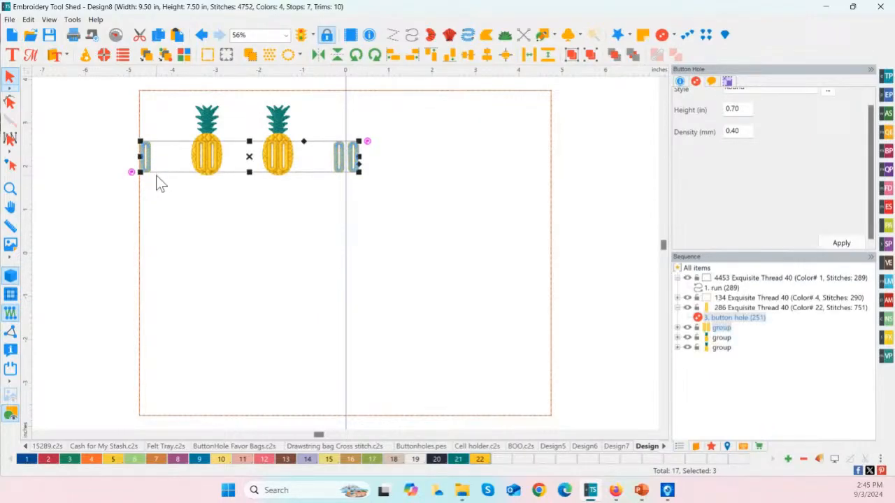
key(Up)
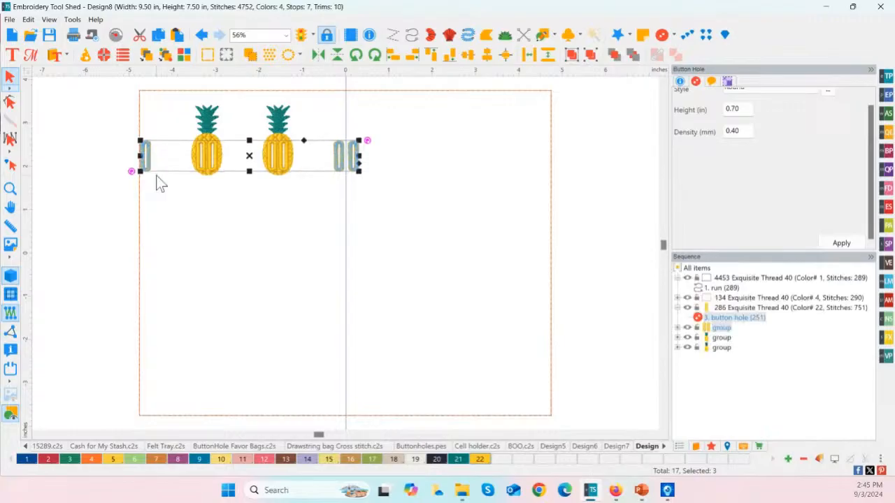
key(Up)
click(10, 188)
drag(106, 89, 376, 244)
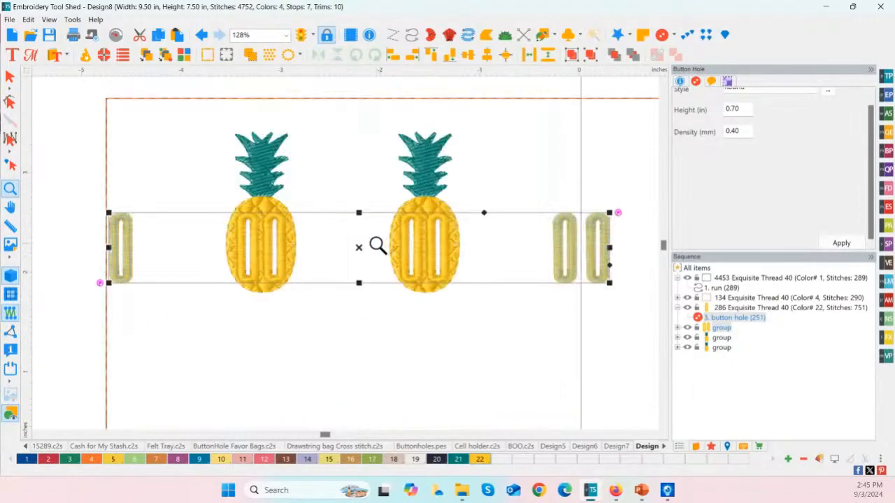
- Duplicate the two pineapples together and place the copies in the other half of the bag, between the center buttonhole pair and the edge
click(11, 191)
click(10, 75)
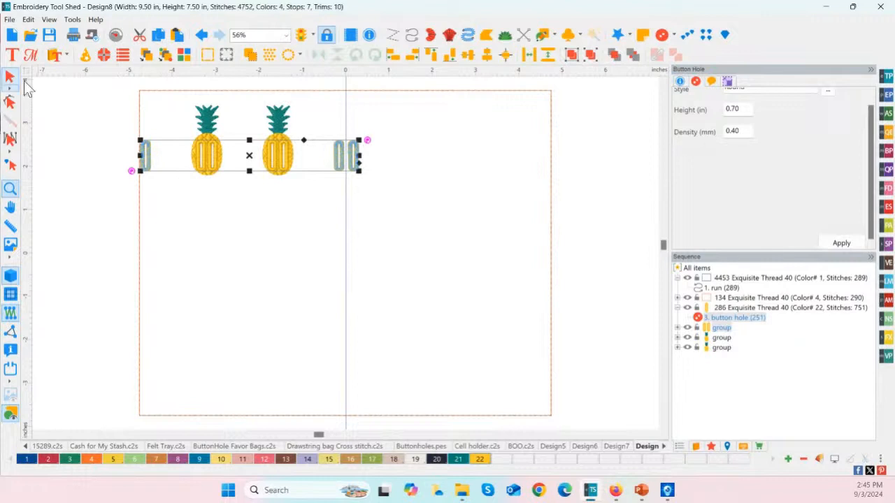
click(88, 100)
click(219, 163)
ctrl+click(266, 165)
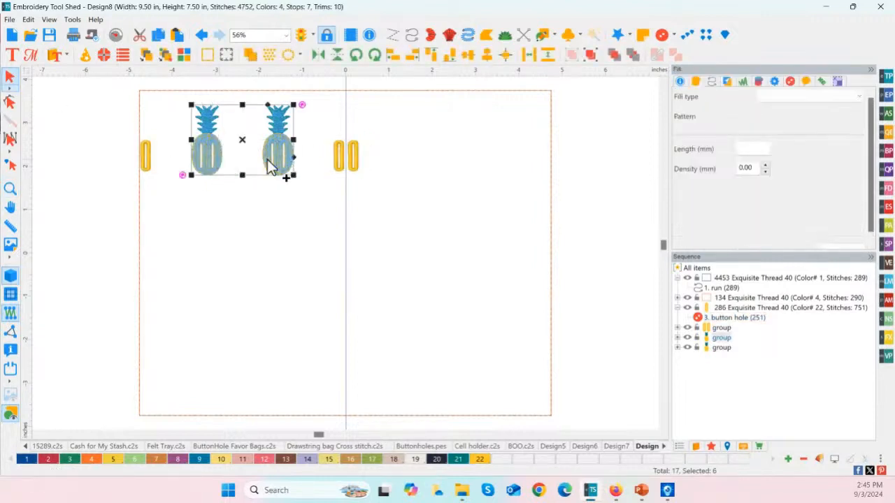
click(158, 35)
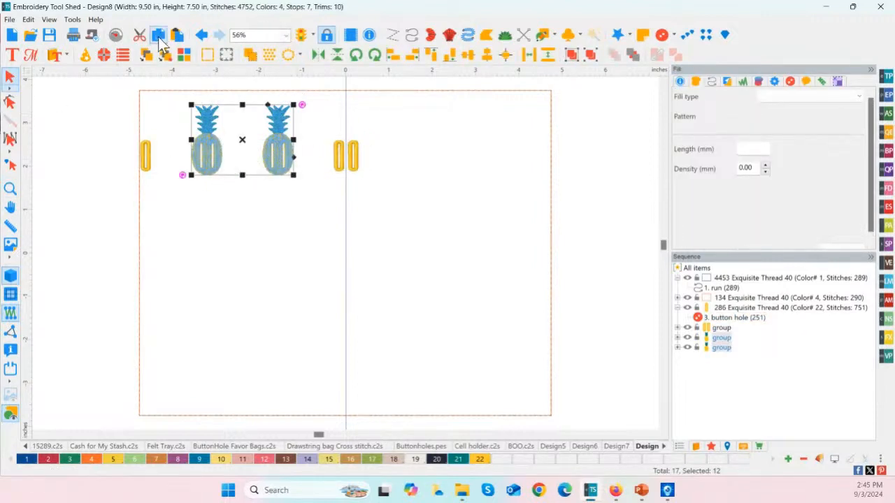
click(177, 35)
drag(248, 143, 454, 145)
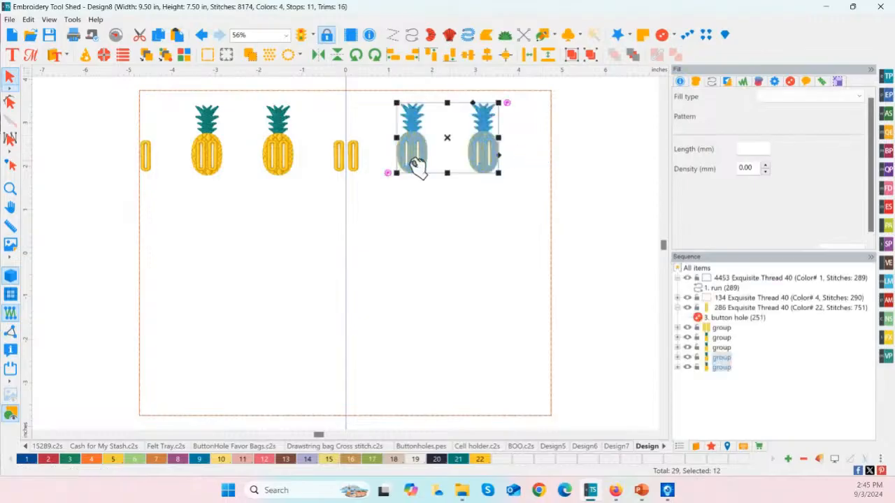
- Duplicate the edge buttonhole and place the copy just inside the opposite edge of the rectangle
click(147, 156)
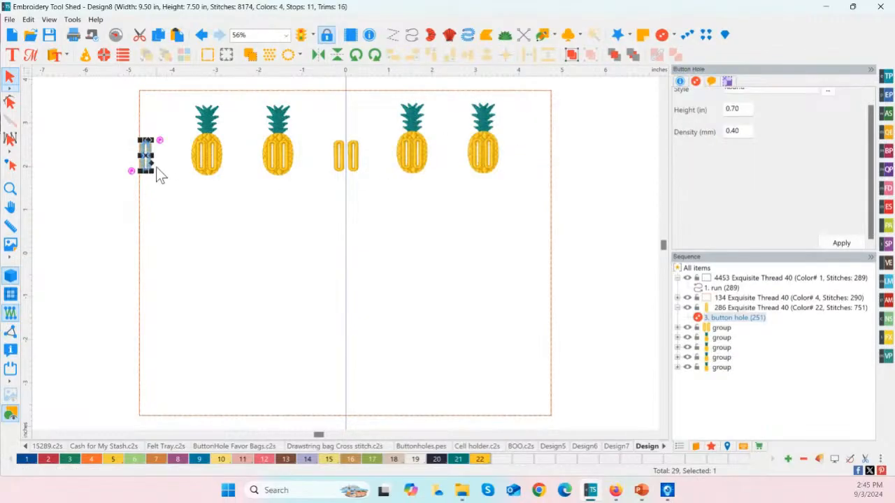
key(ctrl+c)
key(ctrl+v)
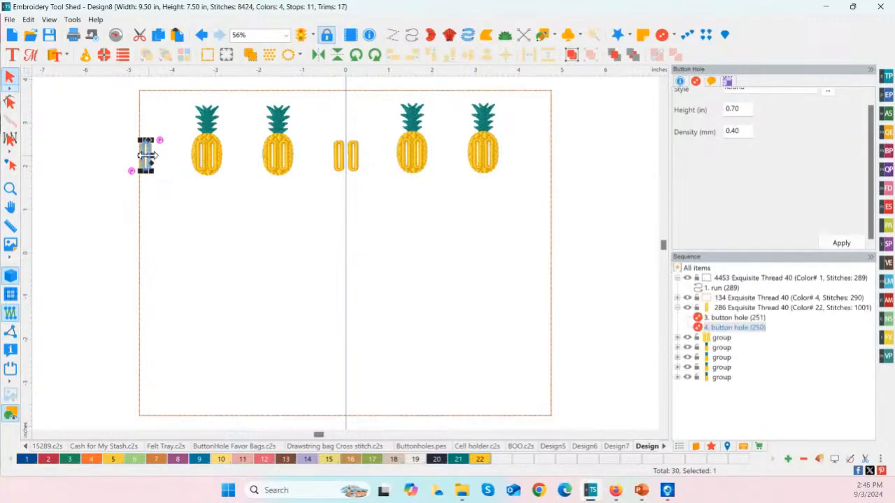
drag(147, 156, 545, 160)
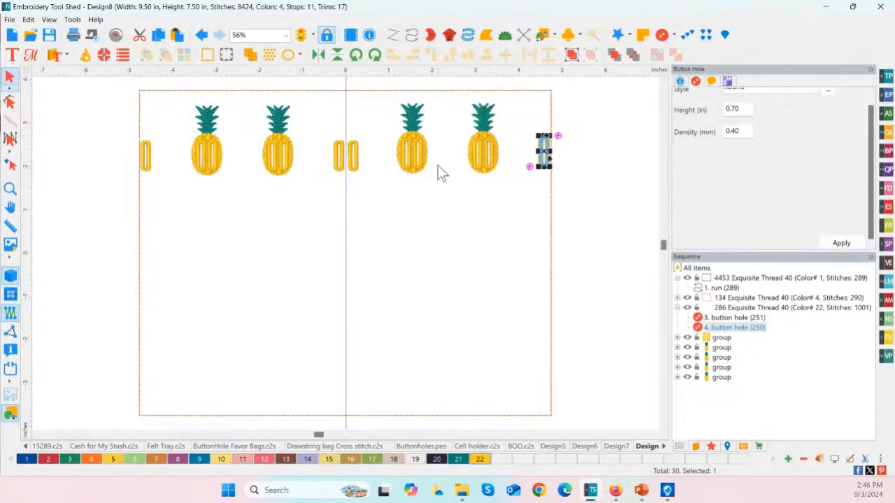
- Space the center buttonhole pair, the two new pineapples and the new edge buttonhole evenly across and align their bottom edges
click(362, 159)
ctrl+click(411, 162)
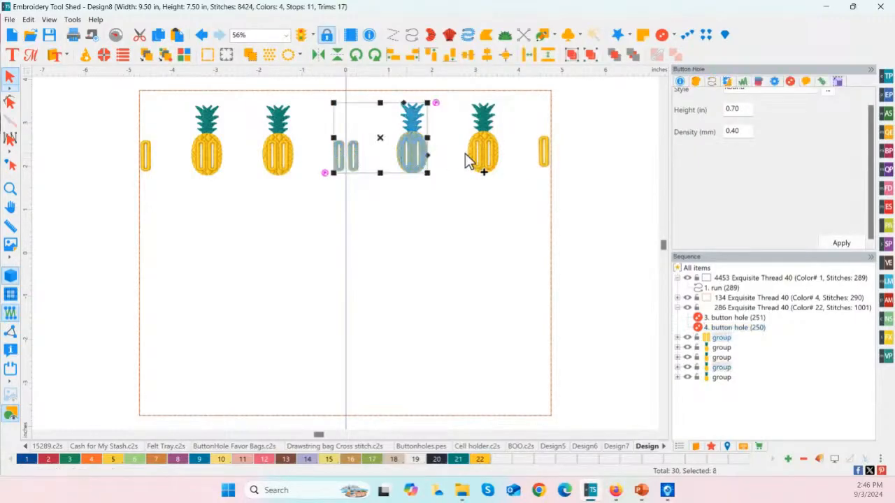
ctrl+click(484, 158)
ctrl+click(538, 154)
ctrl+click(542, 154)
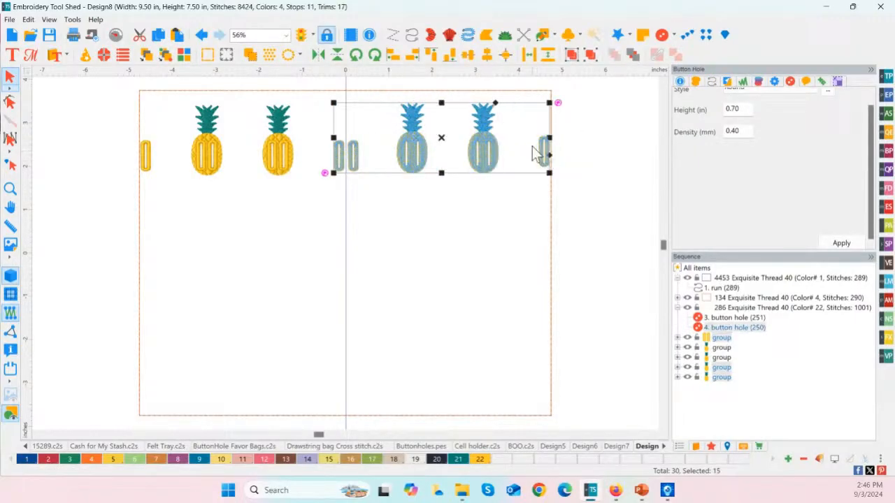
click(449, 57)
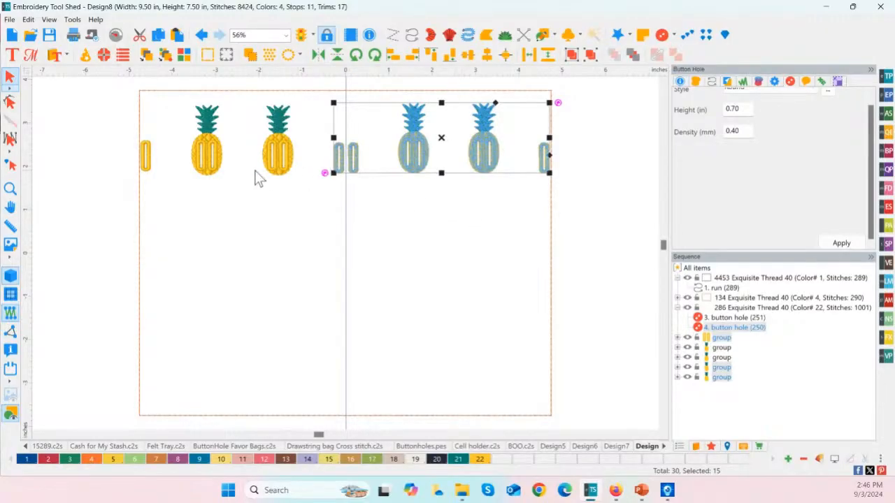
- Align both edge buttonholes, all four pineapples and the center buttonhole pair along their bottom edges
click(147, 159)
shift+click(208, 159)
shift+click(274, 158)
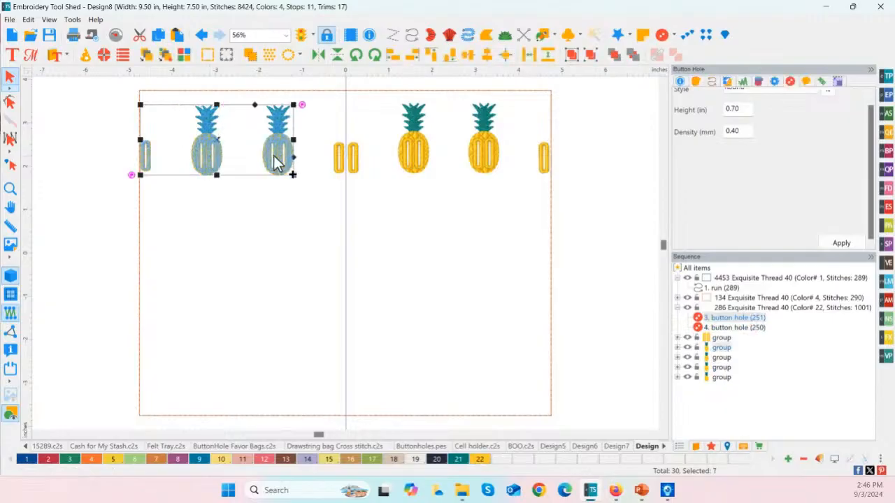
shift+click(341, 168)
shift+click(426, 168)
shift+click(469, 162)
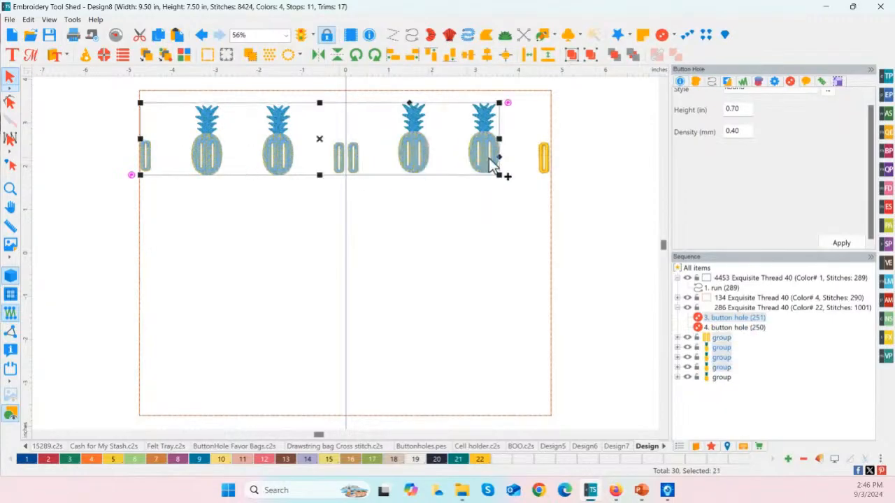
shift+click(543, 166)
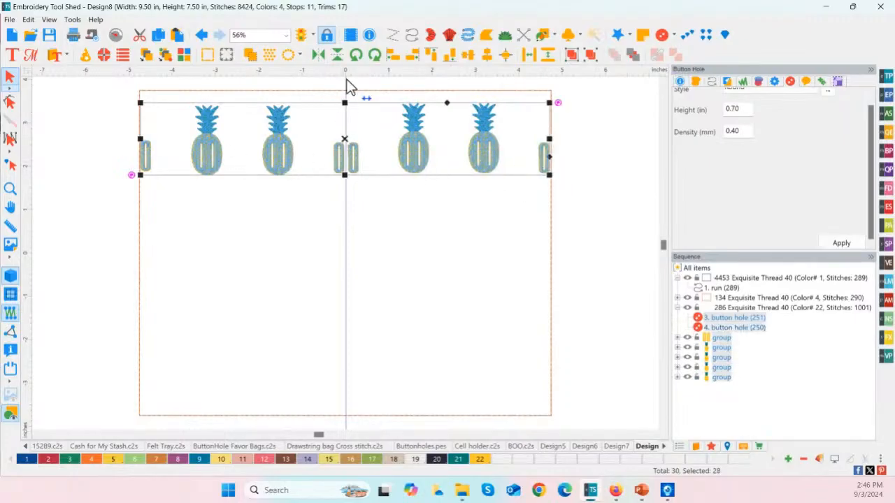
click(466, 57)
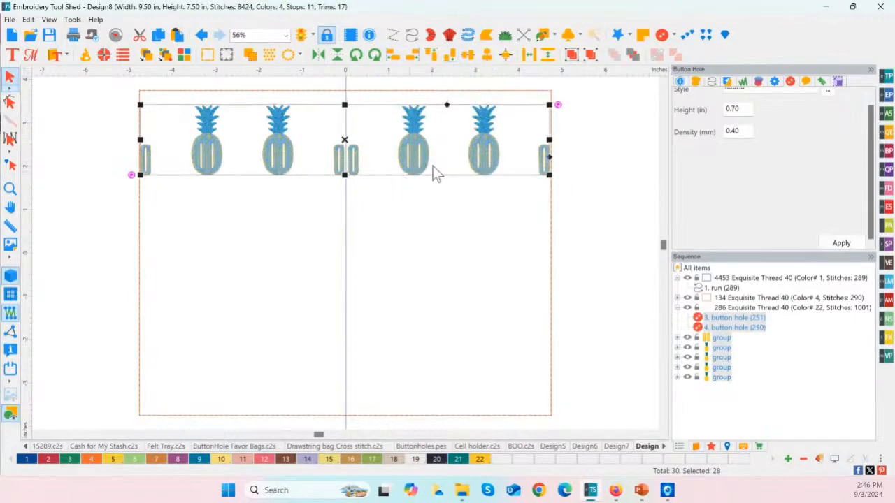
- Nudge both edge buttonholes and the center buttonhole pair up together to line up with the pineapples' buttonholes
click(33, 154)
click(145, 161)
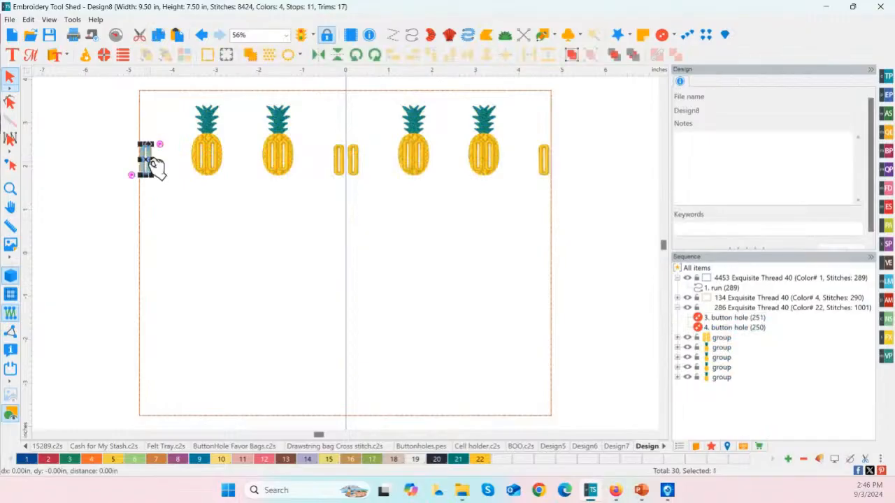
shift+click(356, 165)
shift+click(545, 167)
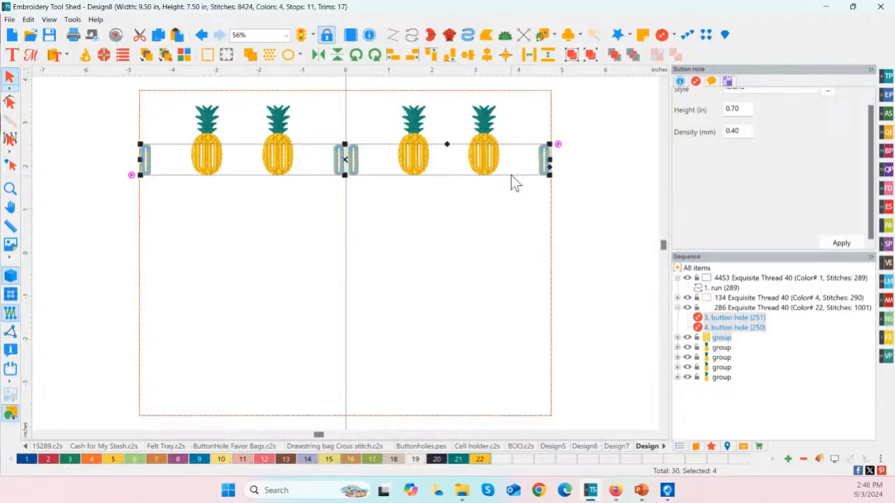
key(Up)
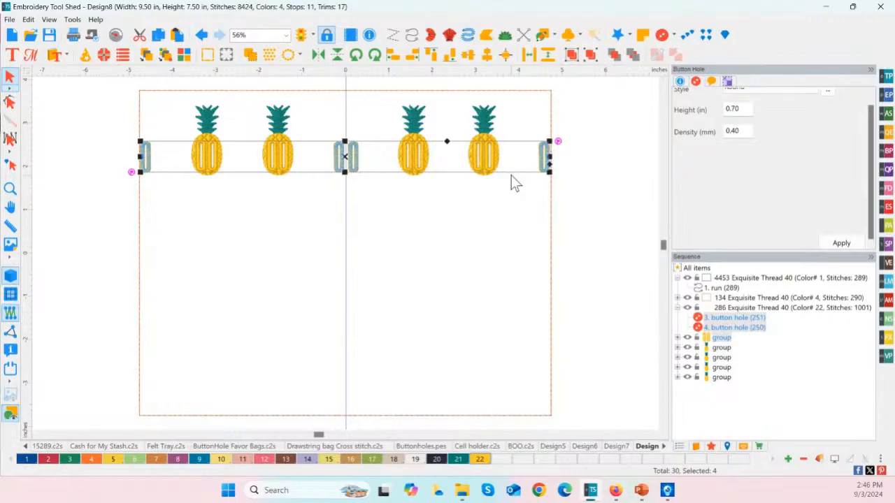
key(Up)
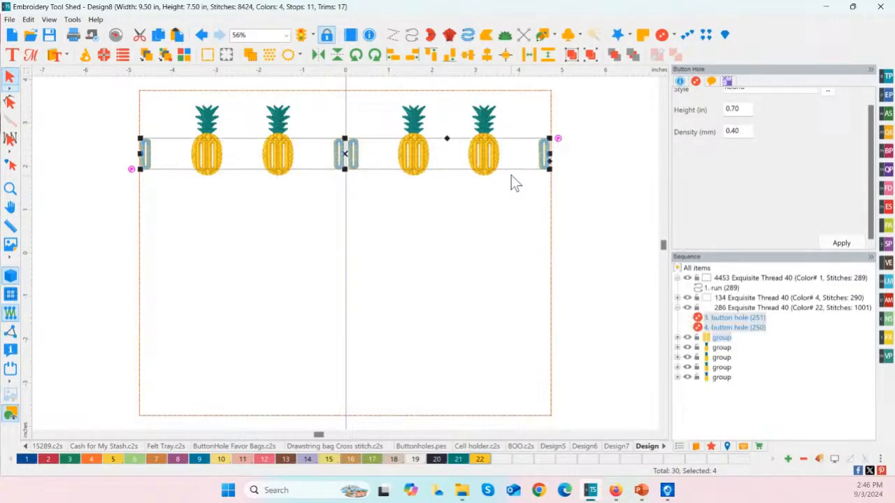
key(Down)
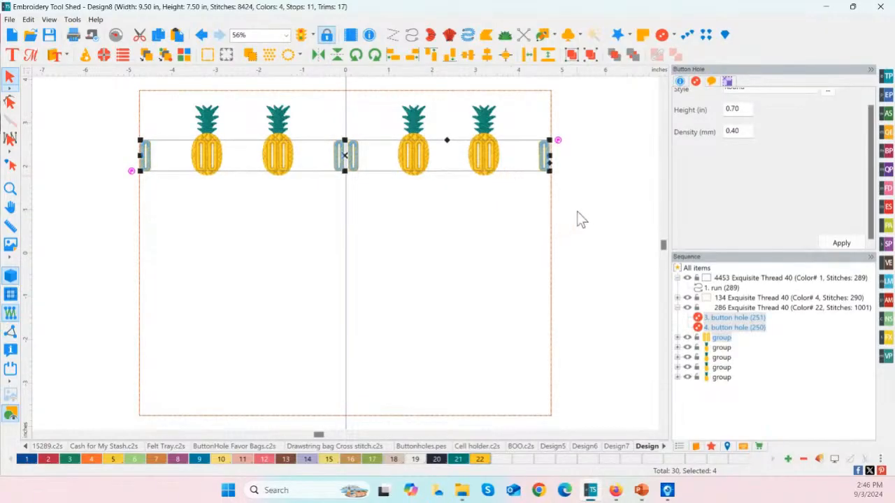
click(570, 231)
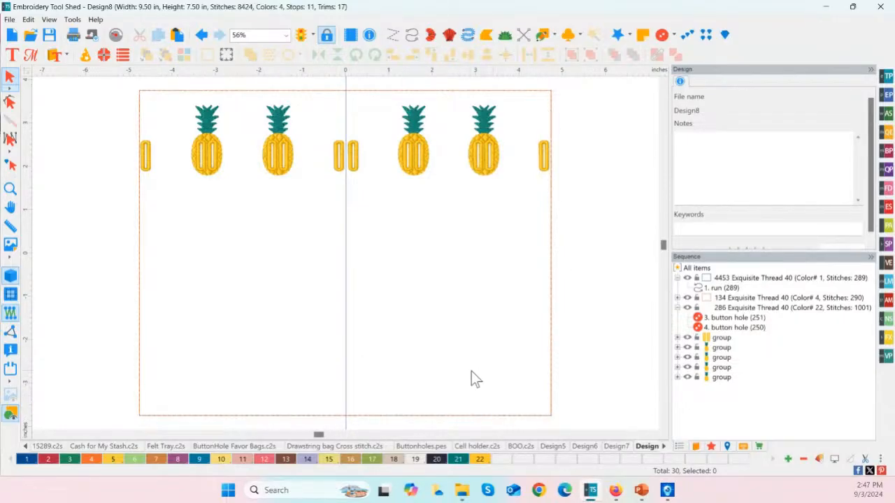
- Examine the finished Drawstring bag Cross stitch and ButtonHole Favor Bags designs, looking closely at the favor bag's stitched layout
click(305, 446)
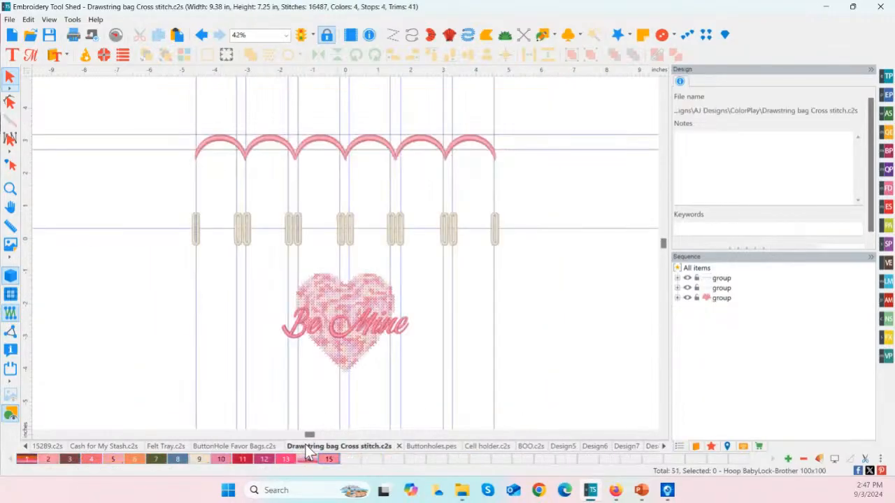
click(216, 446)
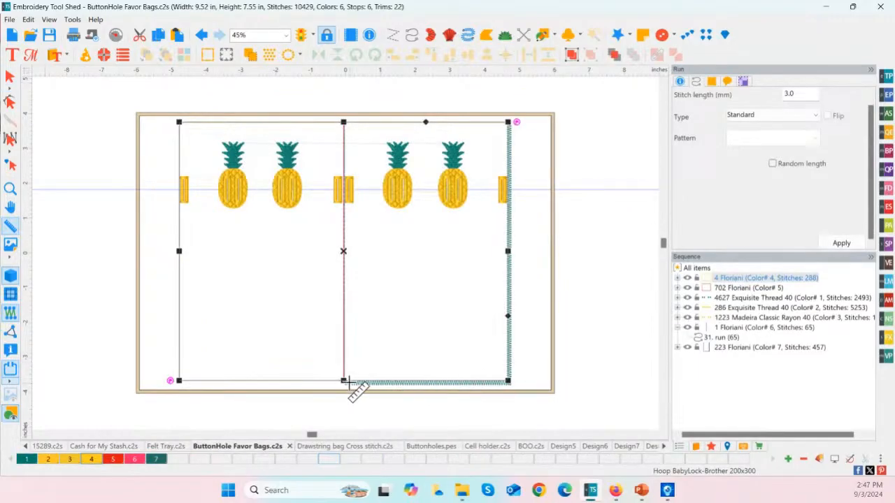
scroll(517, 182, down, 1)
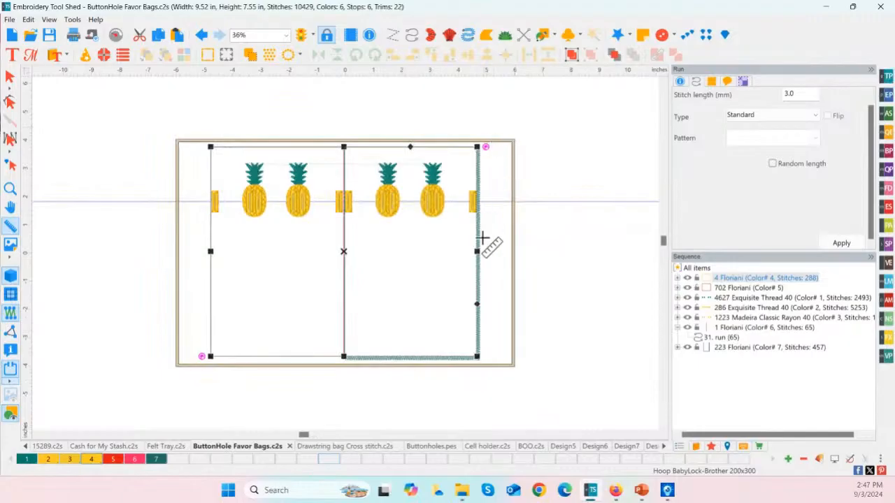
click(10, 189)
drag(330, 104, 522, 384)
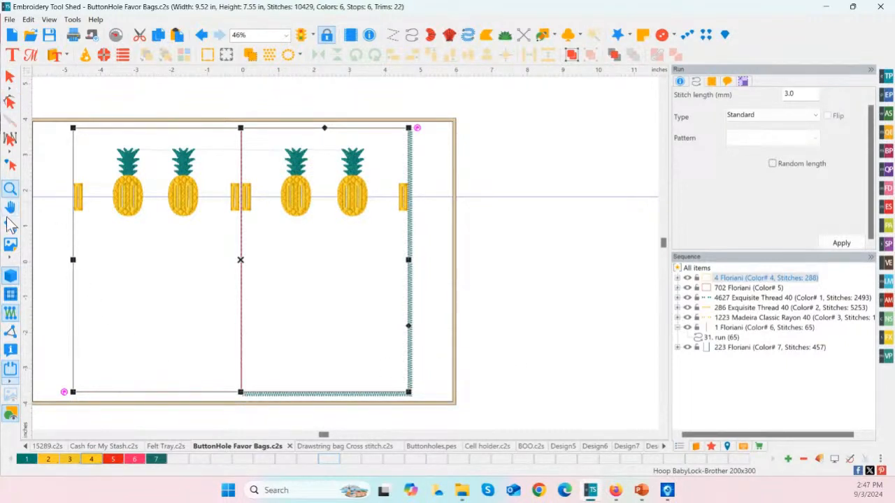
click(11, 191)
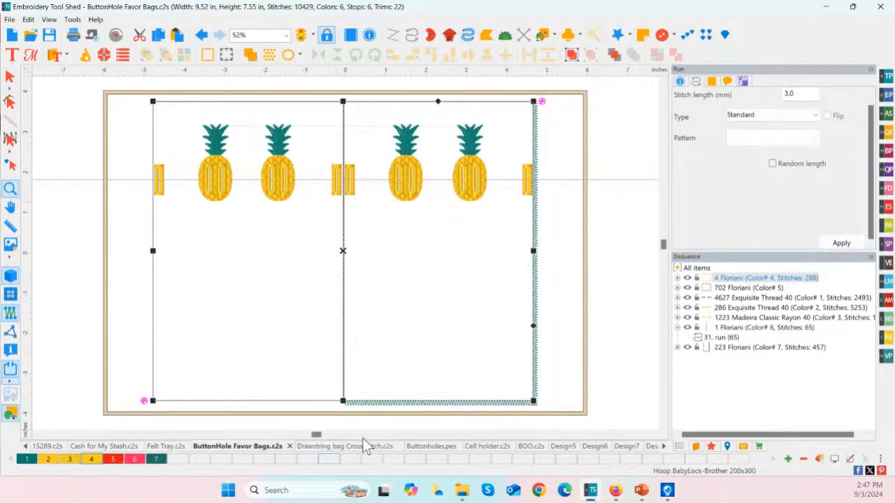
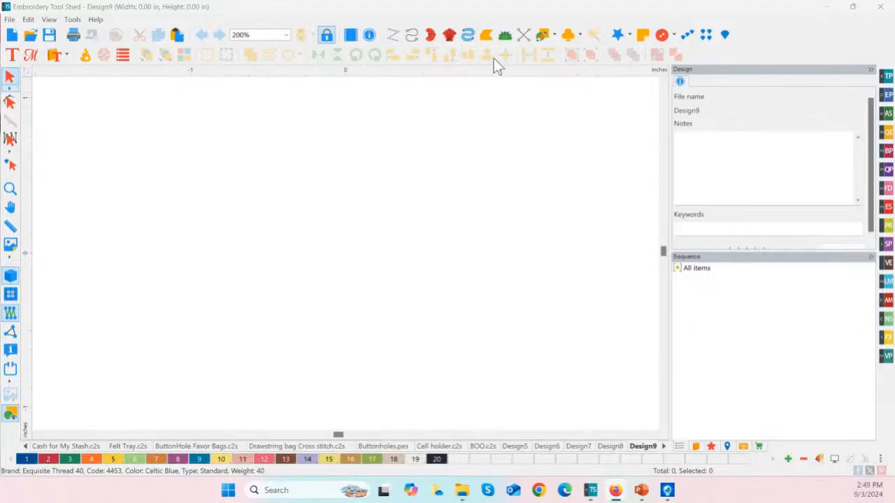
- Draw a circle about 1.33 in wide and a larger circle partly overlapping it as ellipse artwork
click(554, 38)
click(568, 77)
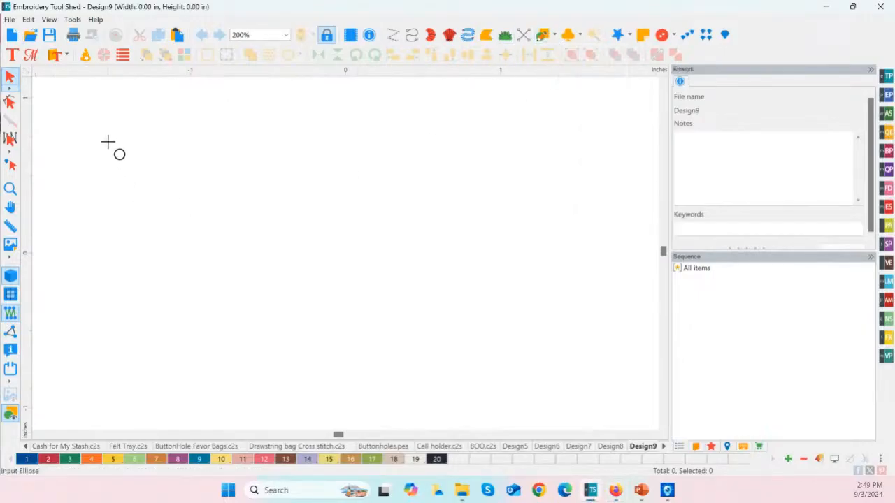
drag(108, 142, 315, 347)
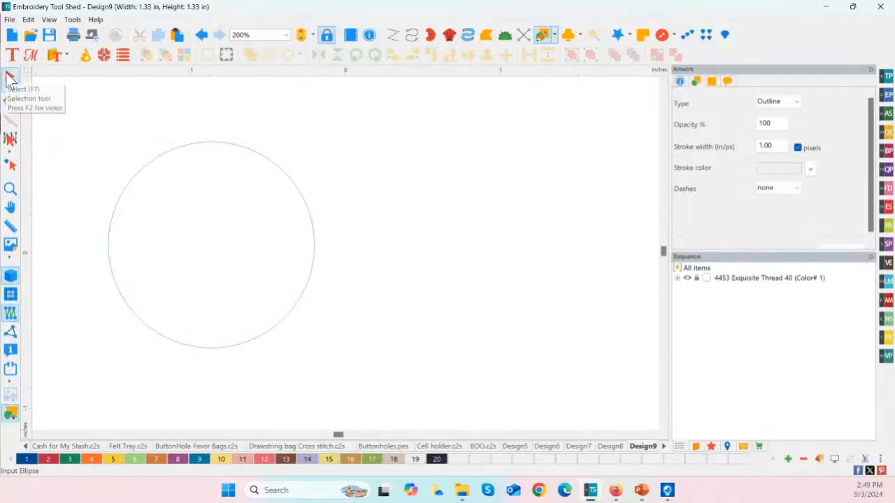
drag(239, 148, 484, 386)
- Convert both circles to applique and recolor the larger one with thread color 4
click(10, 77)
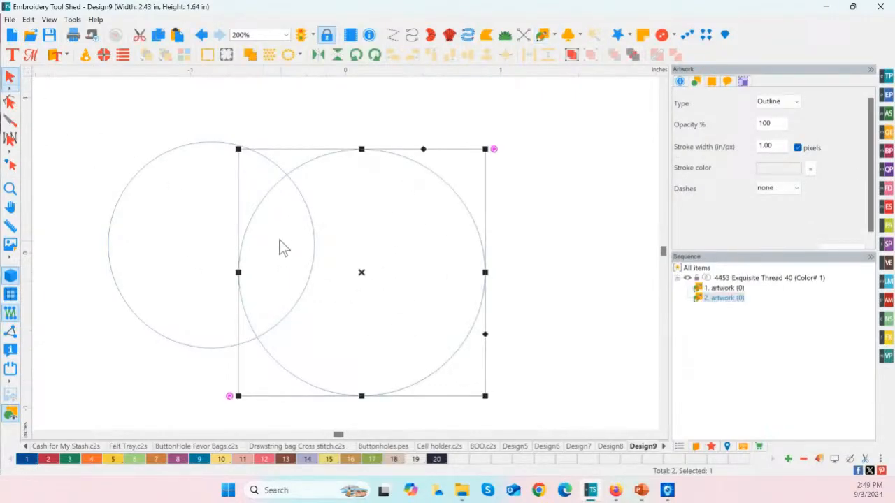
shift+click(195, 148)
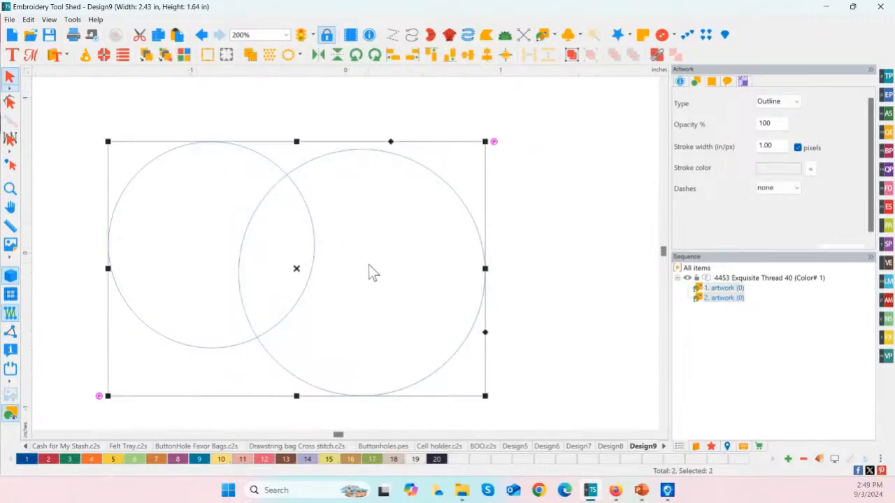
right_click(299, 271)
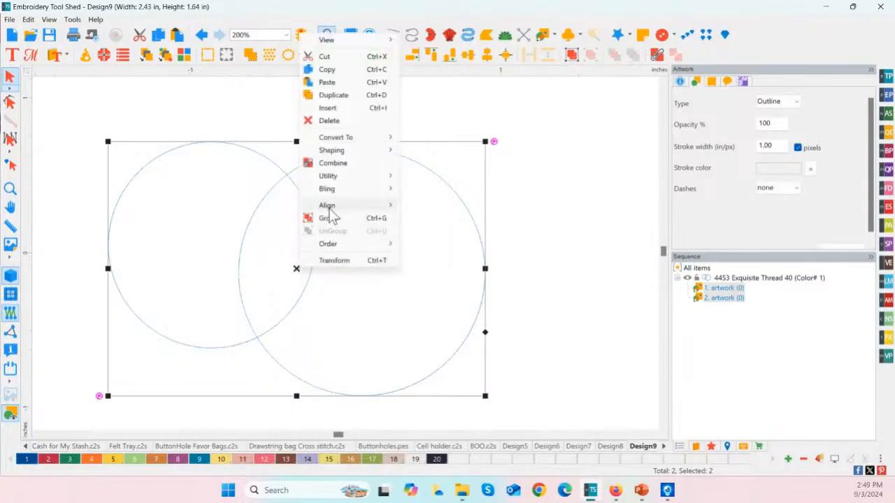
mouse_move(384, 139)
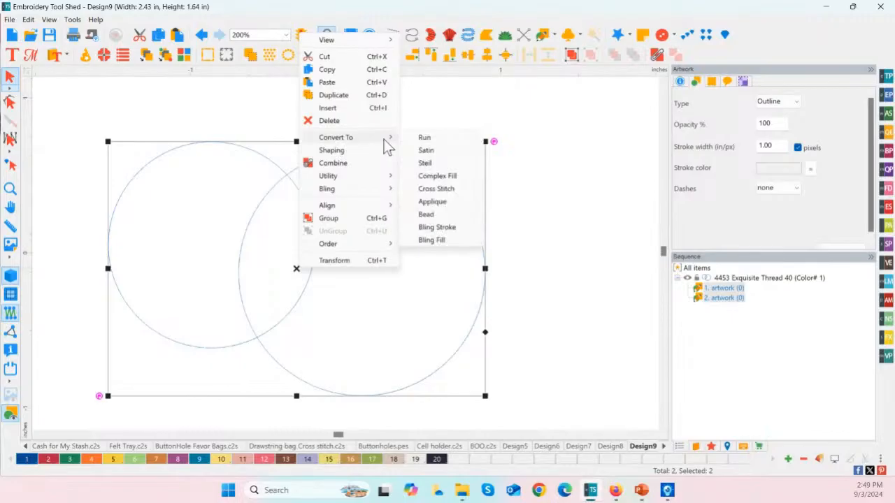
click(435, 202)
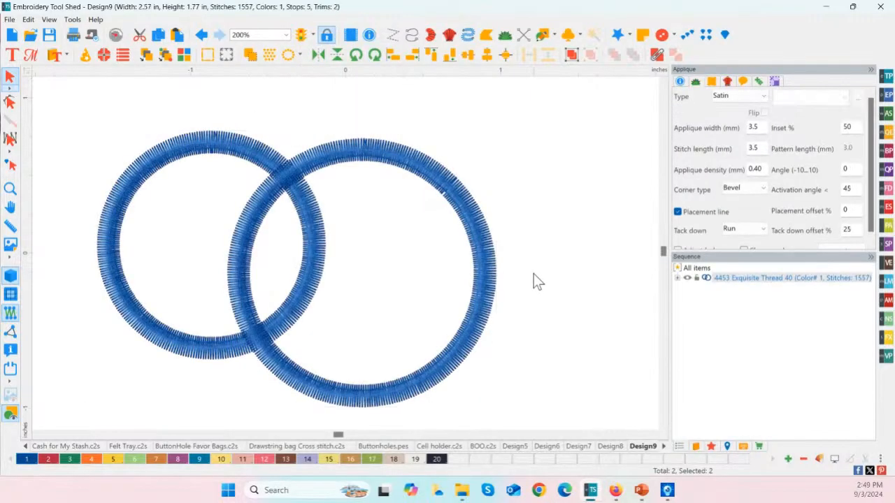
click(489, 285)
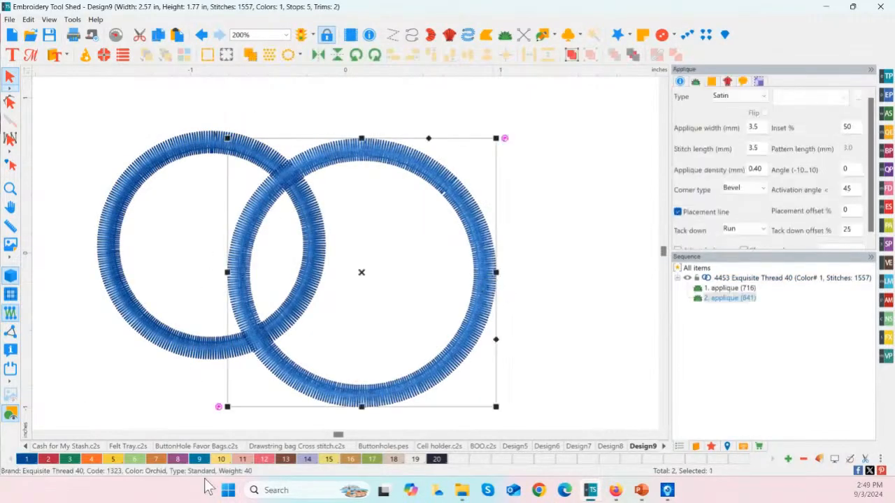
click(88, 461)
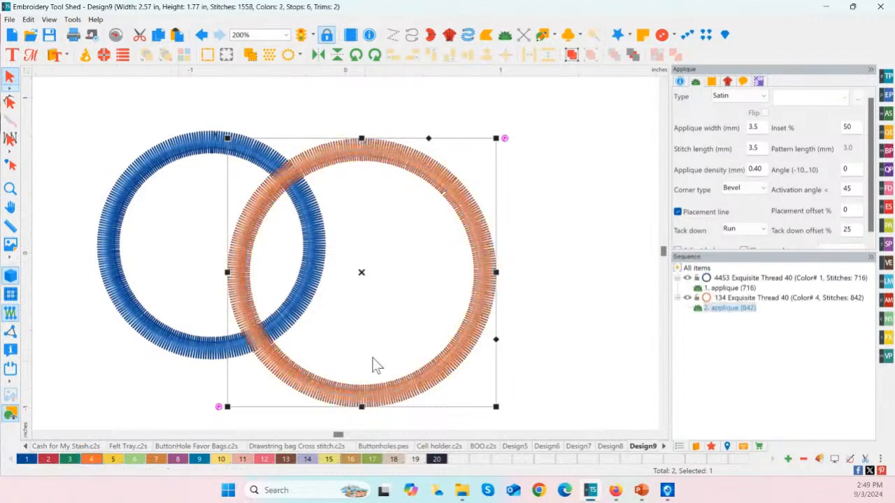
- Examine the two overlapping applique circles one after the other, checking their sequence order and where their borders cross
click(584, 275)
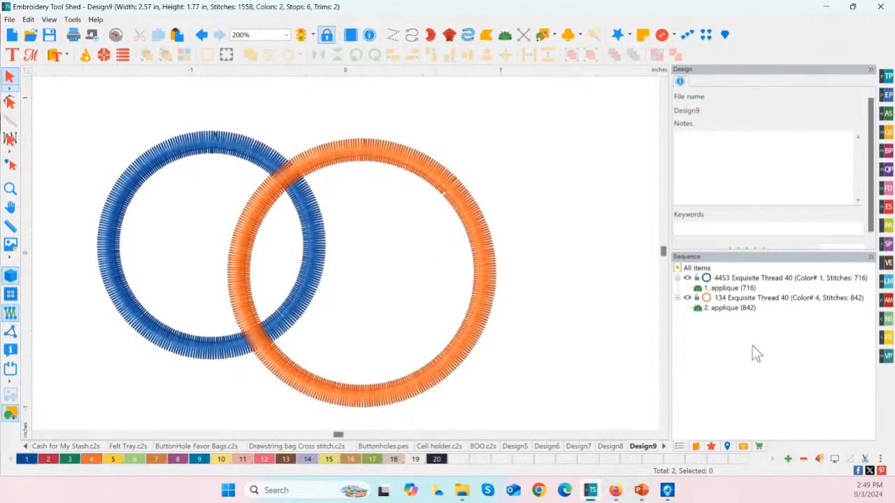
click(730, 289)
click(731, 308)
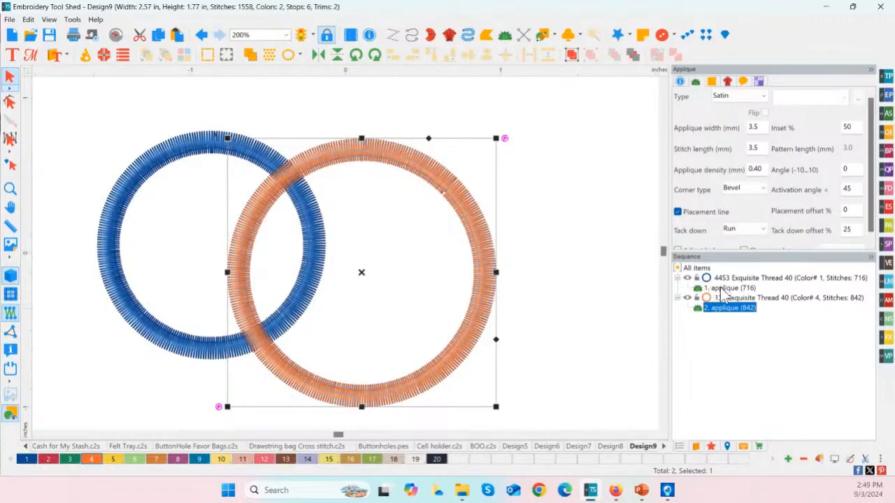
click(727, 288)
click(511, 289)
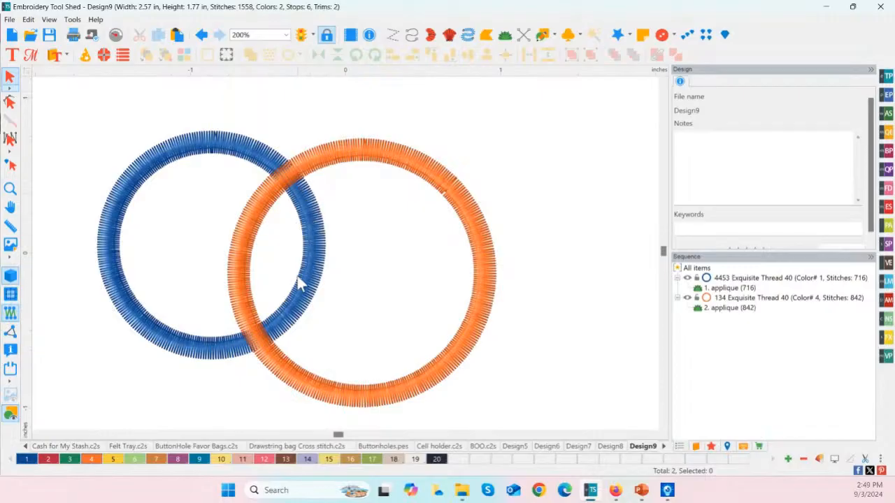
drag(299, 284, 268, 309)
key(ctrl+z)
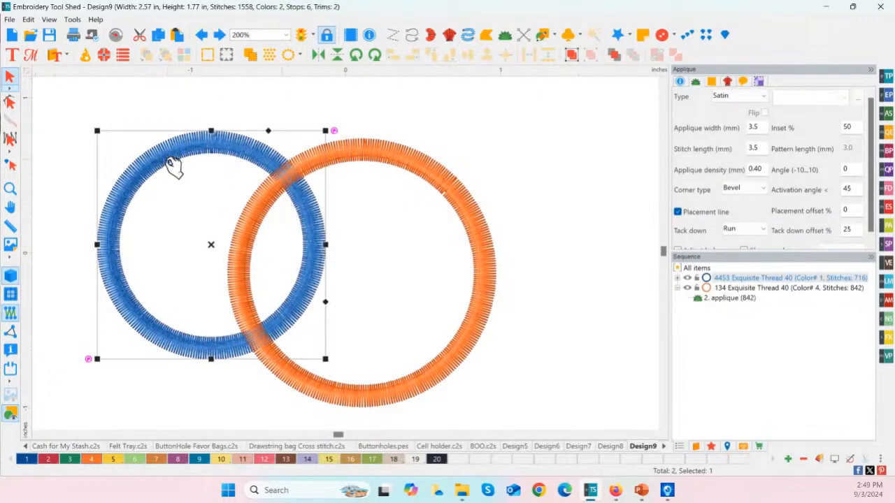
- Preview the stitch-out of both applique circles with the stitch simulator
click(115, 34)
drag(22, 73, 440, 160)
click(10, 98)
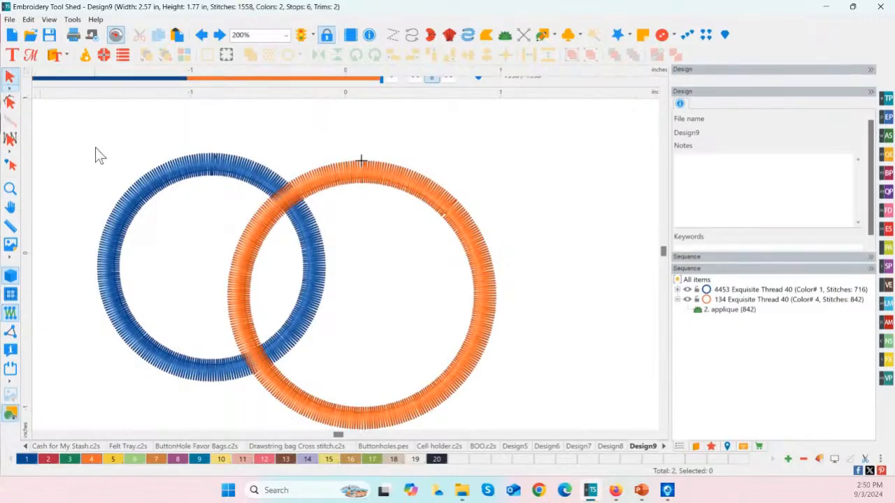
- Save a copy of the overlapping circles to the Desktop as Circles in Baby Lock/Brother/Bernina (PES v9) format
click(10, 19)
click(51, 203)
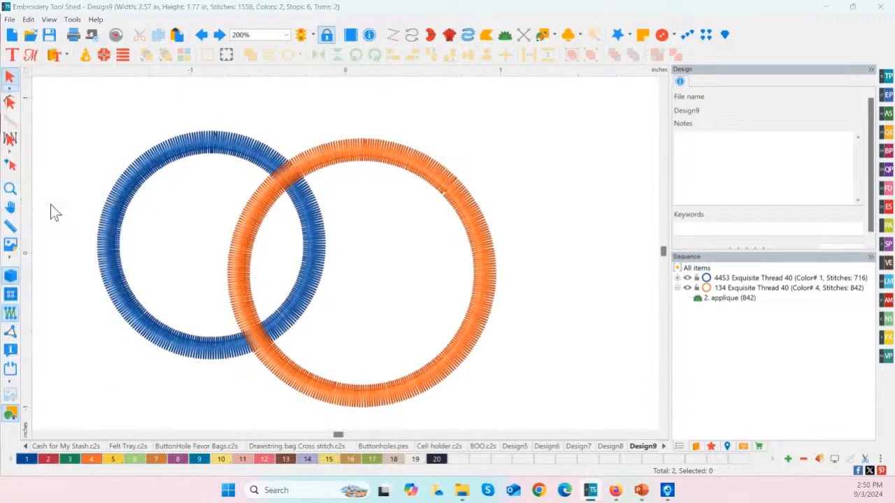
click(185, 226)
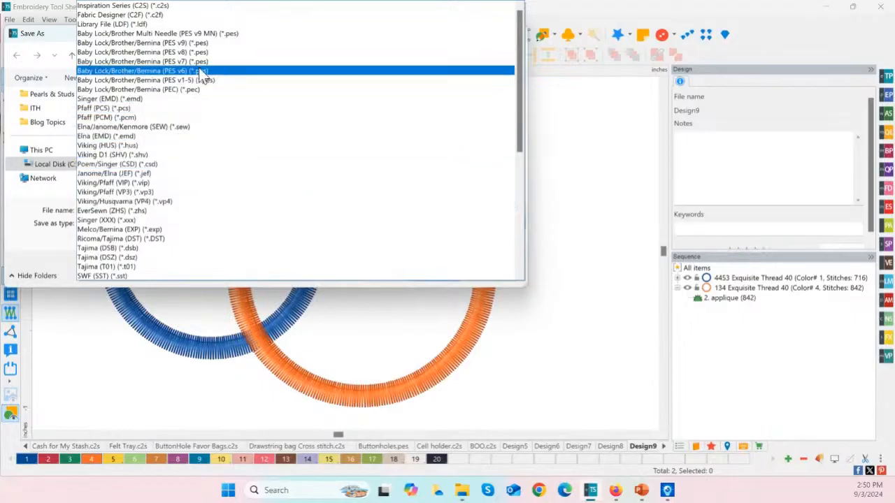
click(201, 43)
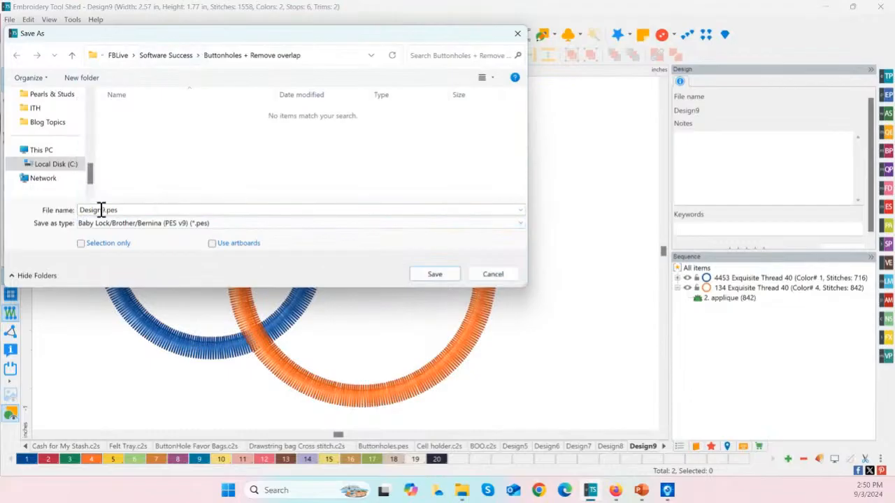
double_click(126, 209)
text(Ci)
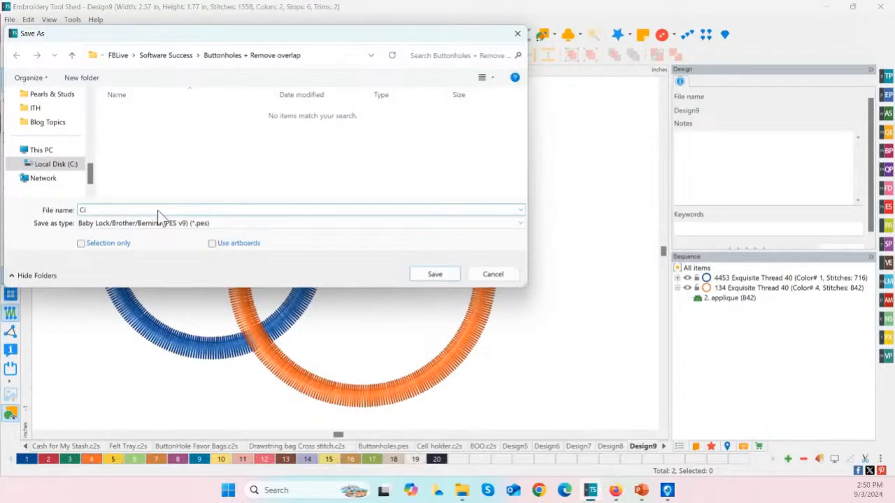
text(clesrcles)
click(81, 106)
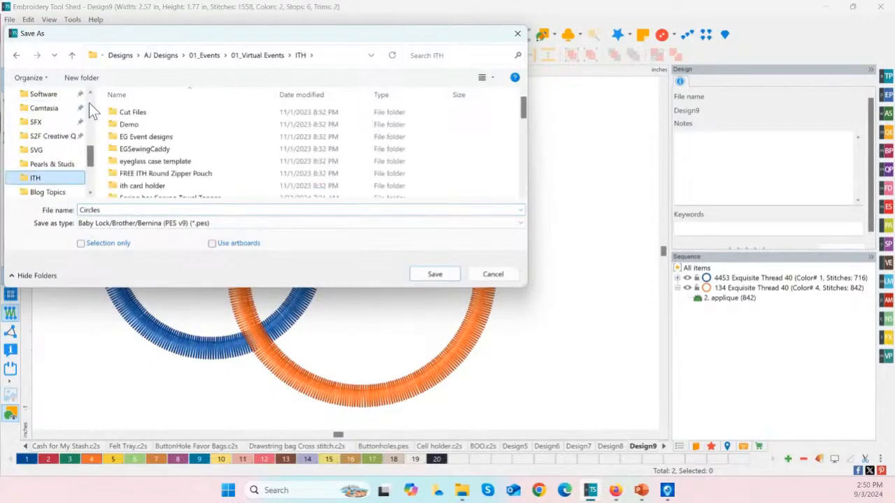
drag(94, 157, 94, 120)
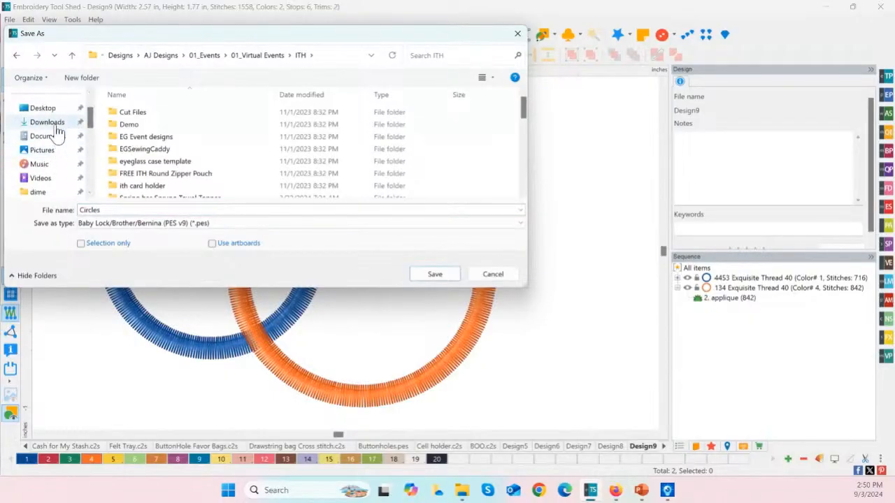
click(48, 111)
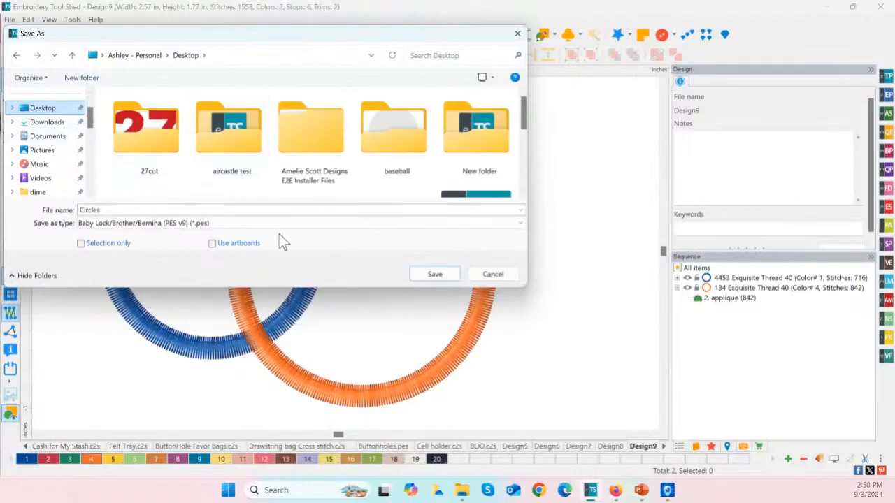
click(433, 275)
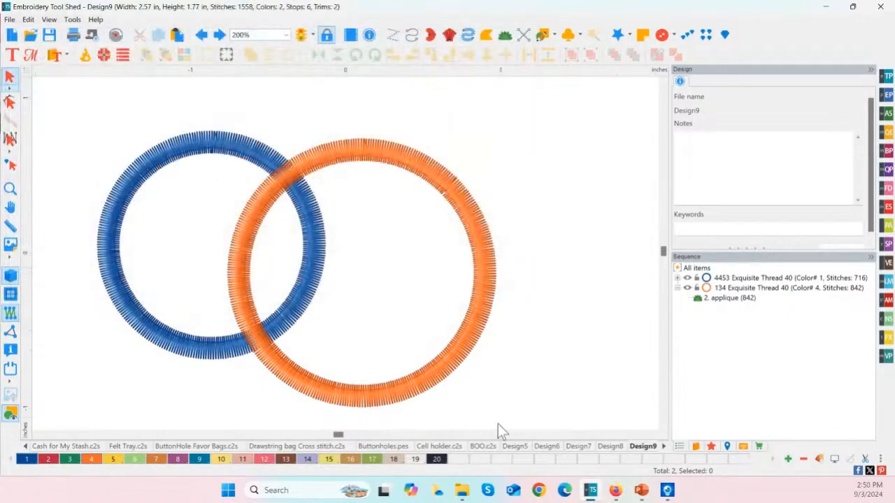
- Close the Design9 working file with the applique circles
click(664, 446)
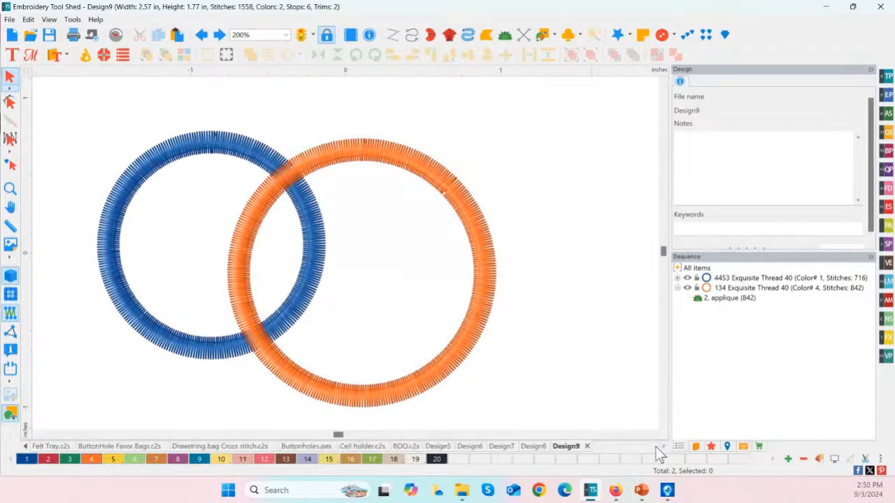
click(586, 446)
click(452, 284)
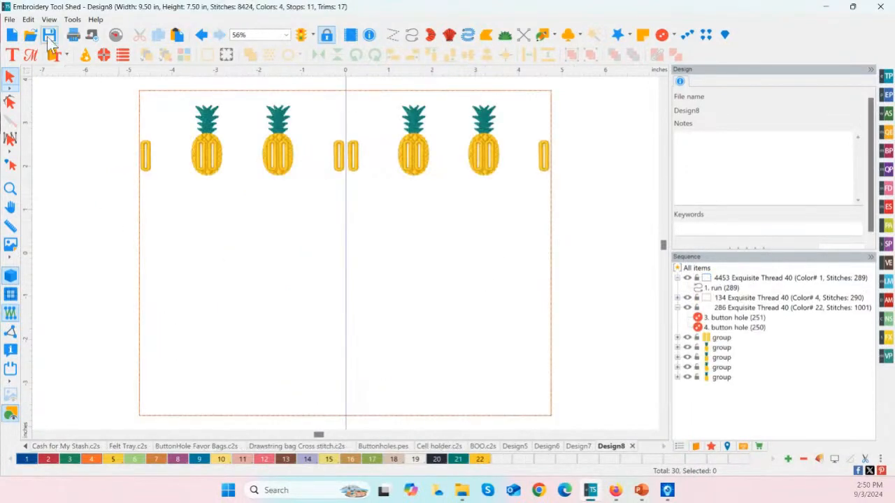
- Open Circles.pes from the Desktop and inspect the satin stitches where the two circles overlap
click(11, 19)
click(21, 41)
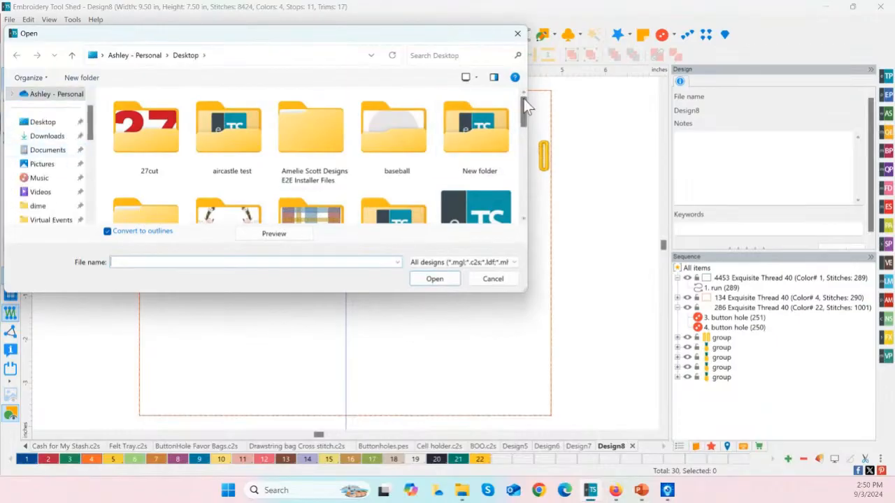
drag(523, 99, 523, 156)
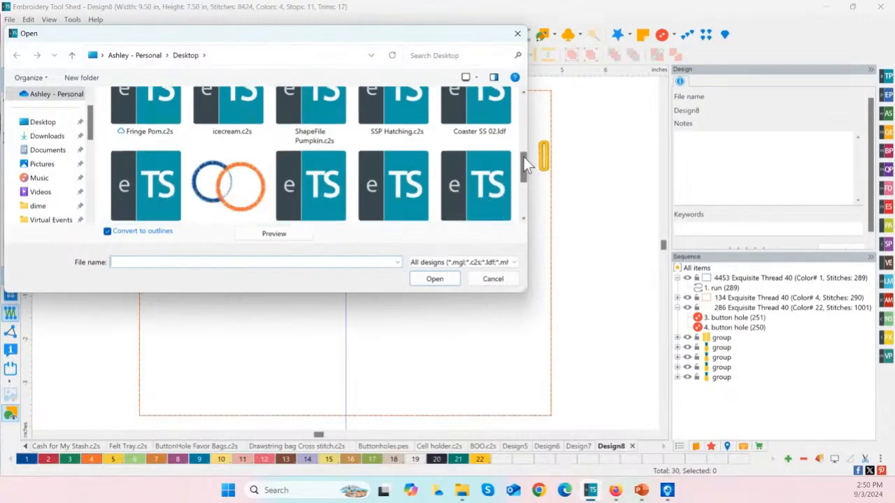
click(235, 187)
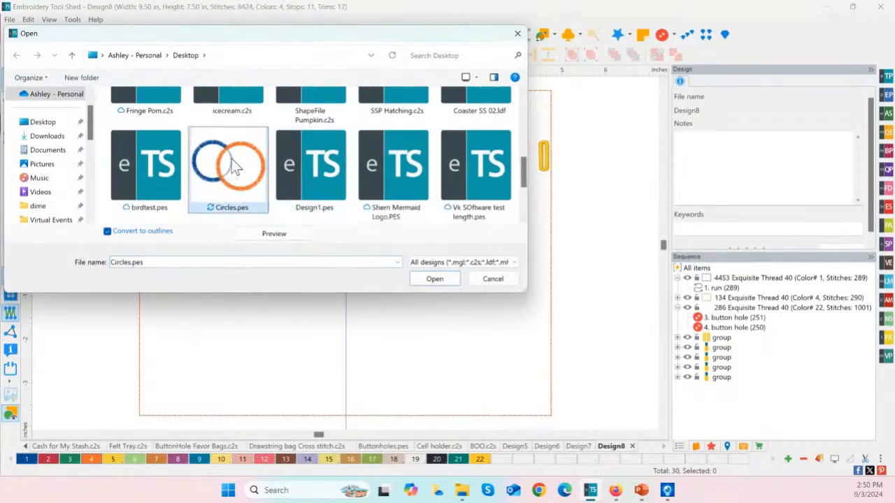
double_click(233, 163)
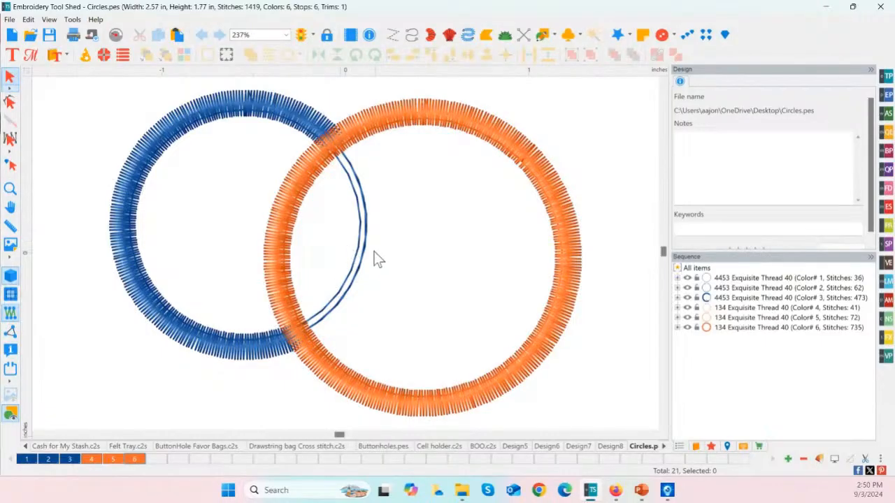
click(342, 151)
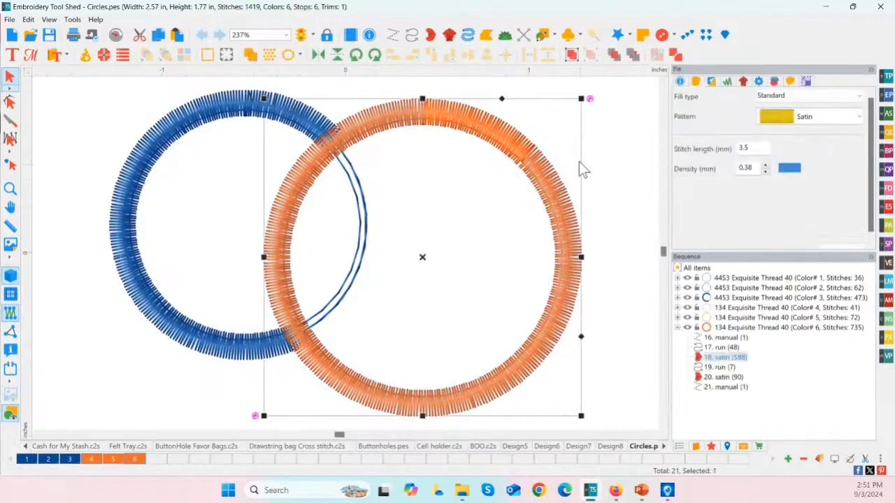
click(397, 288)
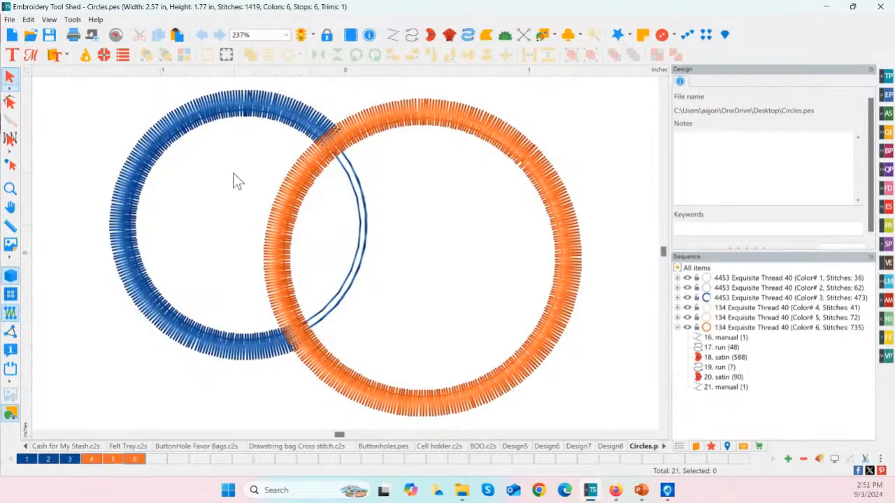
- Start a new design and draw an artwork rectangle about 1.35 in wide and 1.20 in high
click(10, 36)
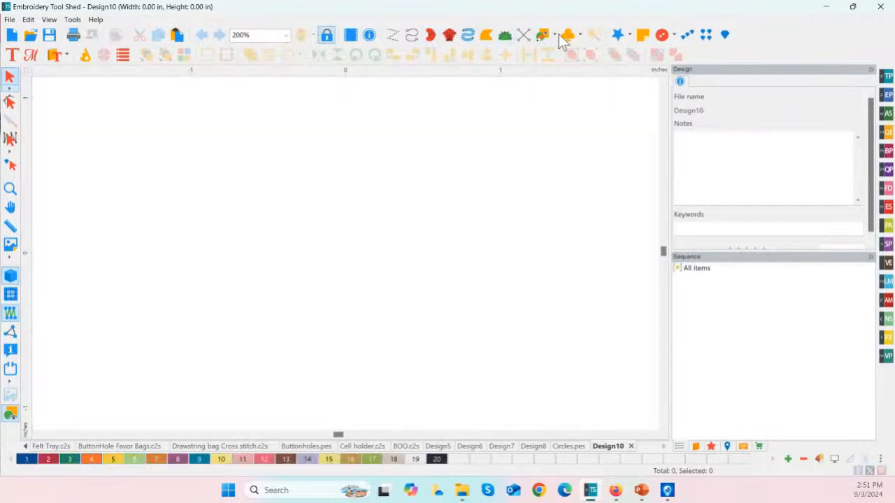
click(555, 36)
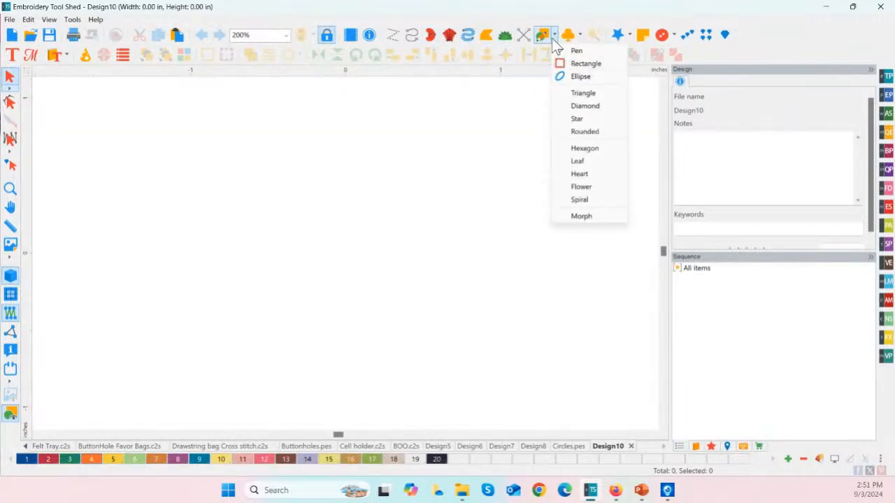
click(580, 77)
click(130, 139)
drag(130, 140, 340, 326)
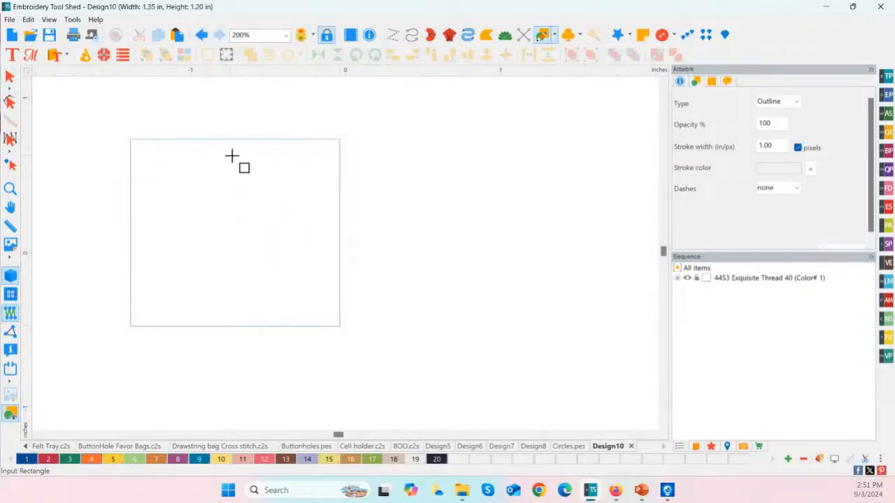
click(10, 77)
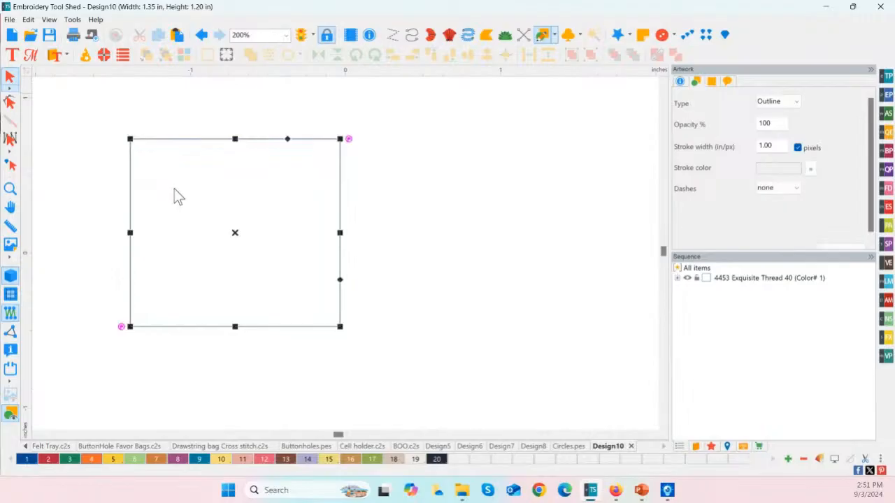
- Convert the rectangle artwork to applique
right_click(234, 234)
mouse_move(282, 343)
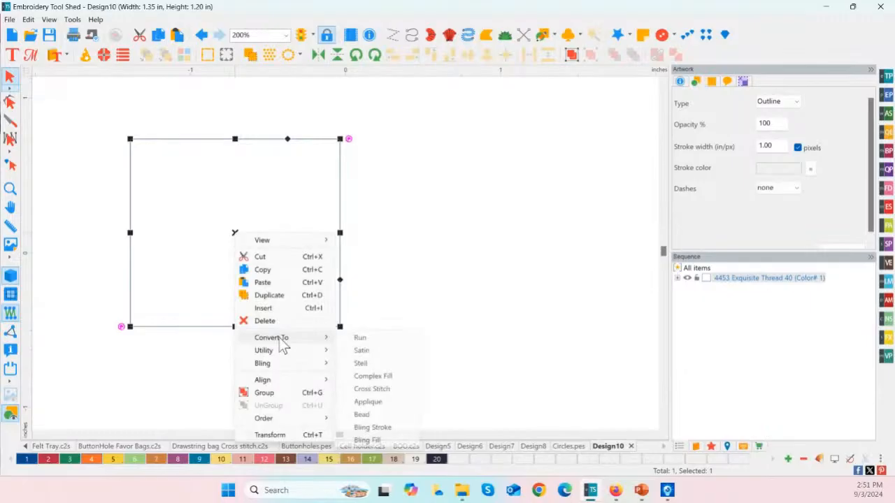
click(374, 402)
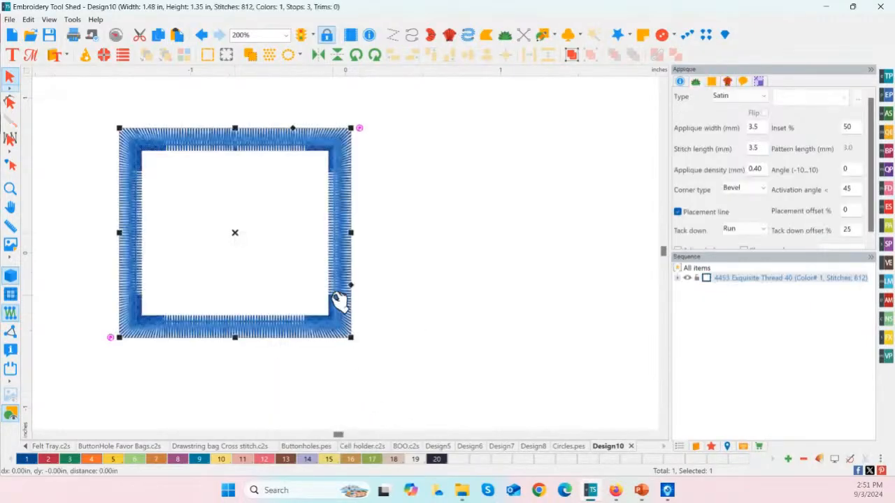
- Paste a copy of the applique rectangle partly overlapping the original and recolor it with thread color 8
click(178, 42)
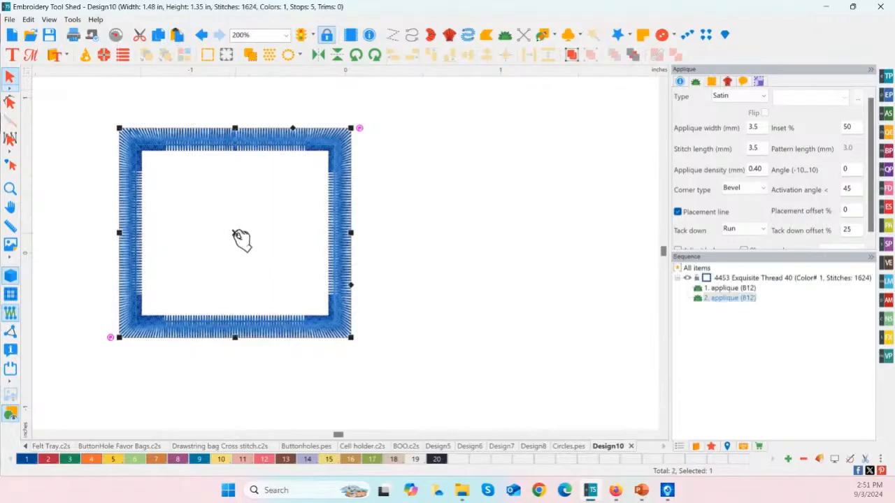
drag(239, 240, 393, 238)
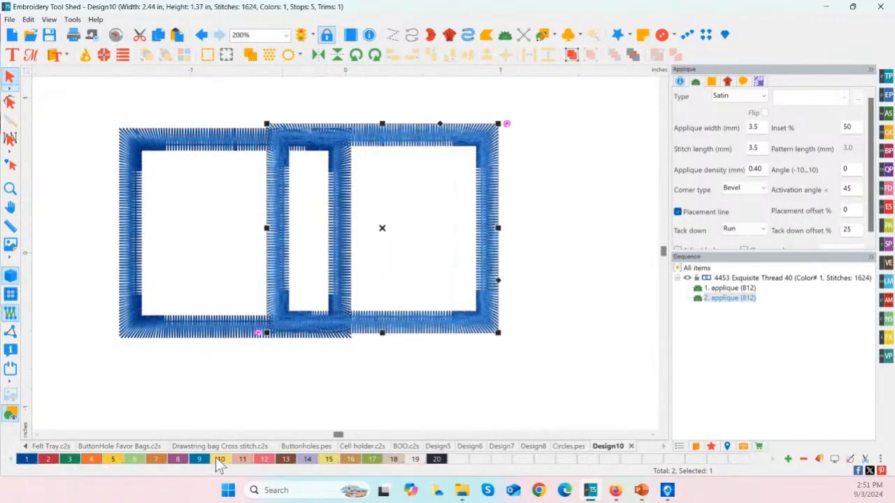
click(178, 459)
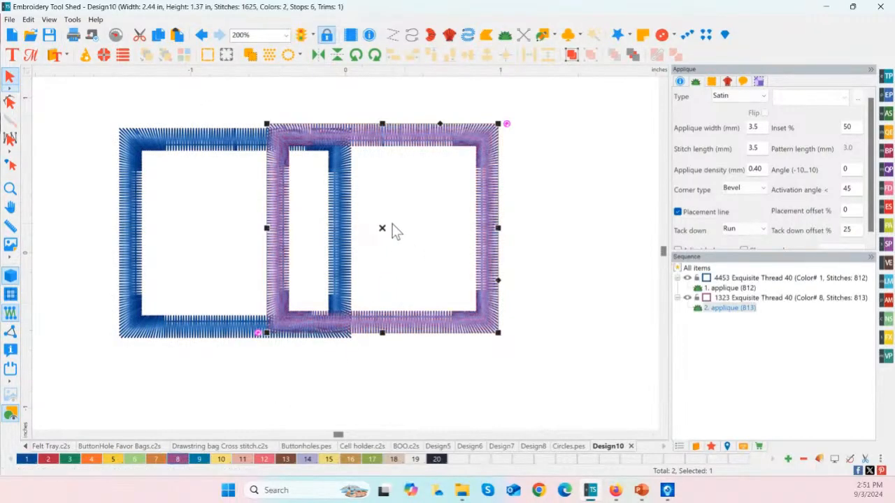
- Reposition the purple rectangle beside the blue one so only their adjoining borders overlap, making the pair about 2.82 in wide
drag(389, 233, 370, 321)
click(353, 243)
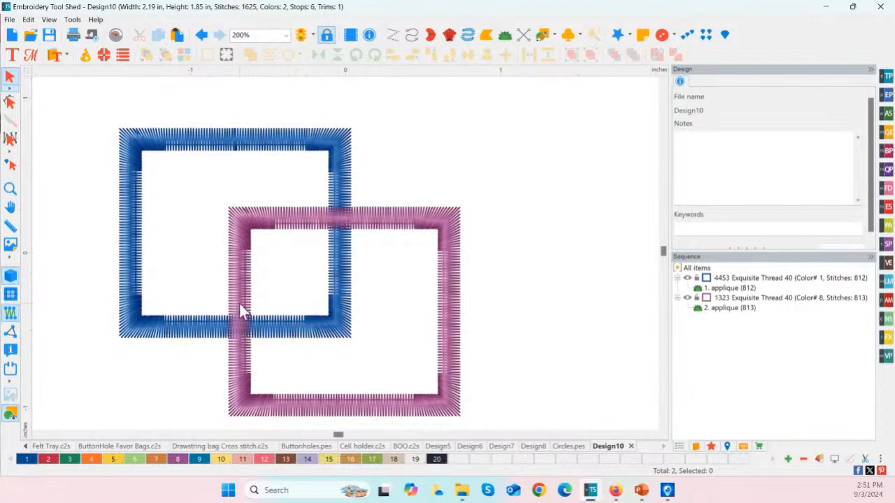
click(345, 315)
drag(350, 316, 441, 228)
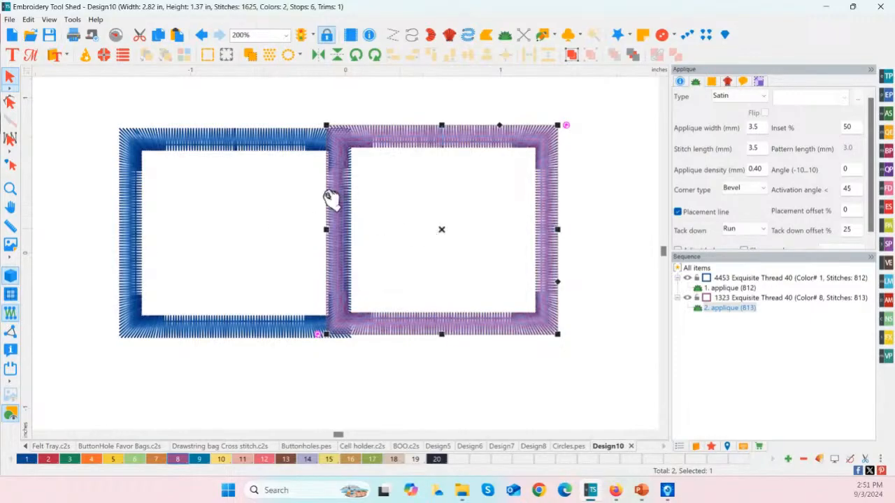
ctrl+click(249, 146)
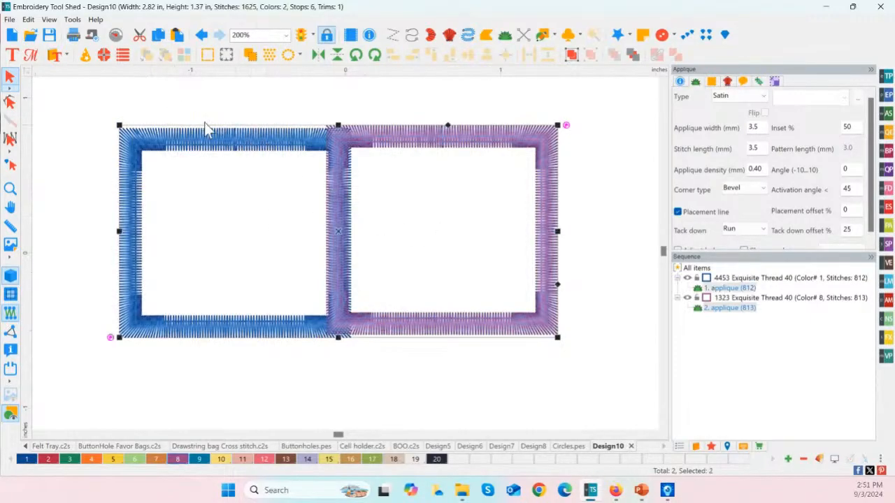
click(86, 93)
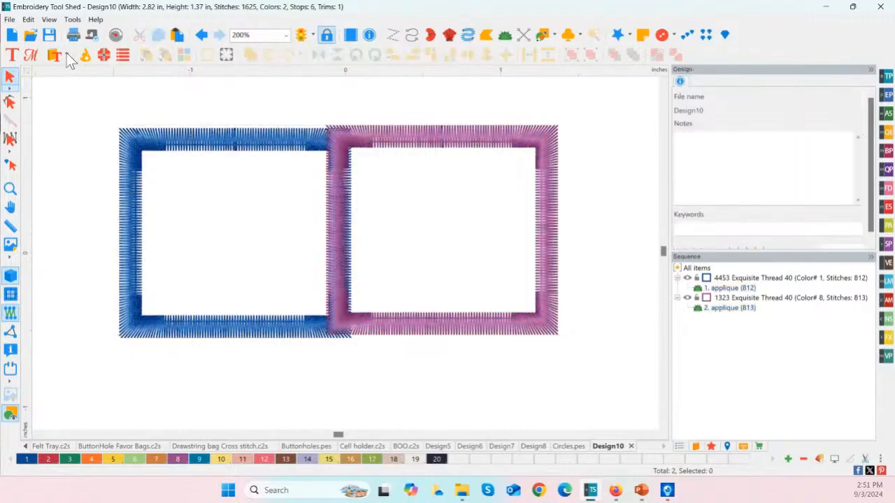
- Save the overlapping rectangles design to the Desktop as sq.pes in Baby Lock/Brother/Bernina PES v9 format
click(10, 18)
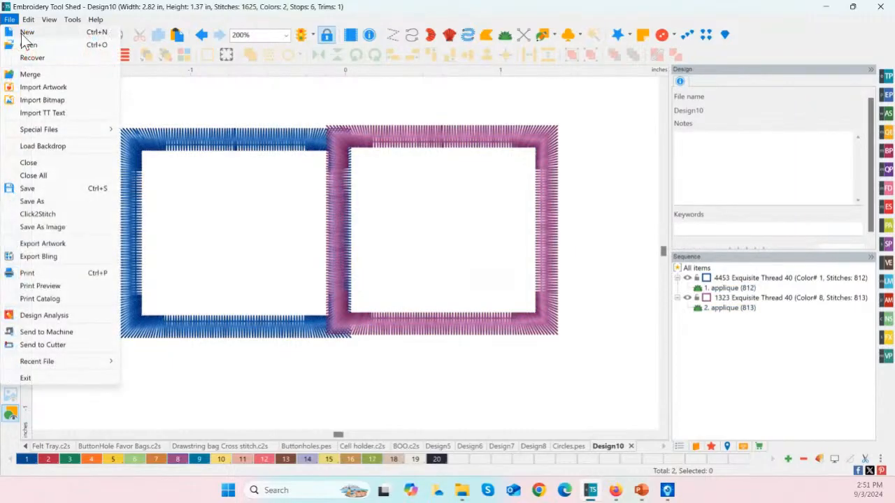
click(28, 202)
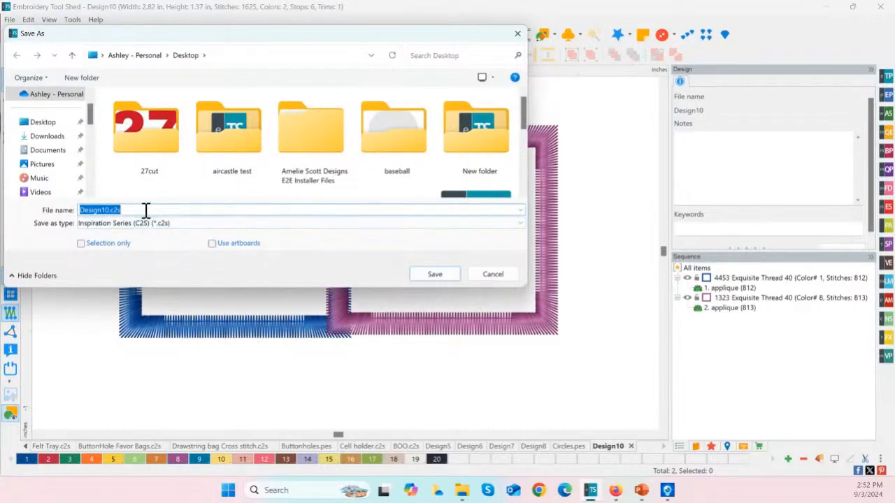
text(sq)
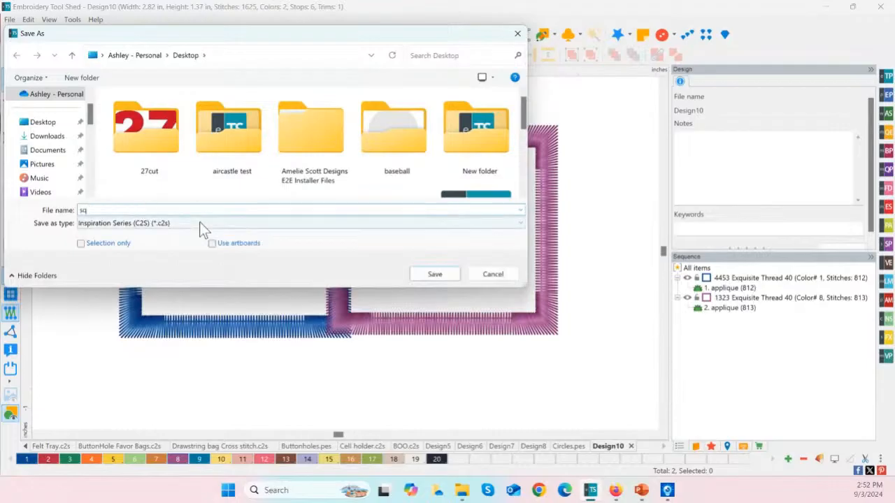
click(199, 223)
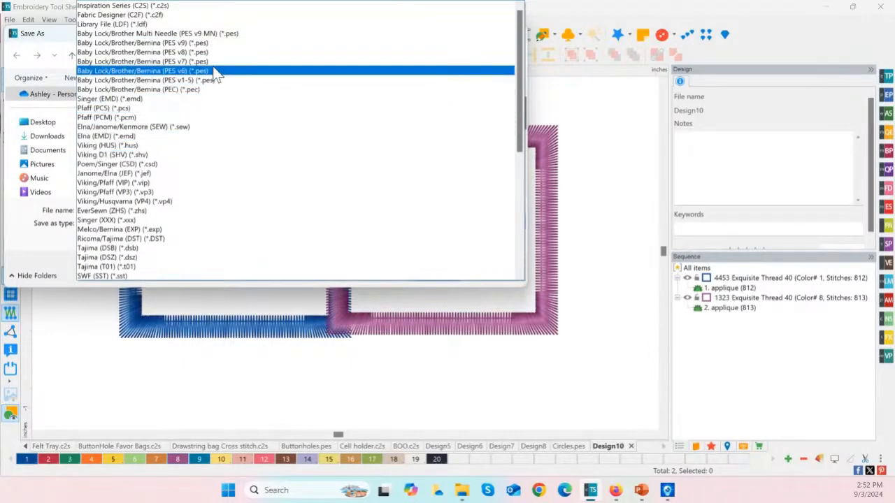
click(214, 44)
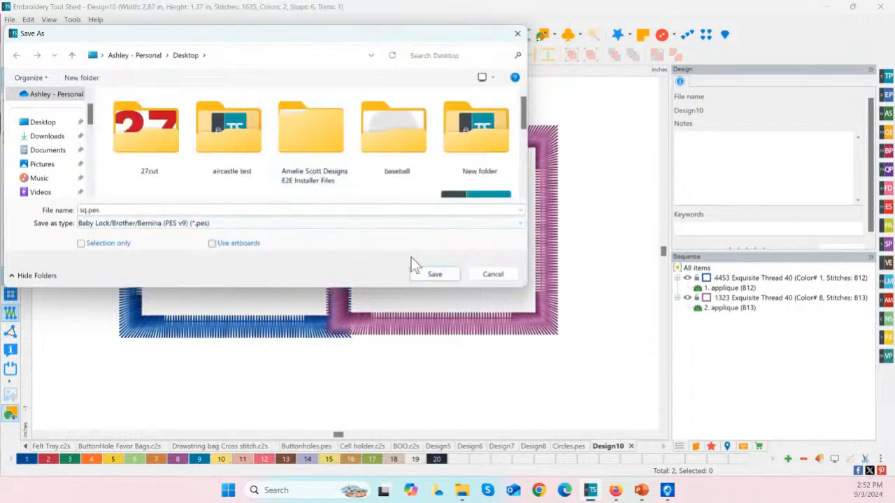
click(442, 273)
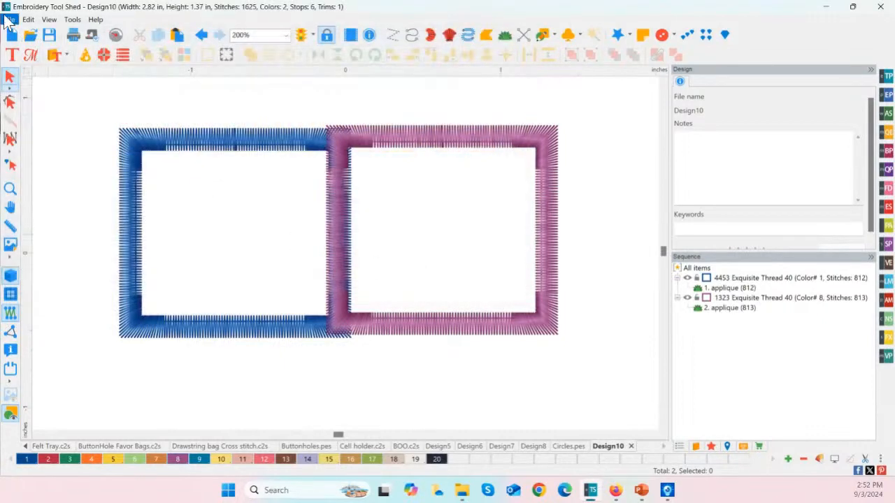
- Close Design10 without saving its changes and open the stitch file sq.pes from the Desktop
click(631, 446)
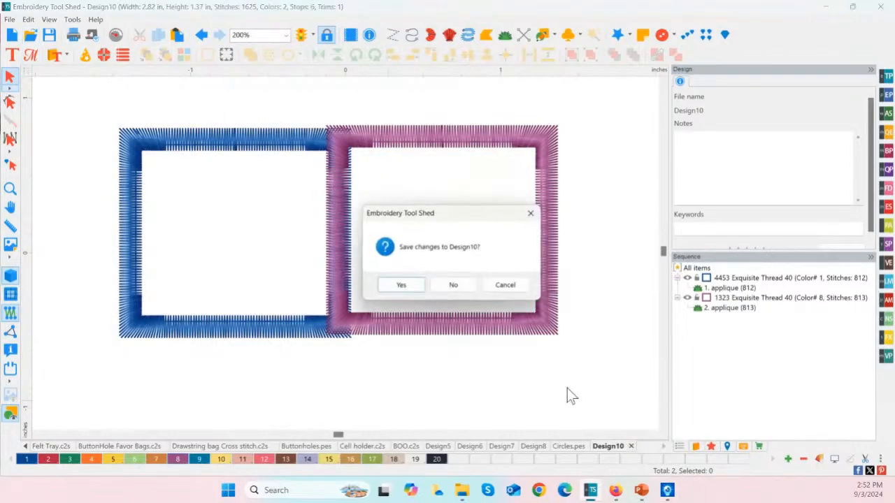
click(453, 286)
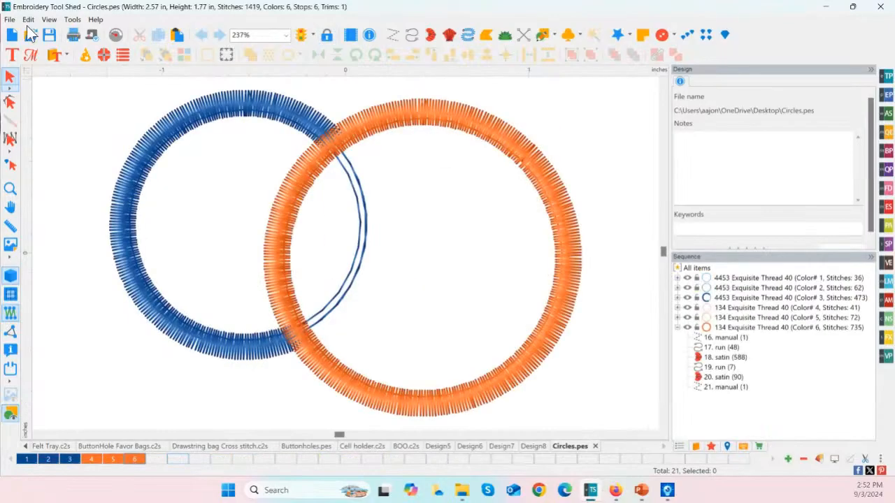
click(9, 19)
click(28, 47)
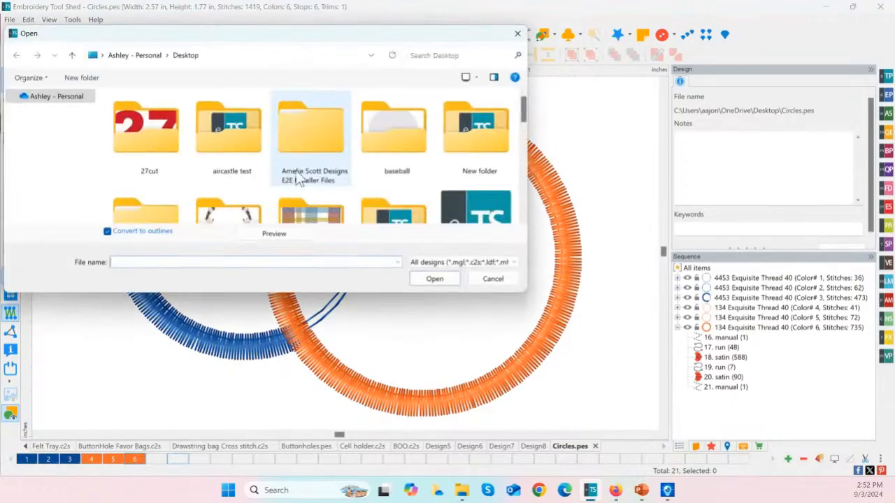
scroll(306, 213, down, 5)
click(478, 178)
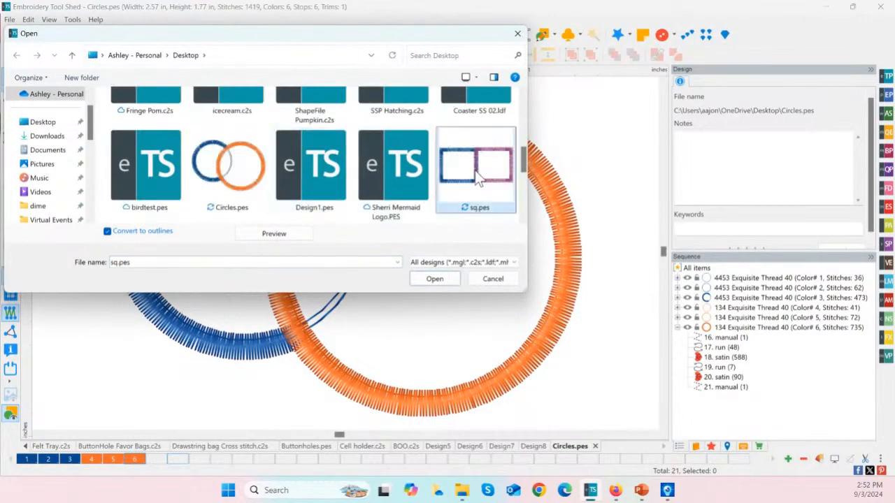
double_click(477, 178)
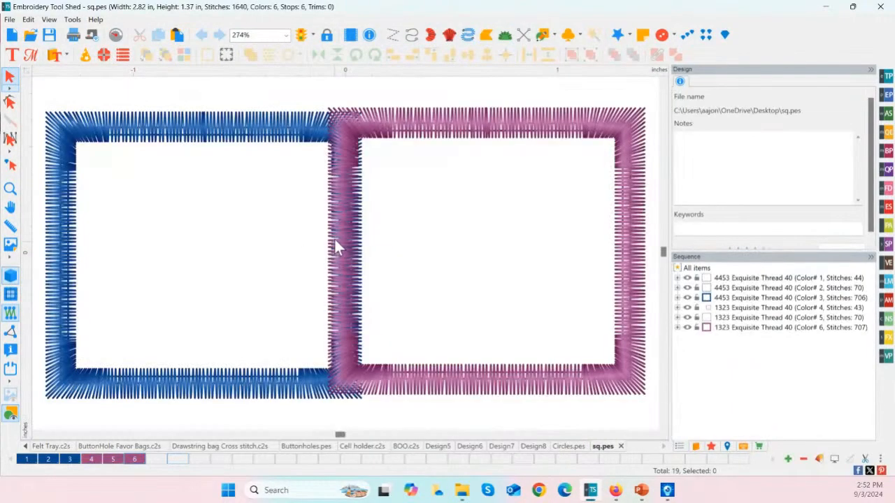
- Shift the purple satin border away from the blue rectangle to inspect the stitches beneath it, and undo the move
drag(339, 241, 388, 250)
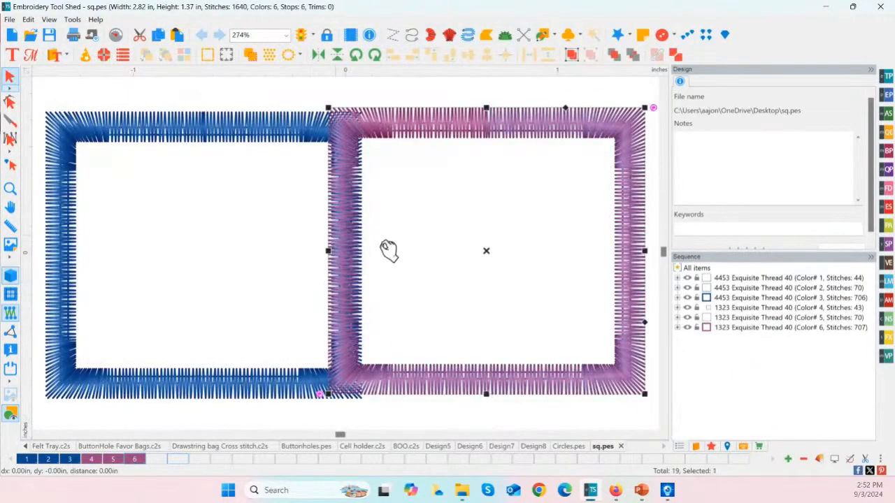
drag(493, 253, 528, 254)
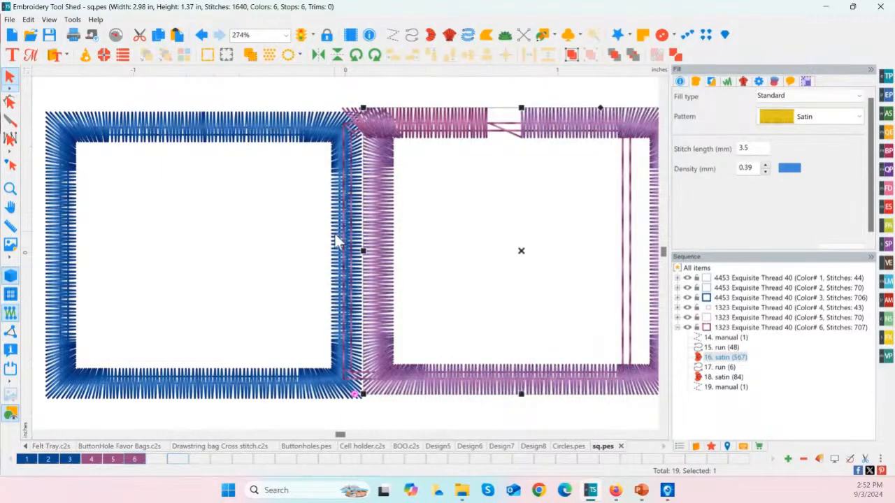
key(ctrl+z)
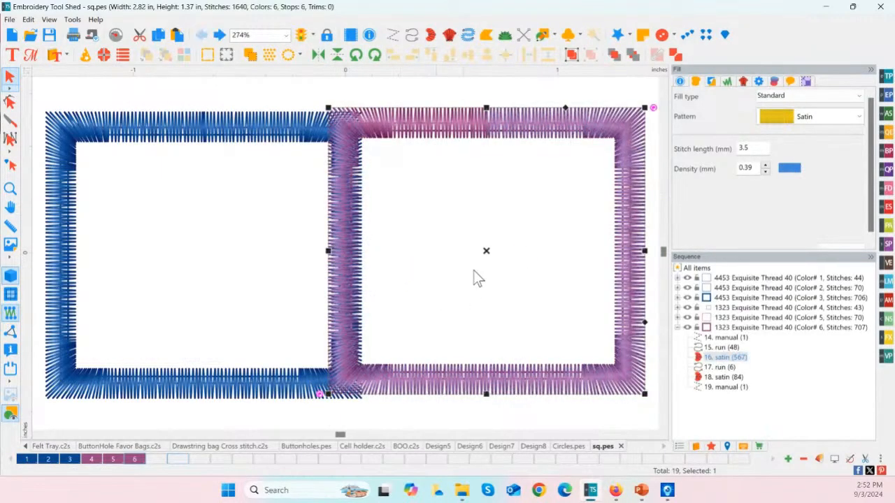
- Delete the purple satin border to inspect the blue stitches beneath it, and clear everything else from the design
click(738, 328)
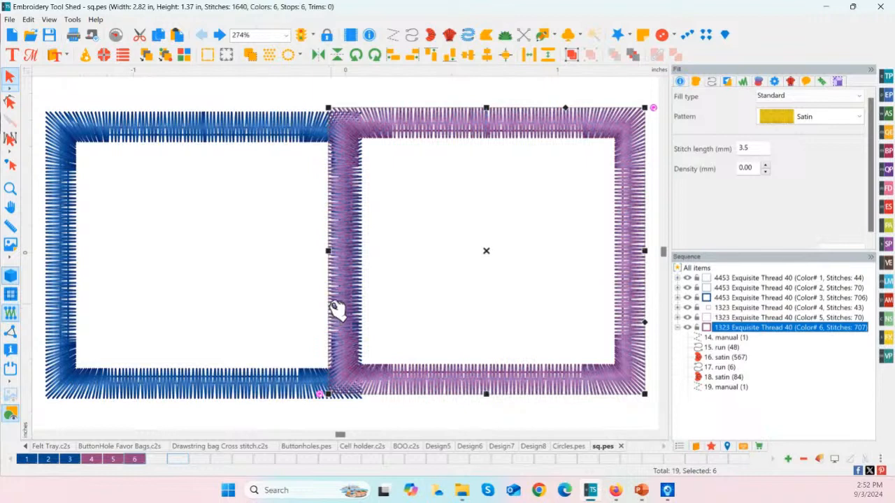
click(434, 239)
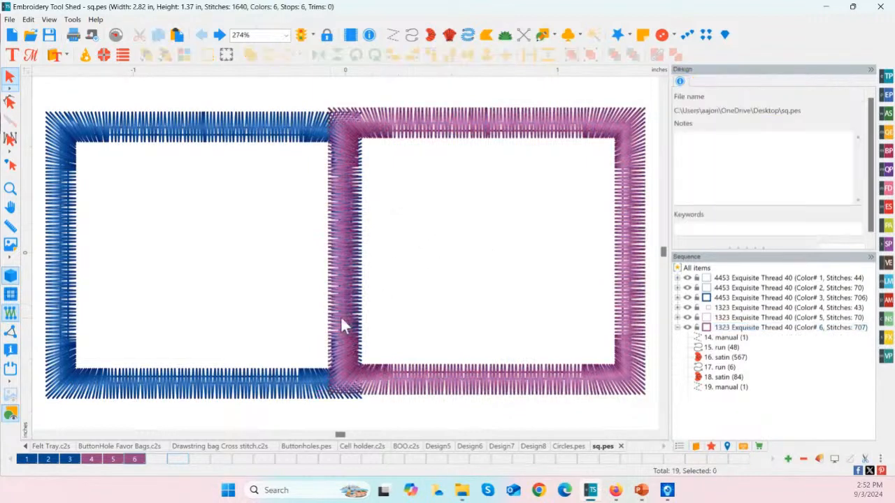
click(337, 235)
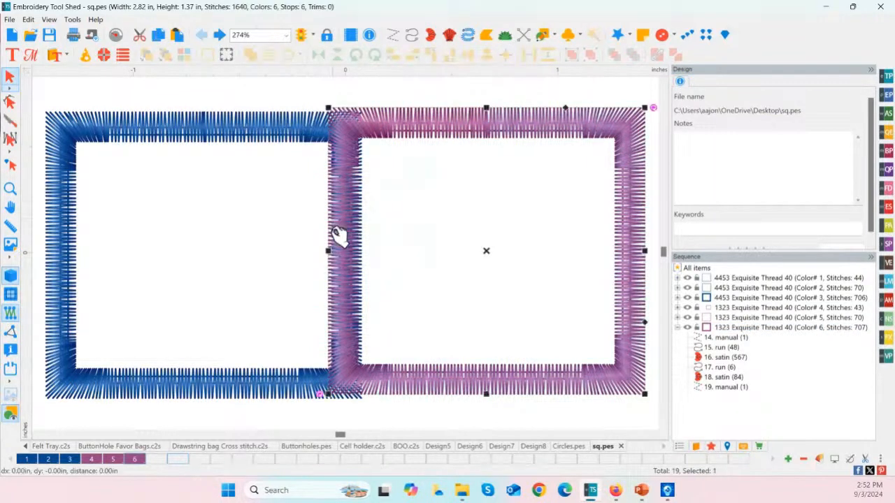
key(Delete)
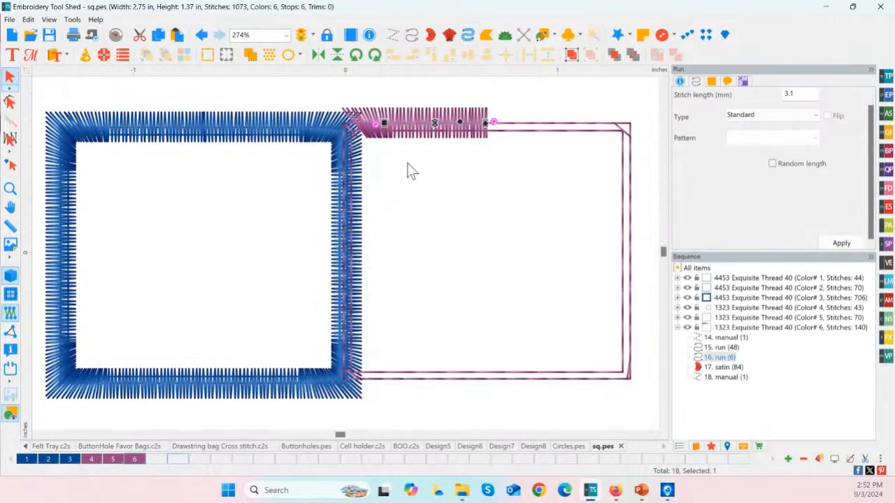
key(ctrl+a)
key(Delete)
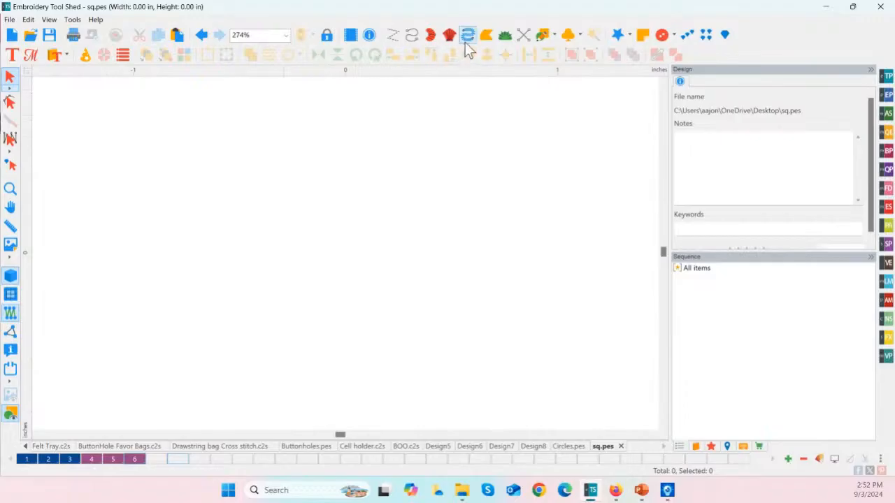
- Draw an artwork square about 1.06 in wide and 1.06 in high and convert it to applique
click(555, 36)
click(580, 62)
drag(119, 137, 339, 358)
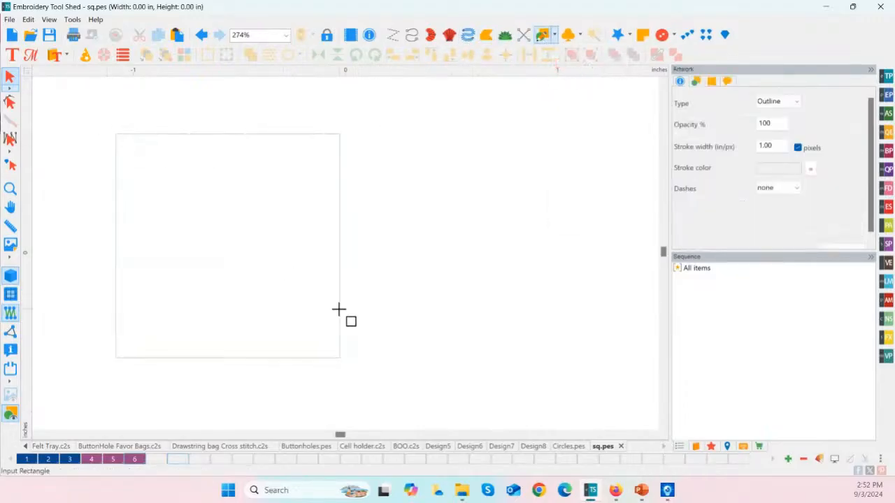
click(10, 77)
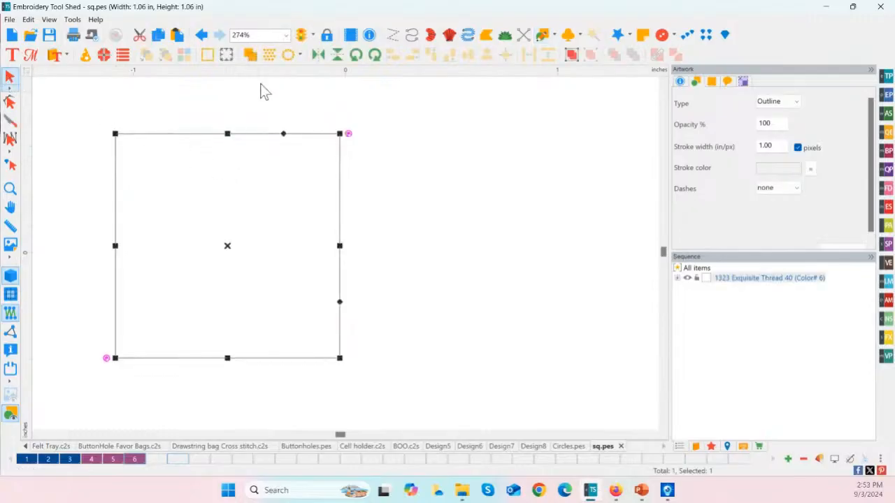
right_click(234, 252)
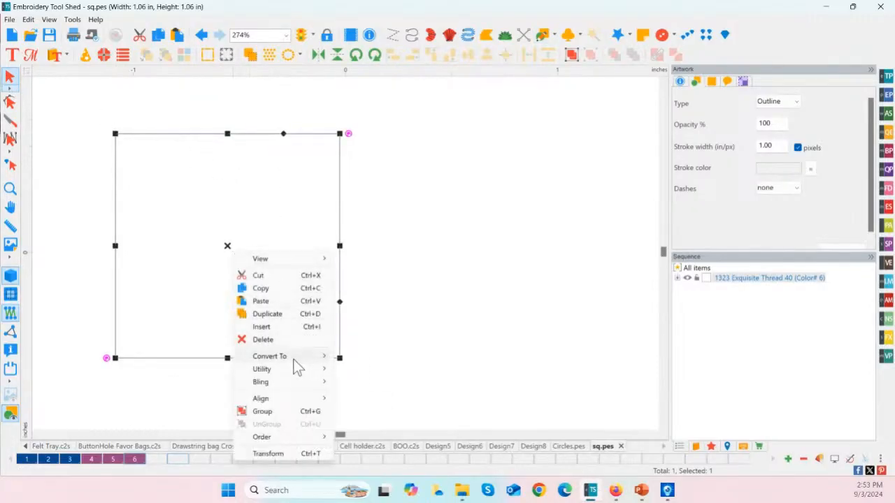
mouse_move(301, 357)
click(369, 421)
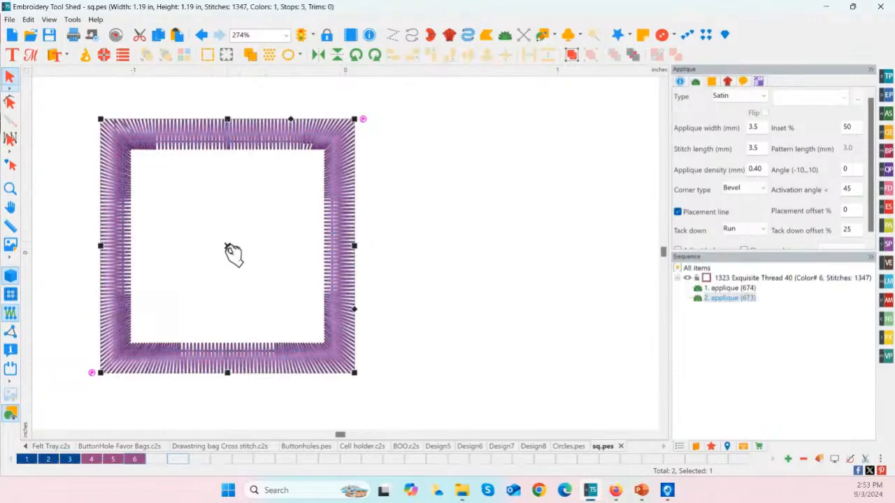
- Place a copy of the applique square beside the original with only the adjoining borders overlapping and recolor it with thread color 3
drag(234, 253, 462, 256)
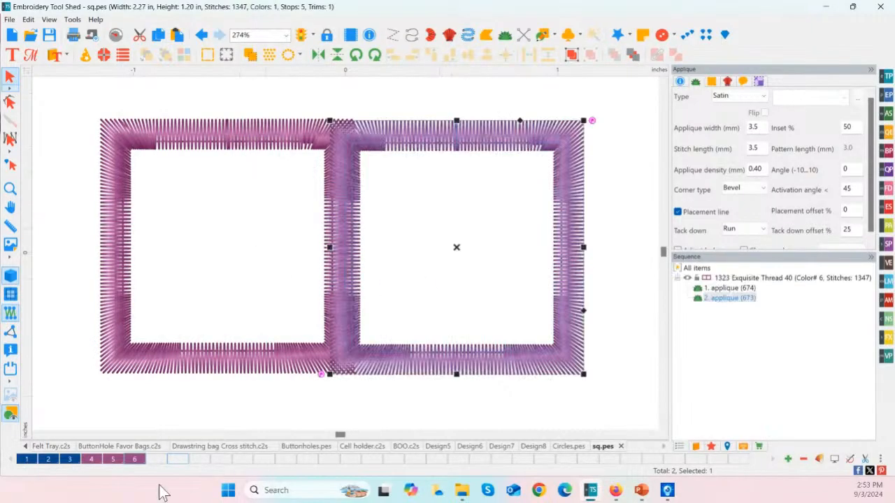
click(70, 460)
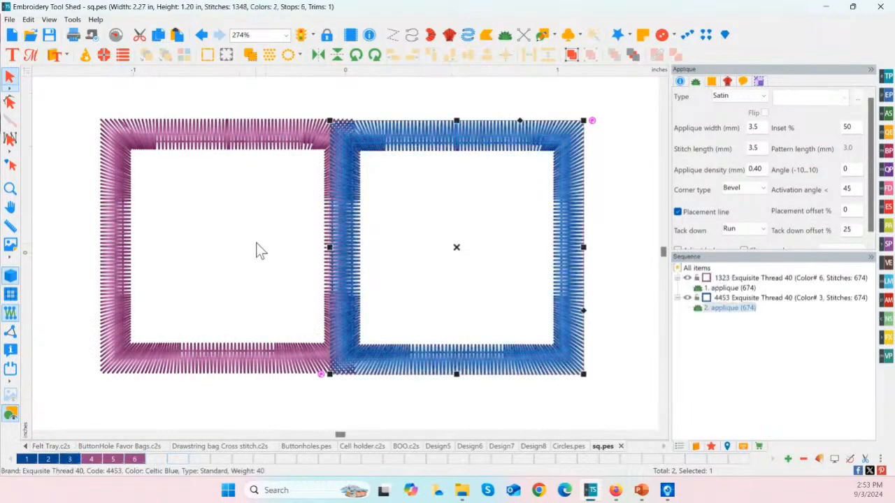
click(256, 249)
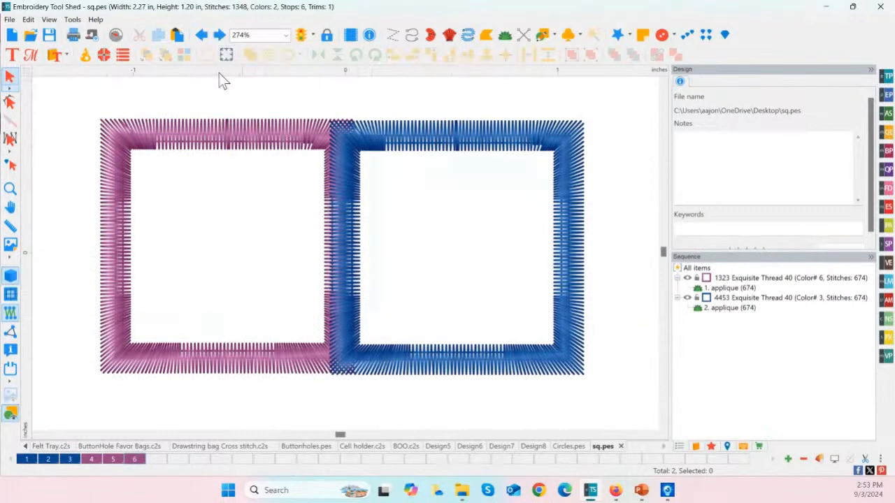
- Move the blue applique square diagonally over the purple square's lower corner, making the pair about 1.76 in wide and 1.70 in high
drag(359, 272, 307, 335)
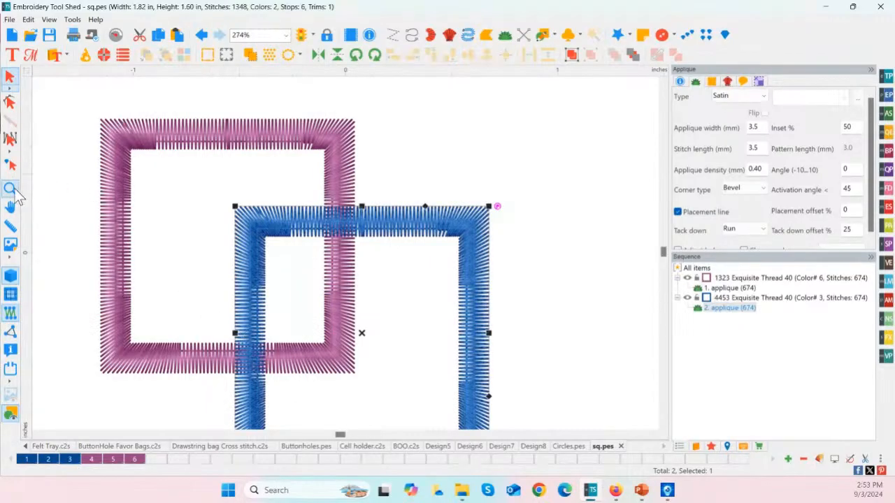
click(10, 189)
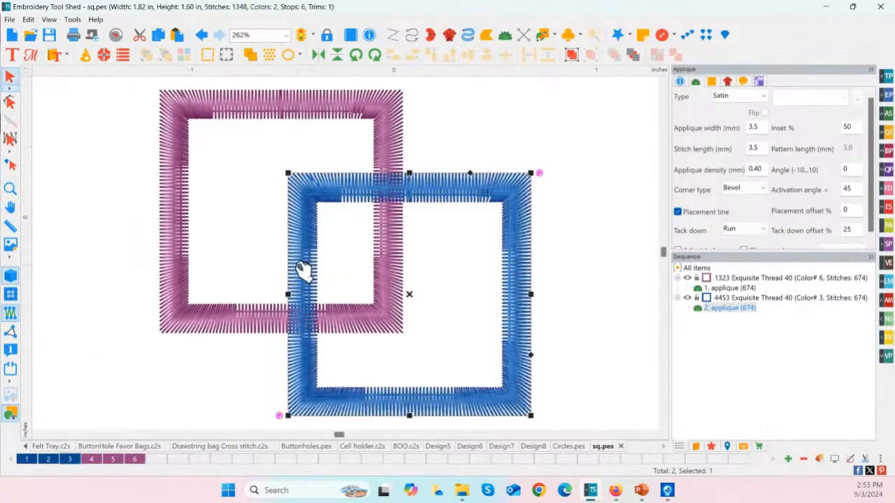
drag(302, 271, 289, 290)
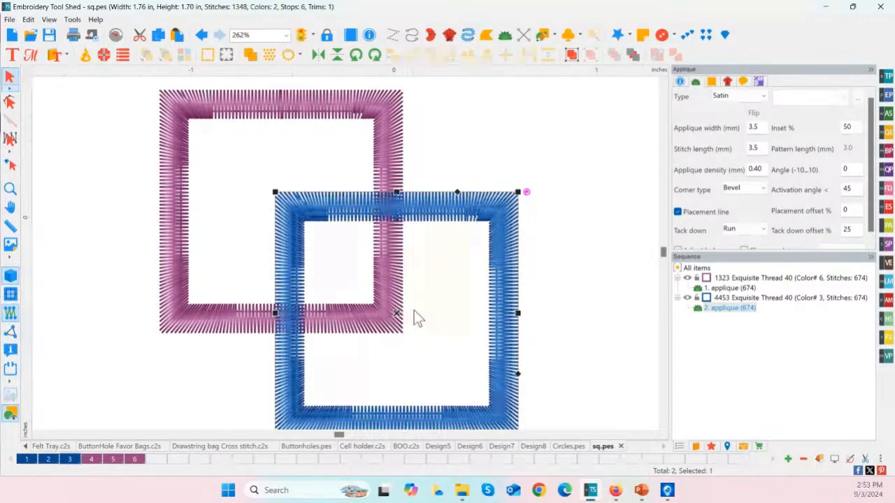
- Break up the path of the purple applique square that lies under the blue one
click(415, 292)
click(398, 293)
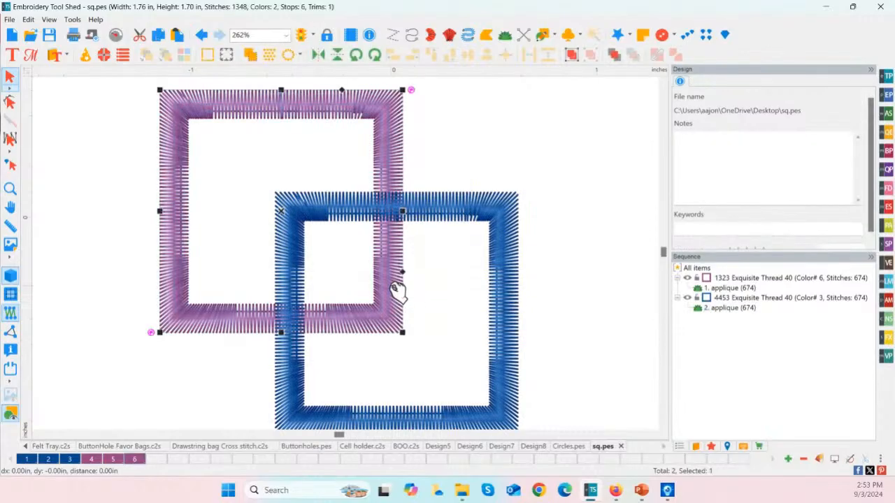
click(510, 338)
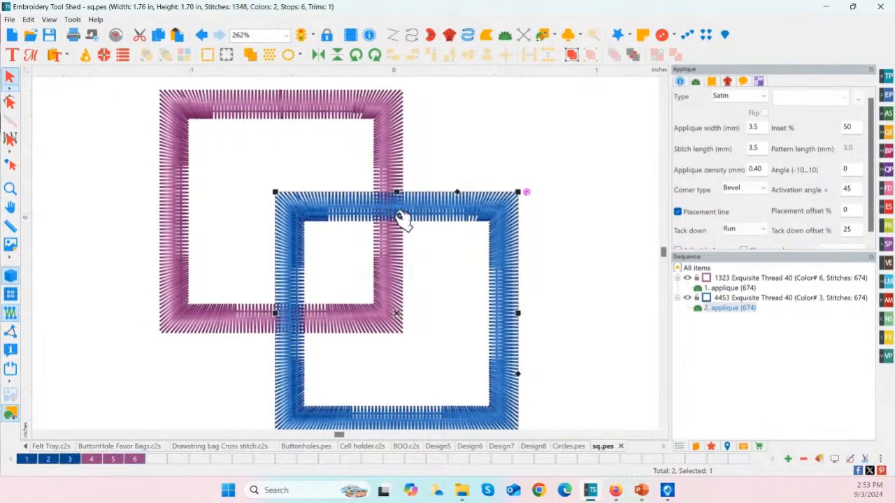
click(397, 186)
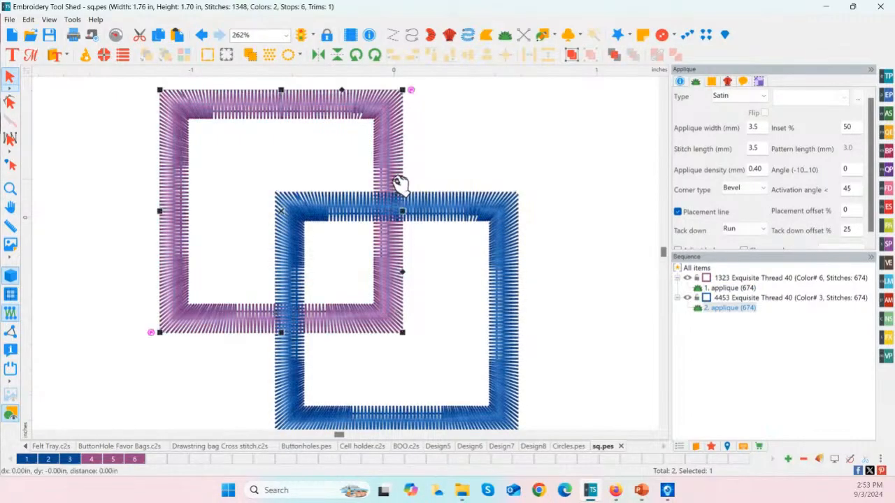
right_click(402, 187)
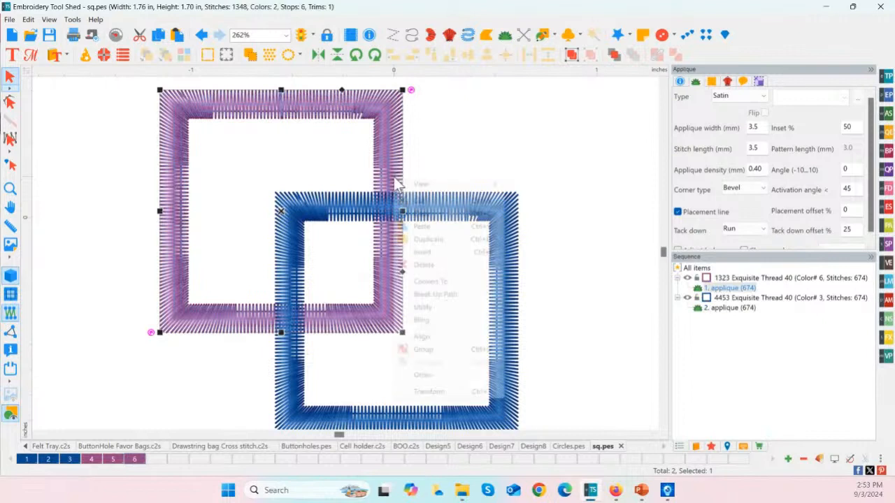
click(453, 294)
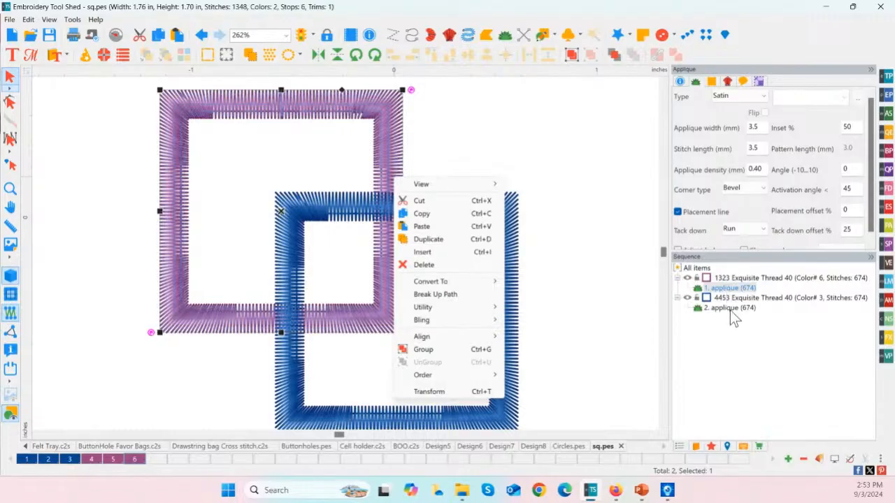
click(449, 296)
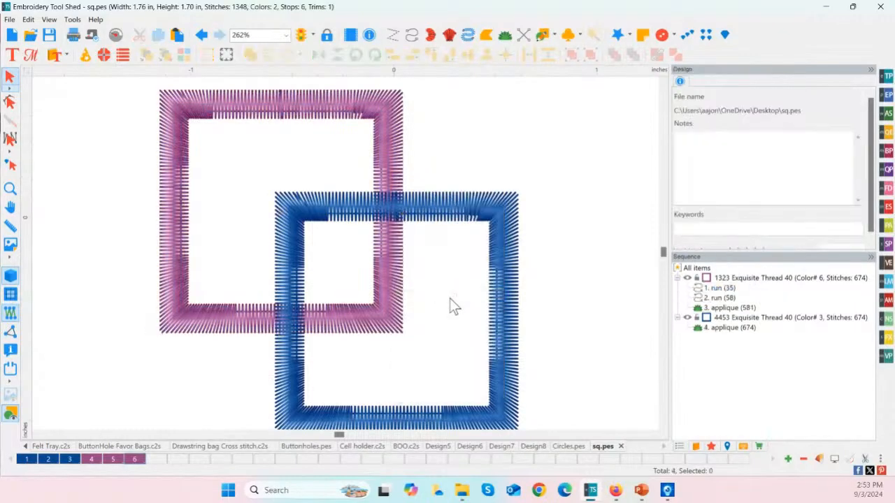
- Examine the two run lines and the applique border of the broken-up purple square individually in the sequence
click(720, 288)
click(721, 299)
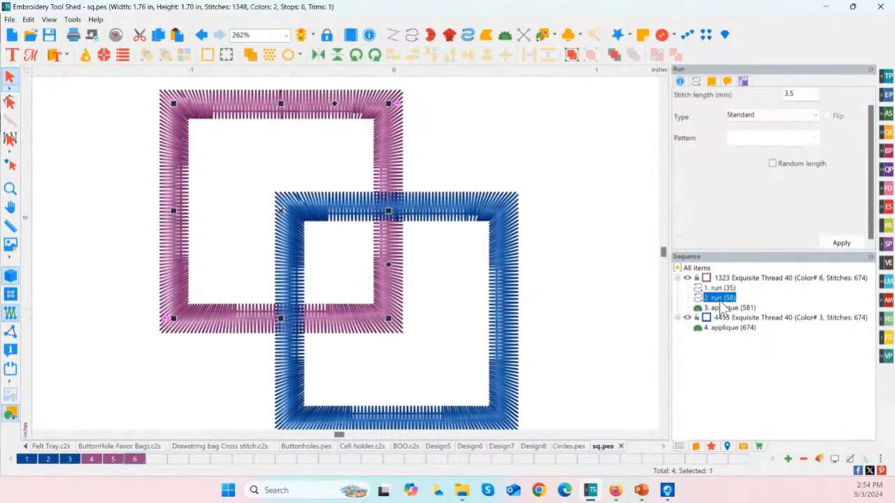
click(719, 308)
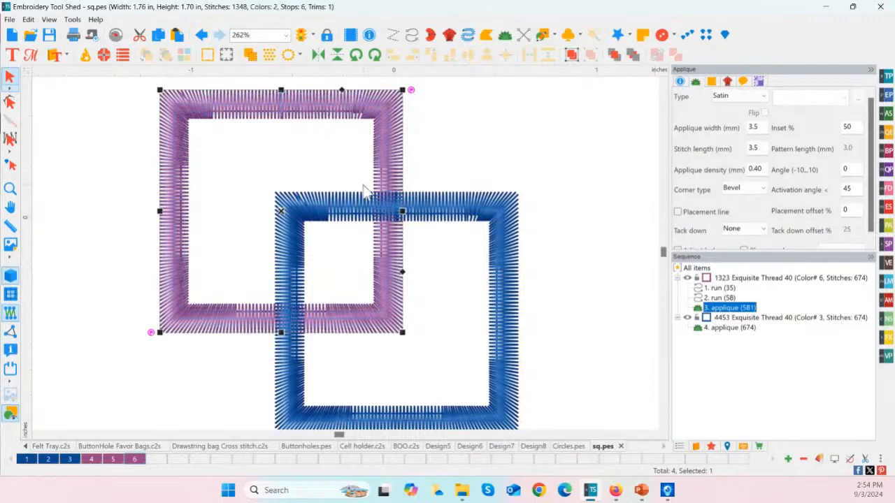
- Add thread color 7, Cinnamon, for the second run line of the broken-up purple square and compare the separated pieces
click(720, 290)
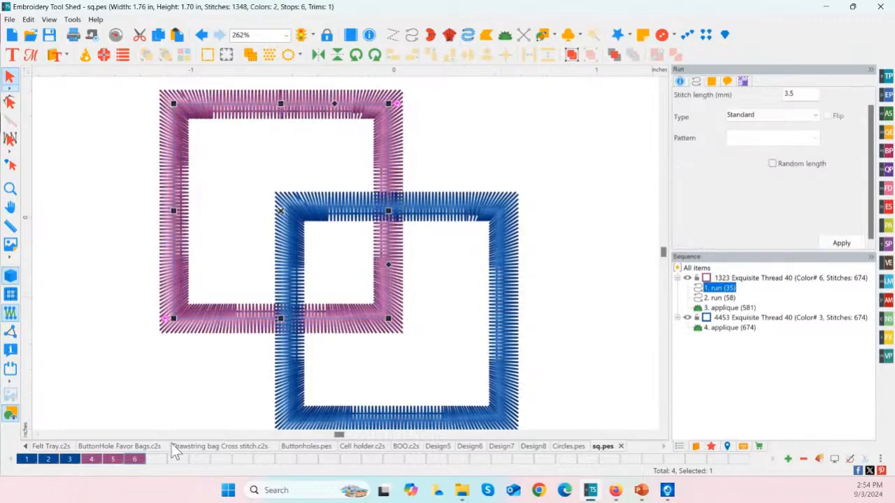
click(787, 460)
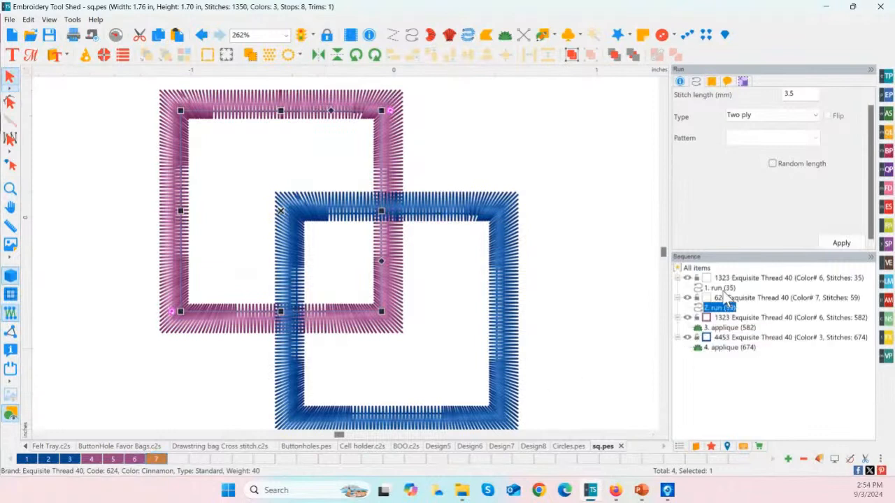
click(724, 289)
click(723, 308)
click(724, 317)
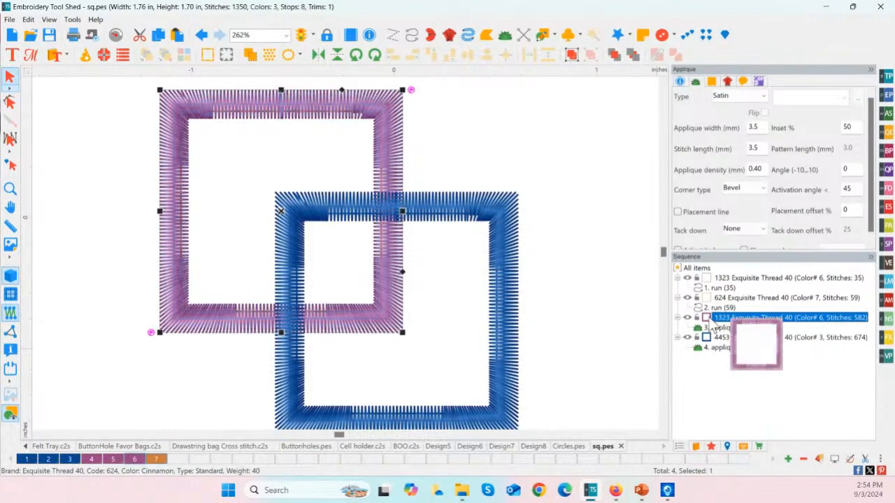
click(727, 298)
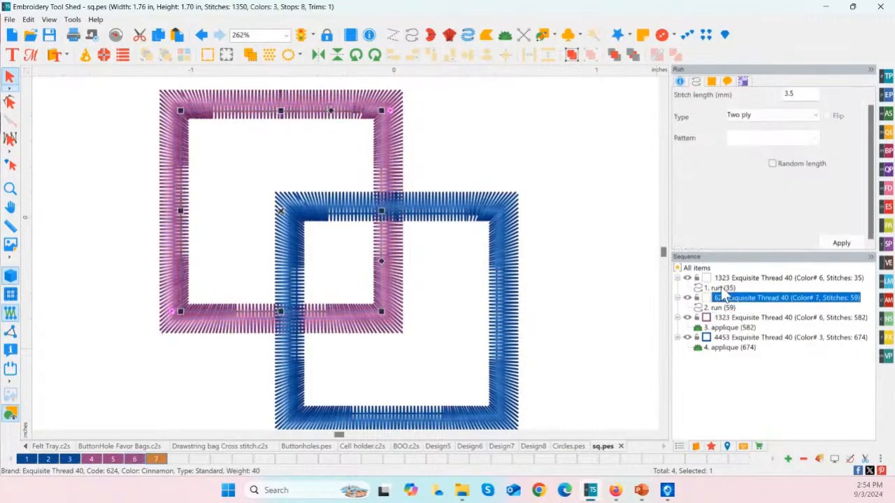
click(724, 288)
click(723, 308)
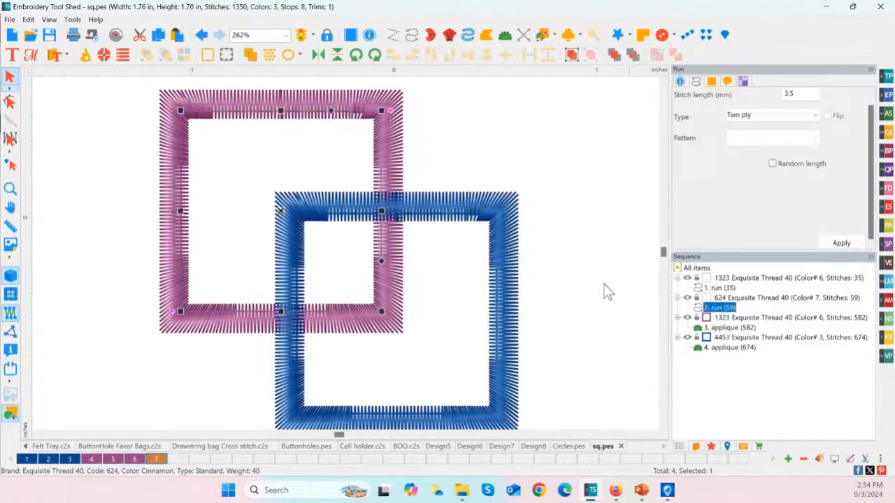
- Undo the run line's recoloring and the path break-up of the purple square
click(576, 273)
key(ctrl+z)
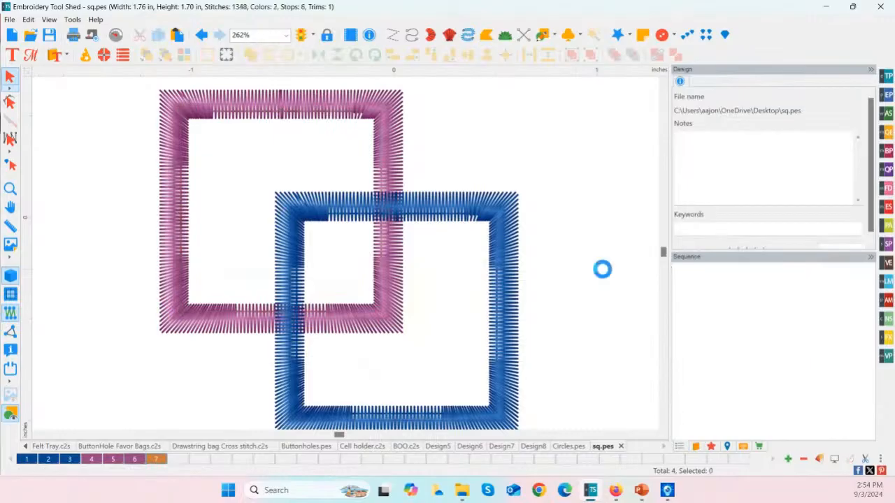
click(606, 269)
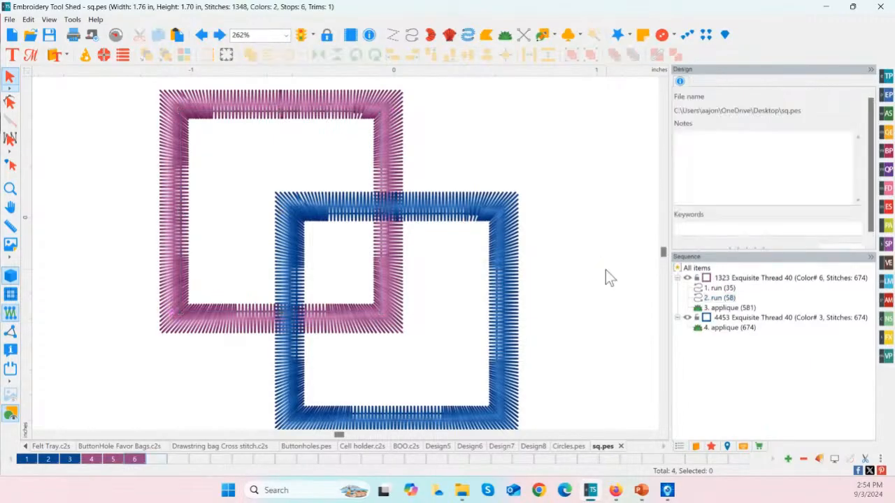
- Enable the Change colors option for the purple applique square and apply it
click(682, 279)
click(677, 278)
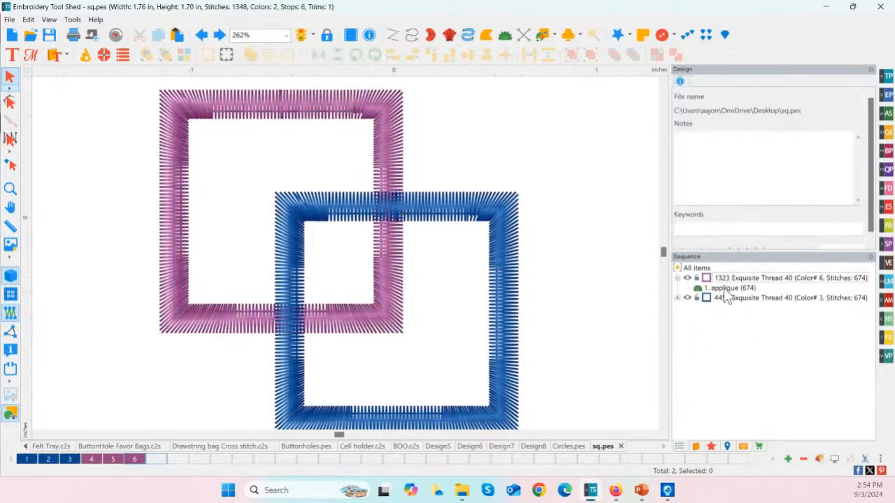
click(723, 288)
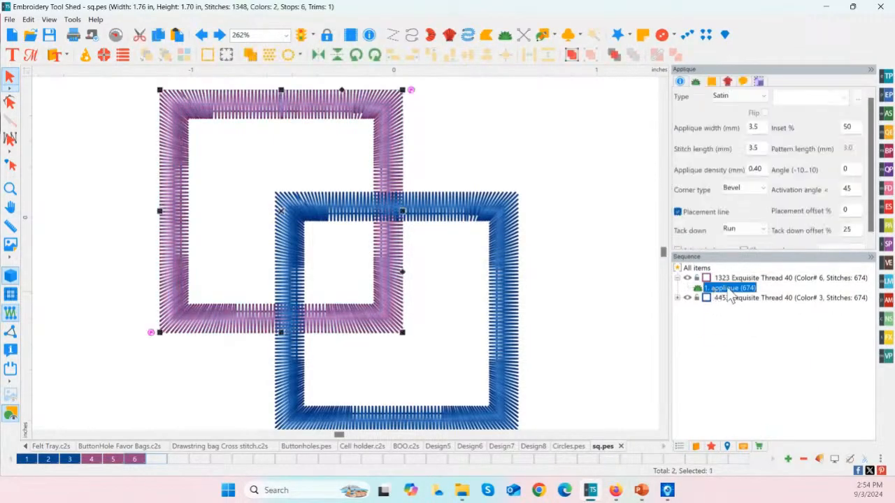
drag(779, 252, 779, 268)
click(759, 252)
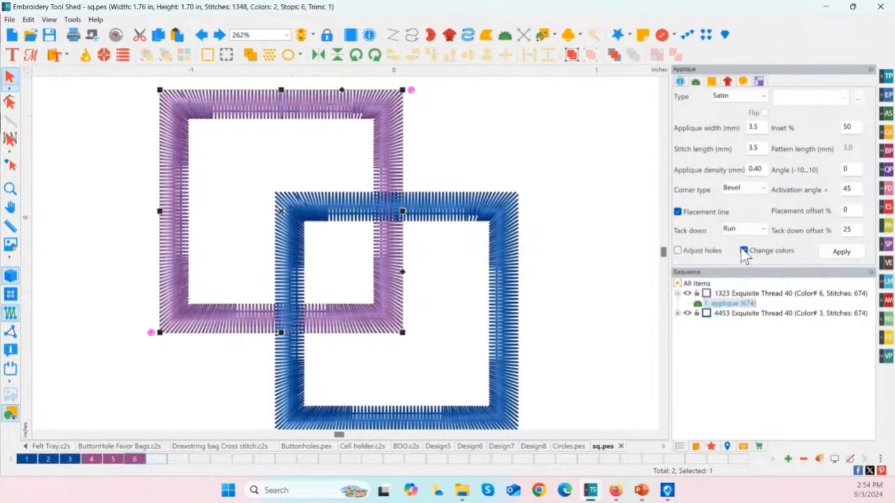
click(838, 252)
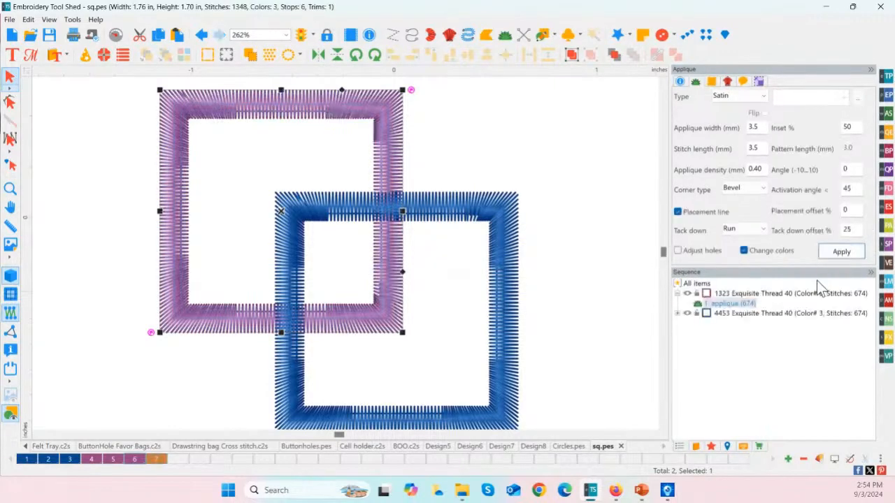
- Break up the purple applique's path with the color changes active and select its color 7 run line
click(726, 293)
right_click(722, 294)
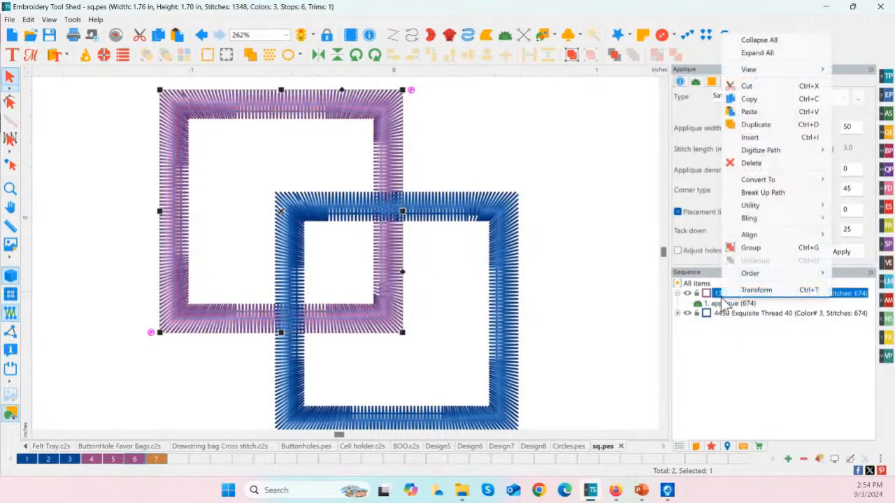
click(761, 194)
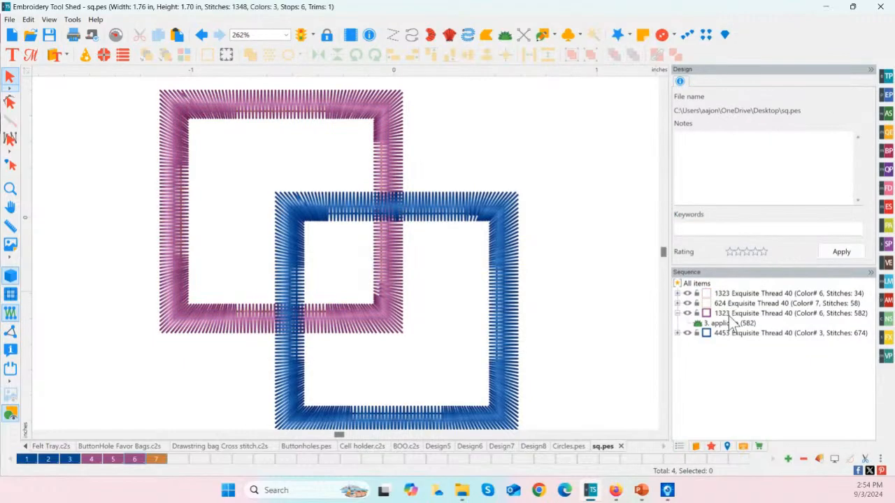
click(735, 303)
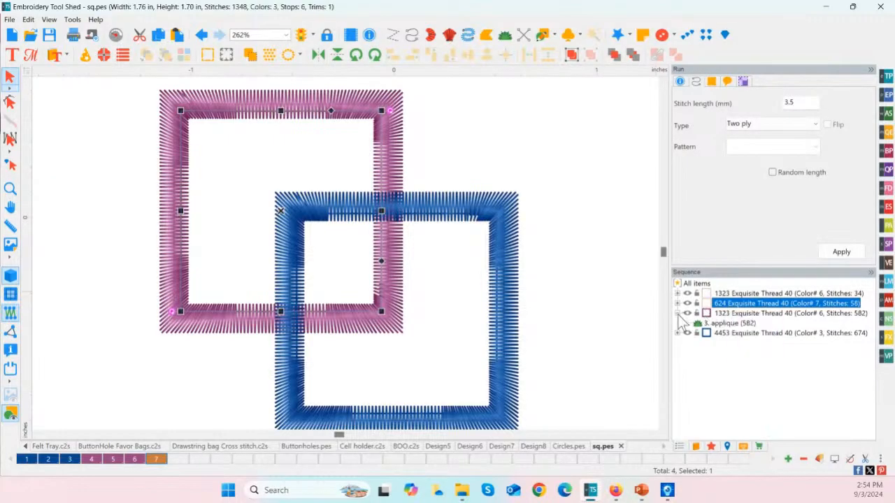
- Lock the blue applique in the sequence and select the purple applique border beneath it
click(388, 235)
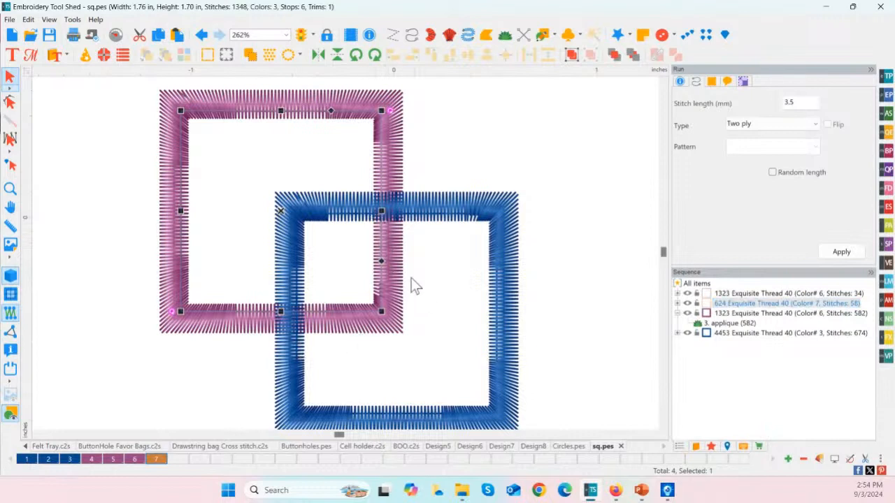
click(697, 333)
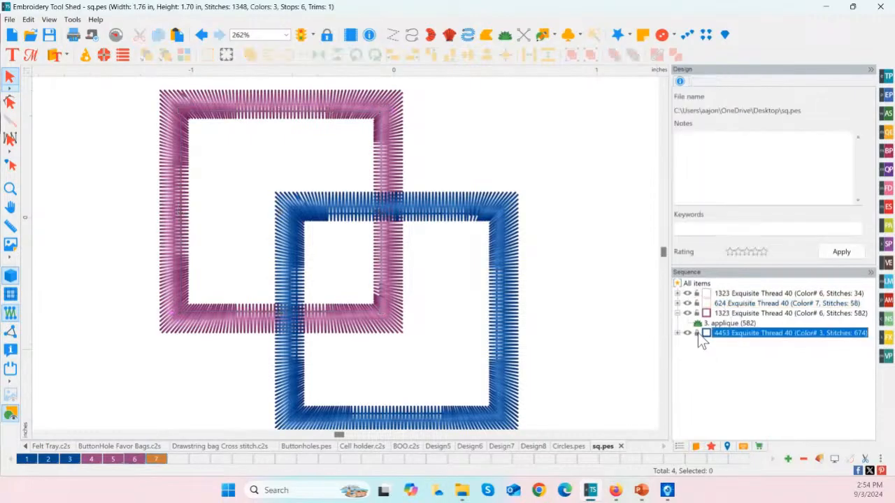
click(400, 215)
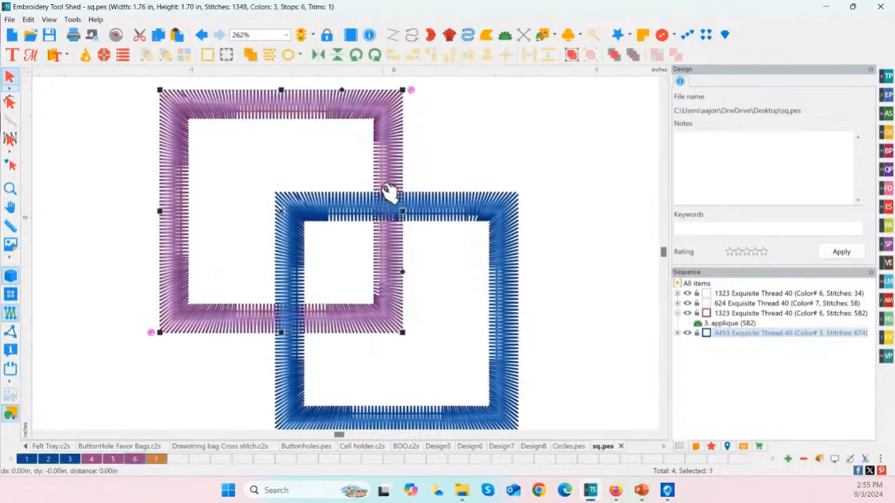
click(724, 323)
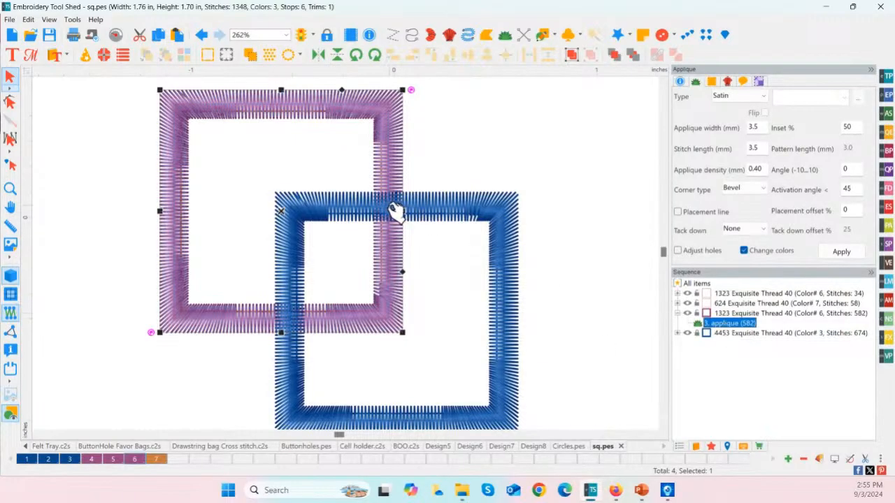
right_click(394, 213)
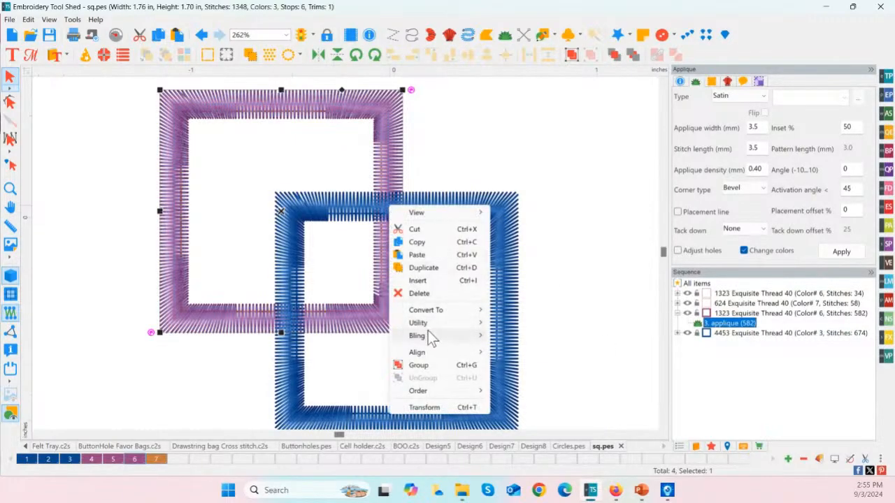
click(109, 180)
click(394, 156)
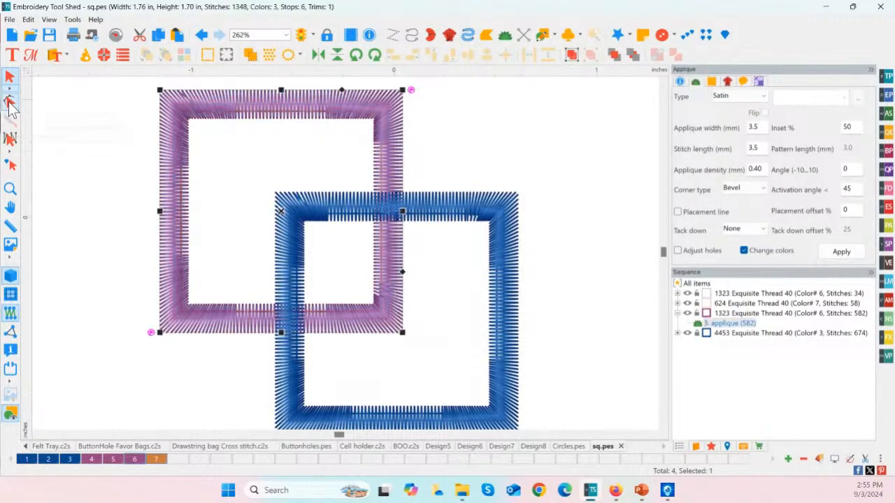
click(10, 102)
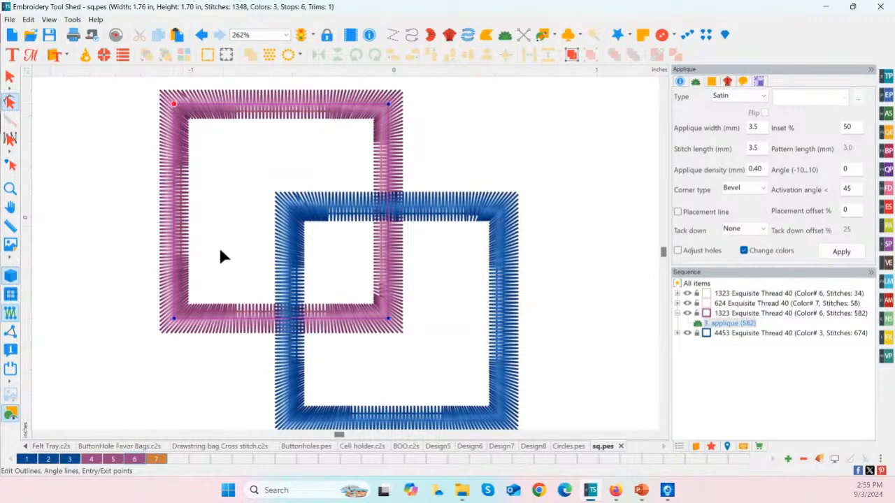
click(10, 78)
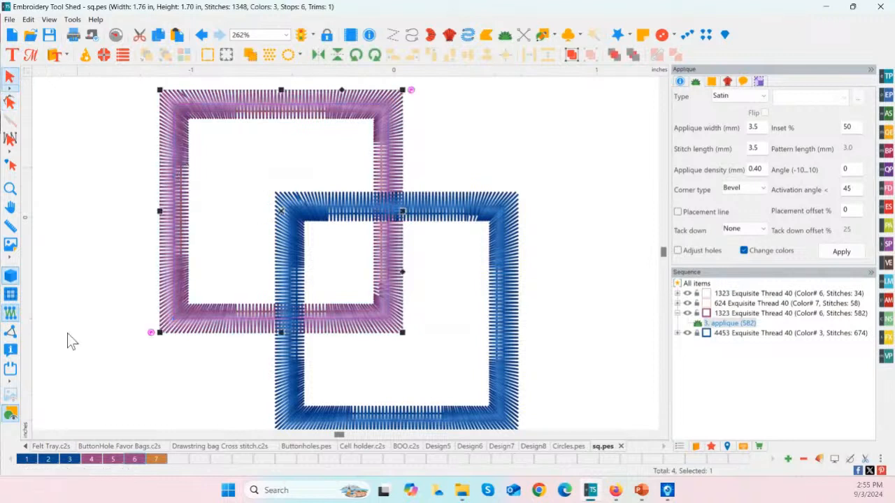
- Add thread color 8 for the purple applique border and change it to yellow, Exquisite Thread 40 code 33
click(786, 462)
double_click(179, 461)
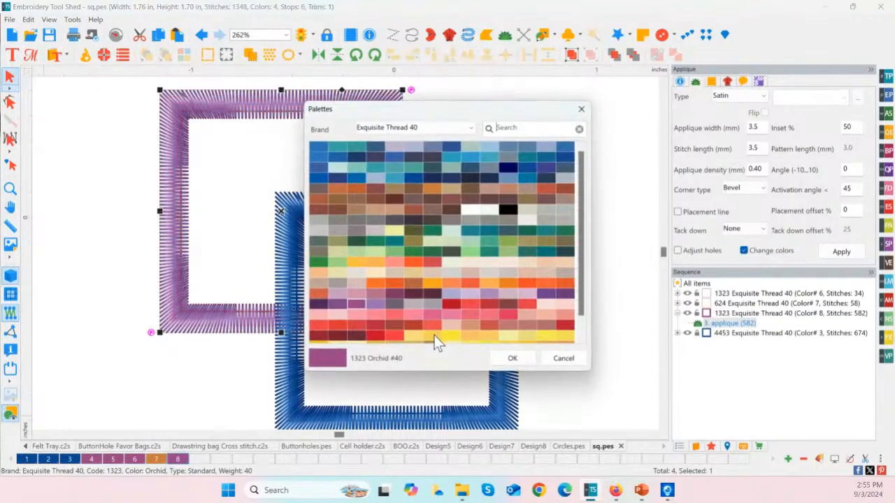
click(413, 336)
click(500, 359)
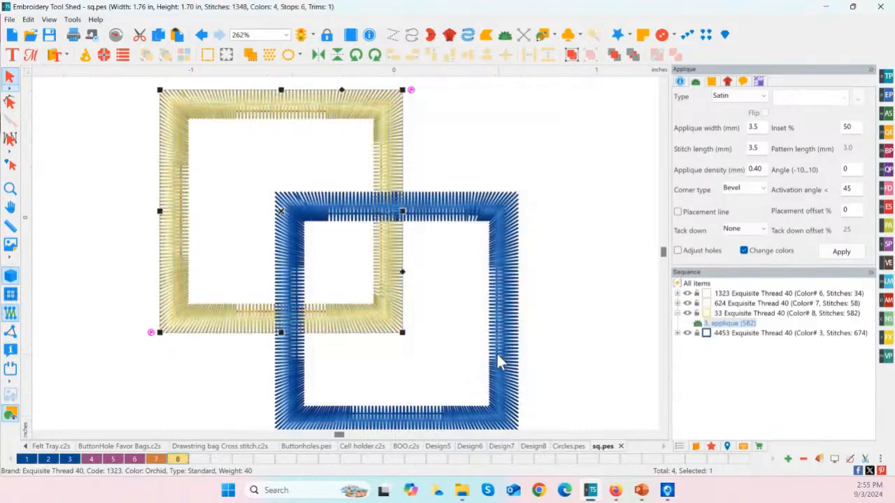
click(250, 187)
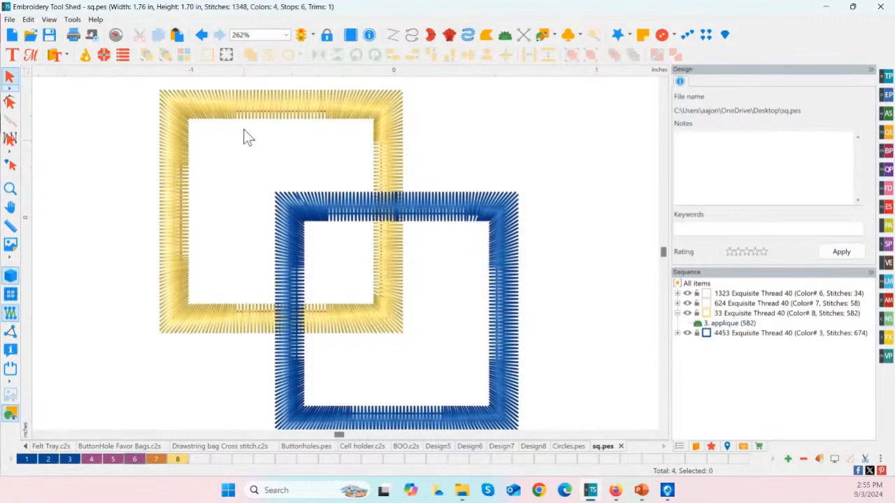
- Edit the yellow square's outline and add a point at each of the two places where it crosses the blue border
click(10, 102)
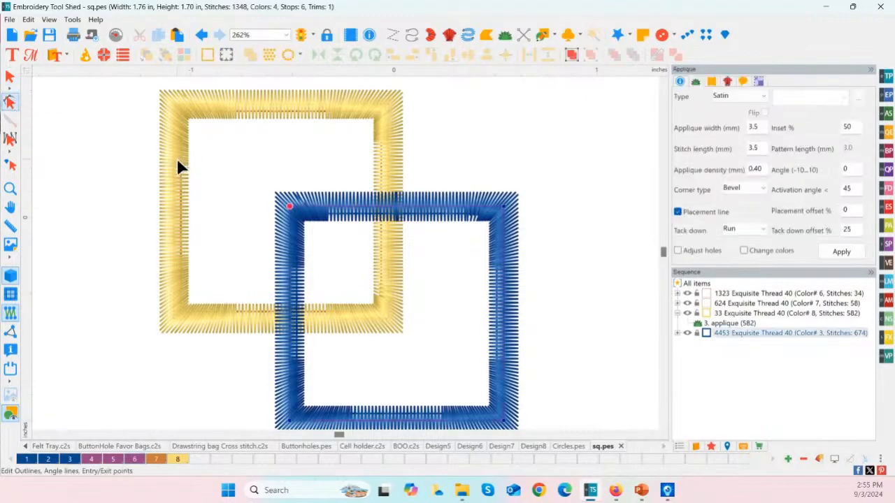
click(178, 166)
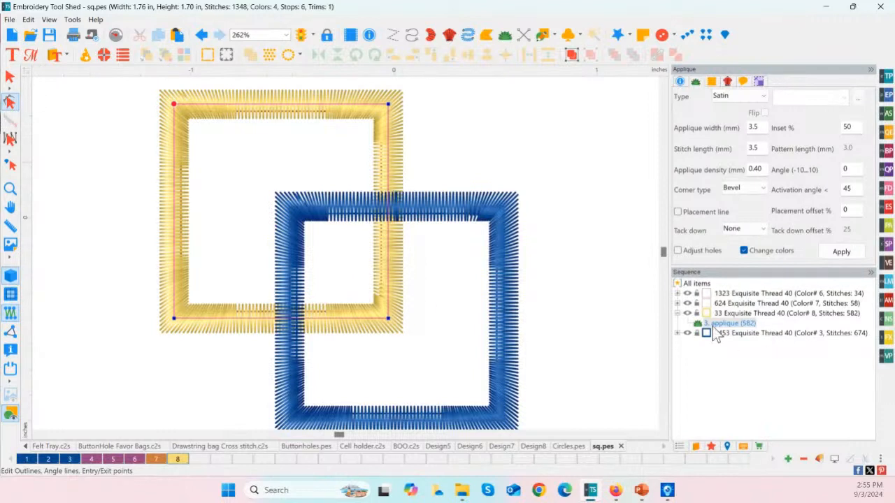
right_click(388, 209)
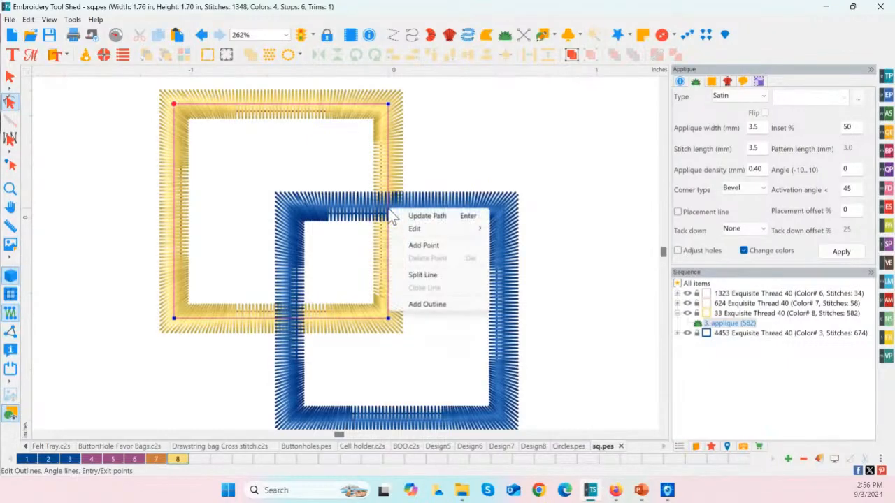
click(445, 246)
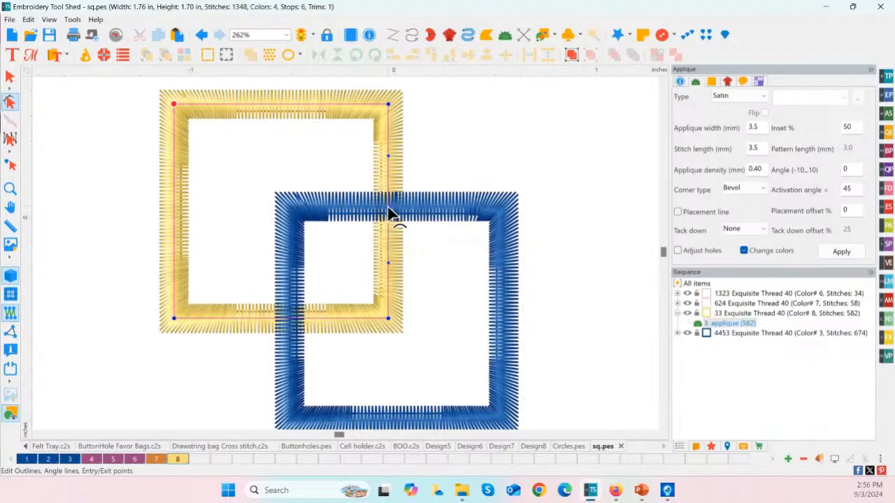
right_click(287, 319)
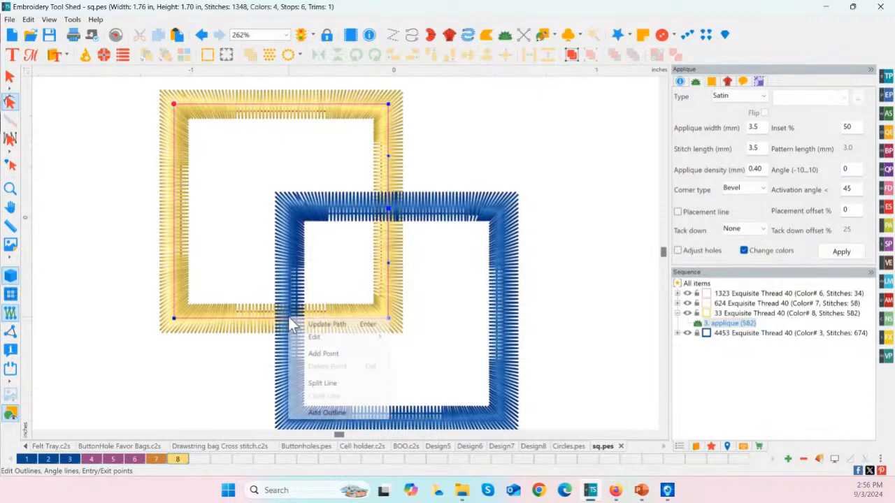
click(326, 354)
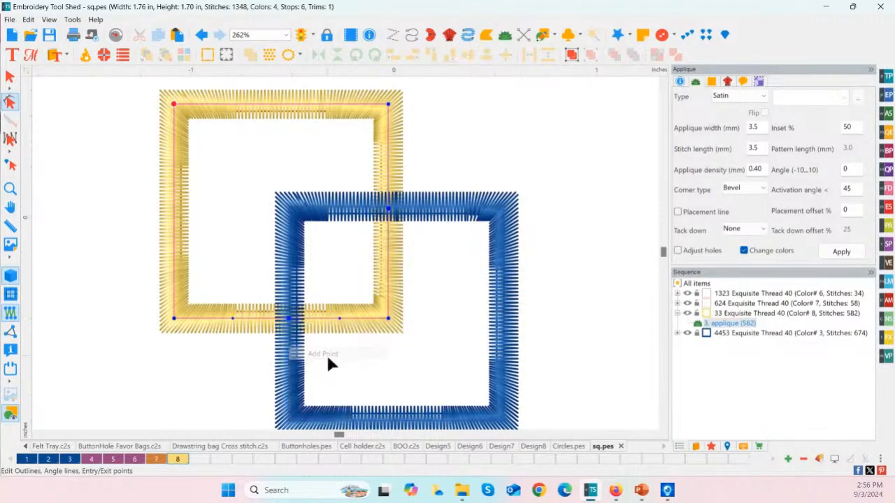
- Split the yellow square's outline at both added points where it crosses the blue border, and return to object selection
right_click(291, 321)
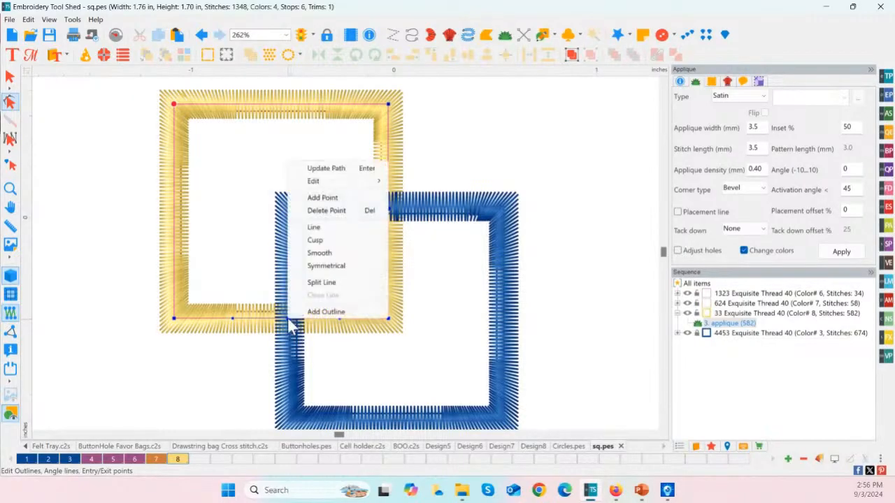
click(338, 284)
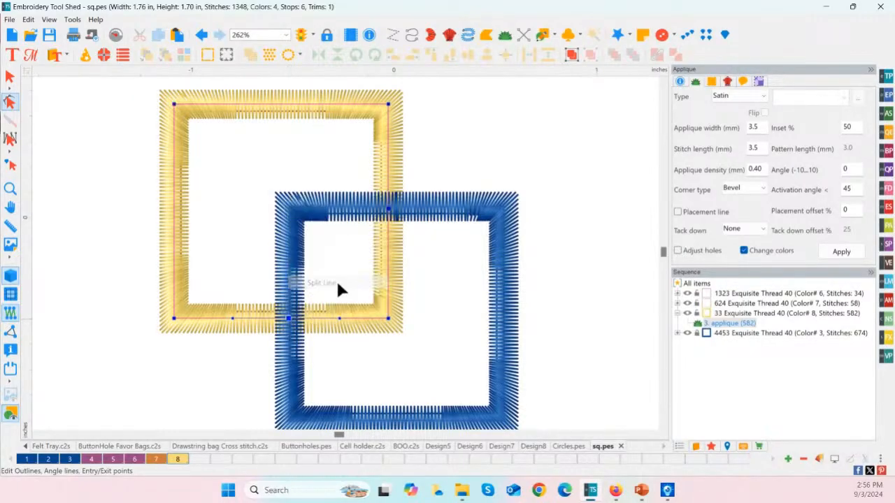
right_click(390, 211)
click(424, 331)
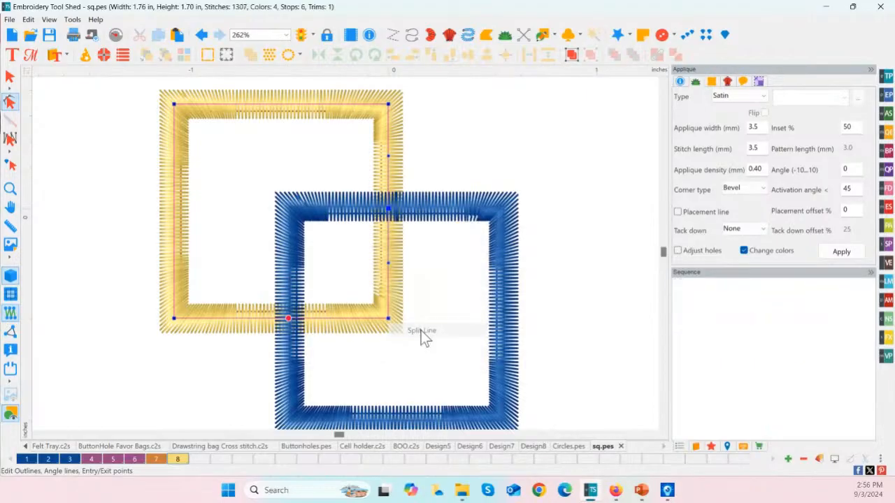
click(10, 77)
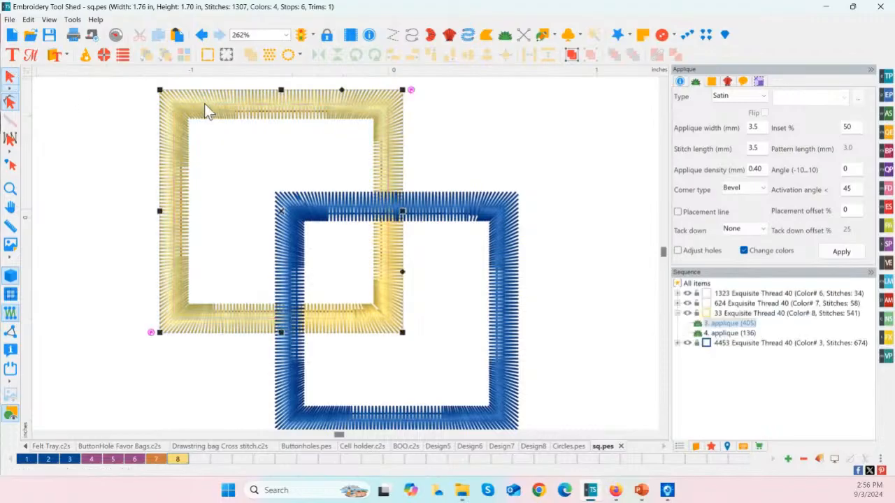
- Move the two yellow border pieces away from each other to demonstrate the split, and undo both moves
click(412, 289)
click(413, 295)
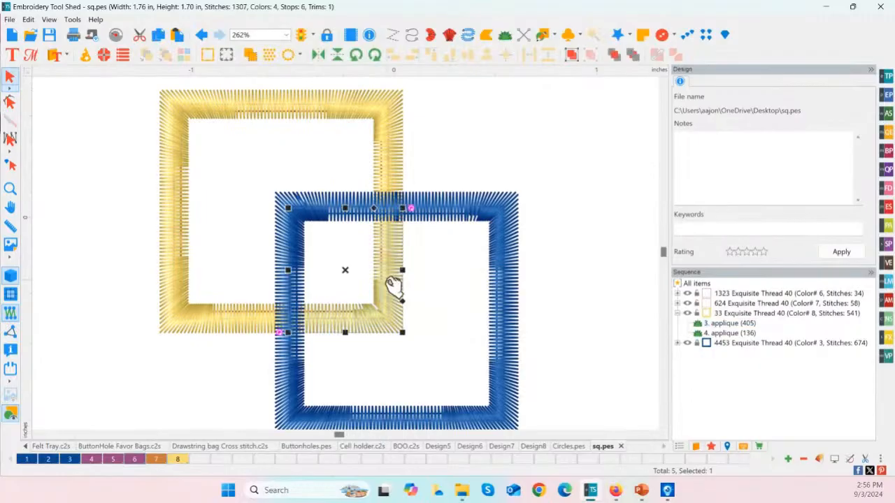
click(394, 135)
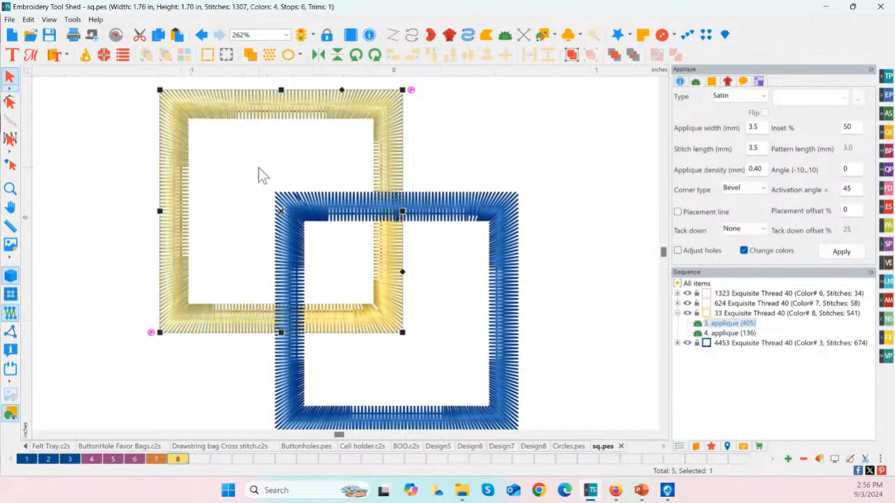
drag(283, 212, 183, 207)
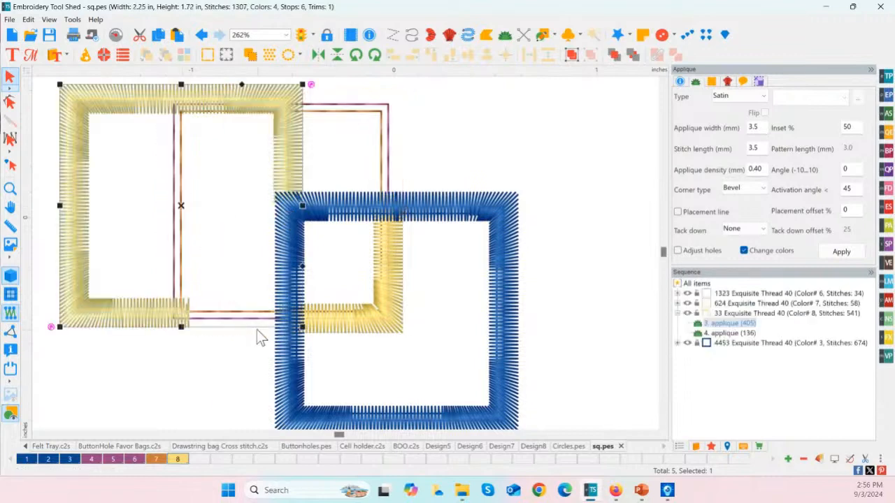
click(384, 321)
drag(350, 276, 428, 340)
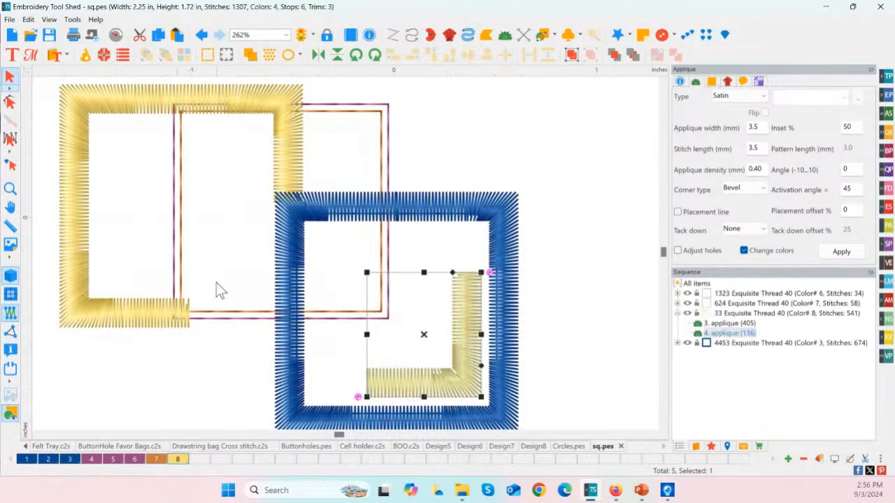
key(ctrl+z)
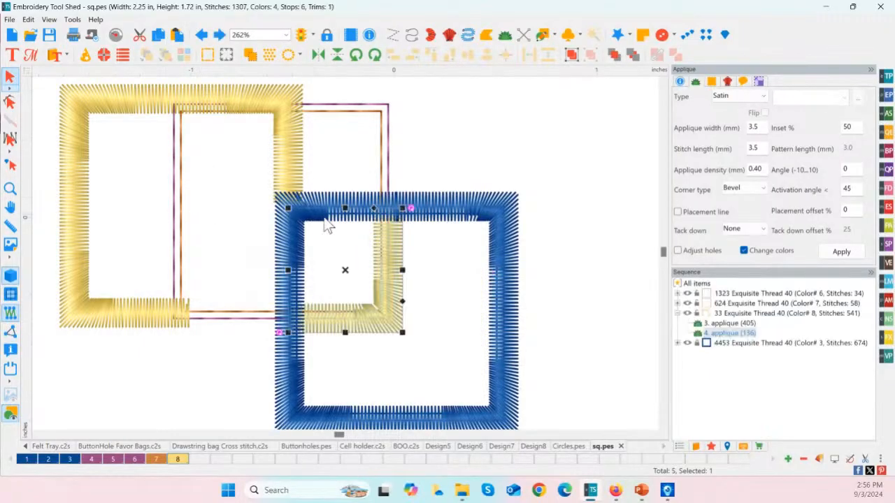
key(ctrl+z)
- Delete the yellow border piece that lies inside the blue square and clear the selection
click(396, 316)
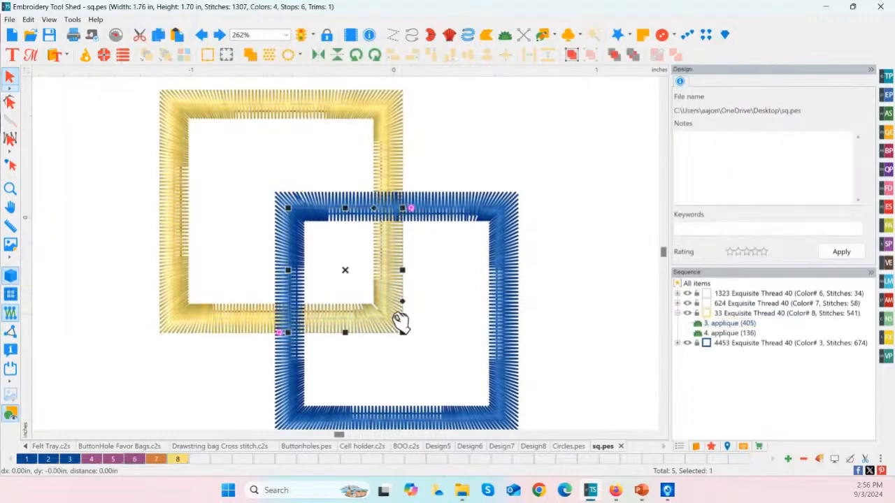
key(Delete)
click(578, 142)
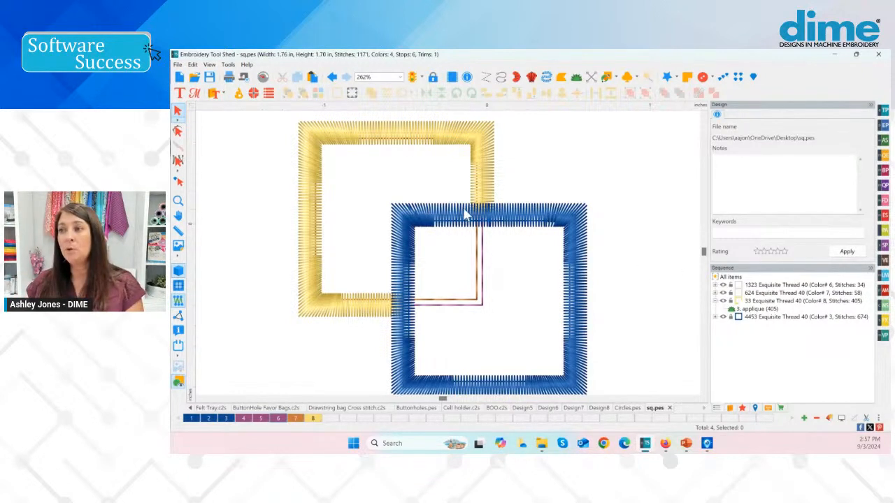
- Switch to the running PowerPoint slide show with the table of DIME software tools and features used
mouse_move(687, 446)
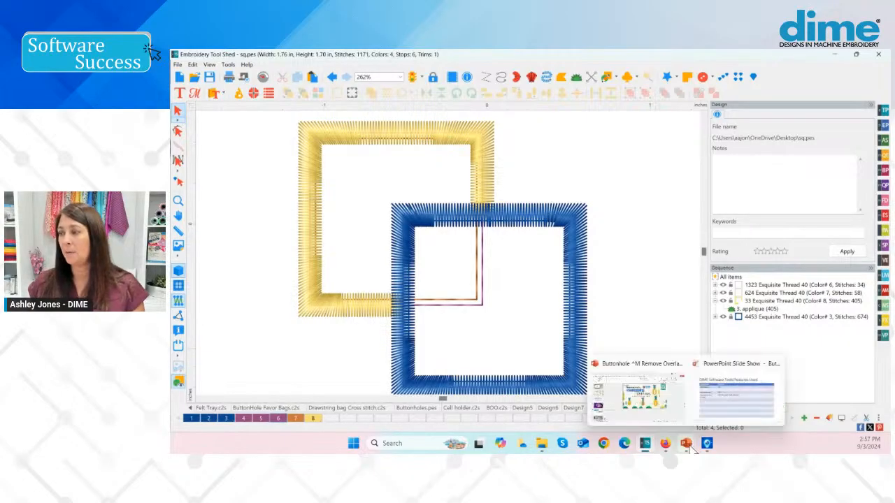
click(735, 398)
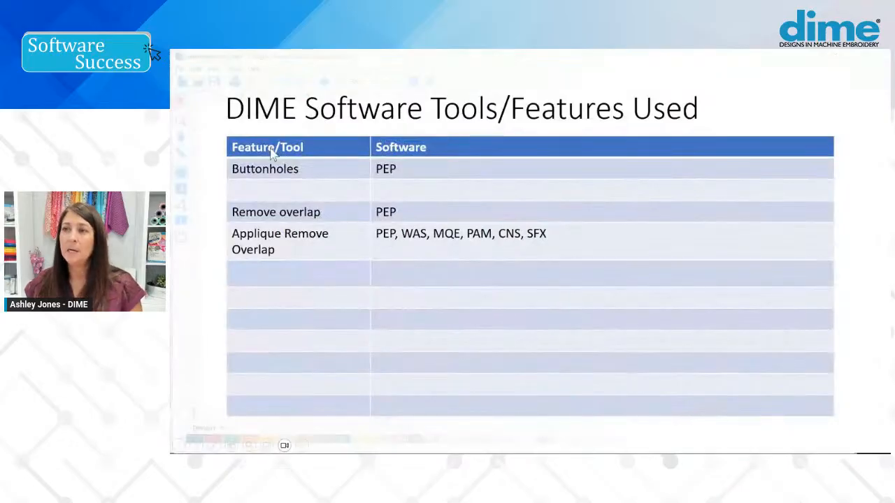